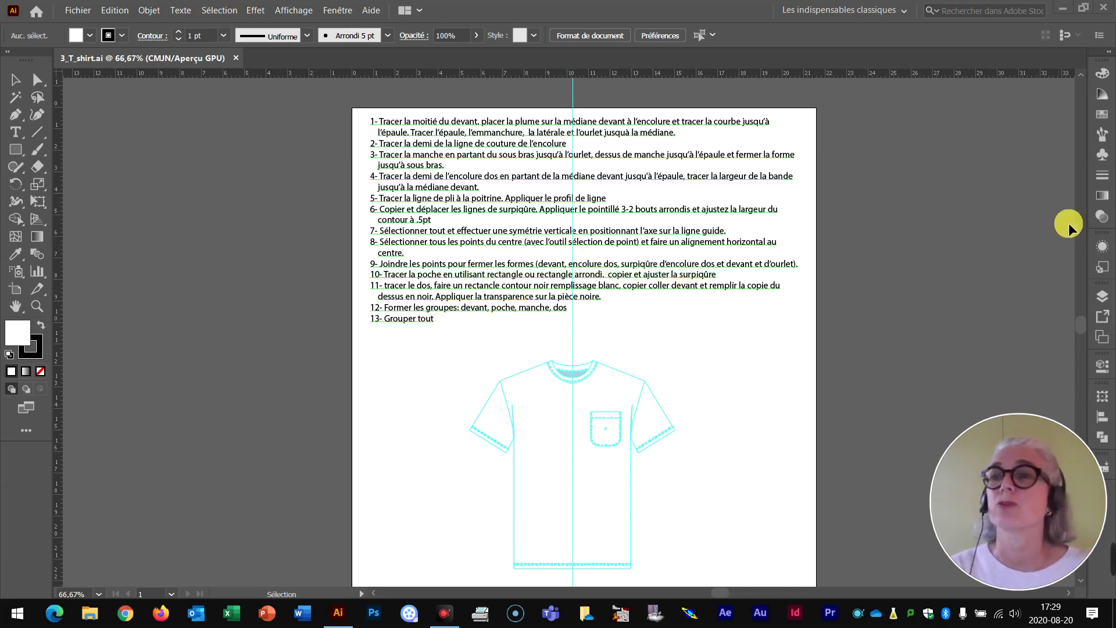
Lock the consignes layer and make the t-shirt layer the active drawing layer
{"action": "left_click", "coordinate": [1102, 296]}
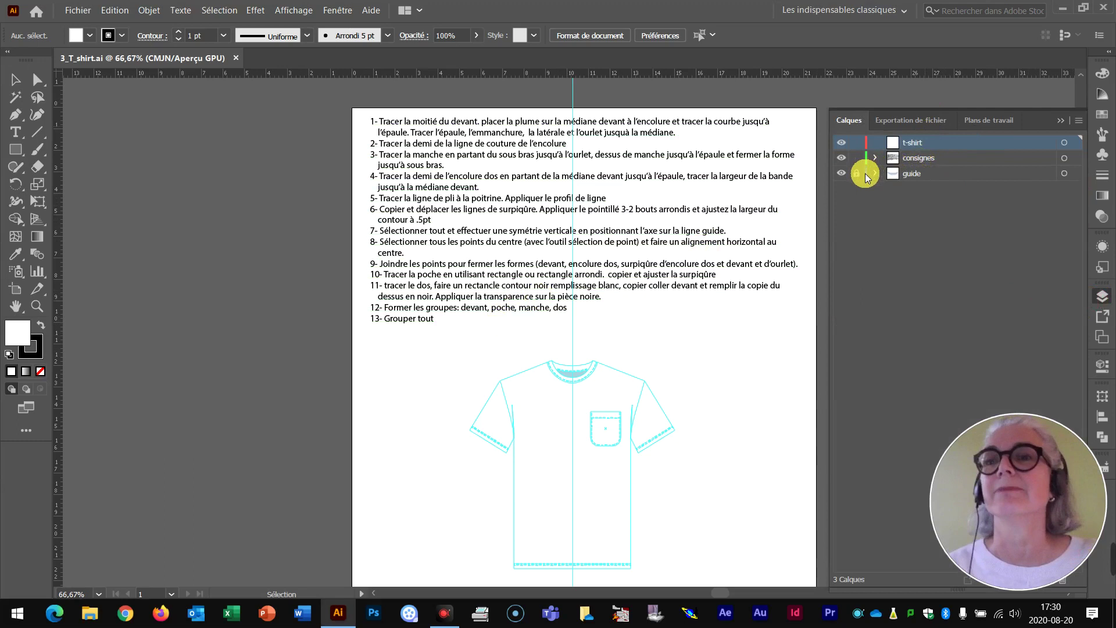
{"action": "left_click", "coordinate": [858, 158]}
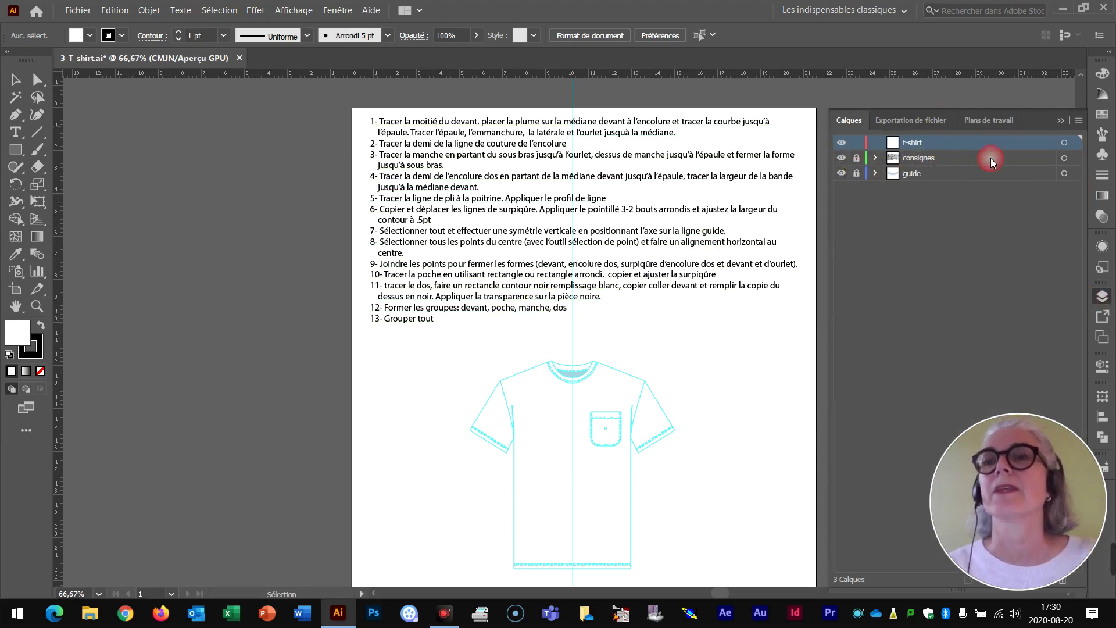
{"action": "left_click", "coordinate": [923, 157]}
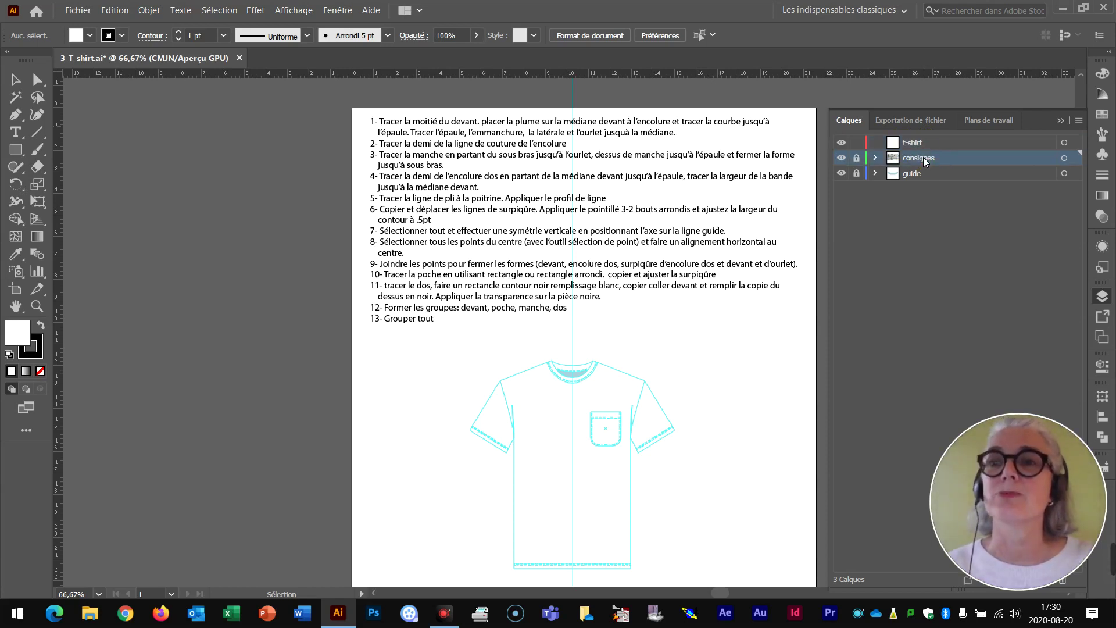
{"action": "left_click", "coordinate": [15, 115]}
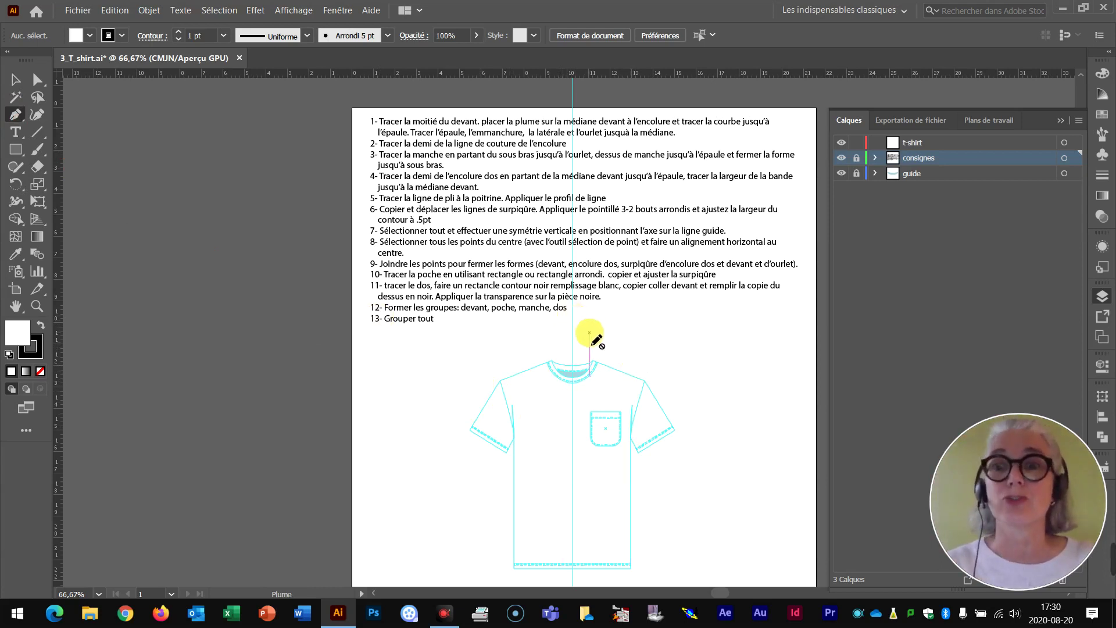
{"action": "left_click", "coordinate": [857, 158]}
{"action": "left_click", "coordinate": [908, 143]}
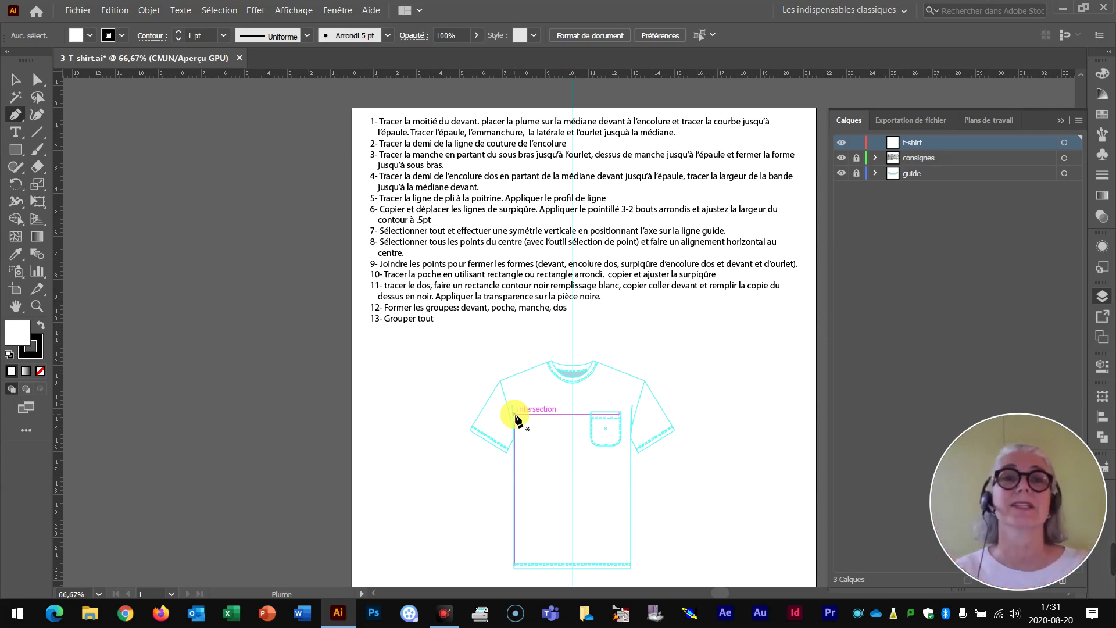
{"action": "key", "text": "ctrl+z"}
{"action": "left_click", "coordinate": [43, 304]}
{"action": "left_click_drag", "start_coordinate": [456, 344], "coordinate": [361, 381]}
{"action": "left_click_drag", "start_coordinate": [75, 250], "coordinate": [81, 256]}
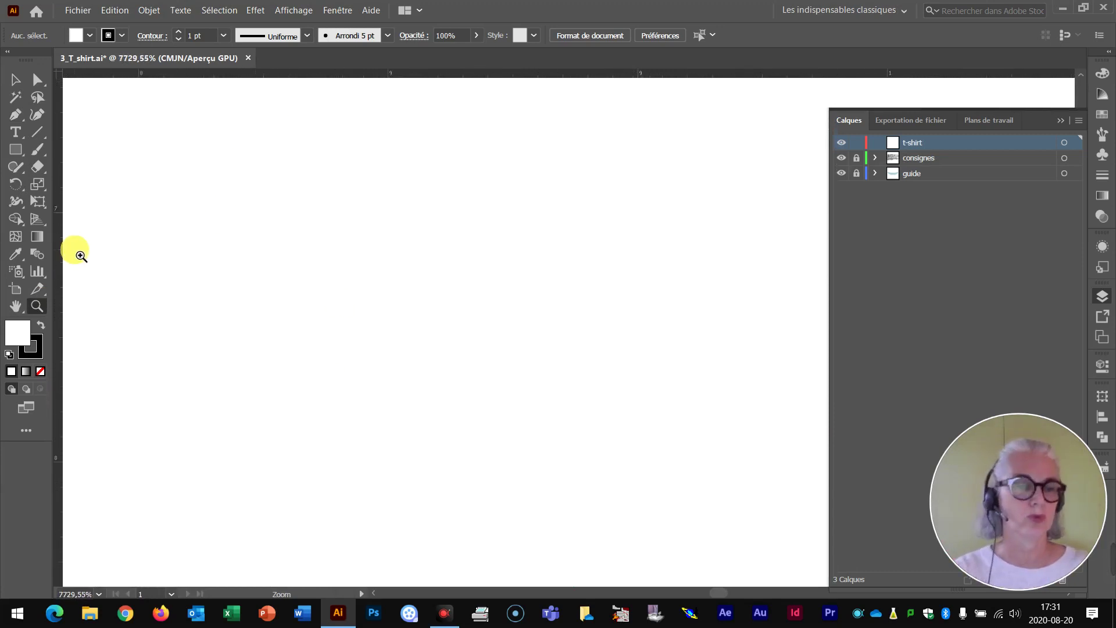
{"action": "key", "text": "ctrl+0"}
{"action": "key", "text": "v"}
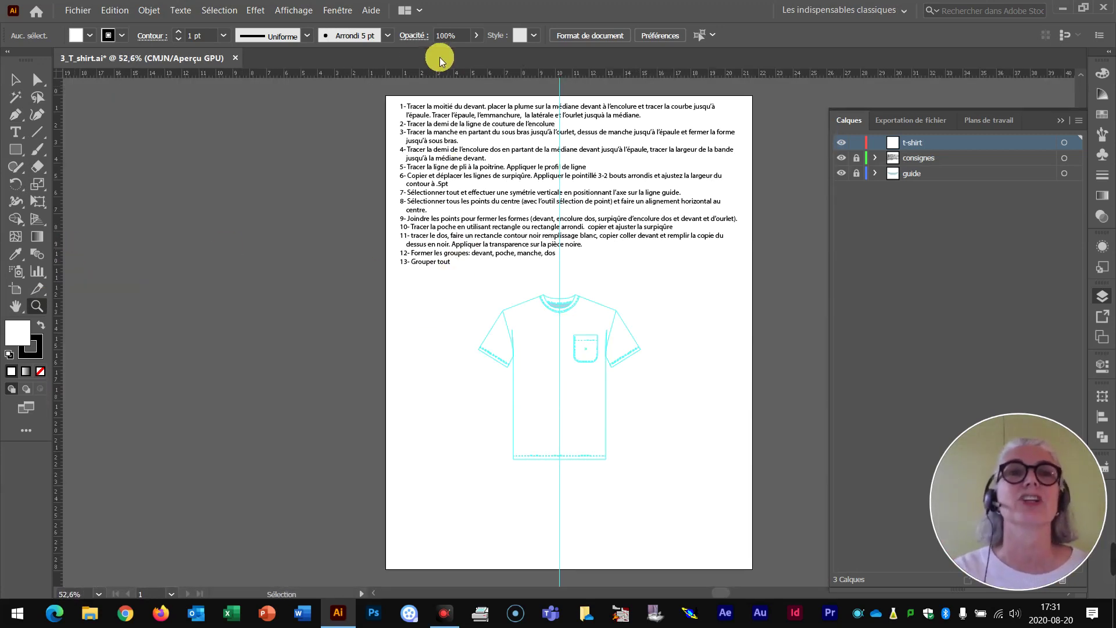
Set the fill to none and give the black 1 pt stroke rounded corner joins
{"action": "double_click", "coordinate": [40, 304]}
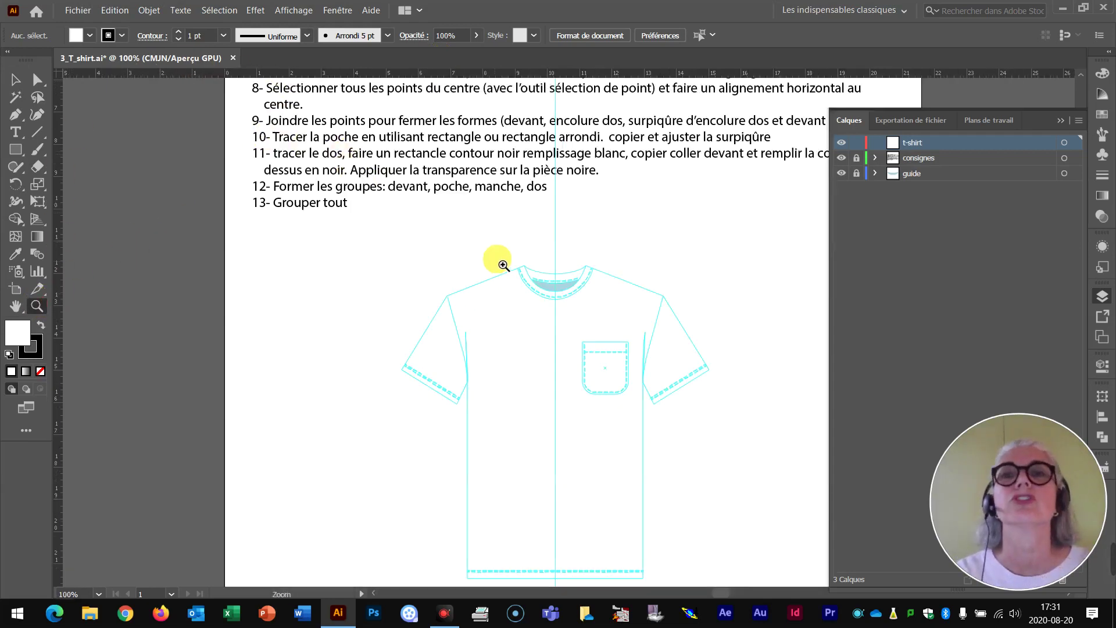
{"action": "scroll", "coordinate": [501, 257], "scroll_direction": "down", "scroll_amount": 3}
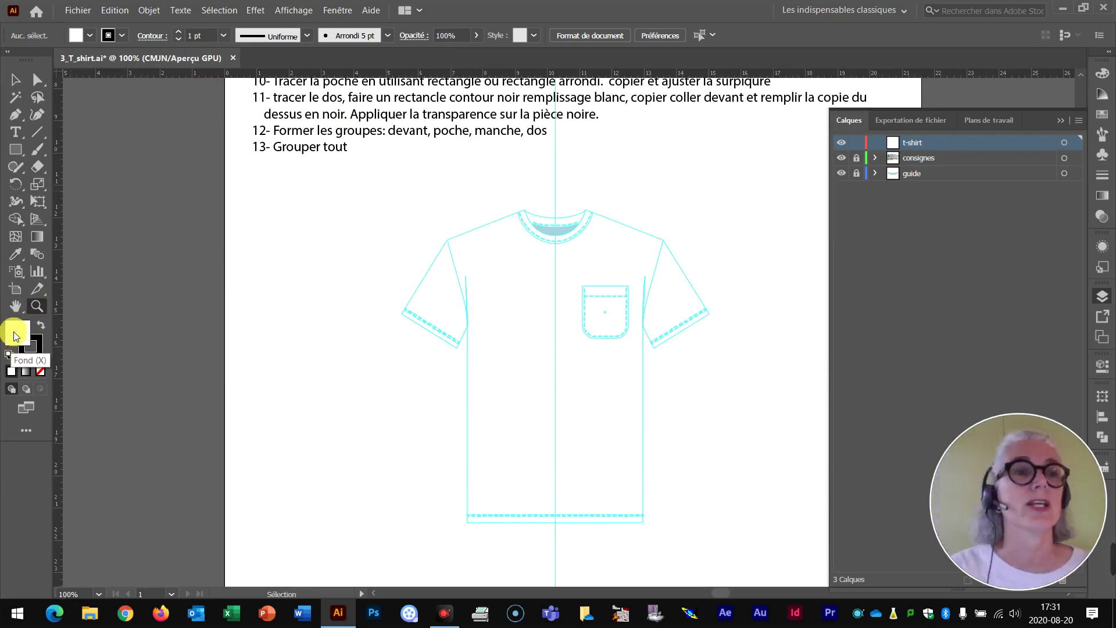
{"action": "left_click", "coordinate": [43, 369]}
{"action": "left_click", "coordinate": [41, 351]}
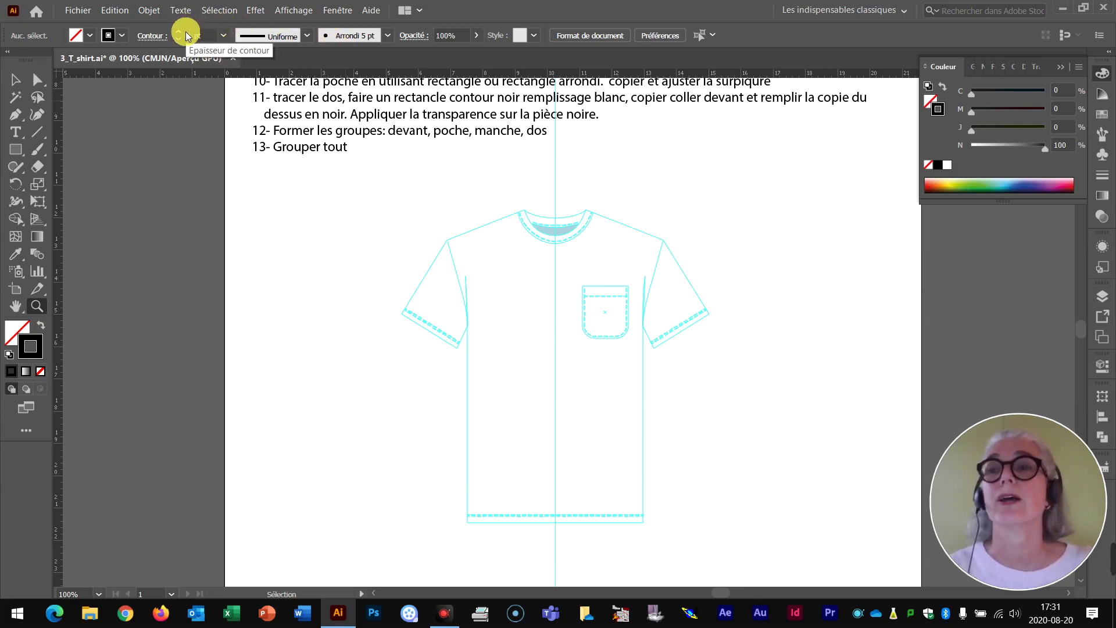
{"action": "left_click", "coordinate": [1103, 178]}
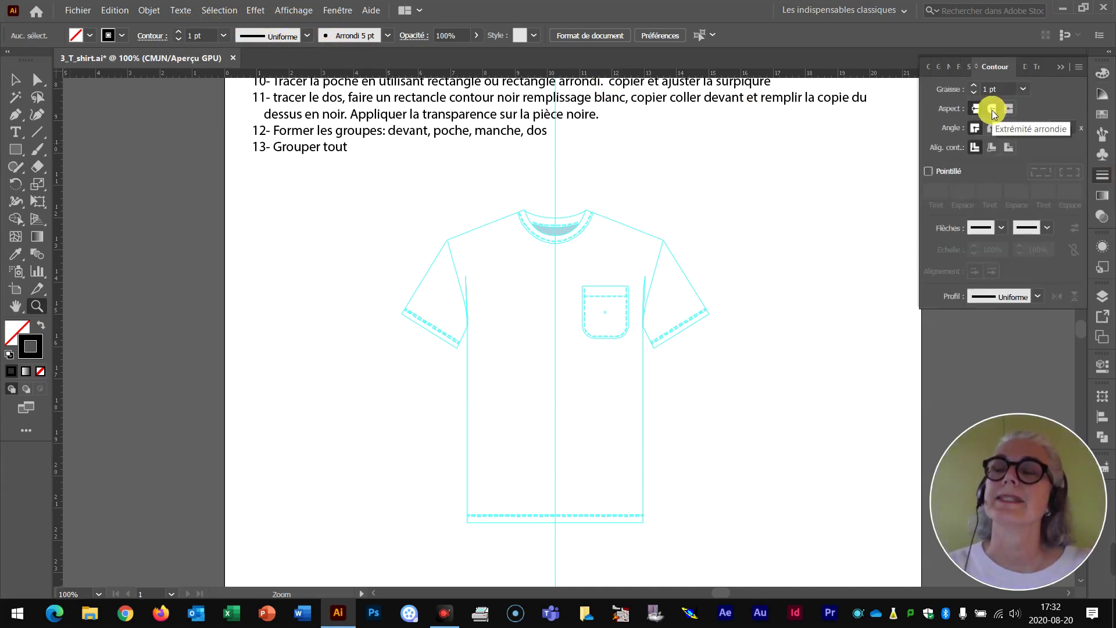
{"action": "left_click", "coordinate": [992, 128]}
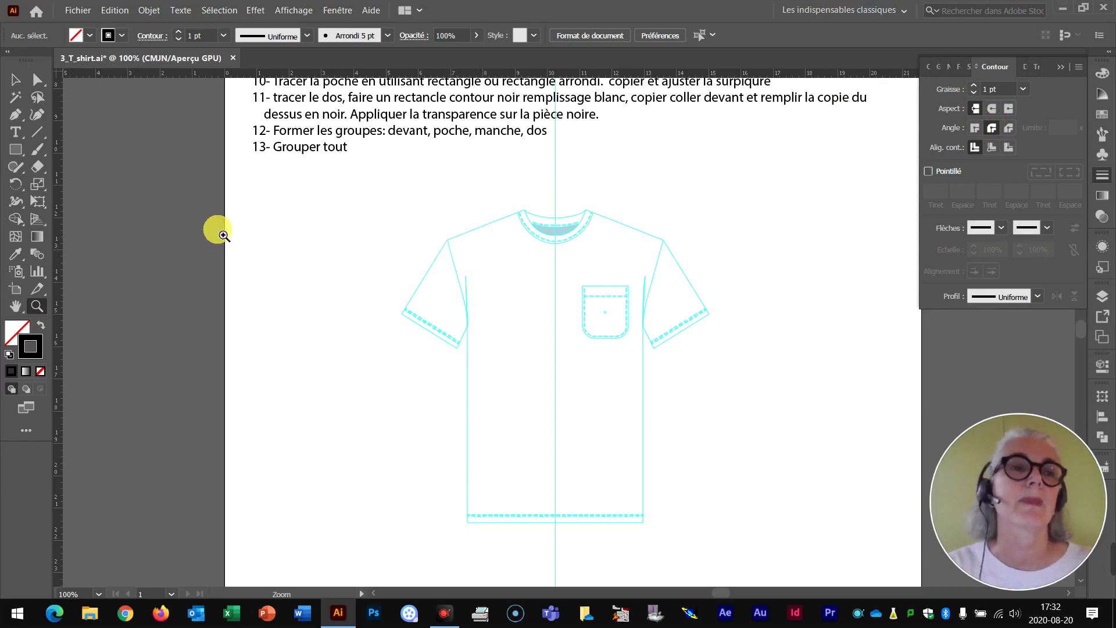
Trace the half front neckline curve with the Pen tool from the centre guide to the neck-shoulder point, and remove its outgoing handle
{"action": "left_click", "coordinate": [447, 197]}
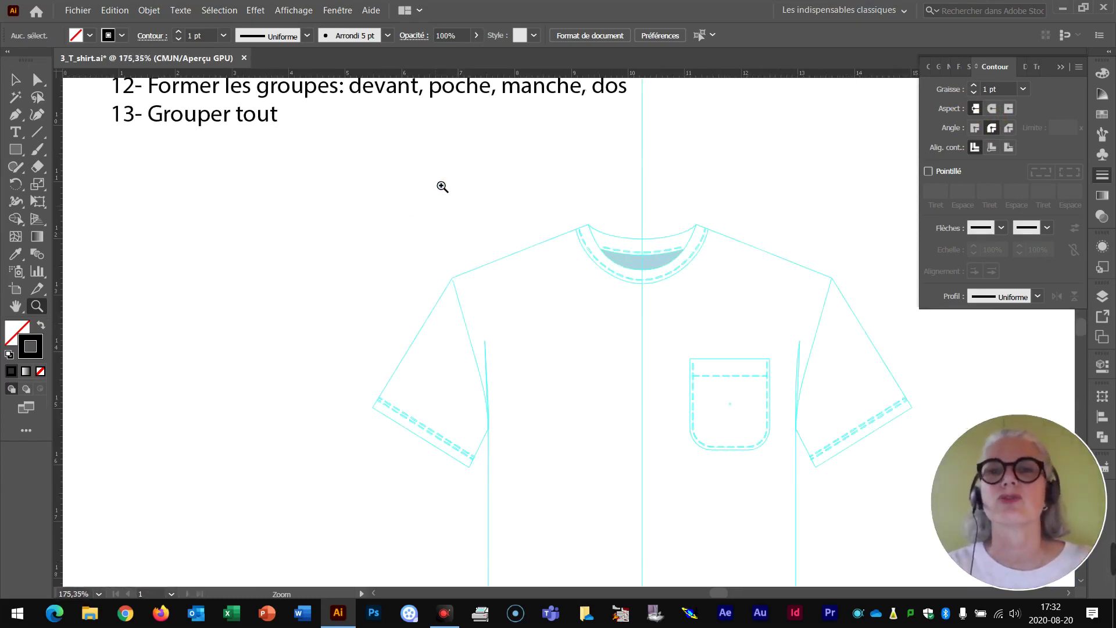
{"action": "scroll", "coordinate": [622, 274], "scroll_direction": "down", "scroll_amount": 4}
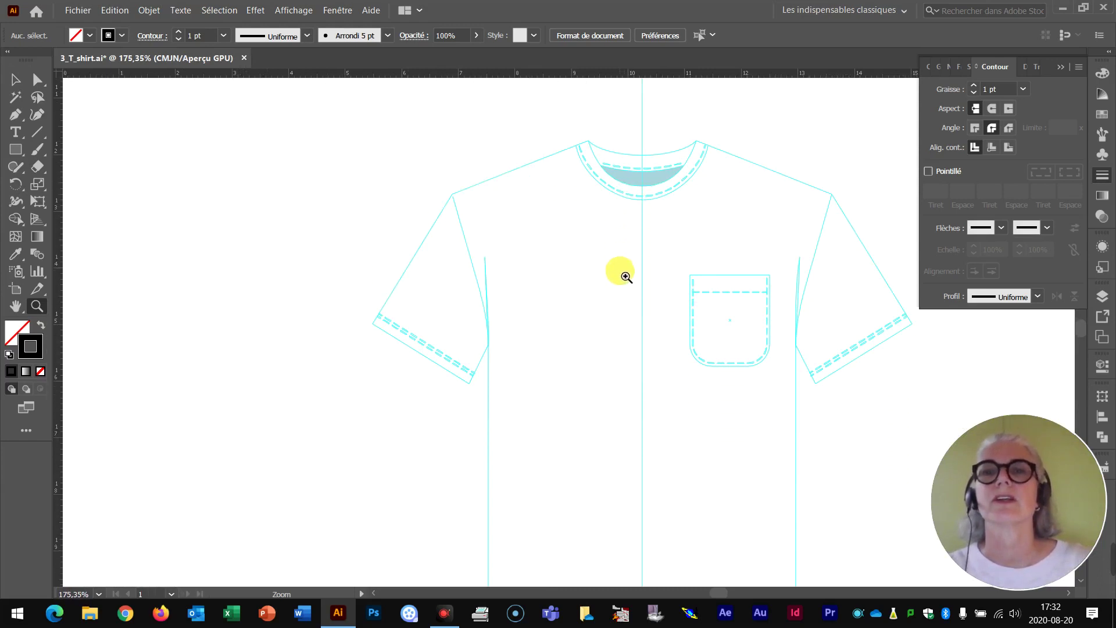
{"action": "left_click", "coordinate": [17, 112]}
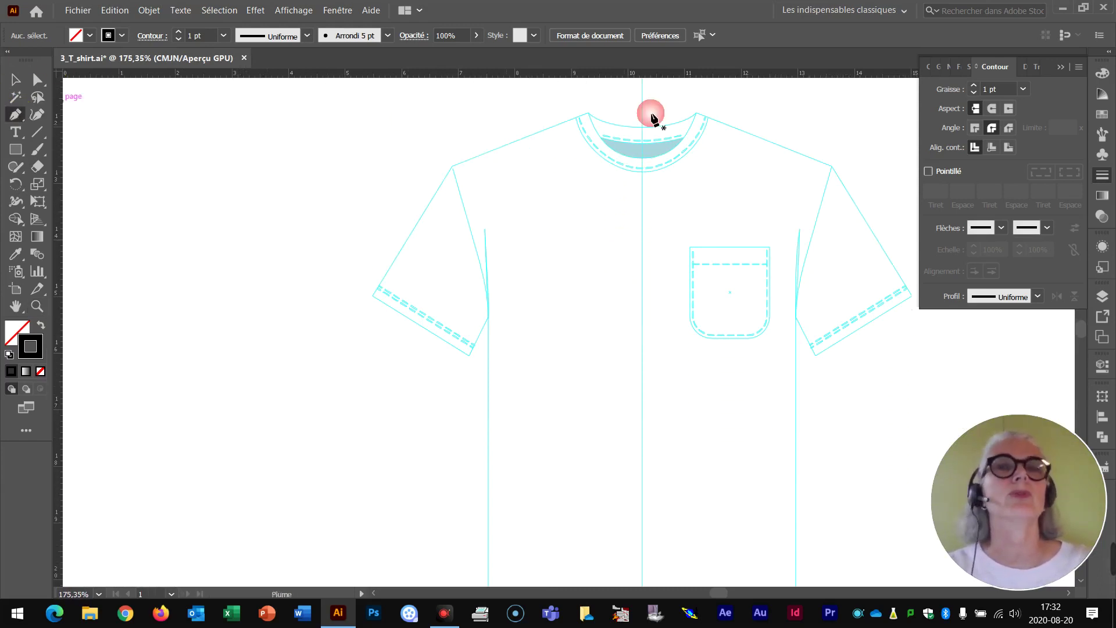
{"action": "left_click", "coordinate": [642, 159]}
{"action": "mouse_move", "coordinate": [620, 159]}
{"action": "left_mouse_down"}
{"action": "mouse_move", "coordinate": [608, 183]}
{"action": "mouse_move", "coordinate": [605, 150]}
{"action": "mouse_move", "coordinate": [606, 172]}
{"action": "mouse_move", "coordinate": [598, 161]}
{"action": "mouse_move", "coordinate": [615, 157]}
{"action": "left_mouse_up"}
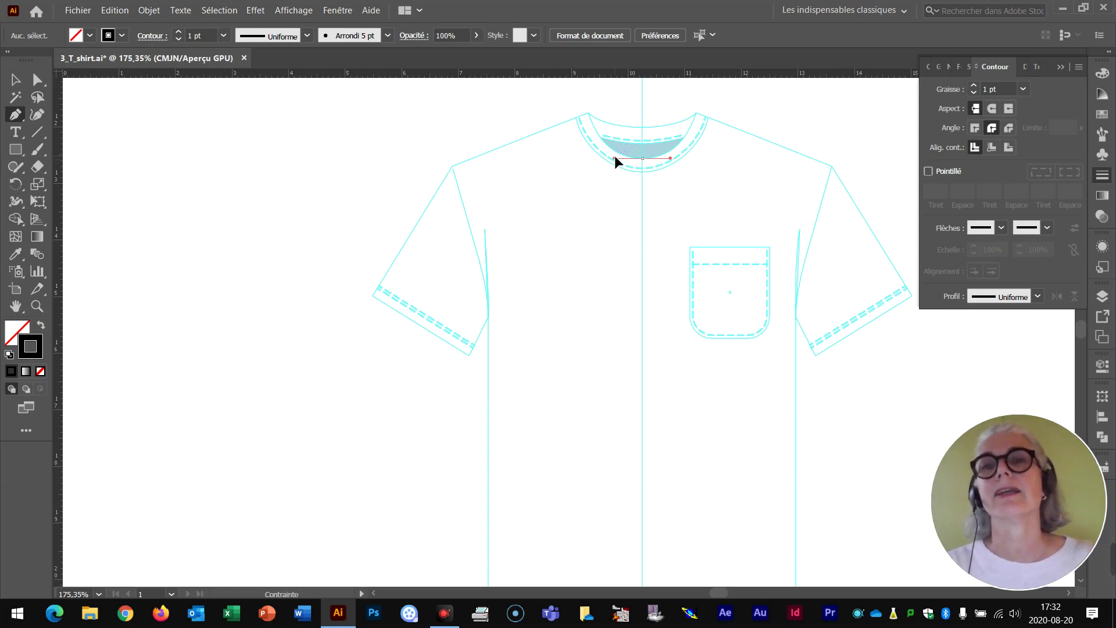
{"action": "left_click_drag", "start_coordinate": [615, 157], "coordinate": [614, 158]}
{"action": "left_click", "coordinate": [589, 119]}
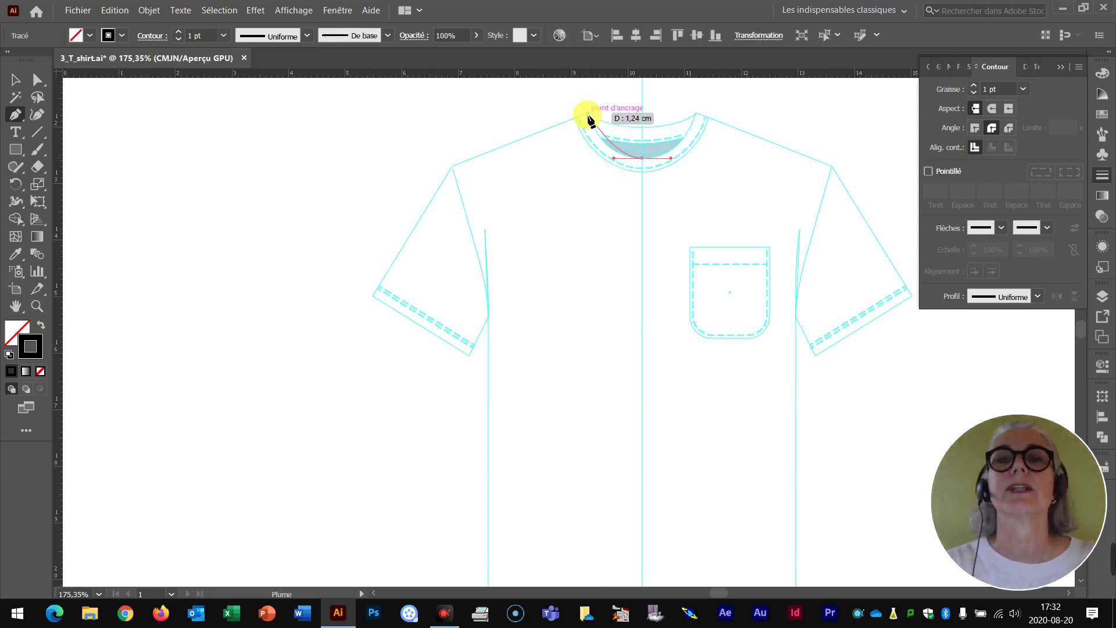
{"action": "left_click_drag", "start_coordinate": [587, 114], "coordinate": [585, 96]}
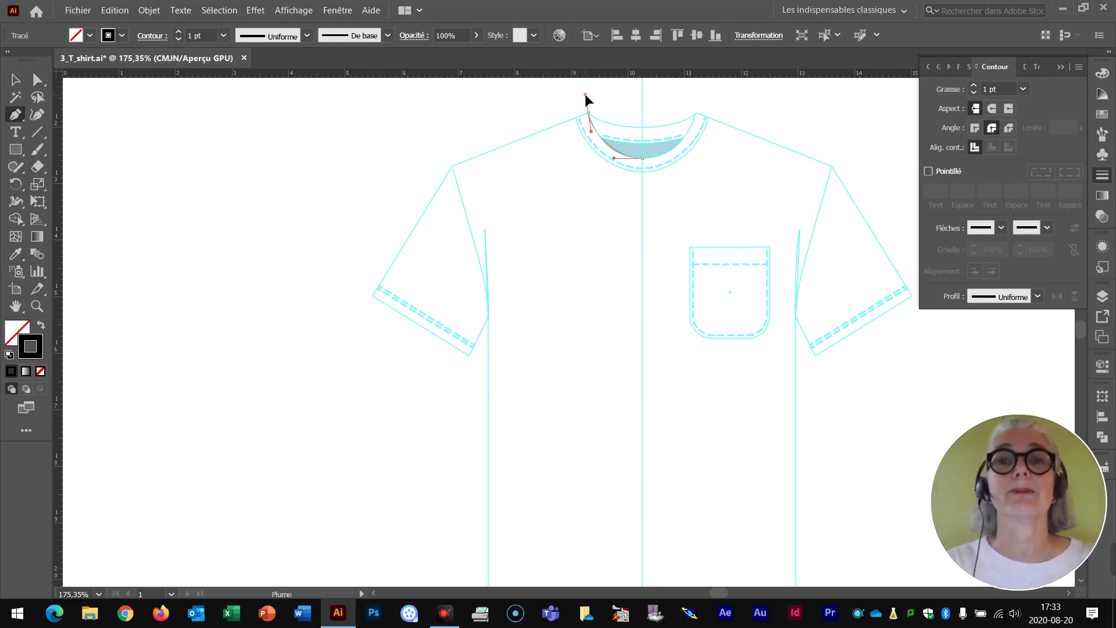
{"action": "left_click_drag", "start_coordinate": [579, 100], "coordinate": [573, 105]}
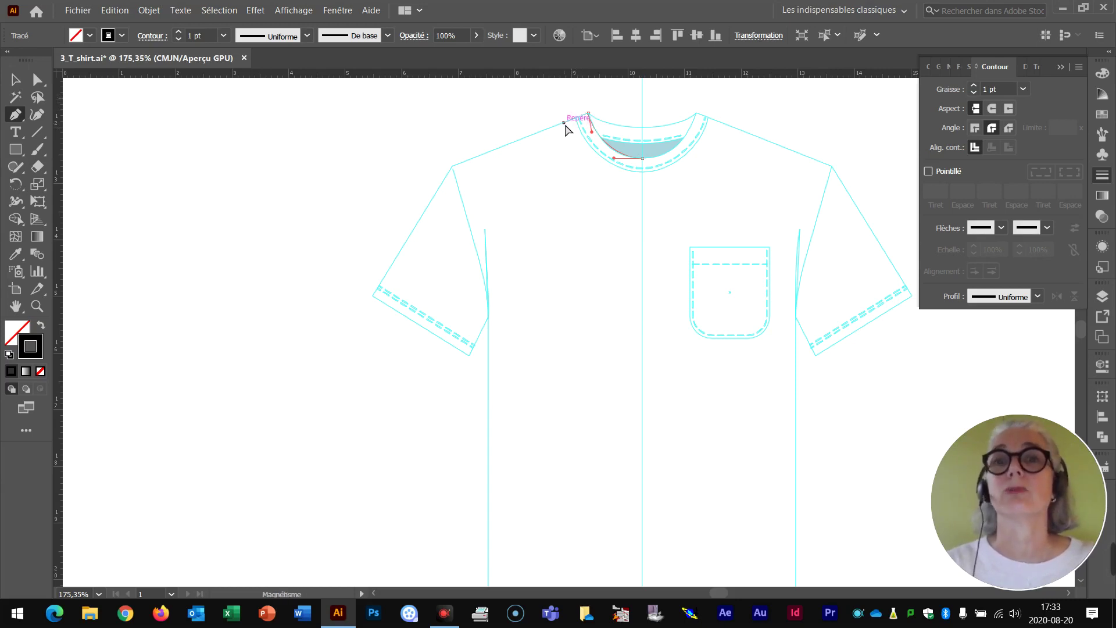
{"action": "left_click_drag", "start_coordinate": [565, 123], "coordinate": [587, 98]}
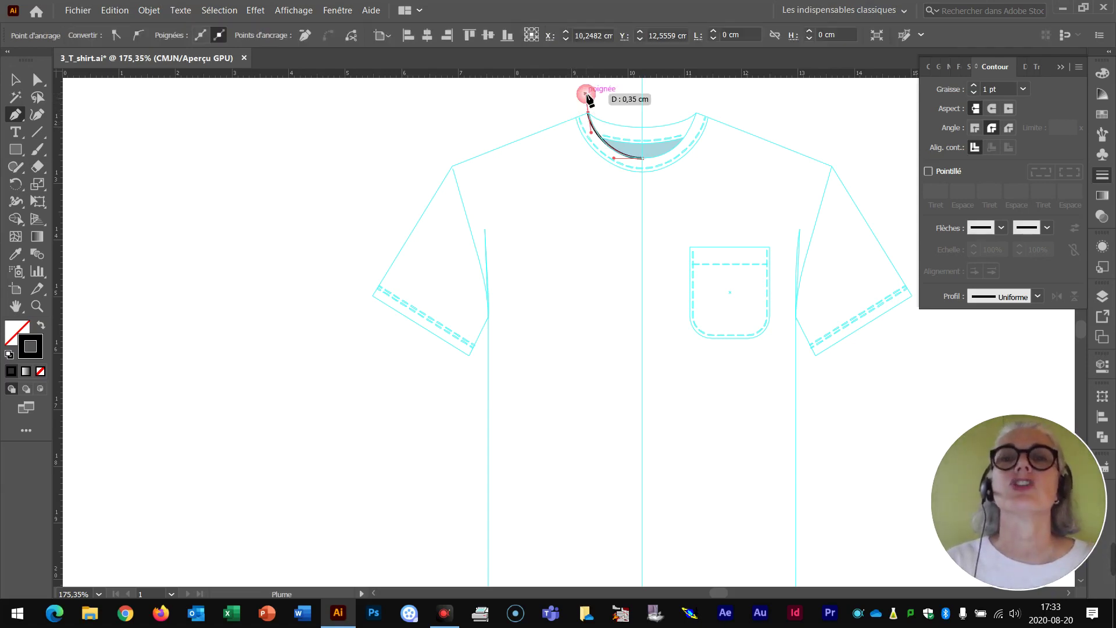
{"action": "left_click", "coordinate": [589, 113]}
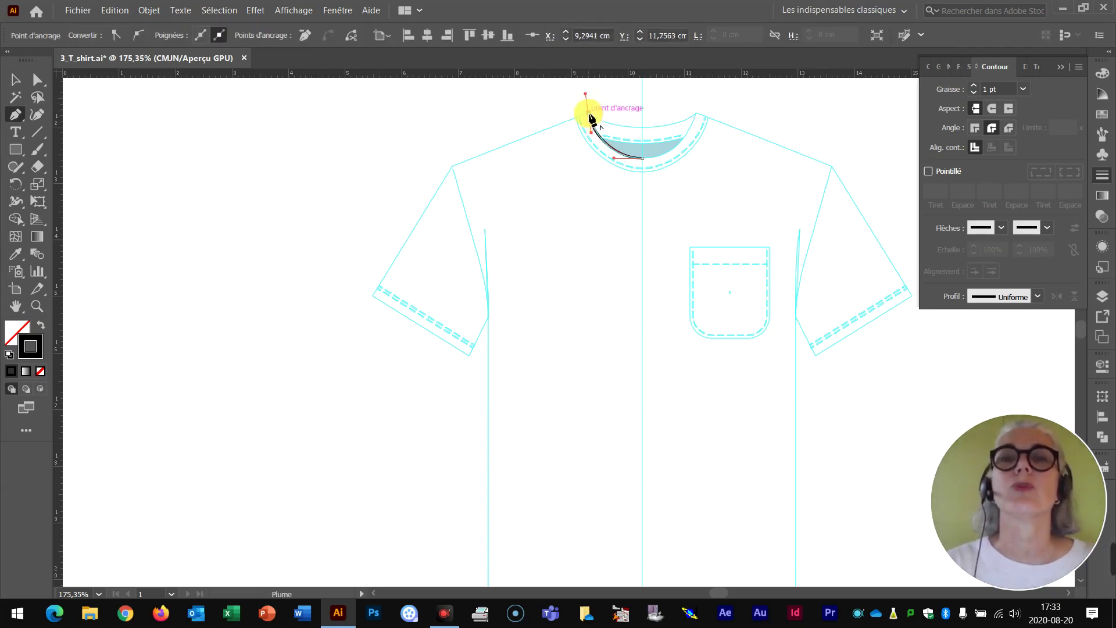
{"action": "left_click", "coordinate": [590, 115]}
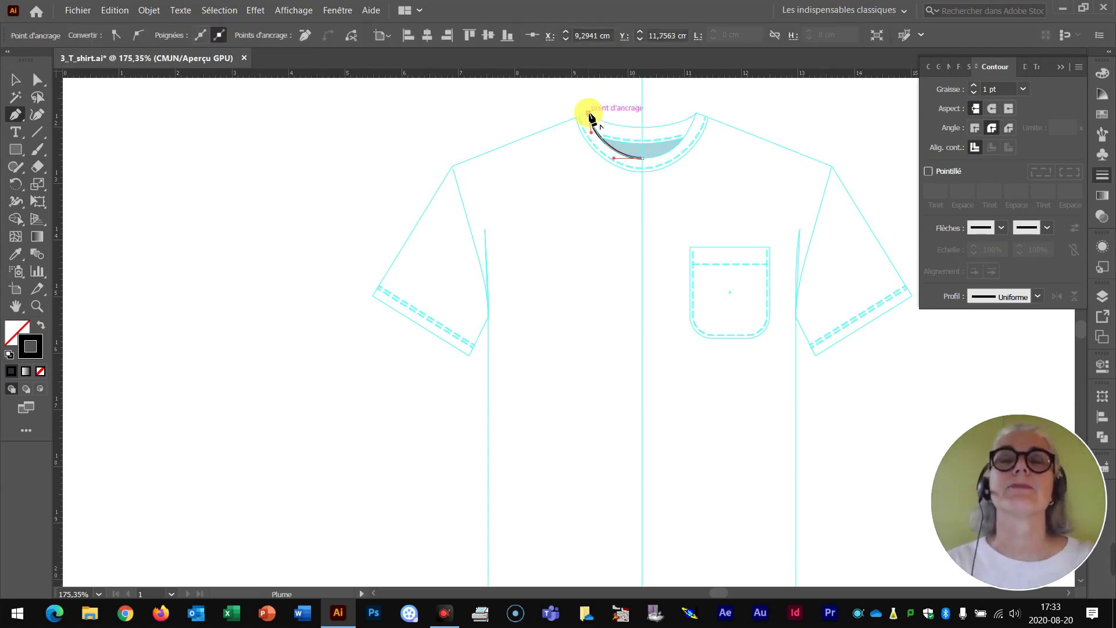
Continue the front path with a straight shoulder line and a curved armhole down to the underarm point
{"action": "left_click", "coordinate": [452, 167]}
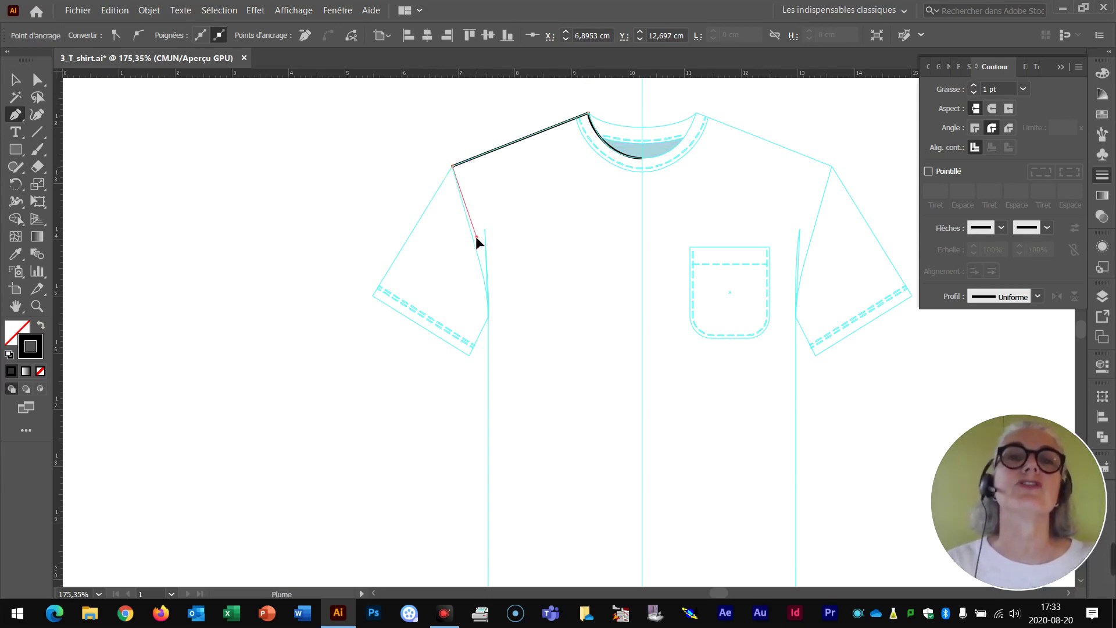
{"action": "left_click", "coordinate": [486, 271]}
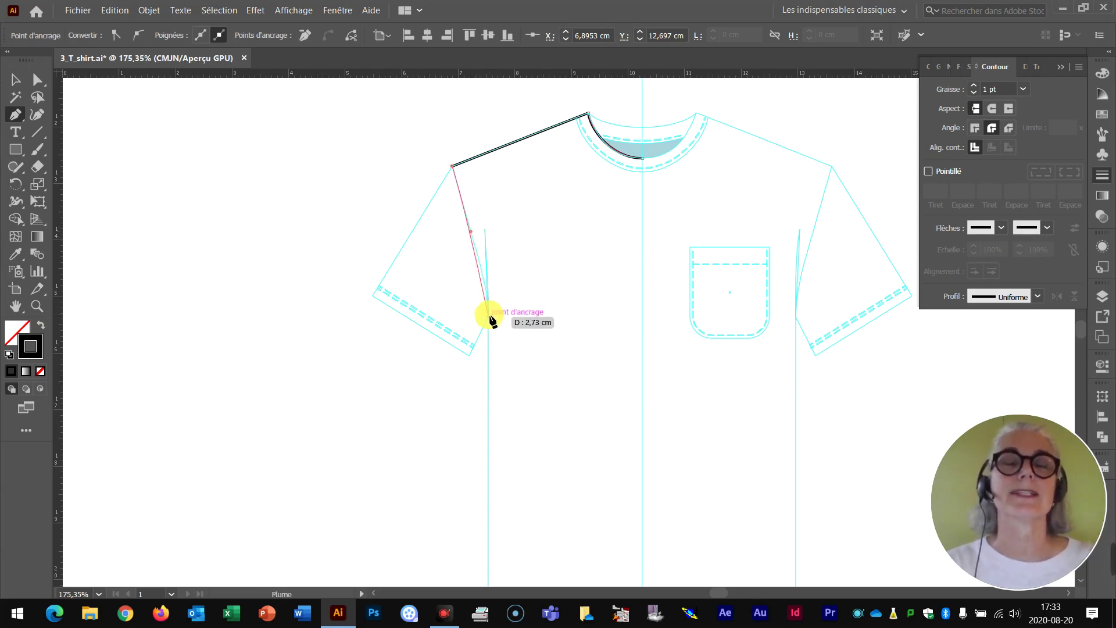
{"action": "left_click_drag", "start_coordinate": [489, 316], "coordinate": [492, 364]}
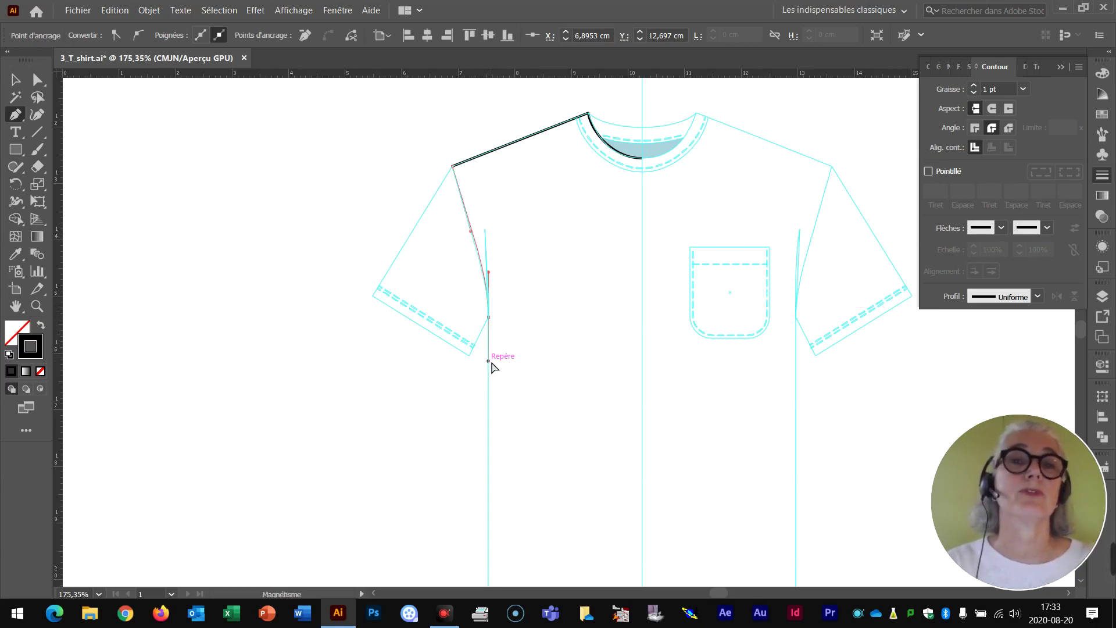
Extend the front path straight down the side seam to the hem corner and along the hem to the centre guide
{"action": "scroll", "coordinate": [476, 367], "scroll_direction": "down", "scroll_amount": 5}
{"action": "scroll", "coordinate": [482, 353], "scroll_direction": "down", "scroll_amount": 2}
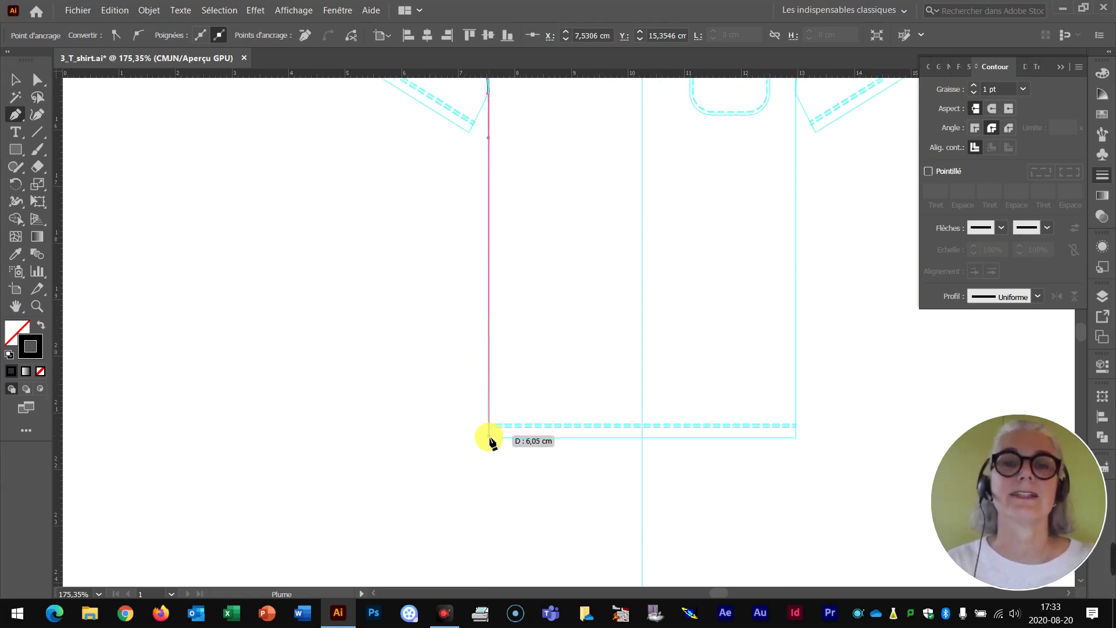
{"action": "left_click", "coordinate": [489, 437]}
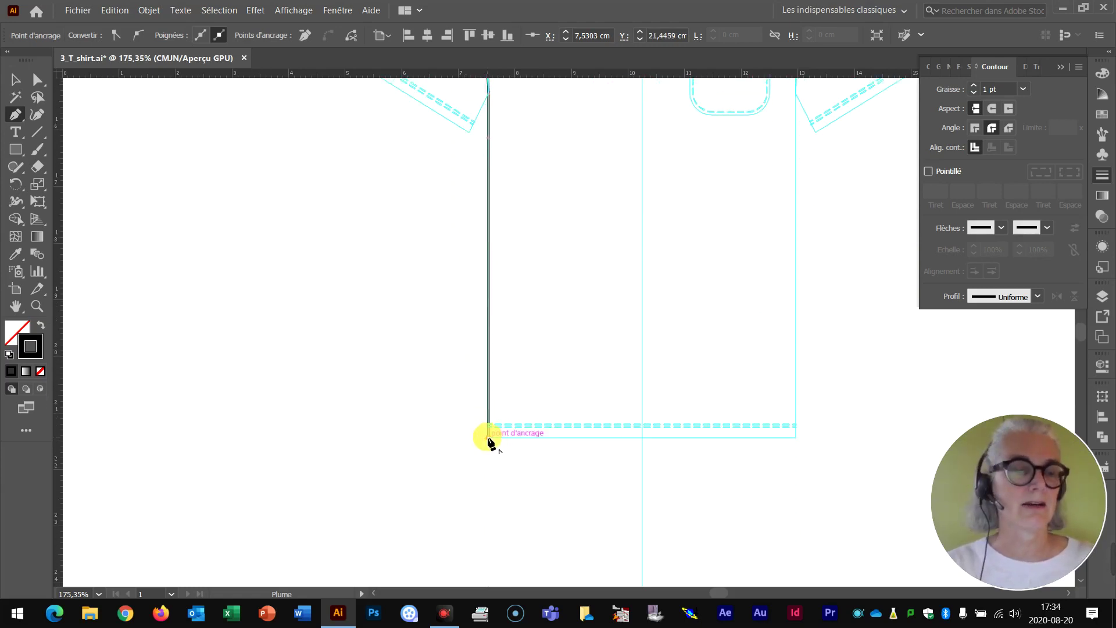
{"action": "left_click", "coordinate": [642, 437]}
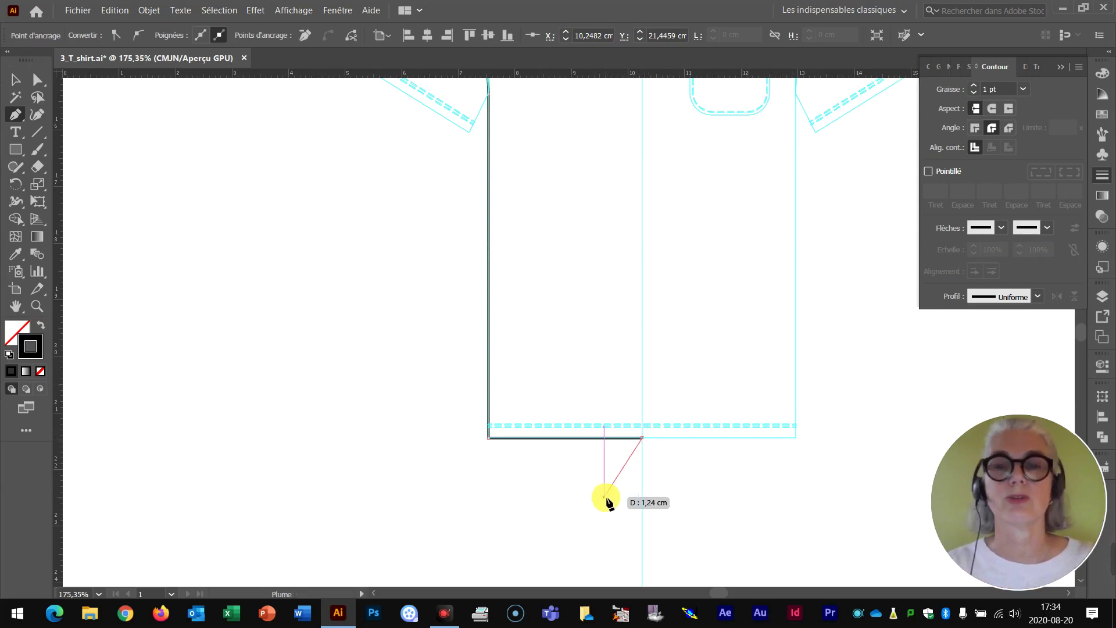
Trace the half neckline seam as a separate curve from the centre guide below the collar band up to the shoulder line
{"action": "scroll", "coordinate": [591, 374], "scroll_direction": "up", "scroll_amount": 10}
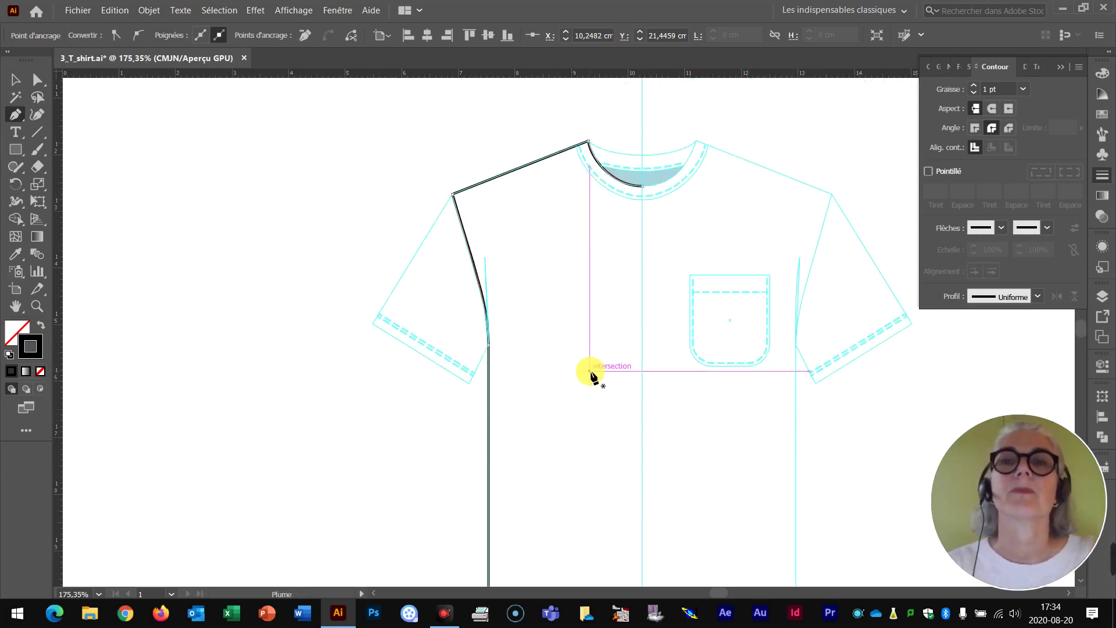
{"action": "scroll", "coordinate": [598, 224], "scroll_direction": "up", "scroll_amount": 7}
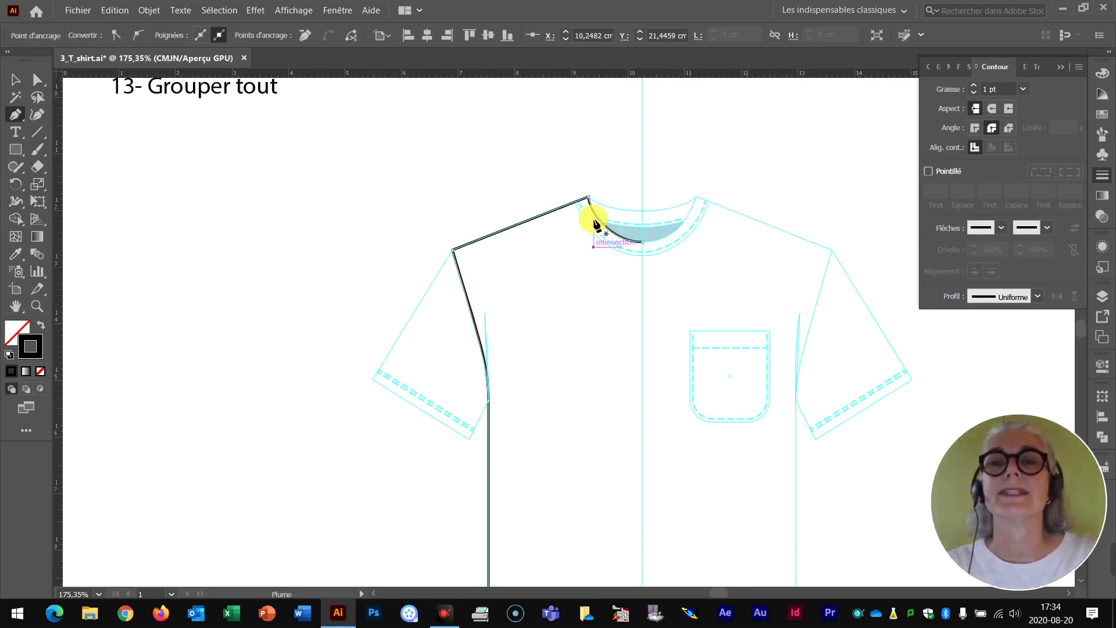
{"action": "scroll", "coordinate": [593, 224], "scroll_direction": "up", "scroll_amount": 15}
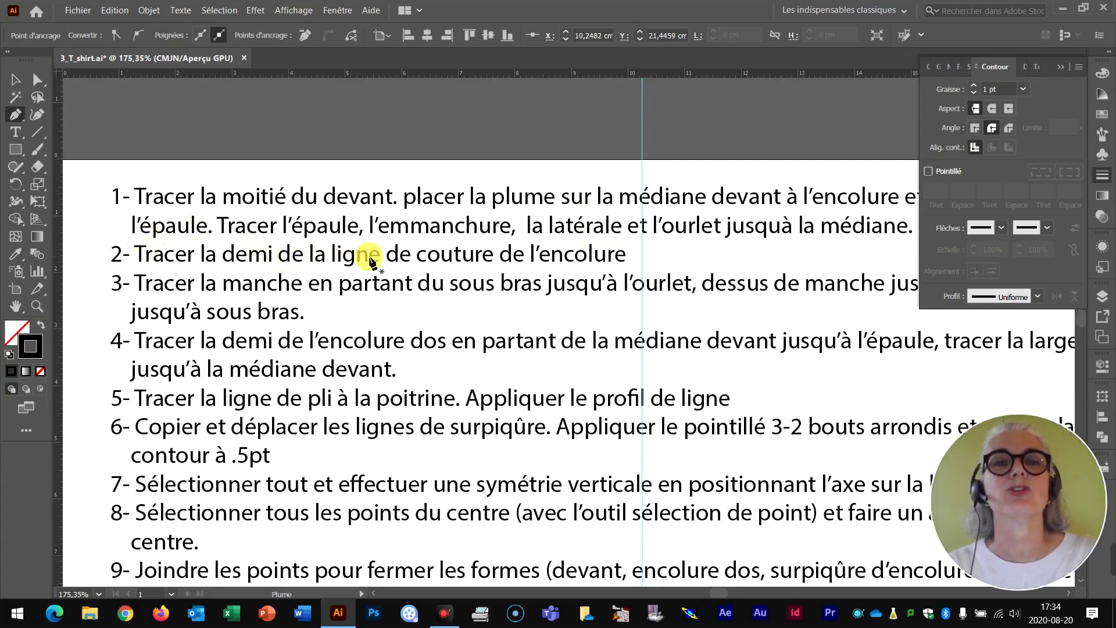
{"action": "scroll", "coordinate": [471, 259], "scroll_direction": "down", "scroll_amount": 16}
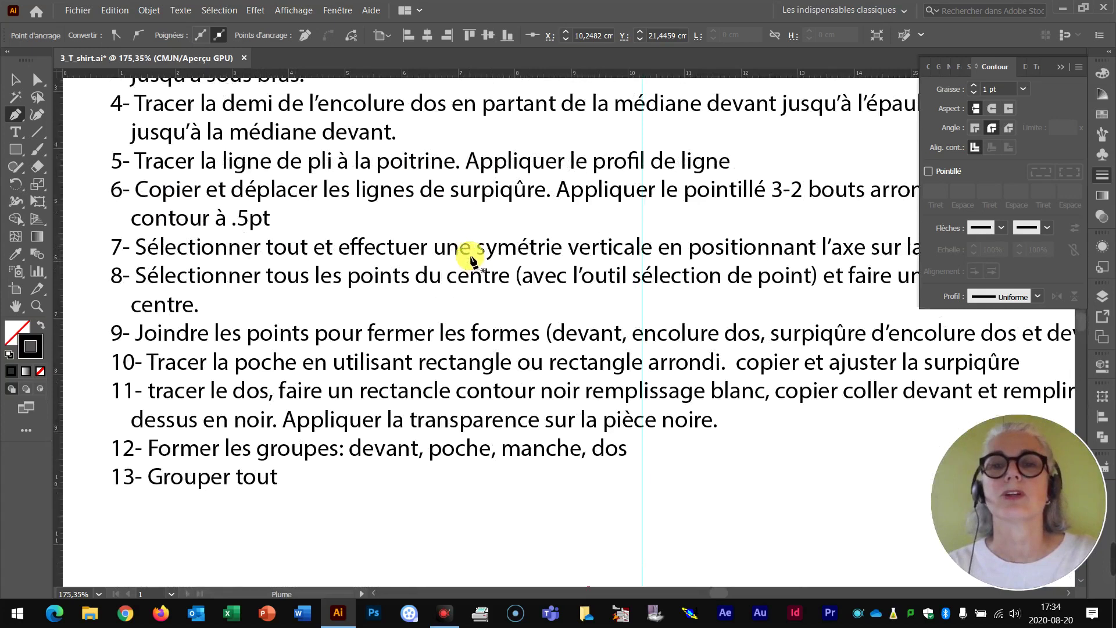
{"action": "scroll", "coordinate": [471, 259], "scroll_direction": "down", "scroll_amount": 1}
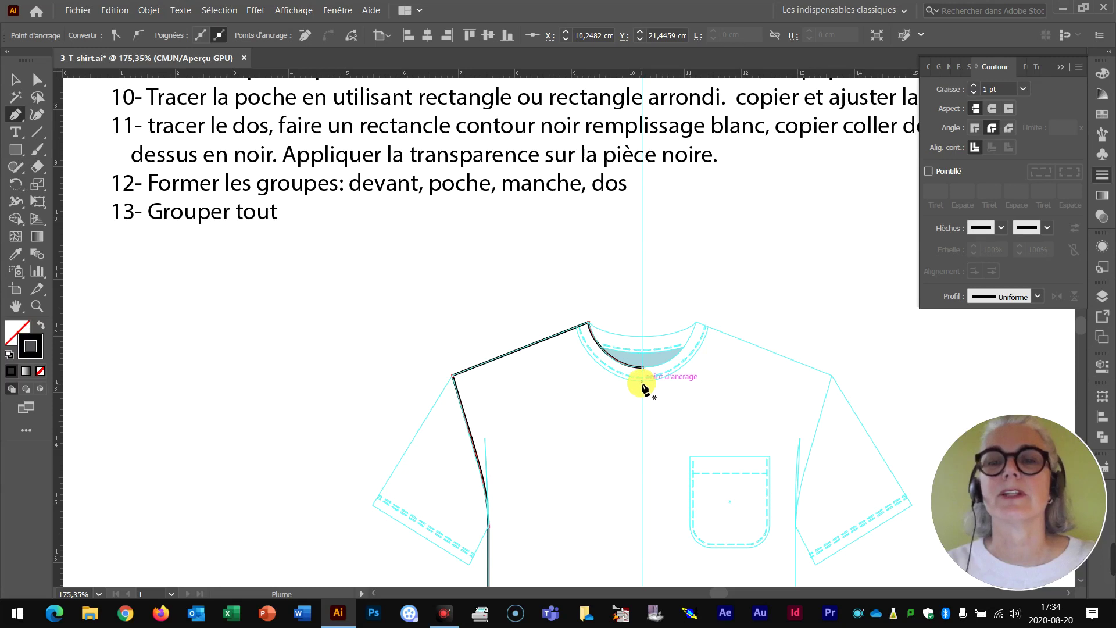
{"action": "left_click_drag", "start_coordinate": [640, 382], "coordinate": [608, 388]}
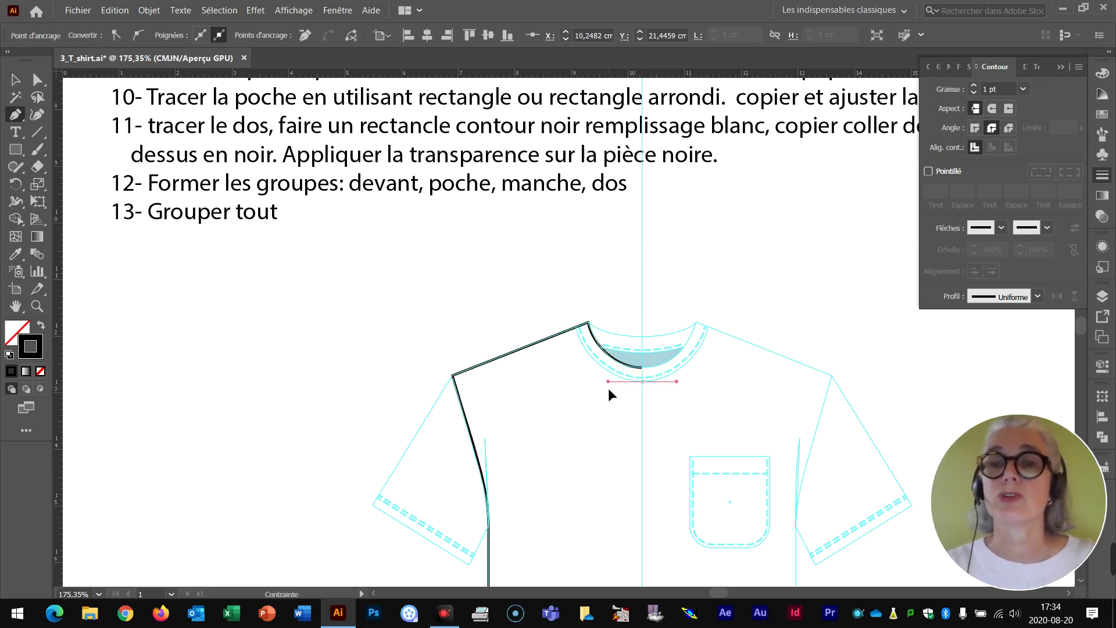
{"action": "left_click_drag", "start_coordinate": [589, 326], "coordinate": [565, 302]}
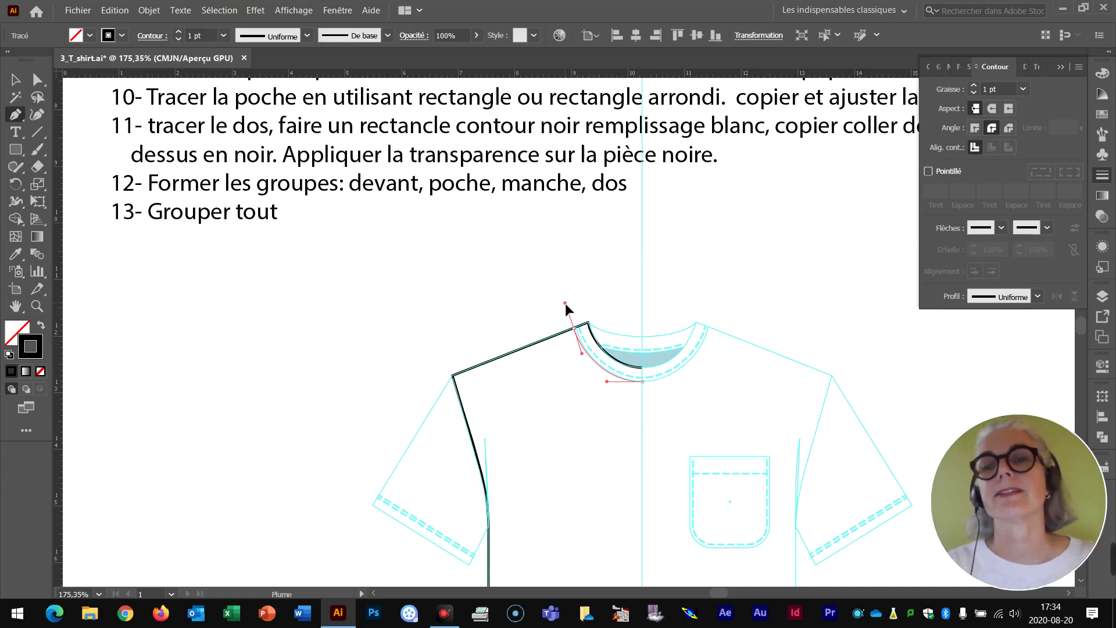
Finish the half neckline seam curve at the shoulder line and review the written instructions for tracing the sleeve
{"action": "left_click_drag", "start_coordinate": [565, 303], "coordinate": [565, 302]}
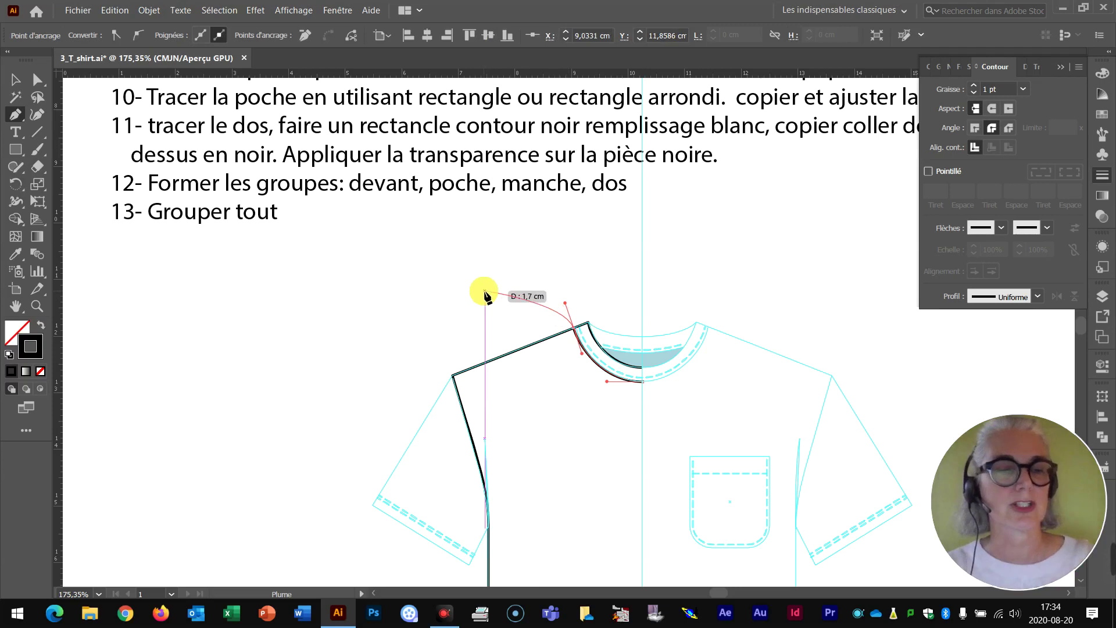
{"action": "scroll", "coordinate": [492, 368], "scroll_direction": "down", "scroll_amount": 1}
{"action": "scroll", "coordinate": [492, 368], "scroll_direction": "down", "scroll_amount": 1}
{"action": "scroll", "coordinate": [491, 368], "scroll_direction": "up", "scroll_amount": 6}
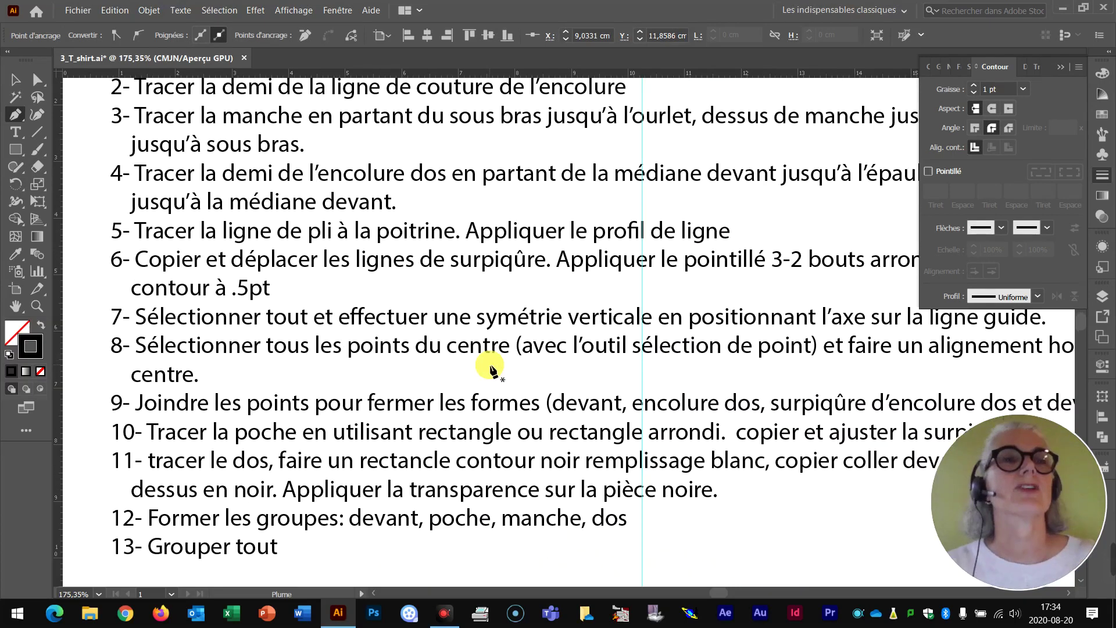
{"action": "scroll", "coordinate": [492, 368], "scroll_direction": "up", "scroll_amount": 5}
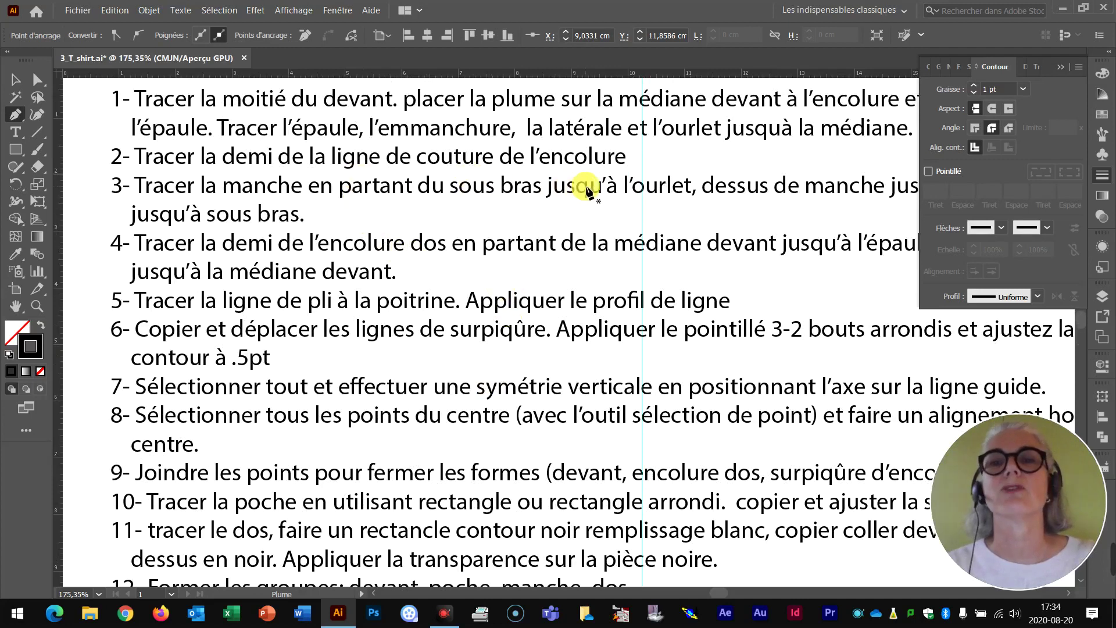
{"action": "left_click", "coordinate": [1059, 68]}
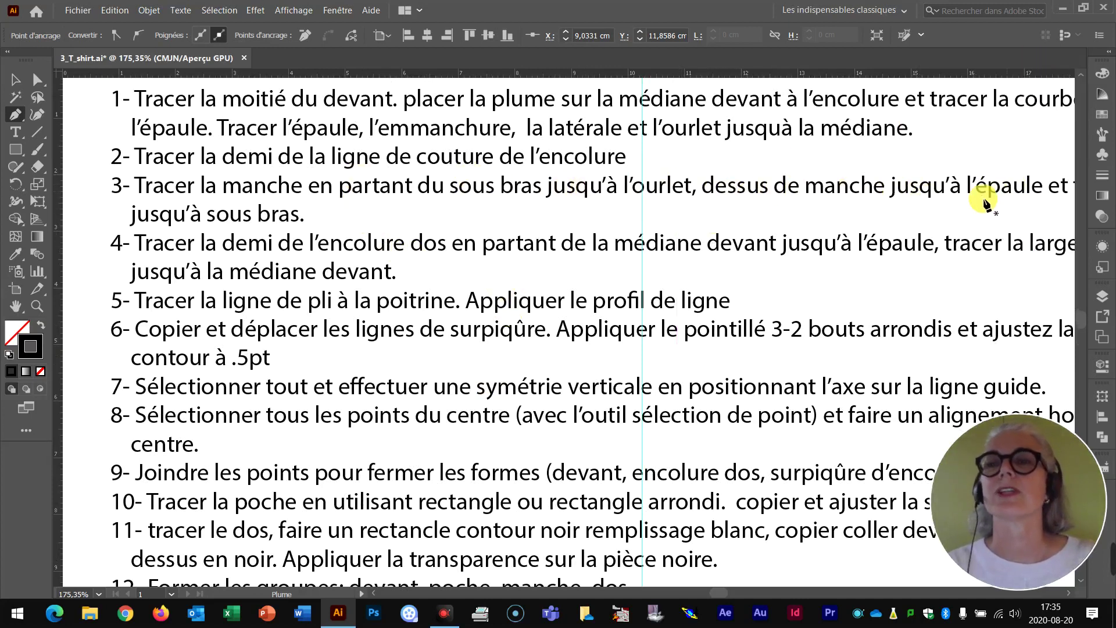
{"action": "scroll", "coordinate": [232, 227], "scroll_direction": "down", "scroll_amount": 5}
{"action": "scroll", "coordinate": [288, 235], "scroll_direction": "down", "scroll_amount": 8}
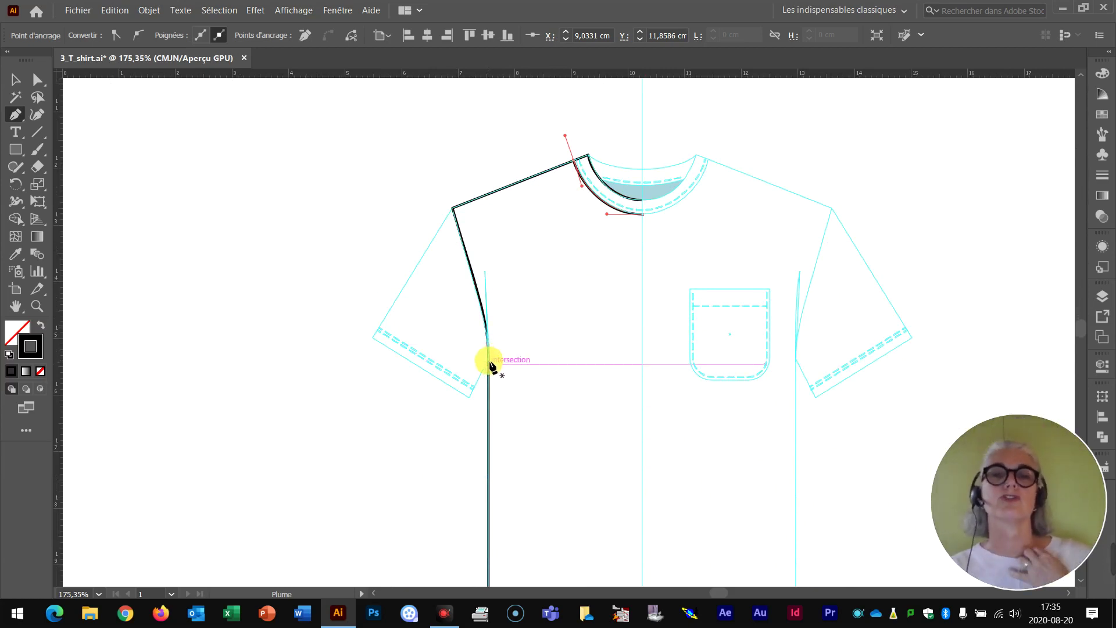
Trace the sleeve as a closed path from the underarm along the hem and up to the shoulder, returning through a corner inside the body
{"action": "left_click", "coordinate": [453, 208]}
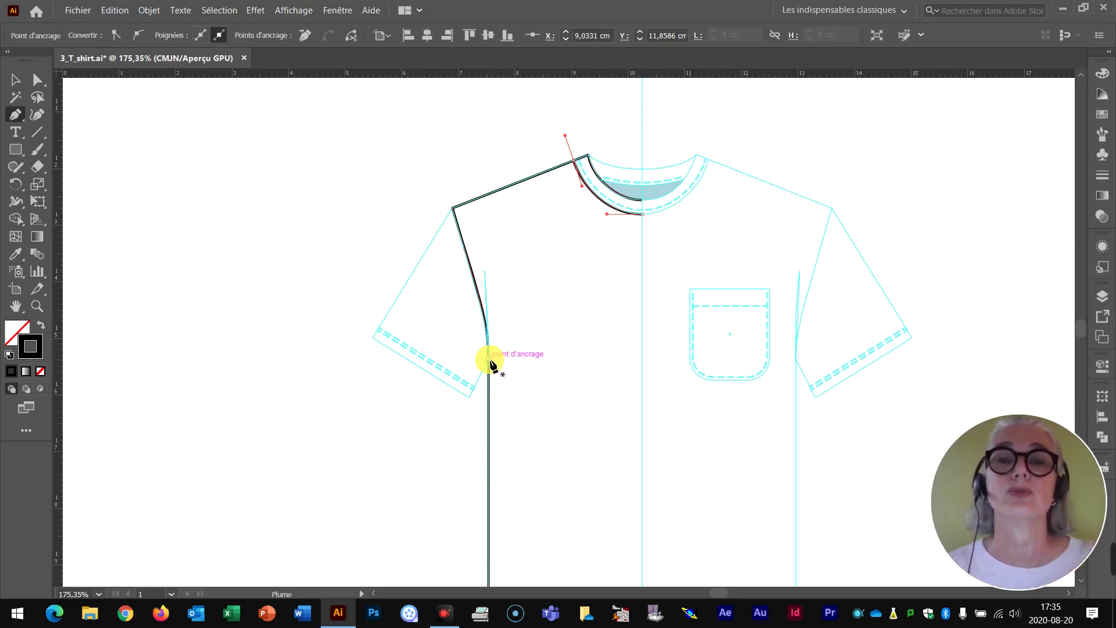
{"action": "left_click", "coordinate": [490, 359]}
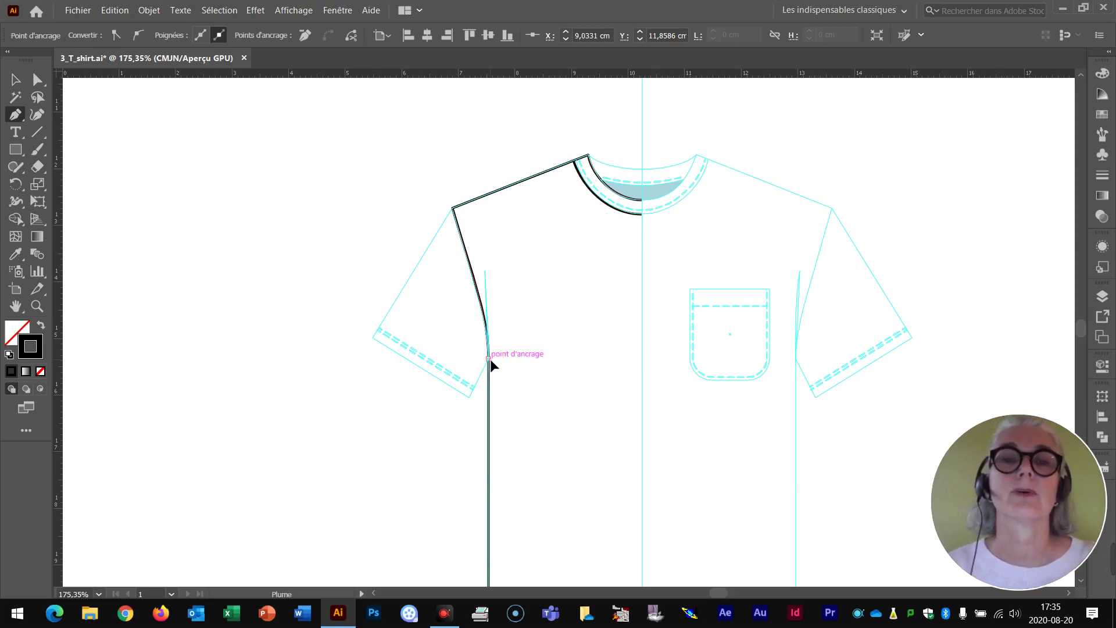
{"action": "left_click", "coordinate": [470, 398]}
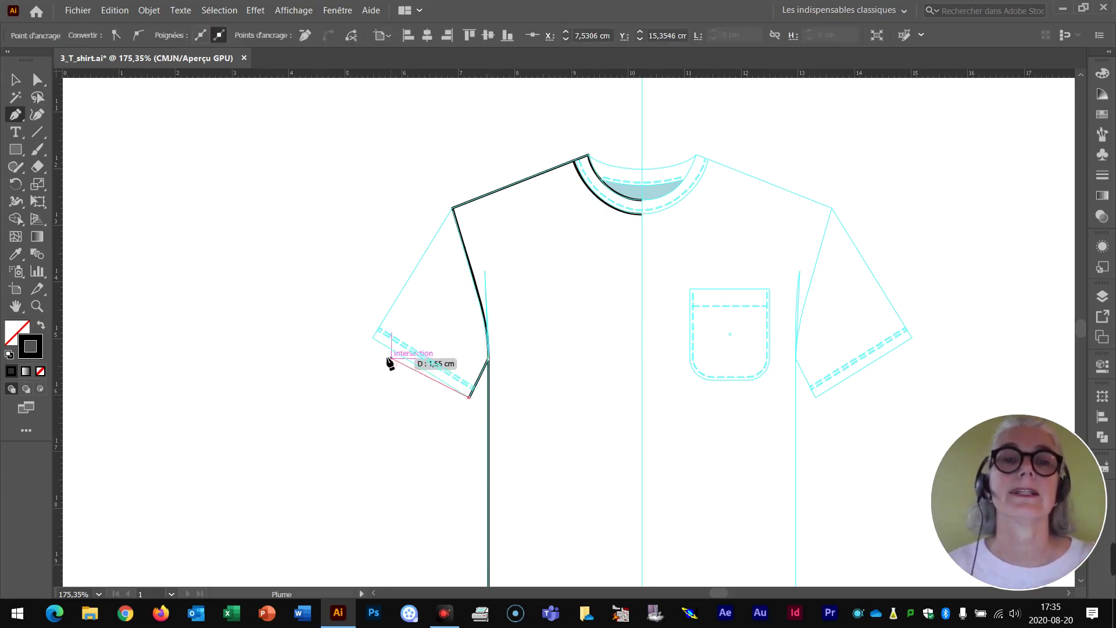
{"action": "left_click", "coordinate": [373, 338]}
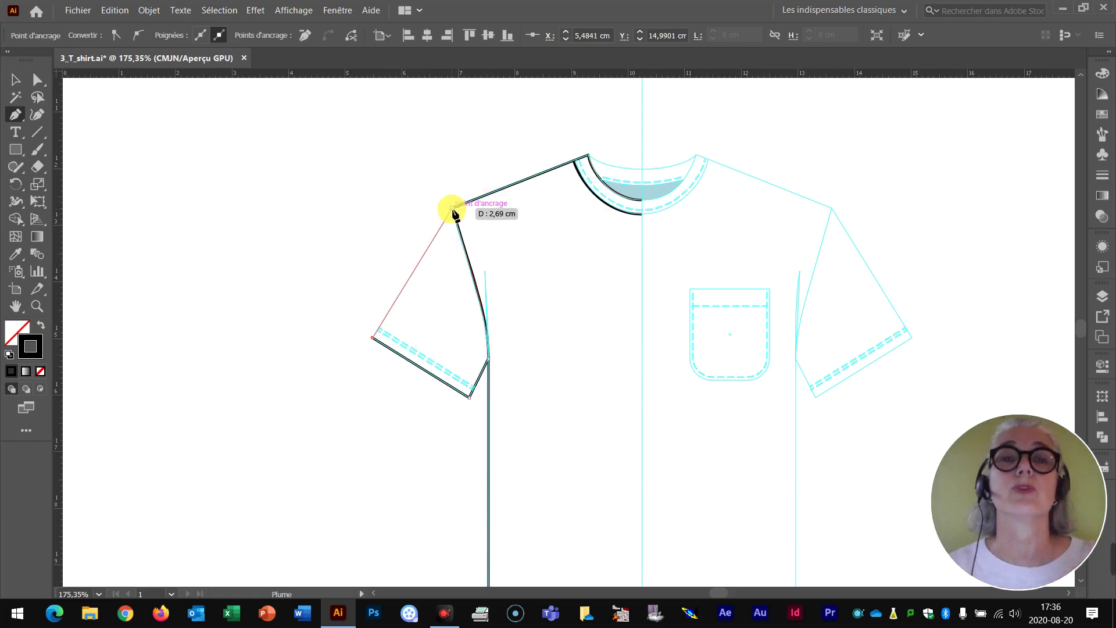
{"action": "left_click", "coordinate": [449, 207]}
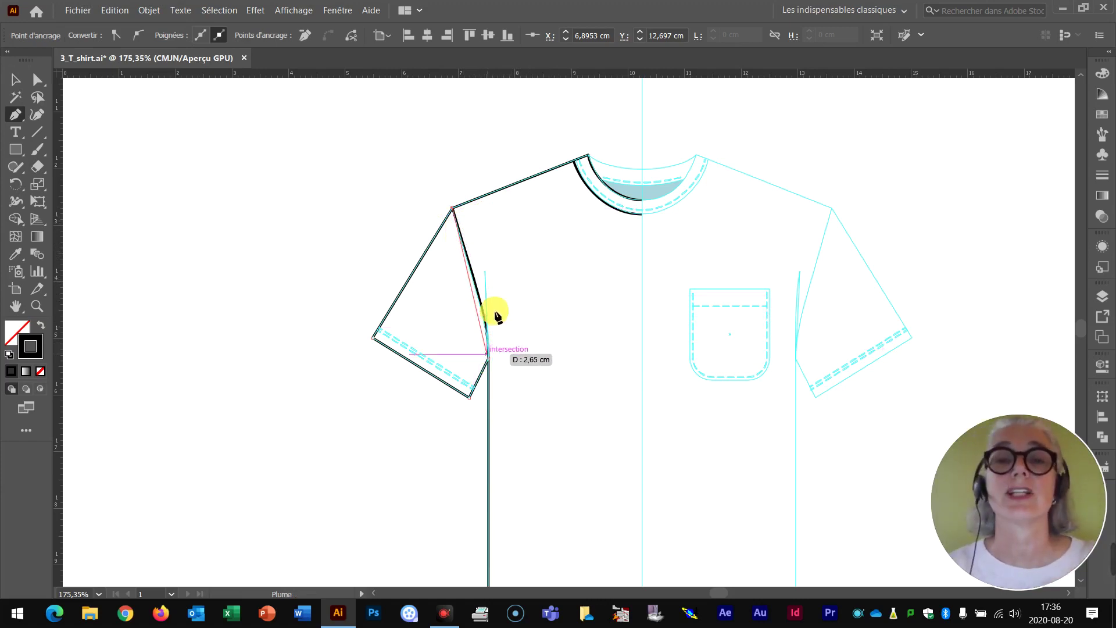
{"action": "left_click", "coordinate": [519, 249]}
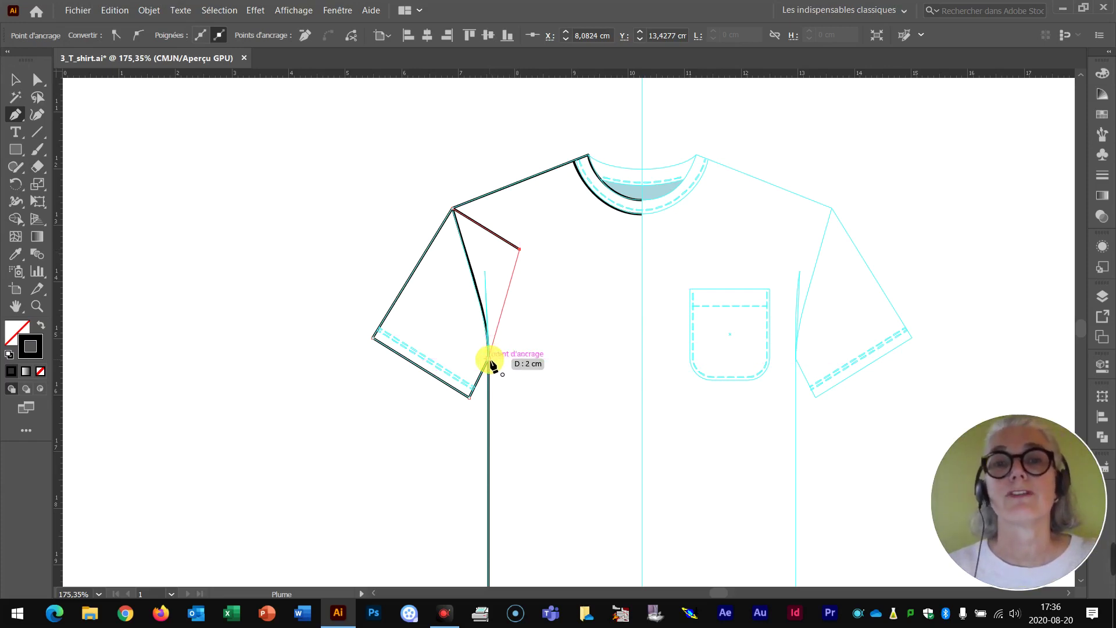
{"action": "left_click", "coordinate": [490, 361]}
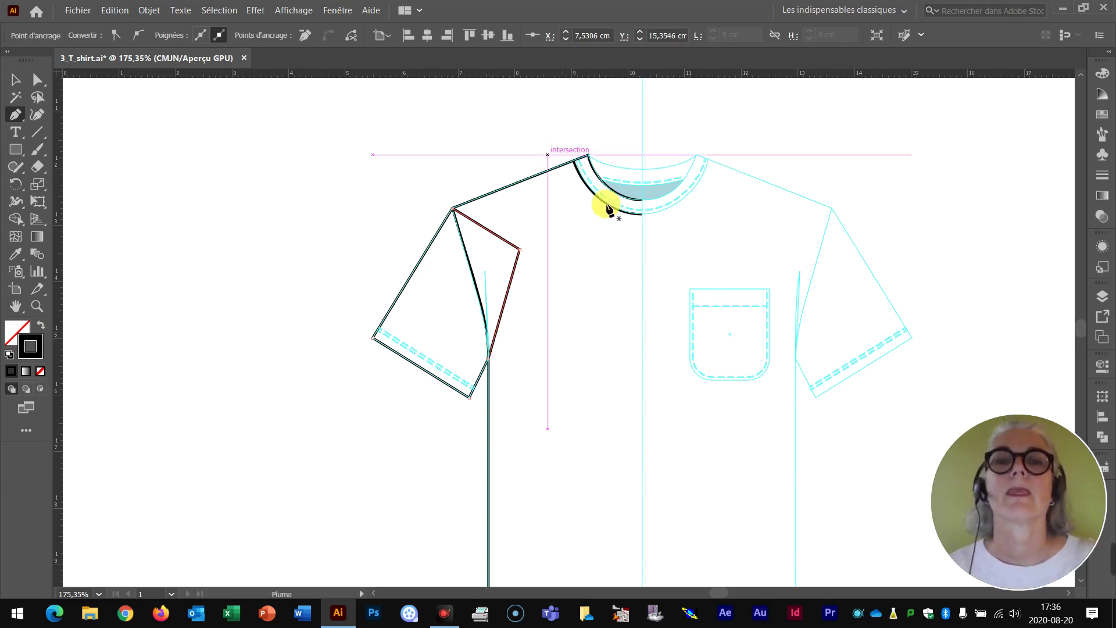
Trace the half back neckline as a curve from the centre guide to the neck-shoulder point
{"action": "scroll", "coordinate": [641, 237], "scroll_direction": "up", "scroll_amount": 3}
{"action": "scroll", "coordinate": [641, 238], "scroll_direction": "up", "scroll_amount": 7}
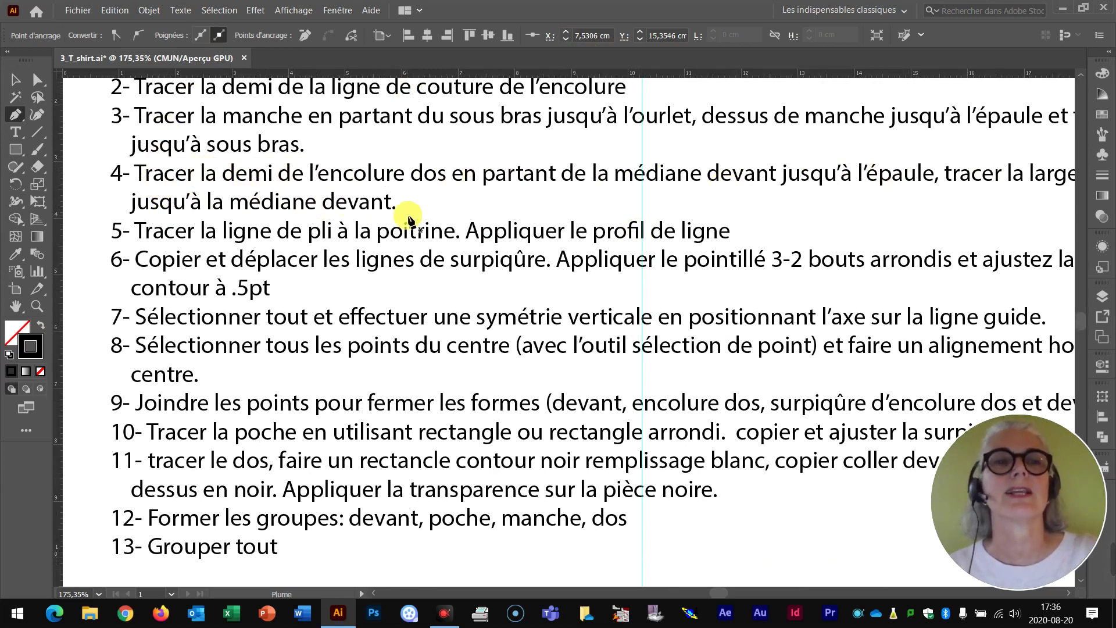
{"action": "scroll", "coordinate": [414, 223], "scroll_direction": "down", "scroll_amount": 4}
{"action": "scroll", "coordinate": [414, 224], "scroll_direction": "down", "scroll_amount": 5}
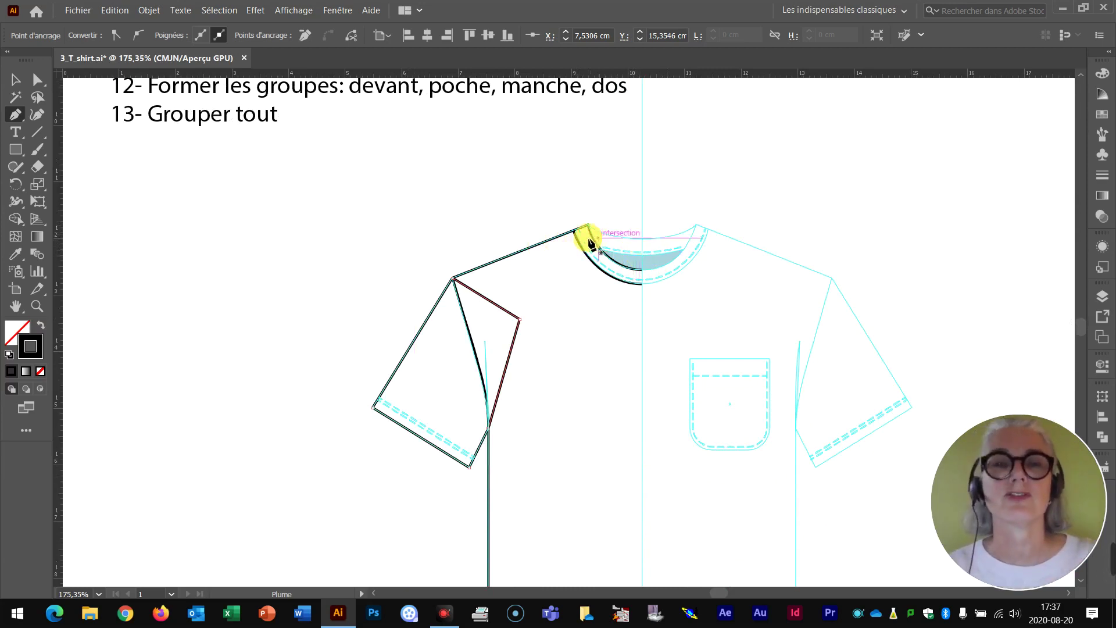
{"action": "key", "text": "ctrl"}
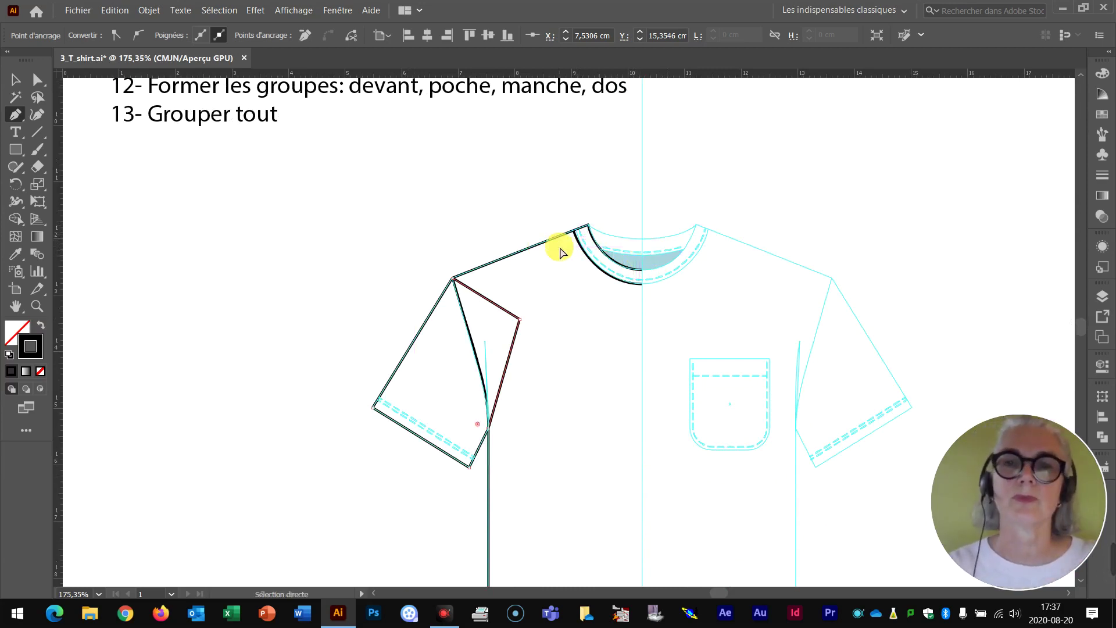
{"action": "key", "text": "ctrl+plus"}
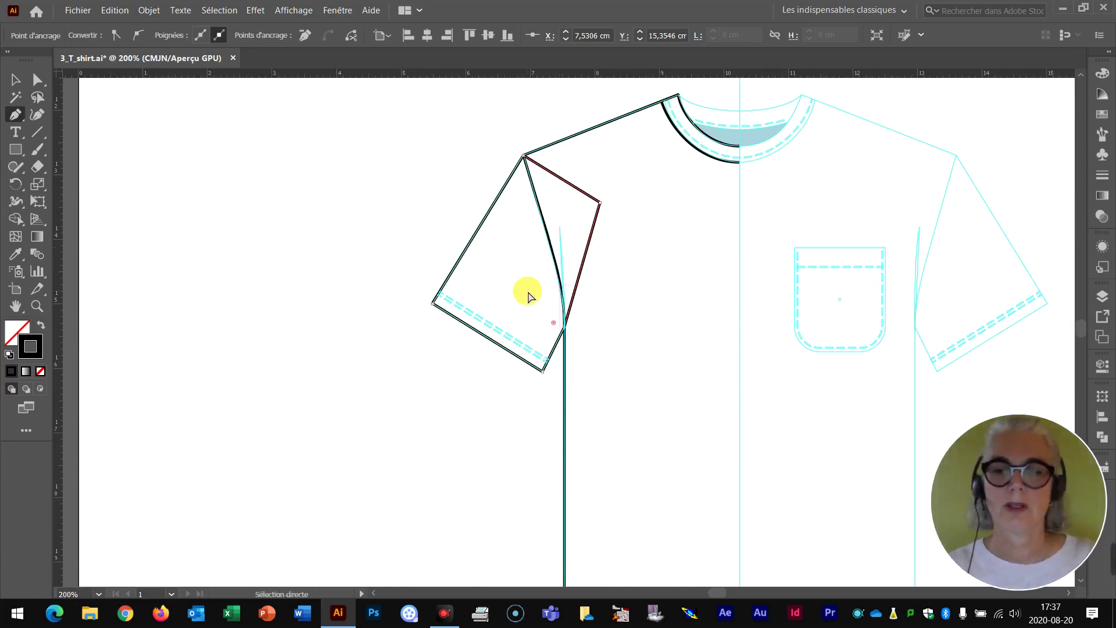
{"action": "key", "text": "ctrl+plus"}
{"action": "scroll", "coordinate": [582, 462], "scroll_direction": "up", "scroll_amount": 3}
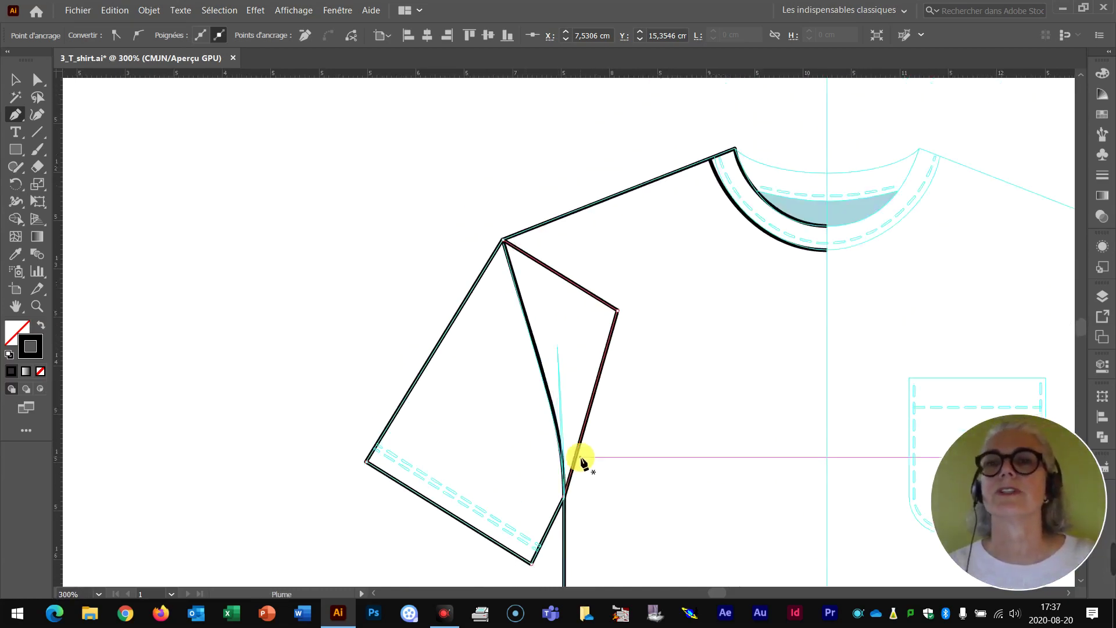
{"action": "scroll", "coordinate": [582, 463], "scroll_direction": "up", "scroll_amount": 2}
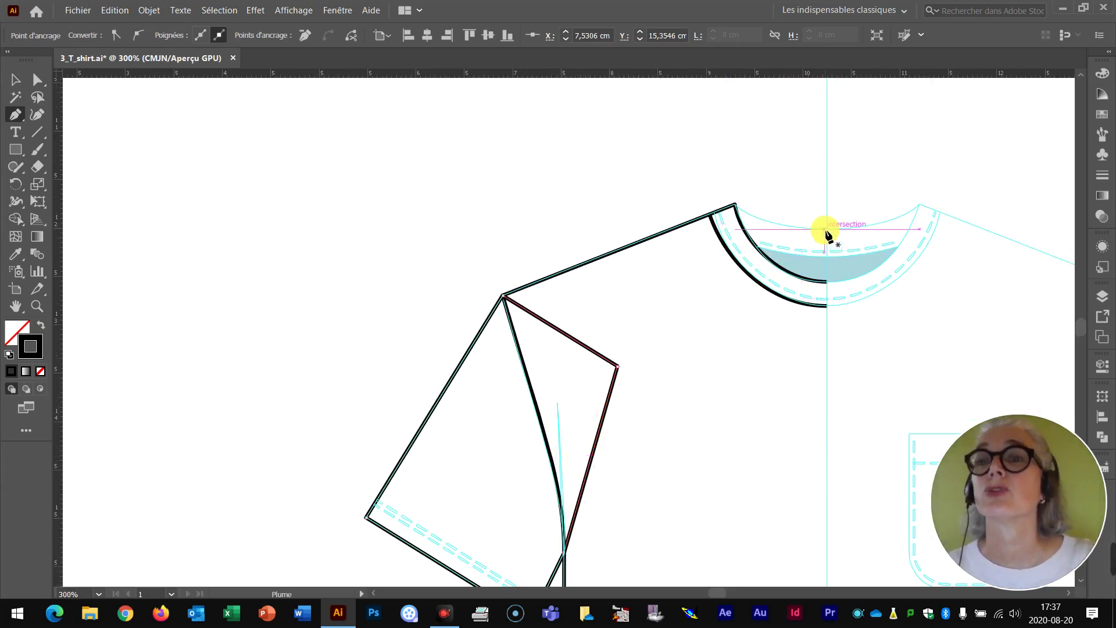
{"action": "left_click_drag", "start_coordinate": [825, 229], "coordinate": [780, 236]}
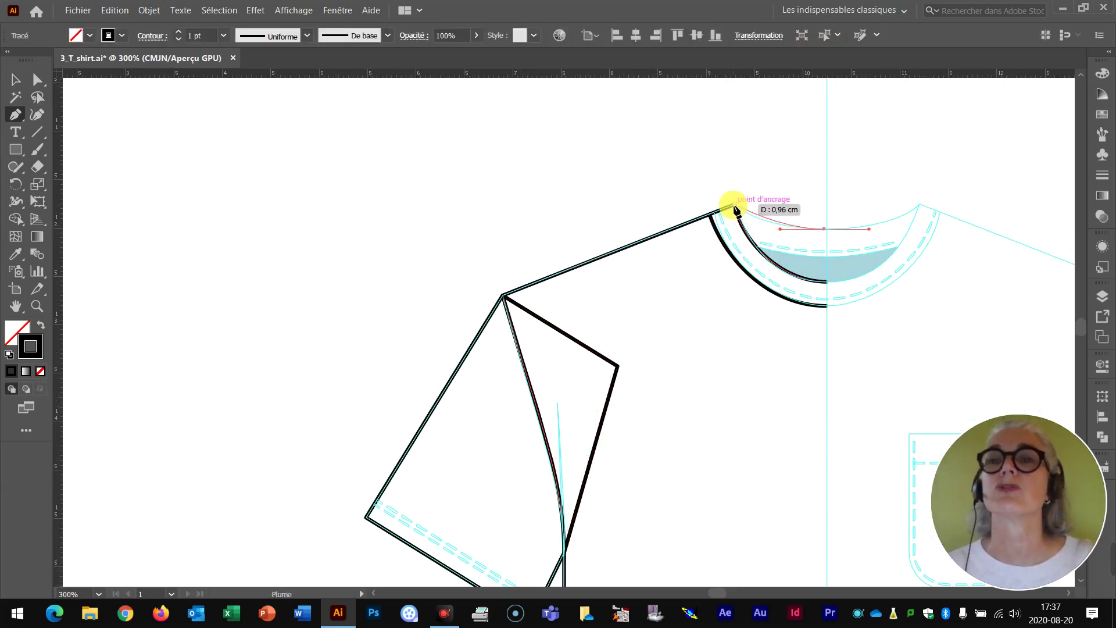
{"action": "left_click", "coordinate": [735, 208]}
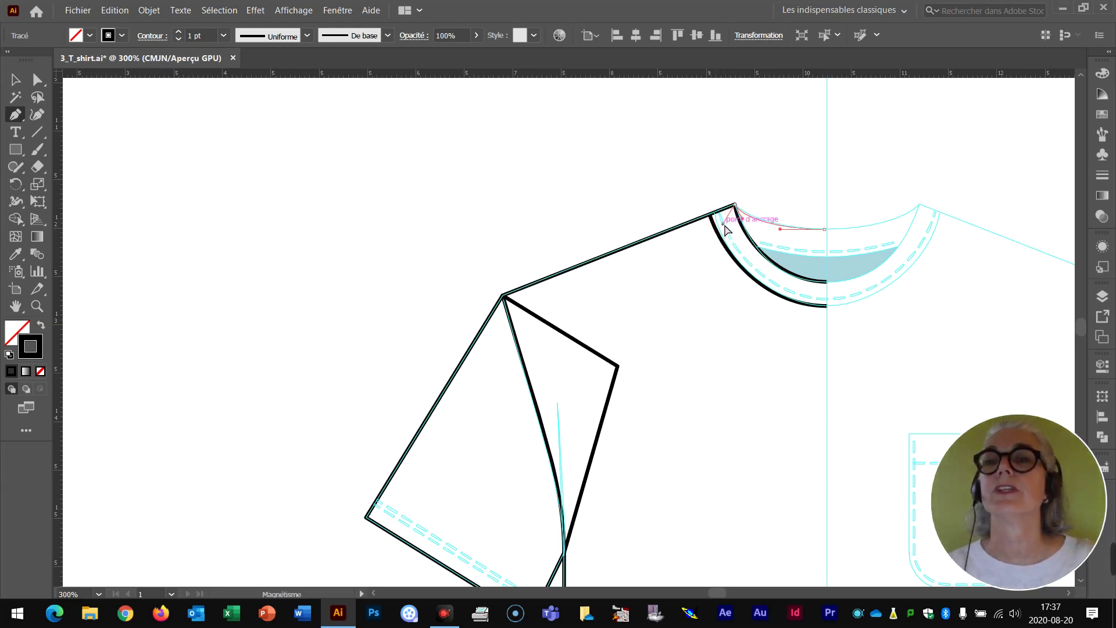
Continue the back neckline path with a straight line across the band width and a lower curve back to the centre guide
{"action": "left_click_drag", "start_coordinate": [725, 227], "coordinate": [724, 235]}
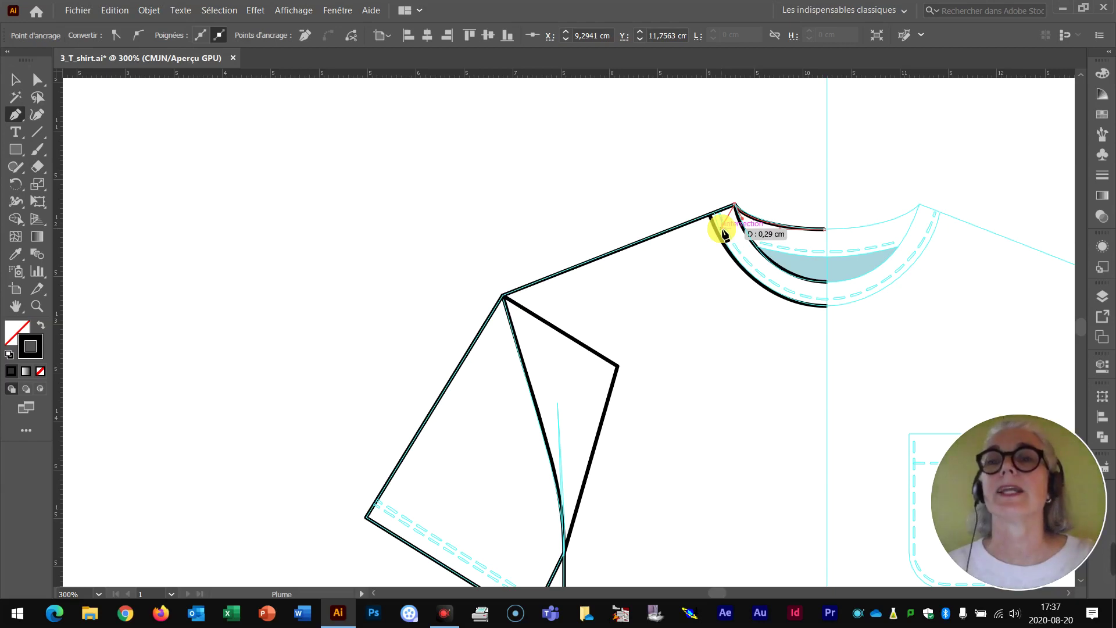
{"action": "left_click_drag", "start_coordinate": [725, 234], "coordinate": [827, 257]}
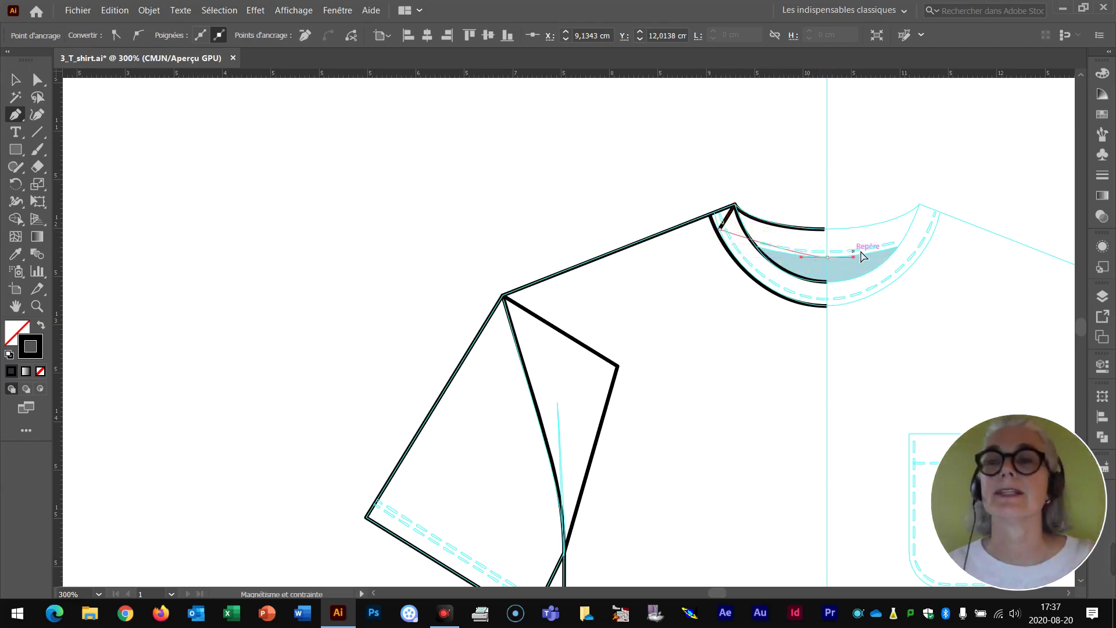
{"action": "left_click", "coordinate": [898, 251]}
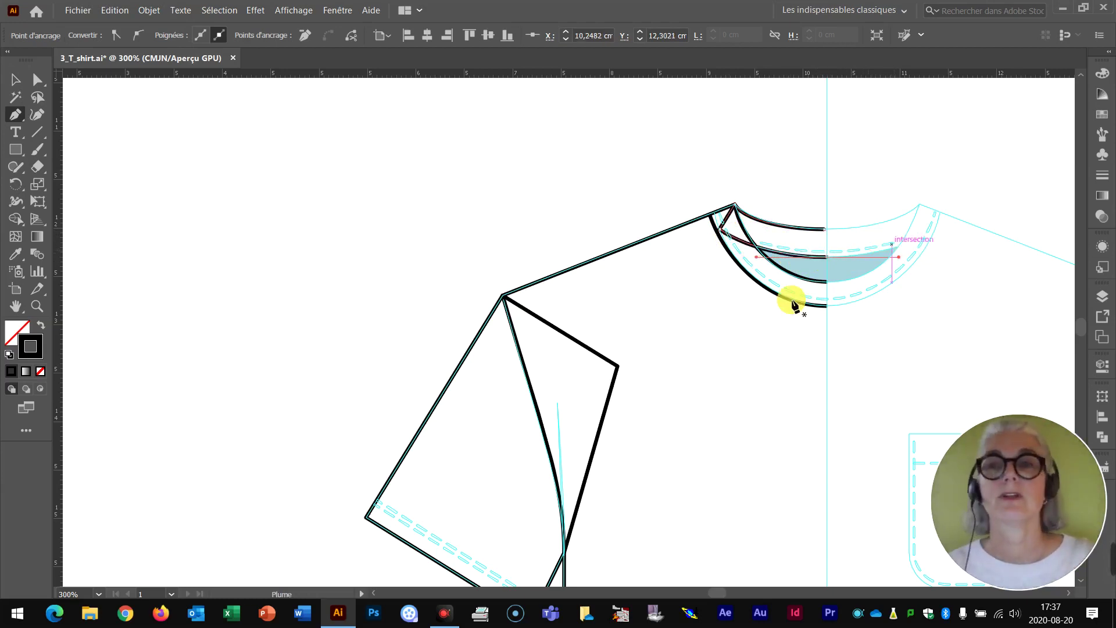
Trace the chest fold line with the Pen tool from the underarm point up to the tip of the template line
{"action": "scroll", "coordinate": [651, 367], "scroll_direction": "down", "scroll_amount": 3}
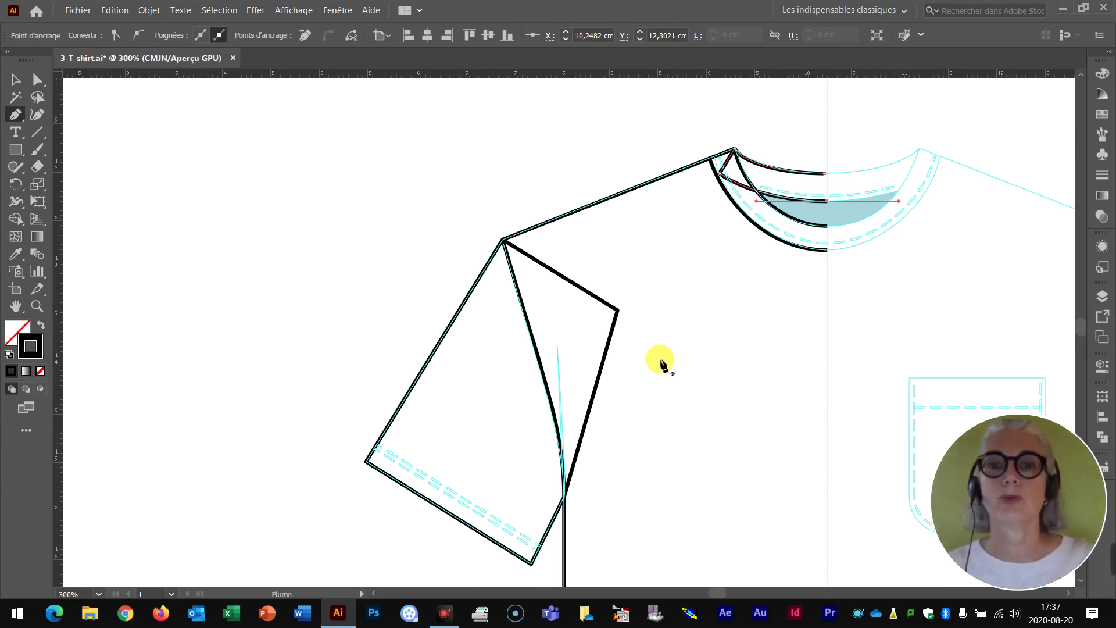
{"action": "scroll", "coordinate": [661, 361], "scroll_direction": "down", "scroll_amount": 3}
{"action": "scroll", "coordinate": [661, 362], "scroll_direction": "up", "scroll_amount": 10}
{"action": "scroll", "coordinate": [661, 361], "scroll_direction": "up", "scroll_amount": 20}
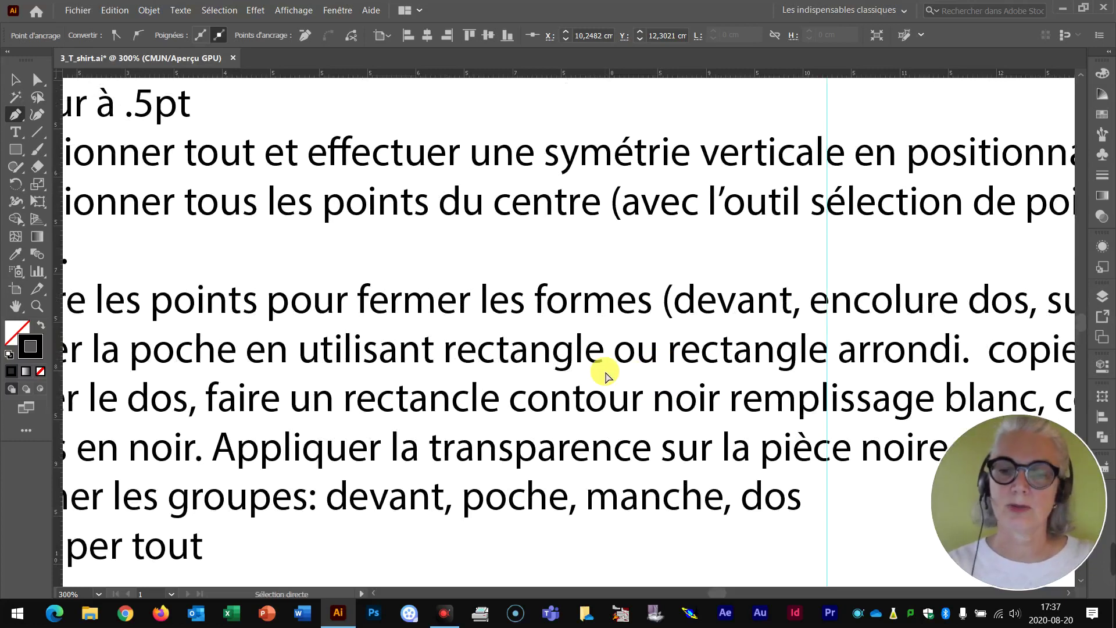
{"action": "scroll", "coordinate": [604, 375], "scroll_direction": "down", "scroll_amount": 3, "text": "alt"}
{"action": "scroll", "coordinate": [505, 368], "scroll_direction": "up", "scroll_amount": 4}
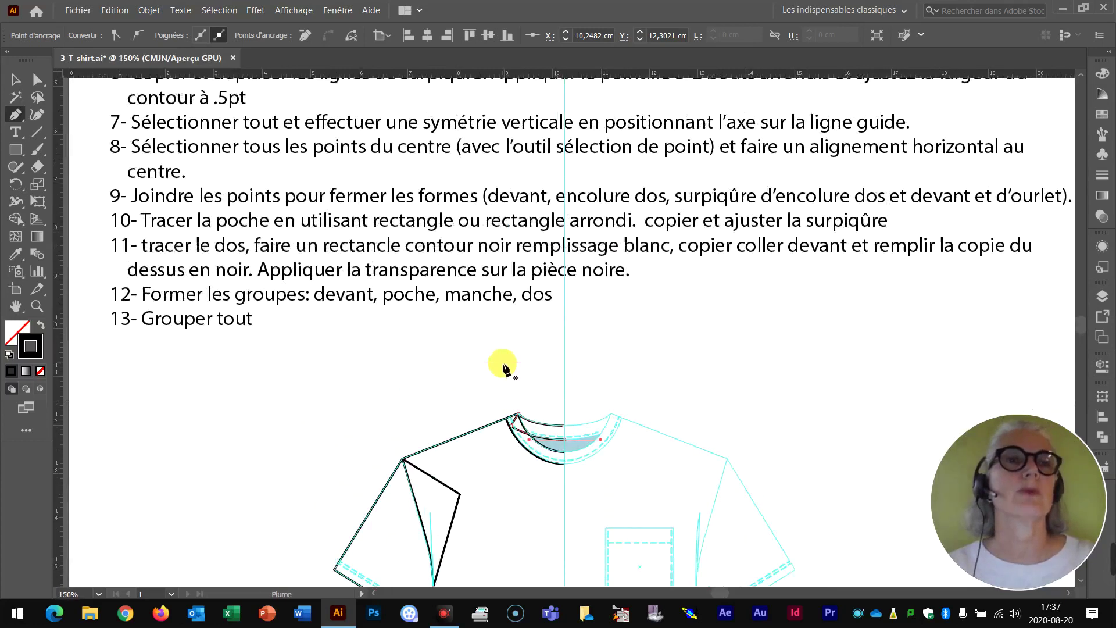
{"action": "scroll", "coordinate": [504, 368], "scroll_direction": "up", "scroll_amount": 3}
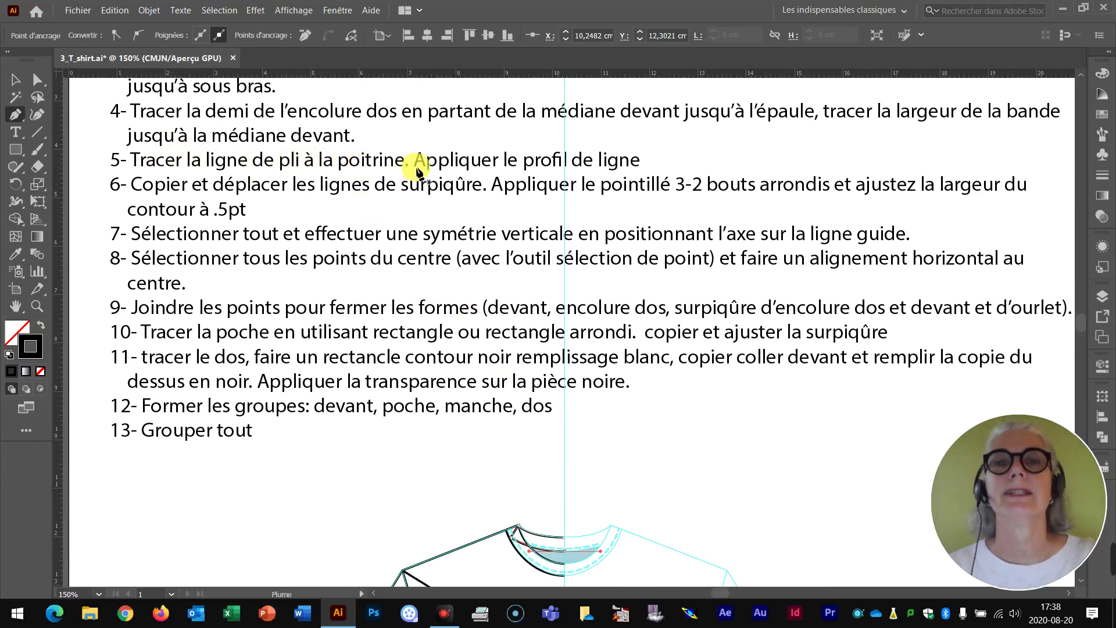
{"action": "scroll", "coordinate": [508, 318], "scroll_direction": "down", "scroll_amount": 8}
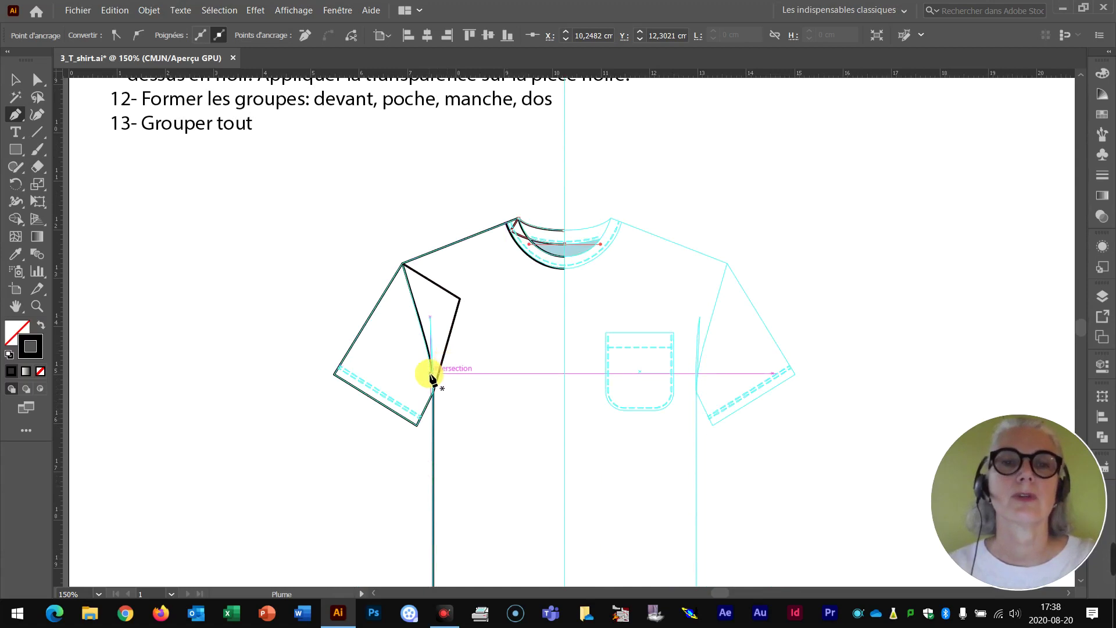
{"action": "left_click", "coordinate": [434, 393]}
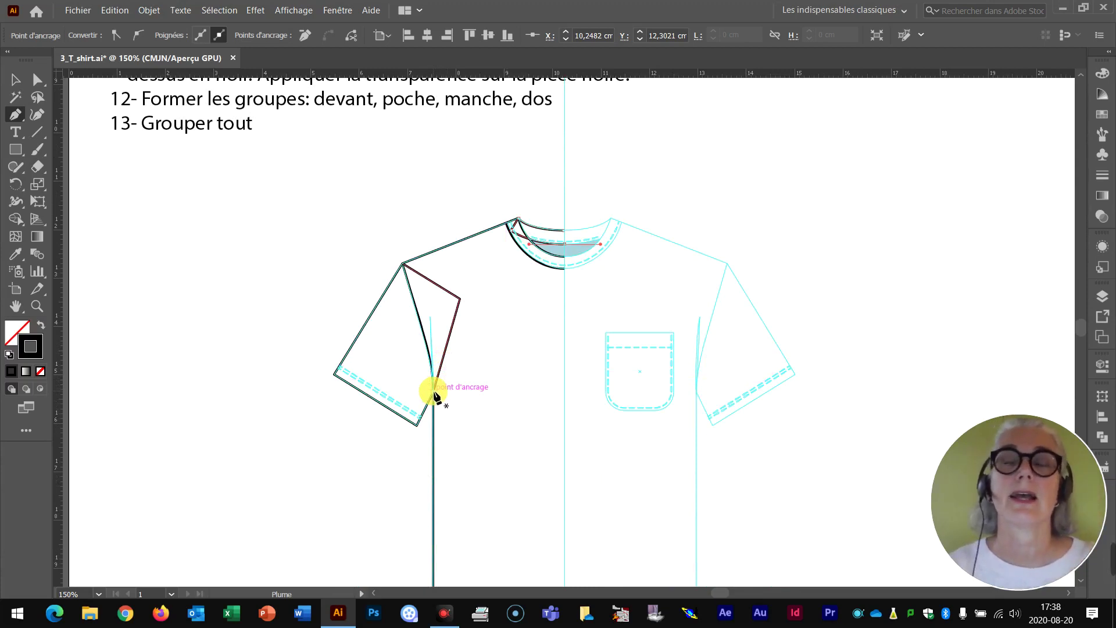
{"action": "left_click", "coordinate": [433, 391]}
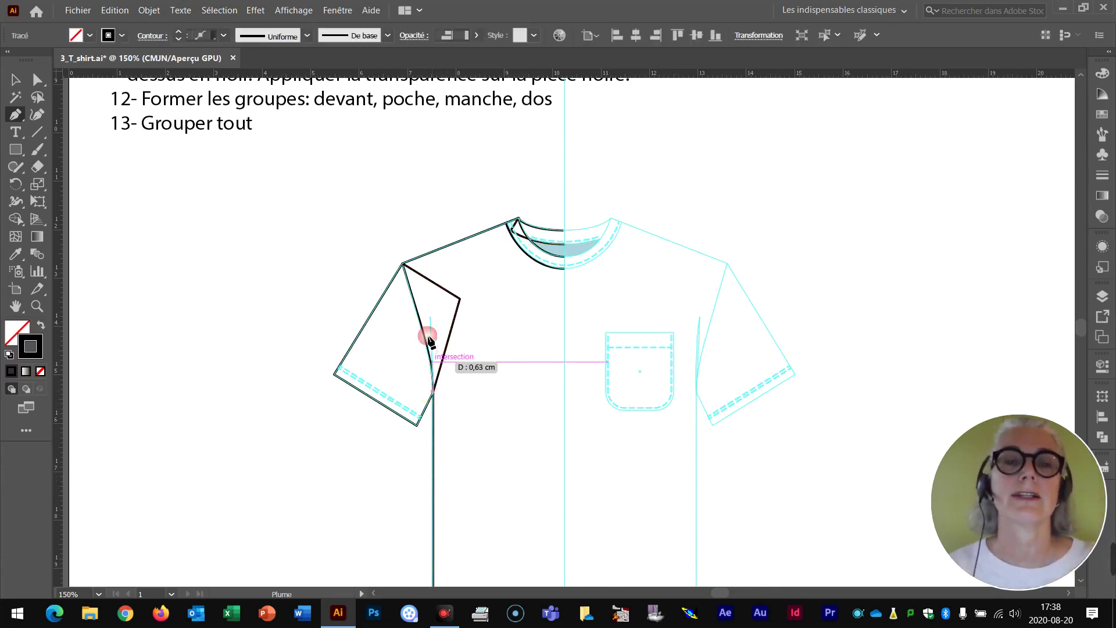
{"action": "left_click", "coordinate": [430, 319]}
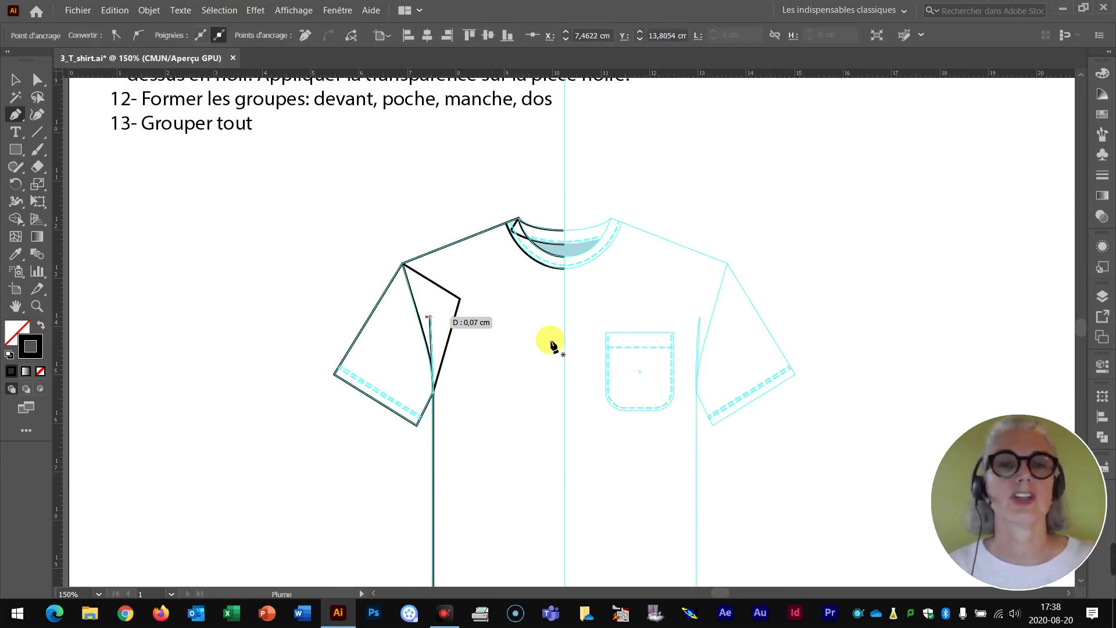
Apply the triangular width profile to the chest fold line so it tapers towards its upper end
{"action": "left_click", "coordinate": [1102, 175]}
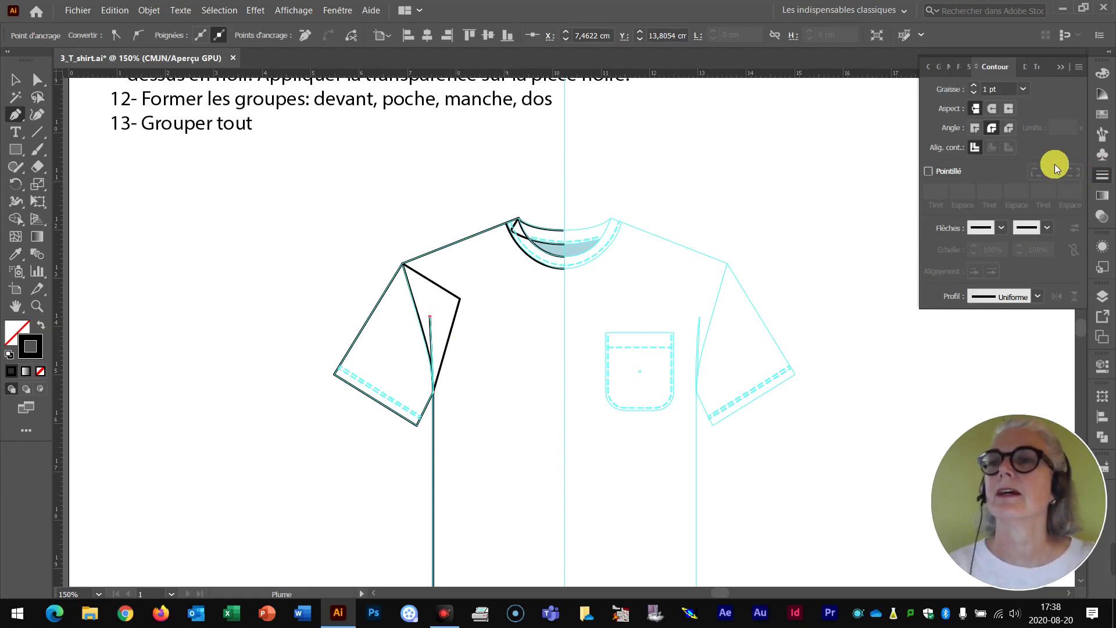
{"action": "left_click", "coordinate": [1036, 294]}
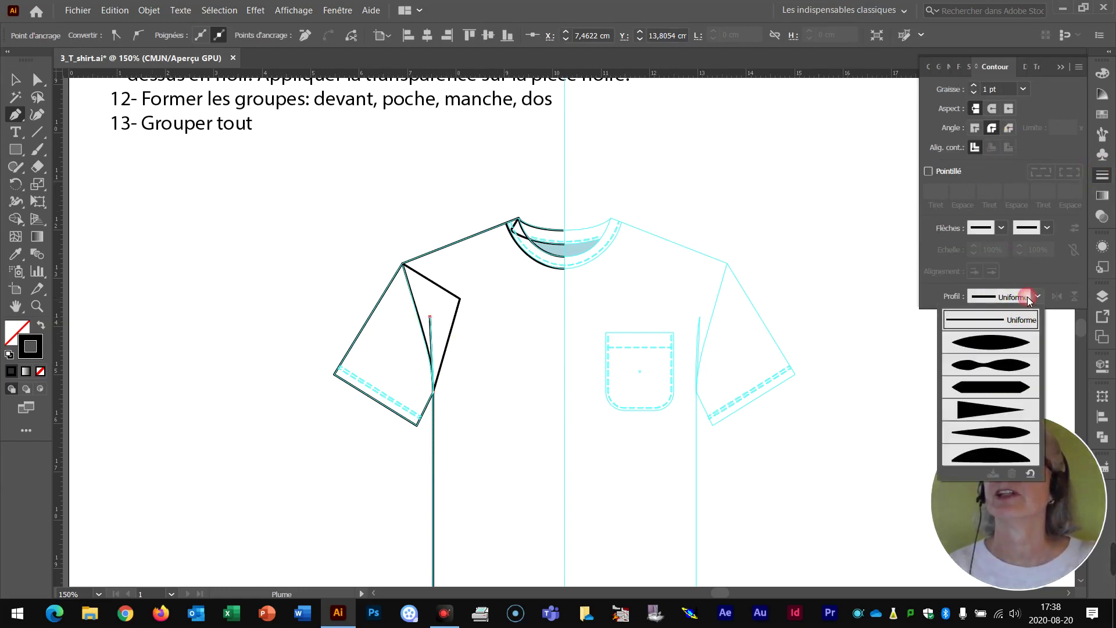
{"action": "left_click", "coordinate": [972, 410]}
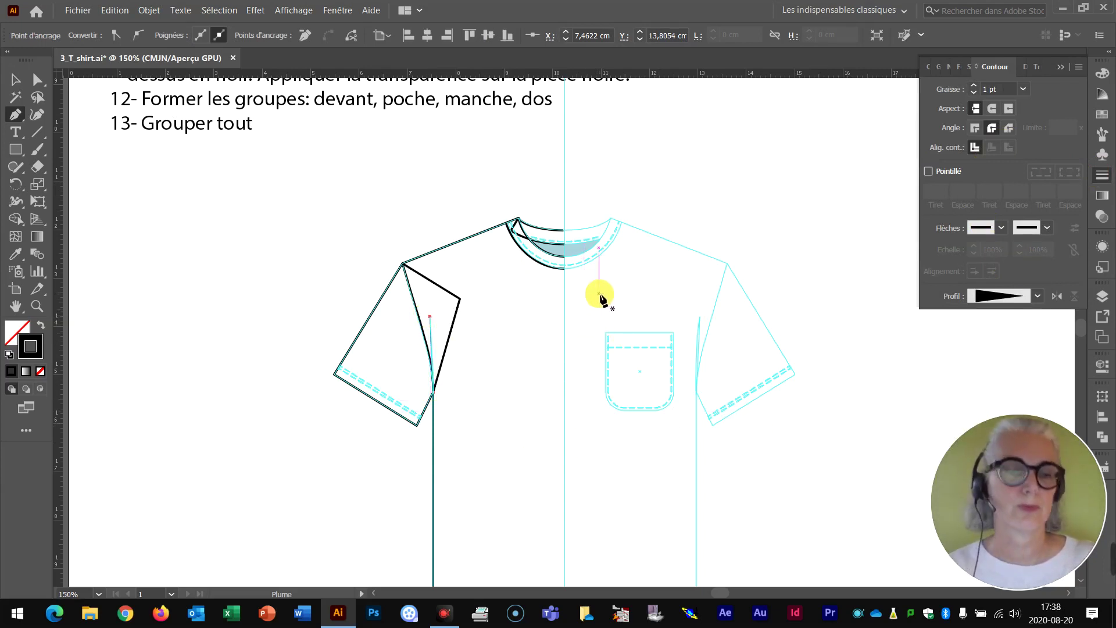
{"action": "key", "text": "ctrl+plus"}
{"action": "key", "text": "ctrl+plus"}
{"action": "key", "text": "ctrl+plus"}
{"action": "key", "text": "ctrl+plus"}
{"action": "scroll", "coordinate": [573, 349], "scroll_direction": "down", "scroll_amount": 3}
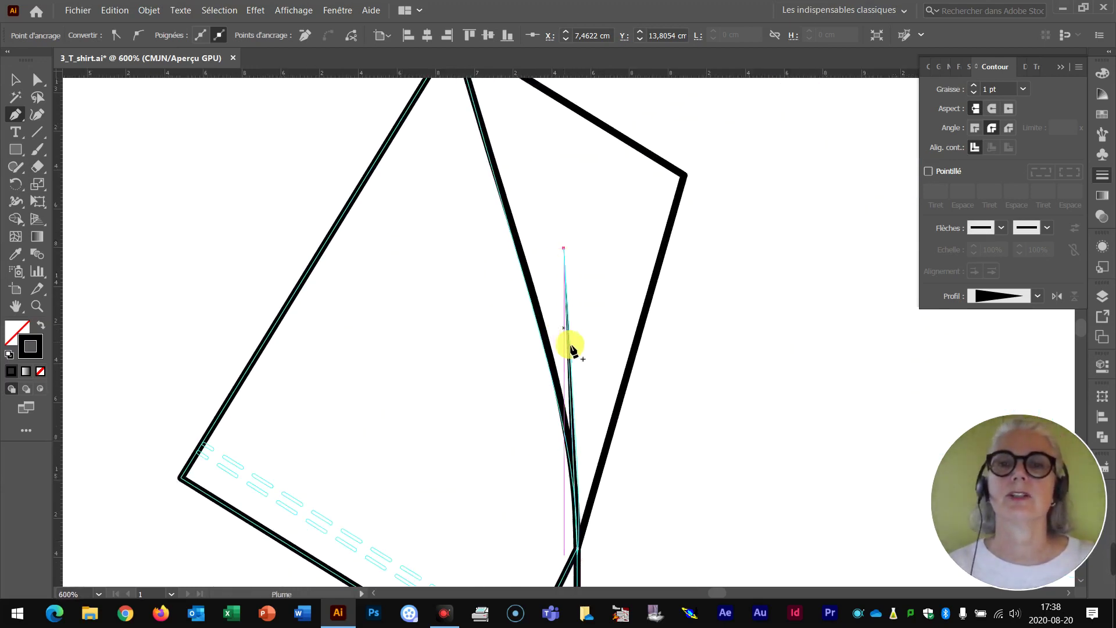
Read the written instructions for the topstitching, mirroring and pocket stages above the T-shirt drawing
{"action": "scroll", "coordinate": [573, 349], "scroll_direction": "down", "scroll_amount": 2}
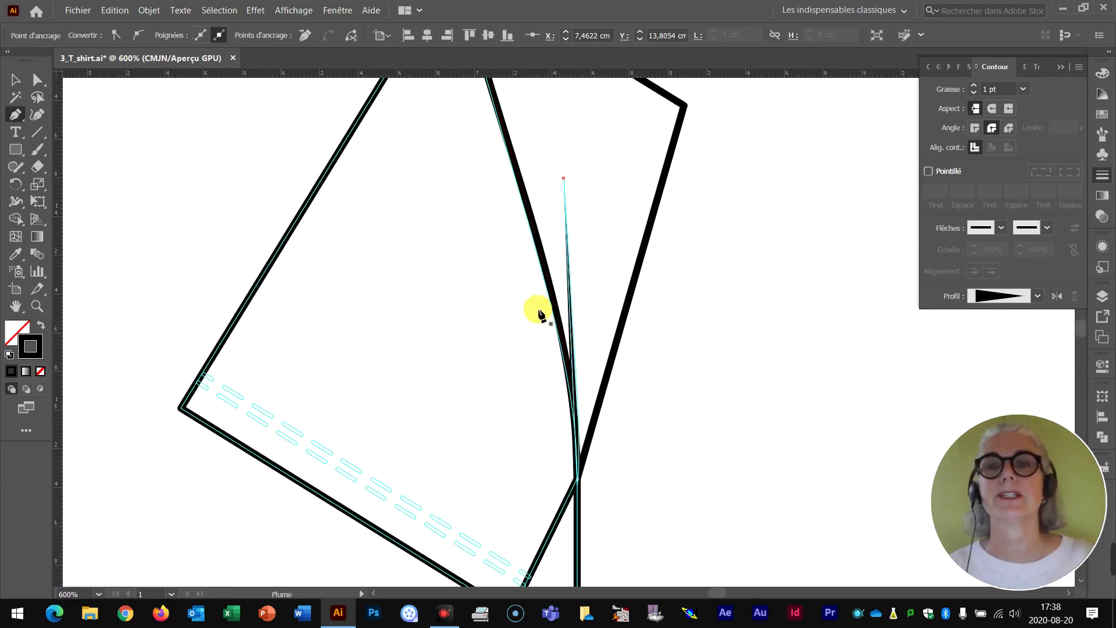
{"action": "key", "text": "ctrl+minus"}
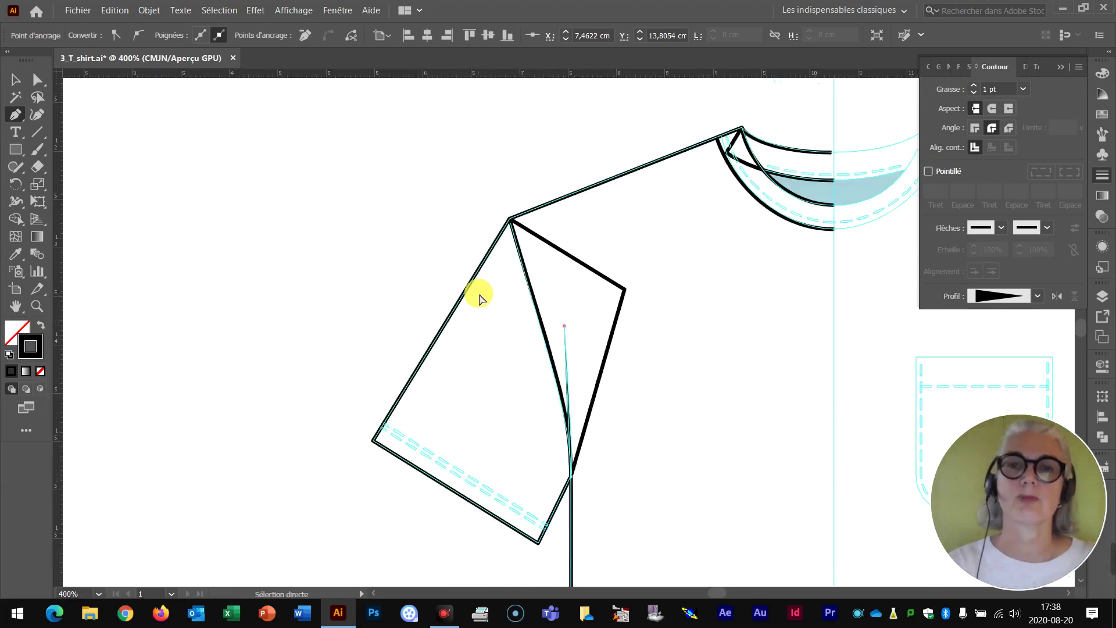
{"action": "key", "text": "ctrl+1"}
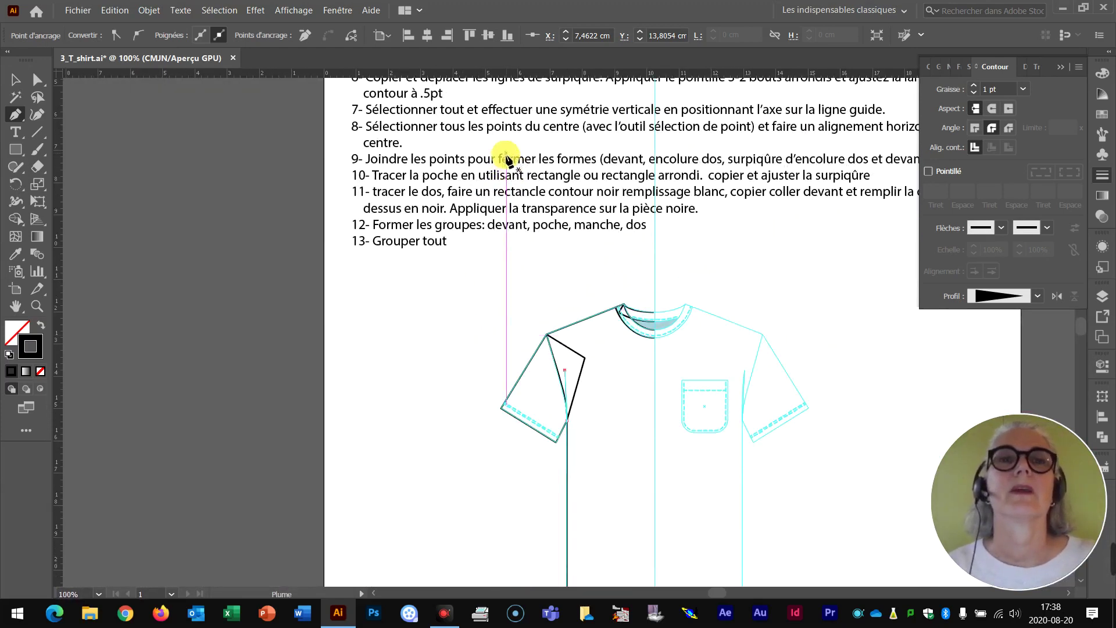
{"action": "scroll", "coordinate": [507, 157], "scroll_direction": "up", "scroll_amount": 3}
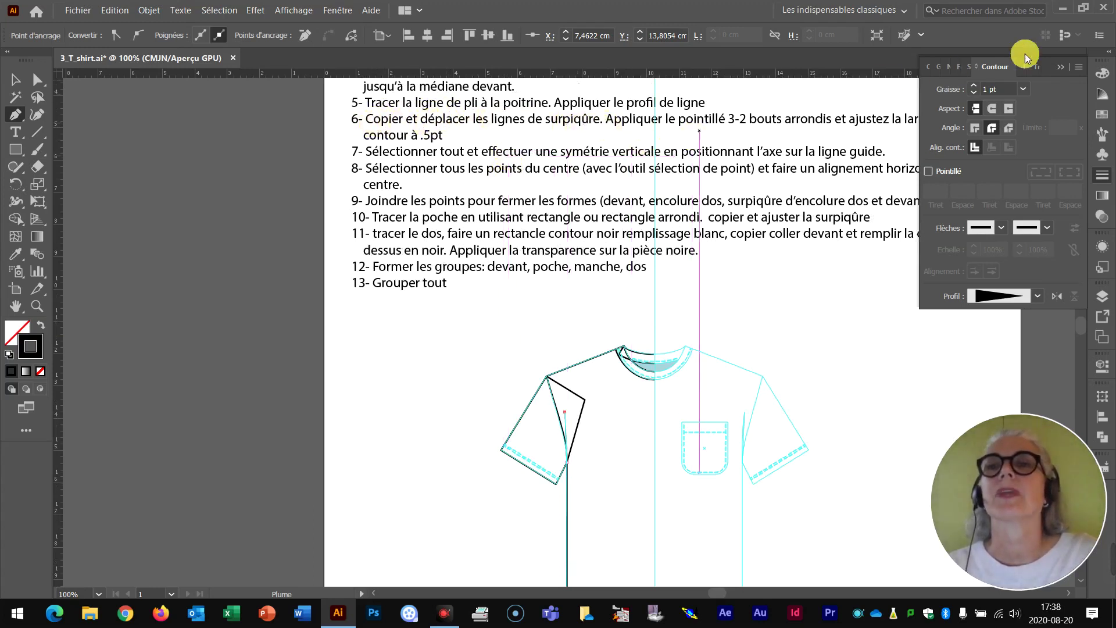
{"action": "left_click", "coordinate": [1059, 68]}
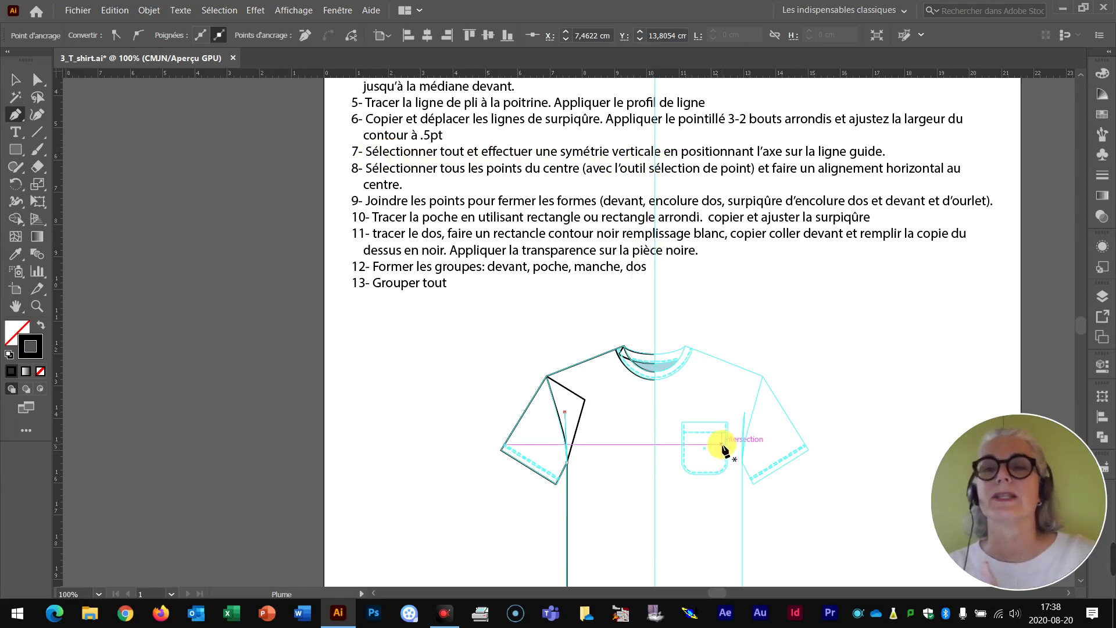
{"action": "scroll", "coordinate": [644, 325], "scroll_direction": "down", "scroll_amount": 5}
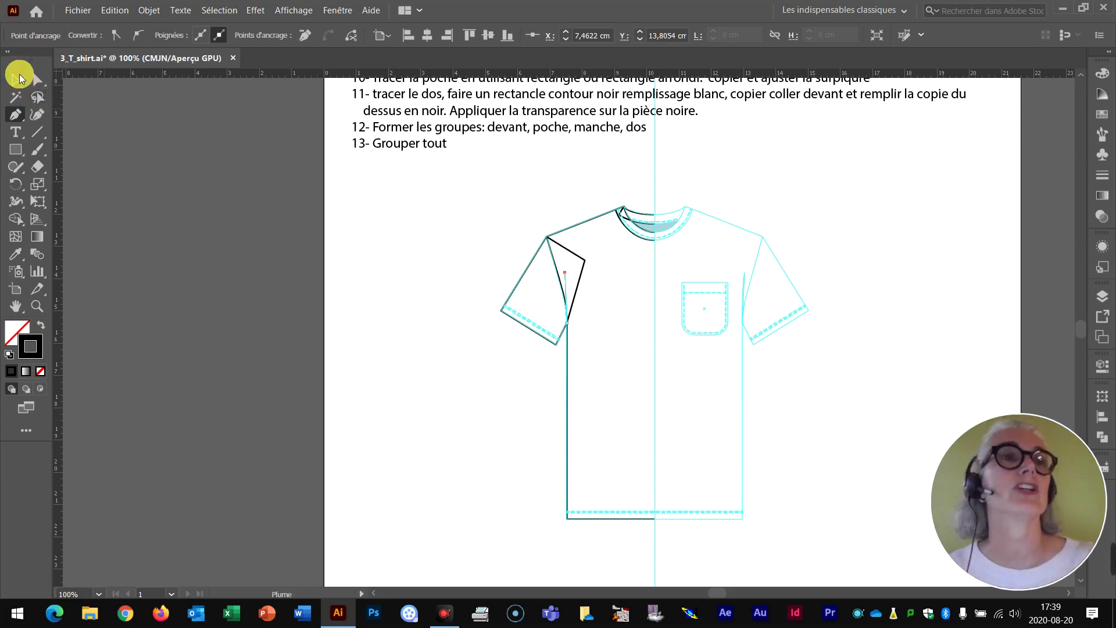
Select the lower curve segment of the half back neckline with the Direct Selection tool
{"action": "left_click", "coordinate": [46, 88]}
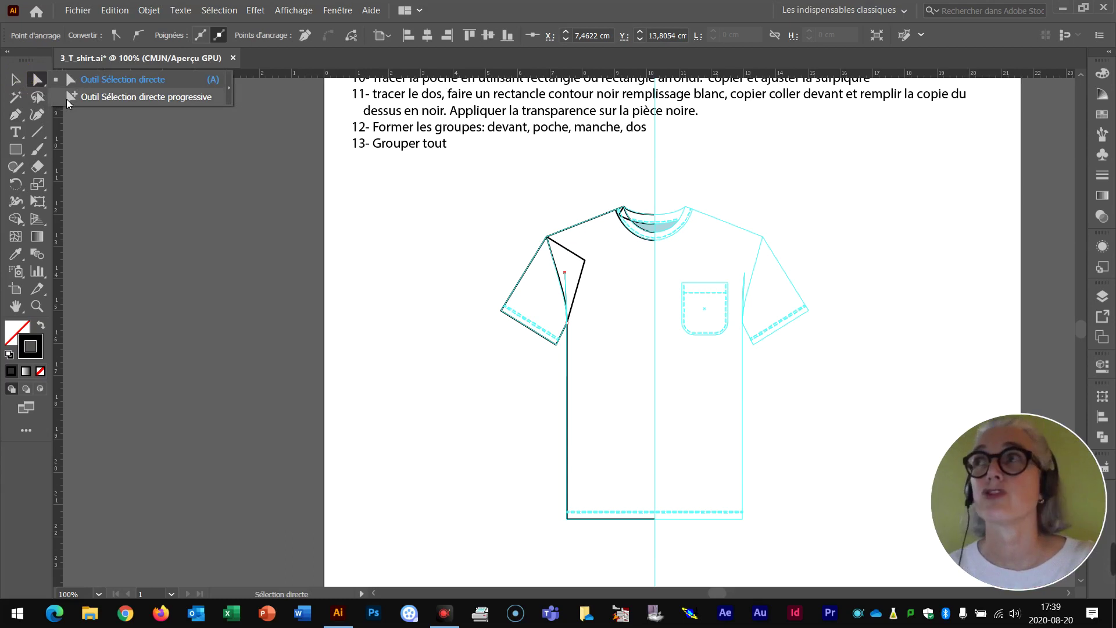
{"action": "left_click", "coordinate": [66, 98]}
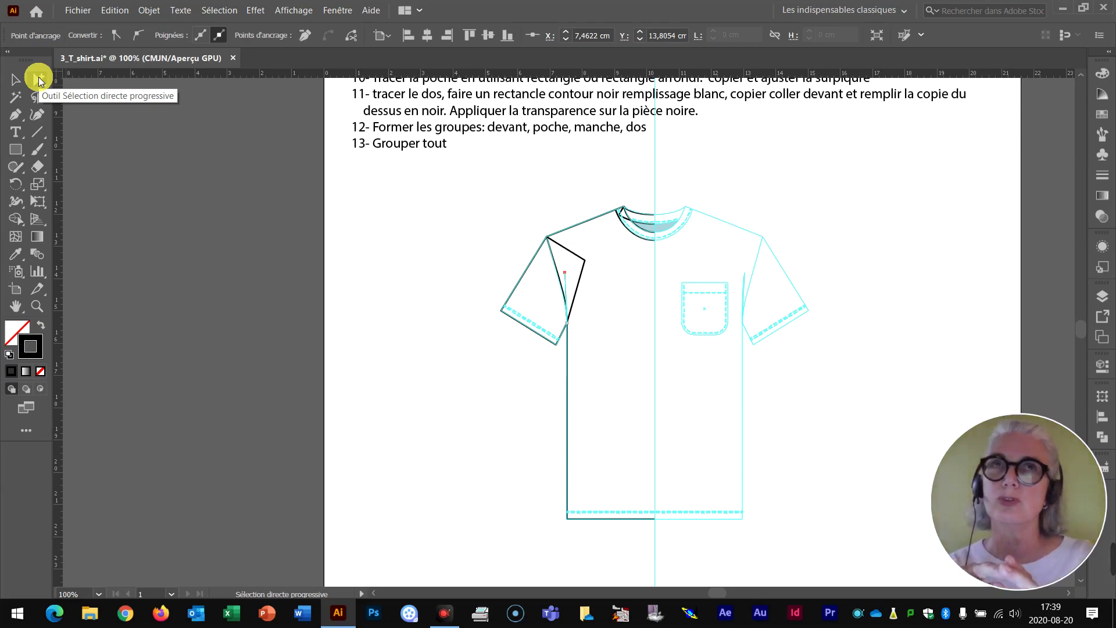
{"action": "left_click", "coordinate": [39, 80]}
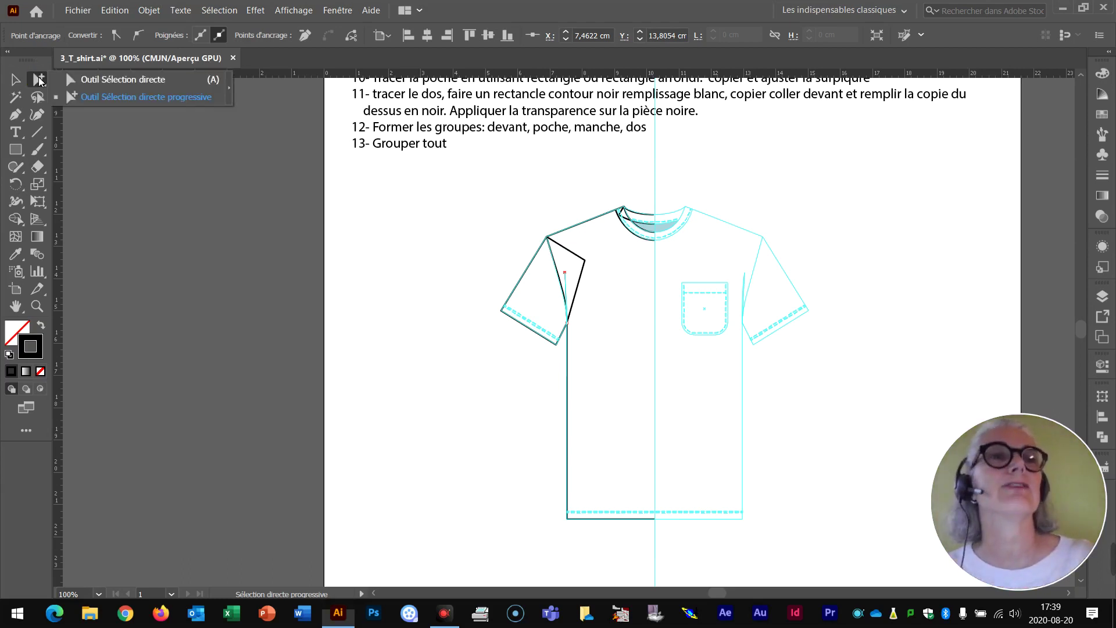
{"action": "left_click", "coordinate": [82, 85]}
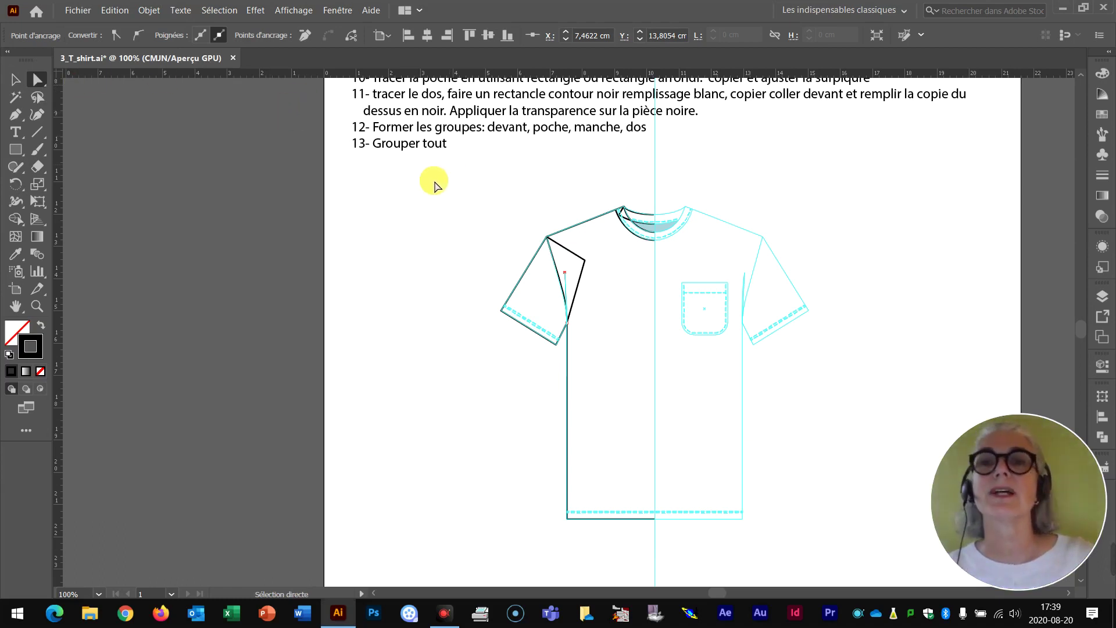
{"action": "key", "text": "z"}
{"action": "left_click_drag", "start_coordinate": [571, 199], "coordinate": [802, 398]}
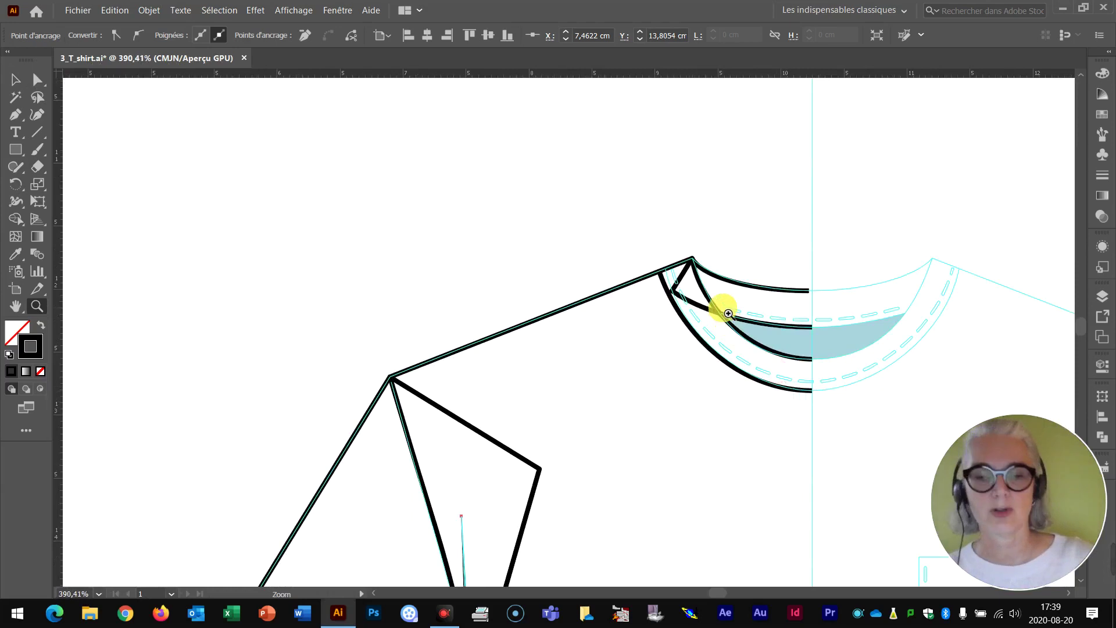
{"action": "left_click_drag", "start_coordinate": [727, 225], "coordinate": [496, 130]}
{"action": "left_click", "coordinate": [38, 80]}
{"action": "left_click", "coordinate": [462, 199]}
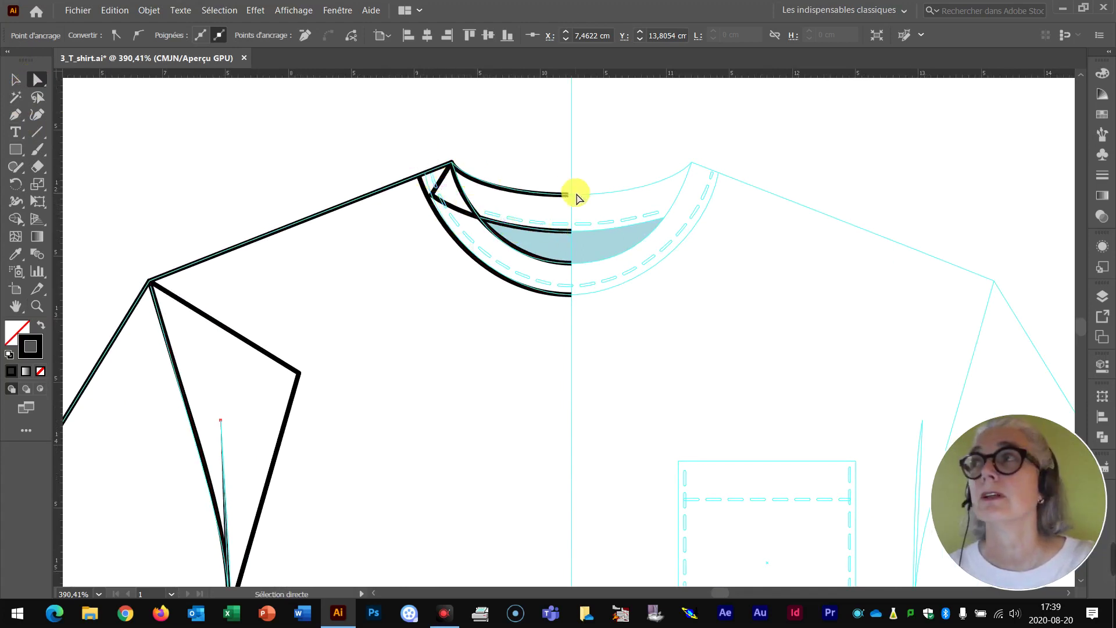
{"action": "left_click", "coordinate": [524, 229]}
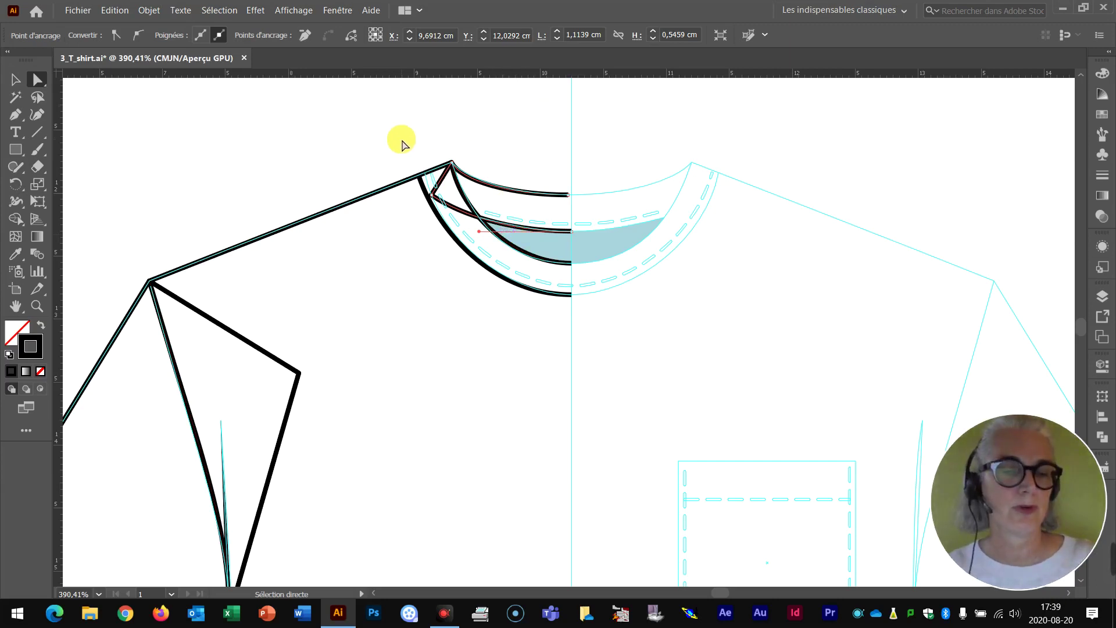
Move the end point of the upper back neckline curve horizontally onto the centre guide
{"action": "key", "text": "ctrl+plus"}
{"action": "key", "text": "ctrl+plus"}
{"action": "key", "text": "ctrl+plus"}
{"action": "key", "text": "ctrl+plus"}
{"action": "key", "text": "ctrl+plus"}
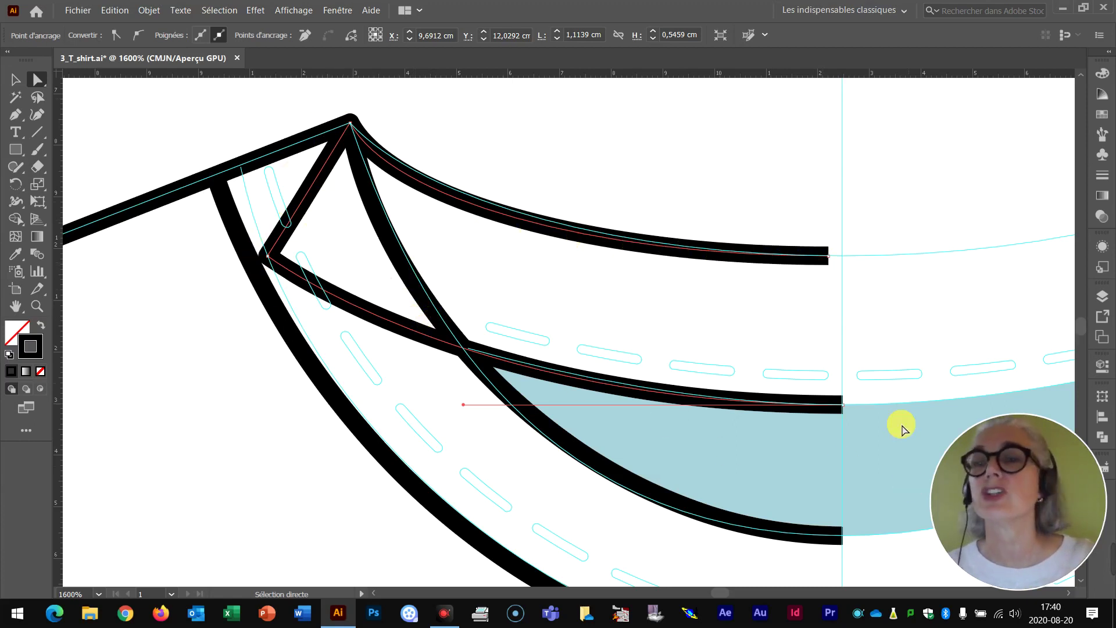
{"action": "left_click", "coordinate": [830, 256]}
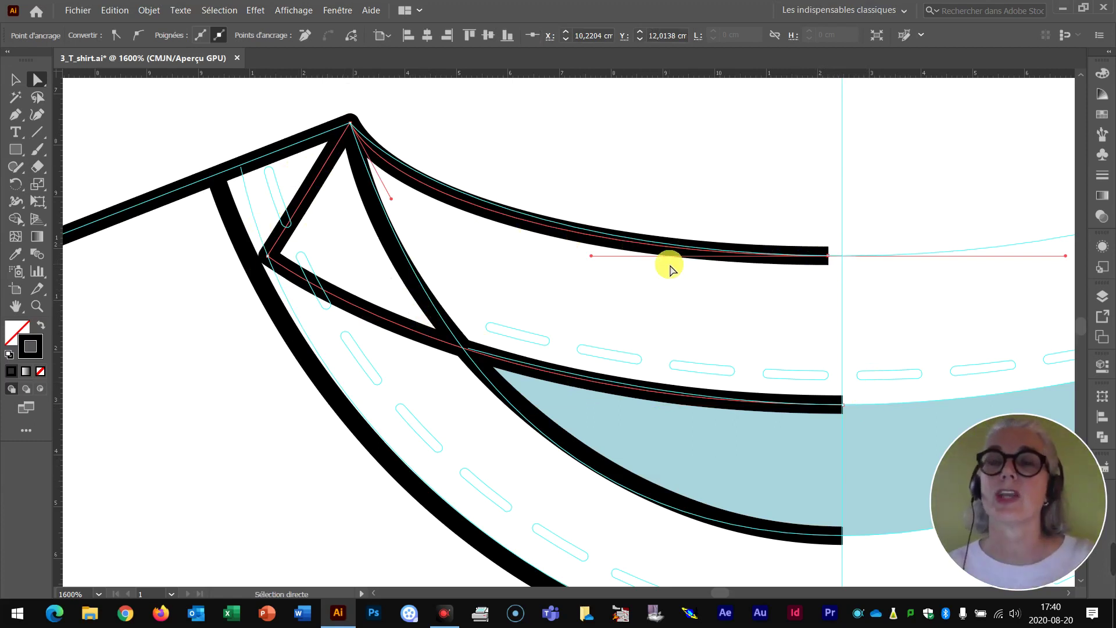
{"action": "left_click", "coordinate": [829, 259]}
{"action": "left_click_drag", "start_coordinate": [830, 263], "coordinate": [844, 263]}
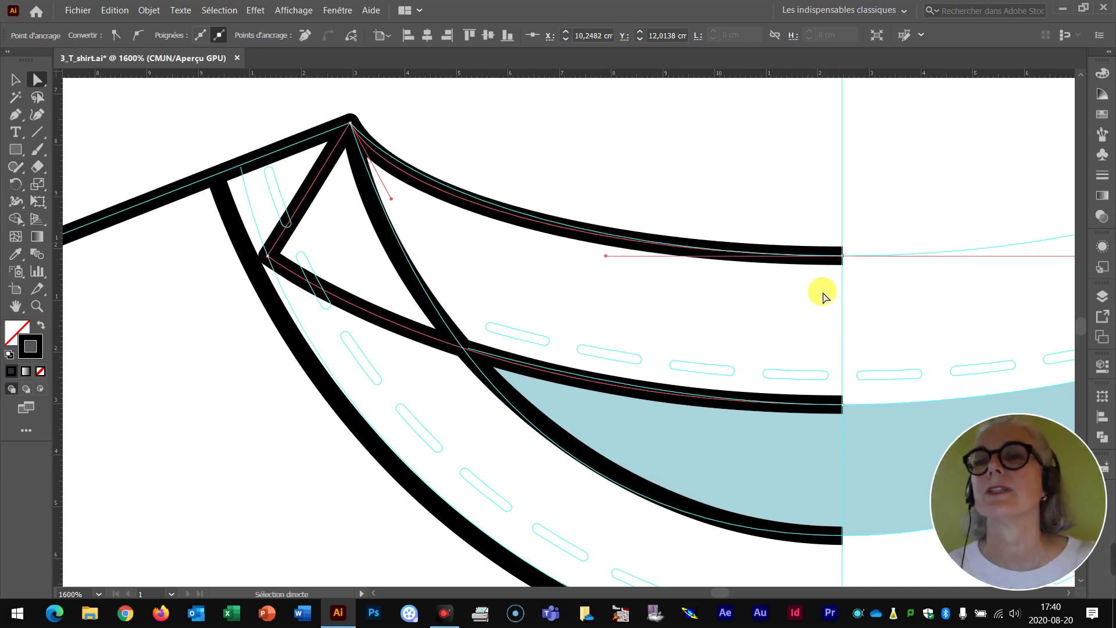
Copy only the lower curve segment of the back neckline, paste it in front and check the layer's paths
{"action": "left_click", "coordinate": [799, 314]}
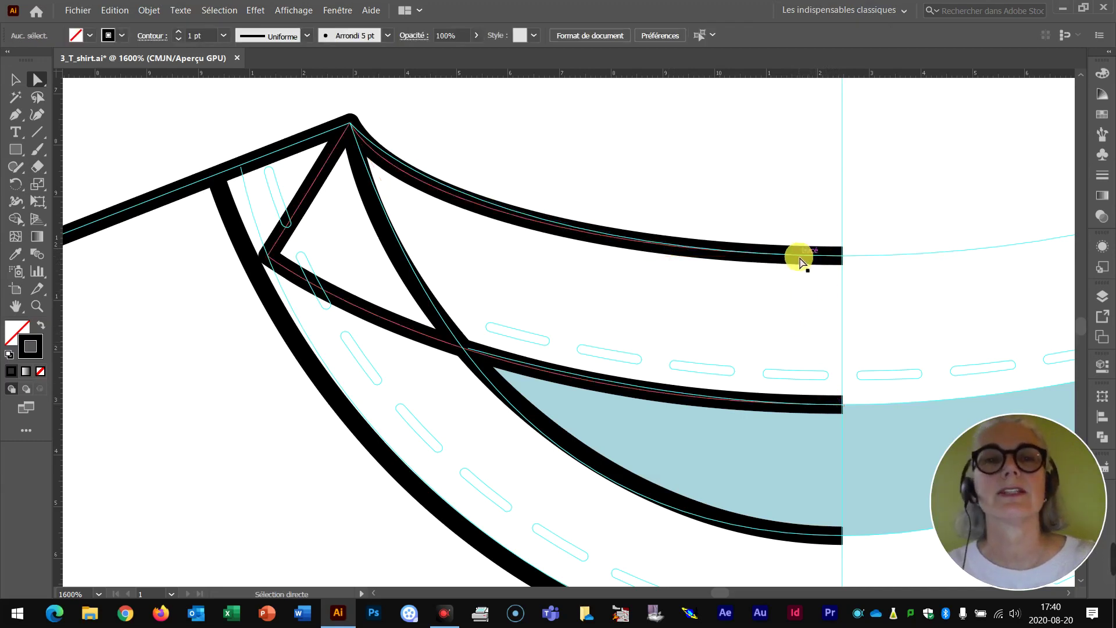
{"action": "left_click", "coordinate": [586, 379]}
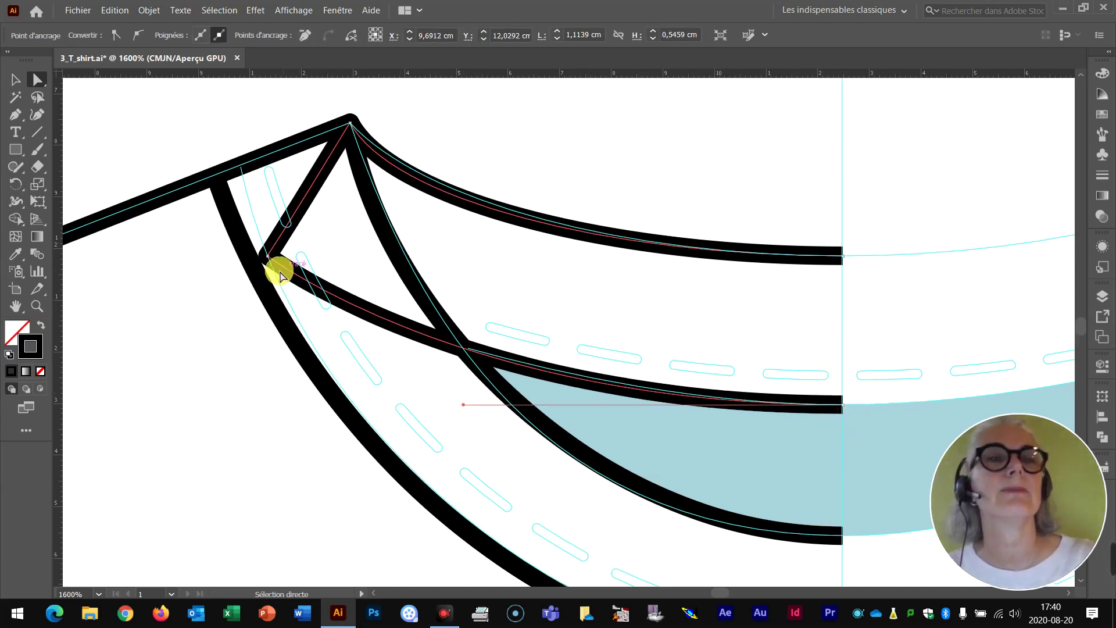
{"action": "left_click", "coordinate": [253, 264], "text": "shift"}
{"action": "left_click", "coordinate": [253, 264], "text": "shift"}
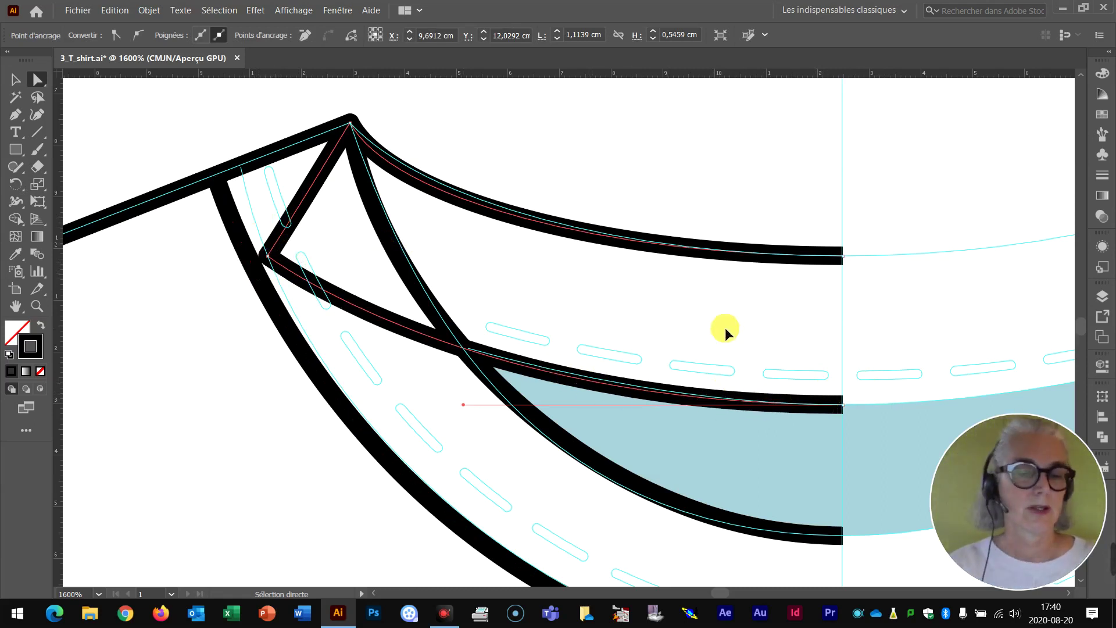
{"action": "key", "text": "ctrl"}
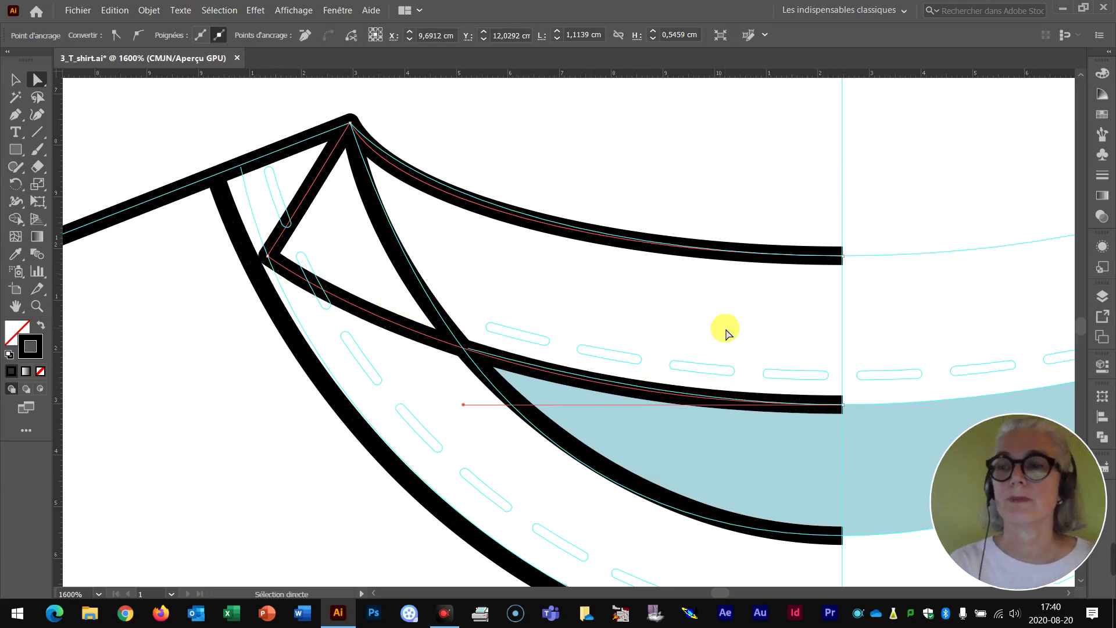
{"action": "key", "text": "ctrl"}
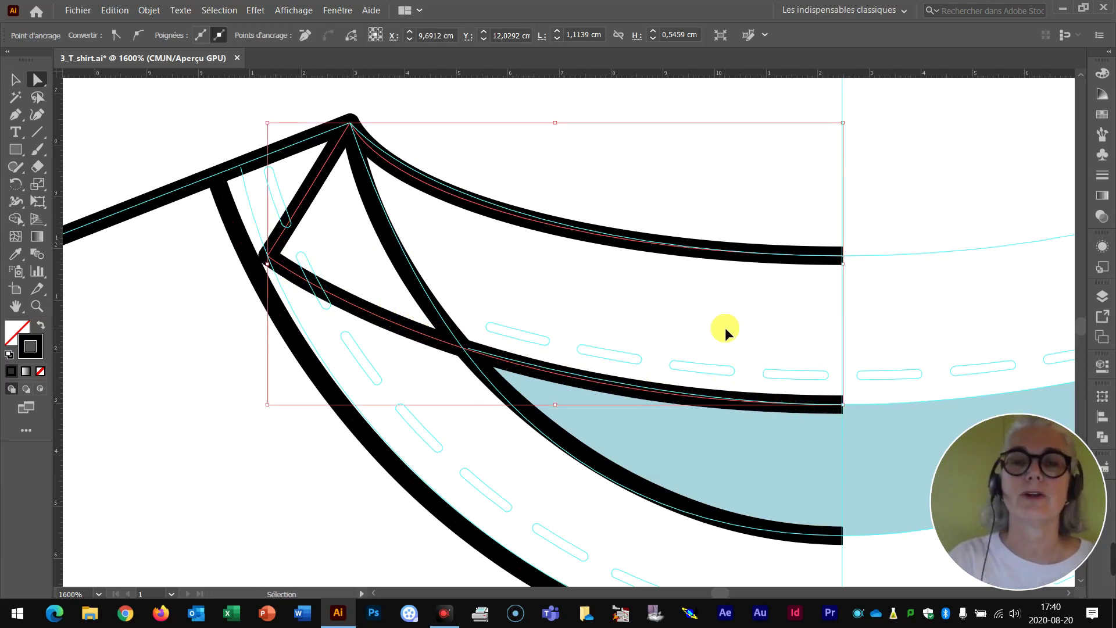
{"action": "left_click", "coordinate": [725, 327], "text": "ctrl"}
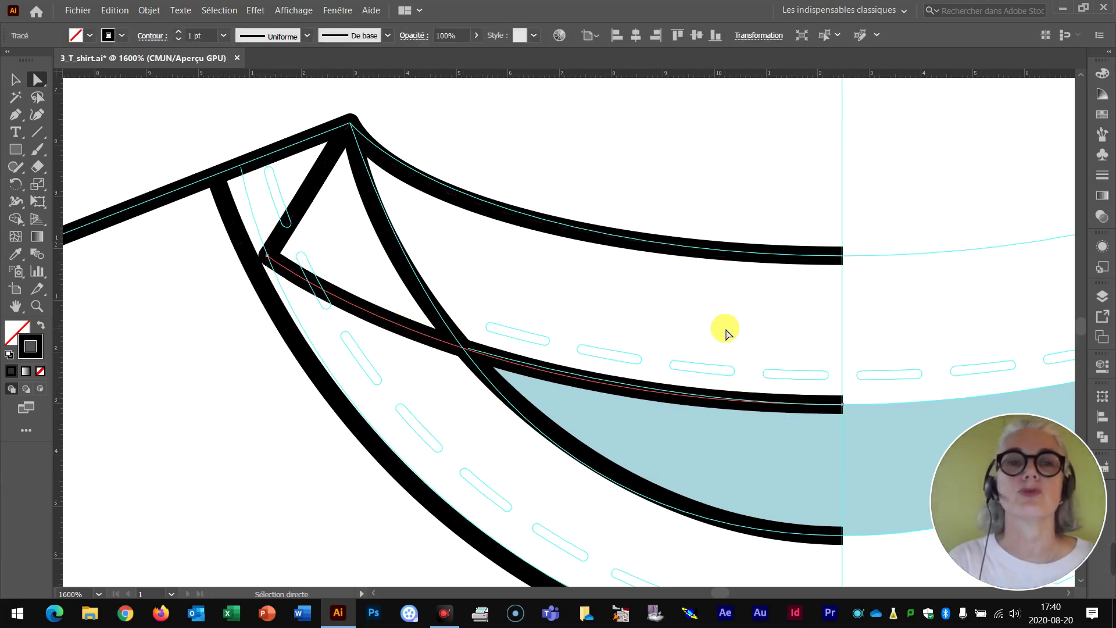
{"action": "left_click", "coordinate": [1102, 296]}
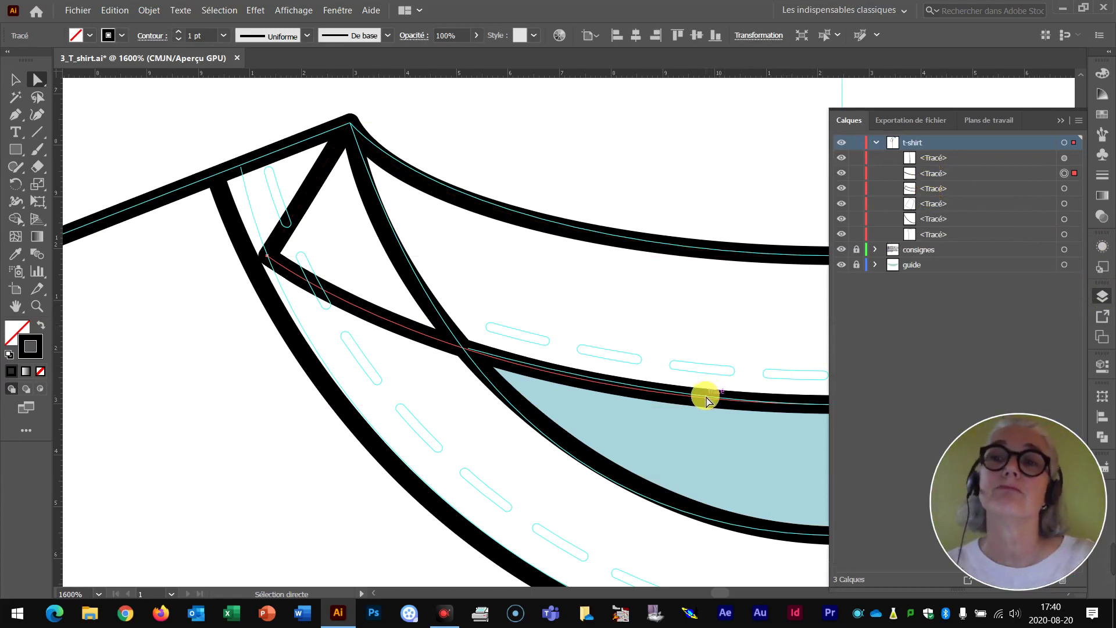
{"action": "left_click", "coordinate": [1060, 120]}
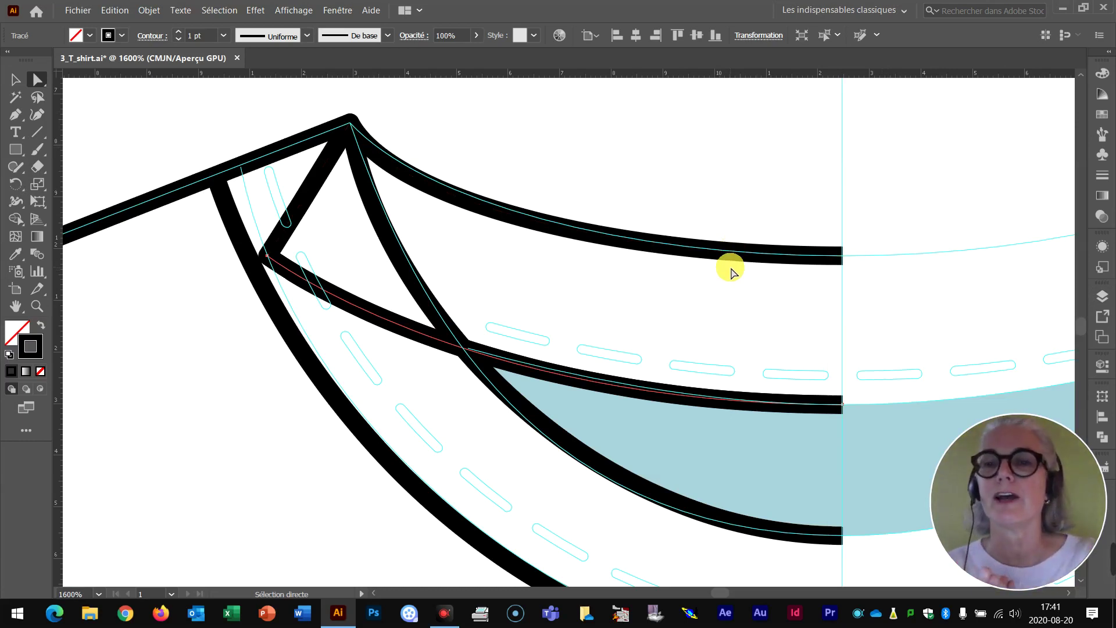
Offset the copy of the lower back neckline curve upward to the template's dashed stitching line
{"action": "key", "text": "ctrl+c"}
{"action": "key", "text": "ctrl+f"}
{"action": "key", "text": "Up"}
{"action": "key", "text": "Up"}
{"action": "key", "text": "Up"}
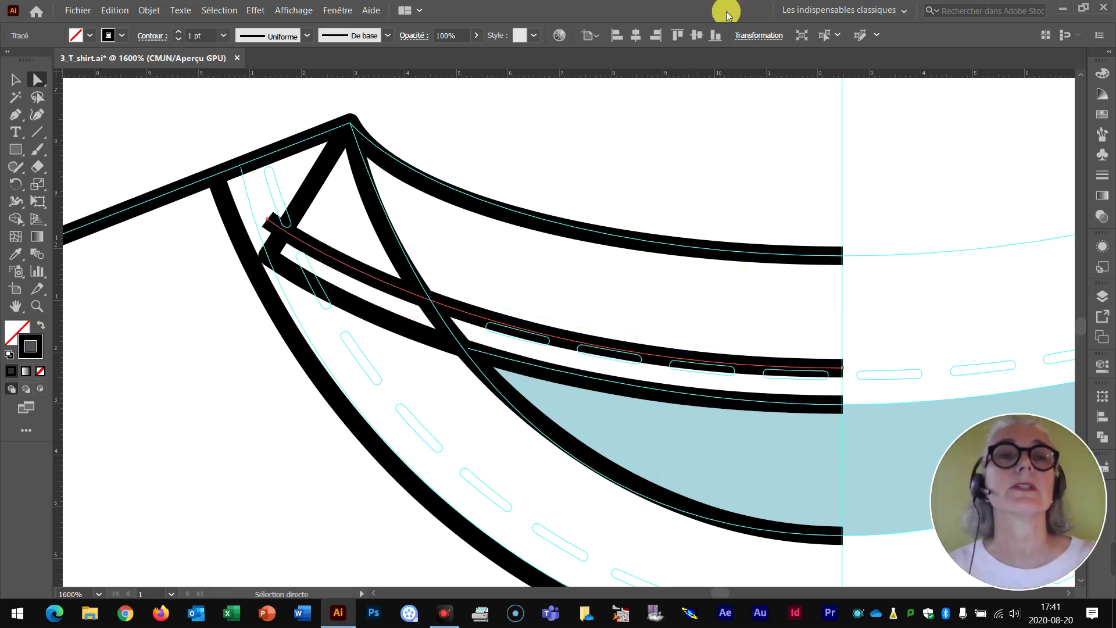
Format the copied neckline curve as a 0,5 pt dashed stroke with 3 pt dashes, 2 pt gaps and round caps
{"action": "left_click", "coordinate": [223, 35]}
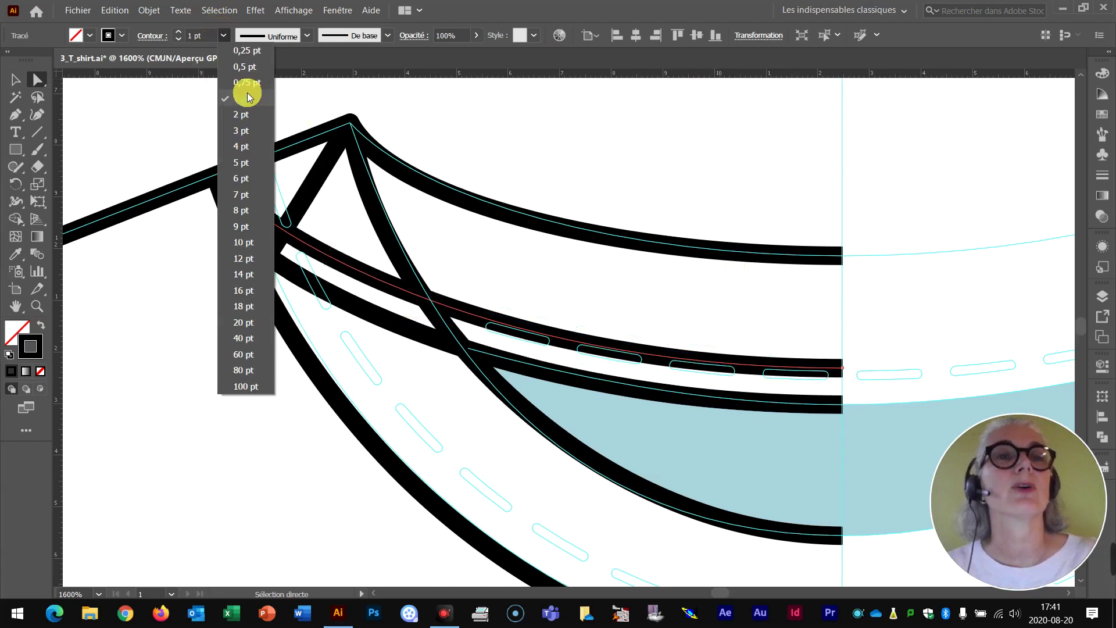
{"action": "left_click", "coordinate": [245, 66]}
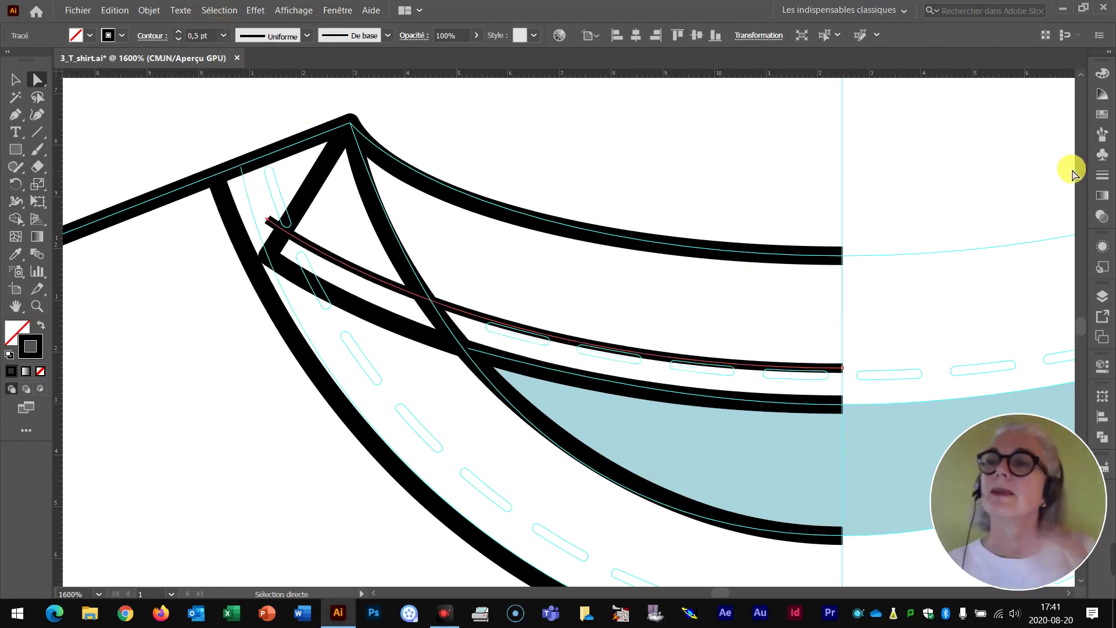
{"action": "left_click", "coordinate": [1100, 175]}
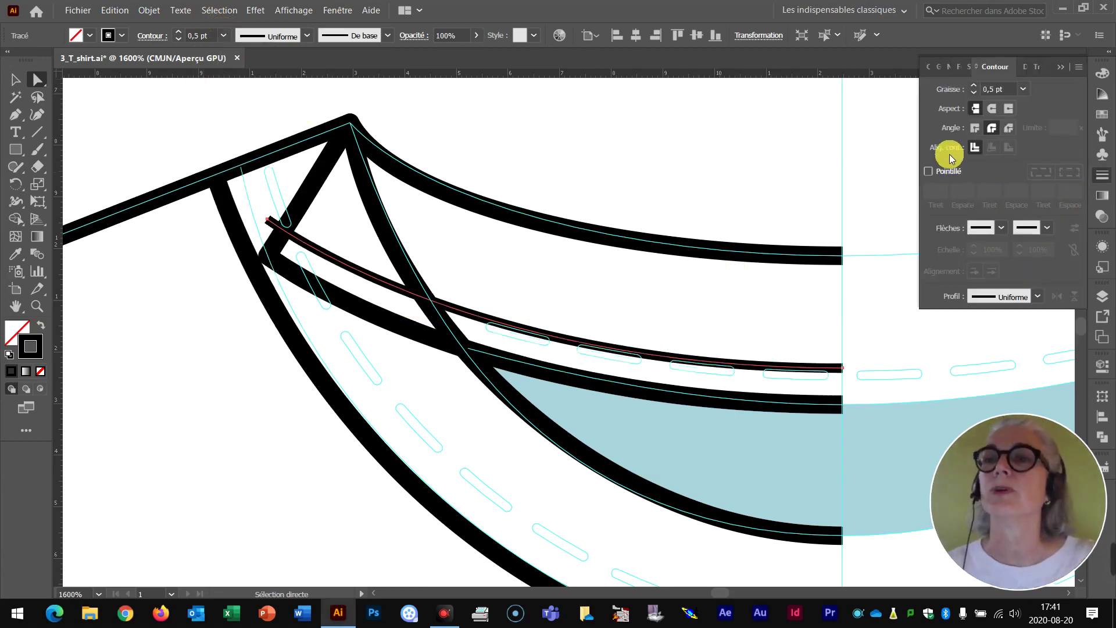
{"action": "left_click", "coordinate": [928, 171]}
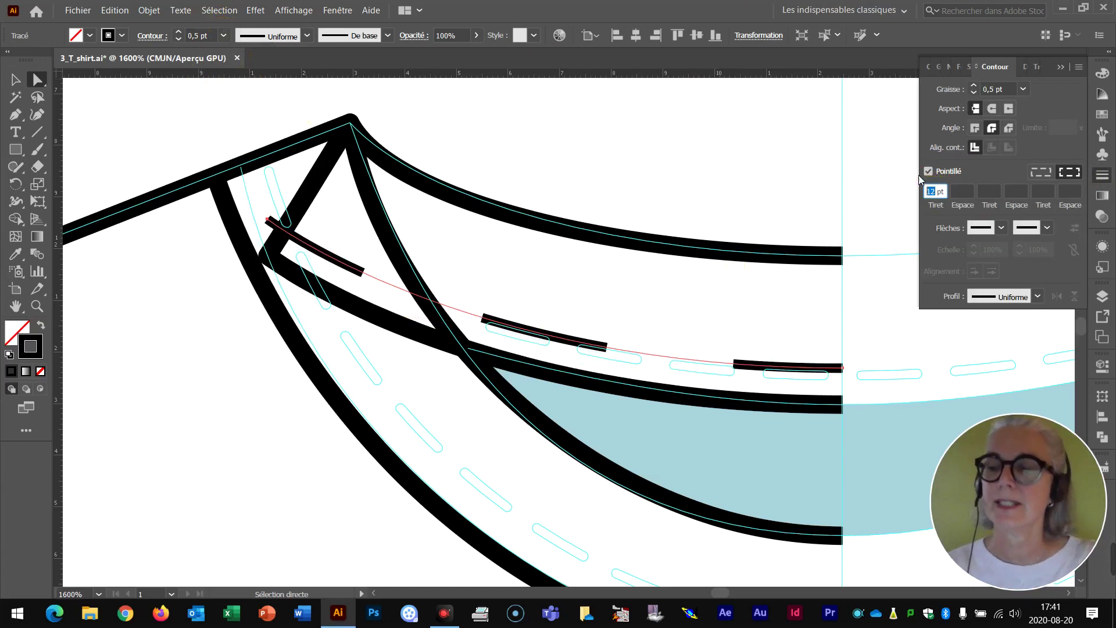
{"action": "type", "text": "3 pt"}
{"action": "key", "text": "Tab"}
{"action": "type", "text": "2"}
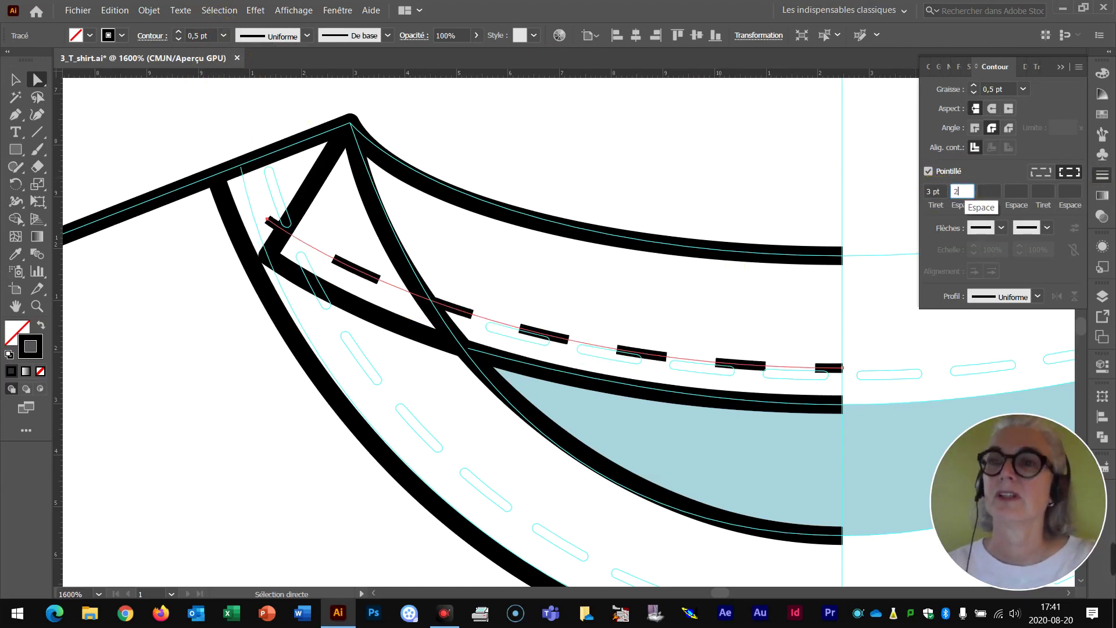
{"action": "left_click", "coordinate": [992, 109]}
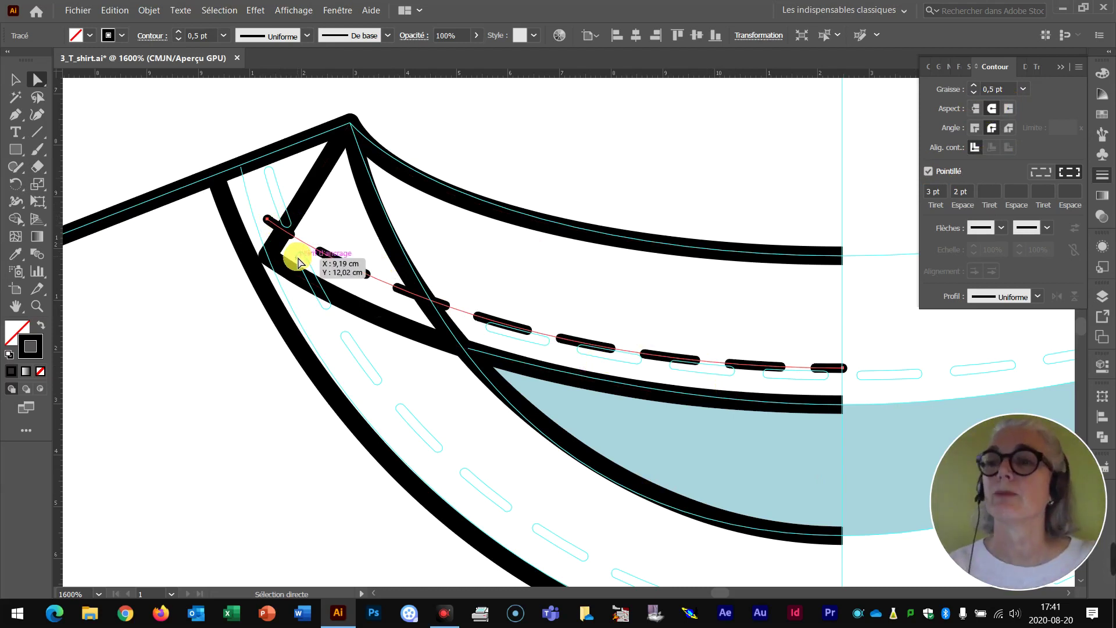
Copy the outer front neckline band curve and offset the copy upward to the template's dashed stitching line at the centre
{"action": "scroll", "coordinate": [491, 302], "scroll_direction": "down", "scroll_amount": 4}
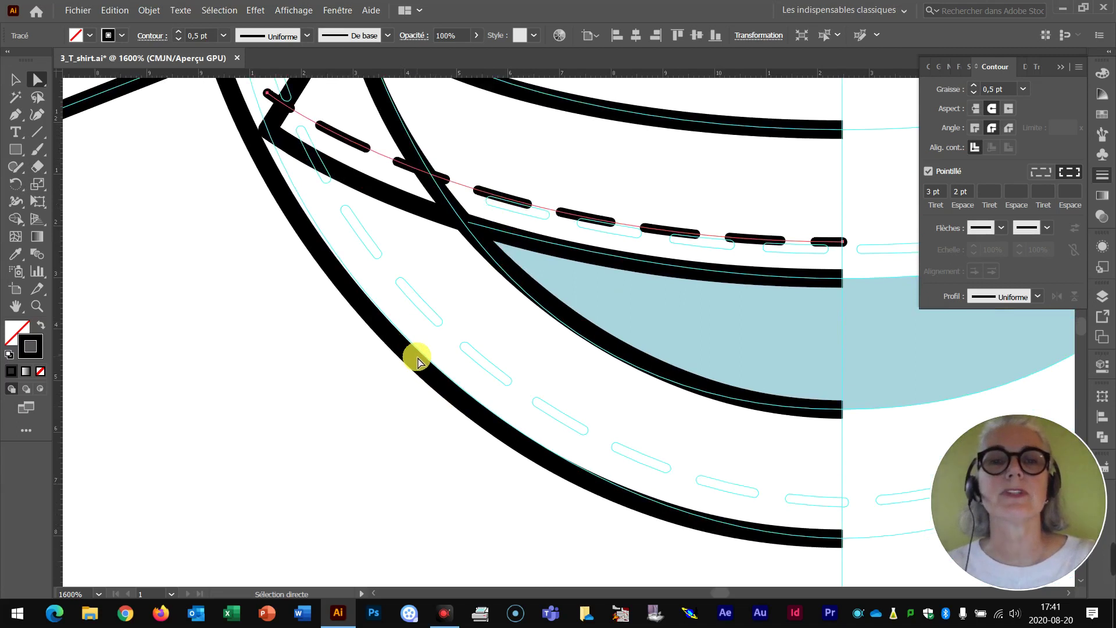
{"action": "left_click", "coordinate": [391, 337]}
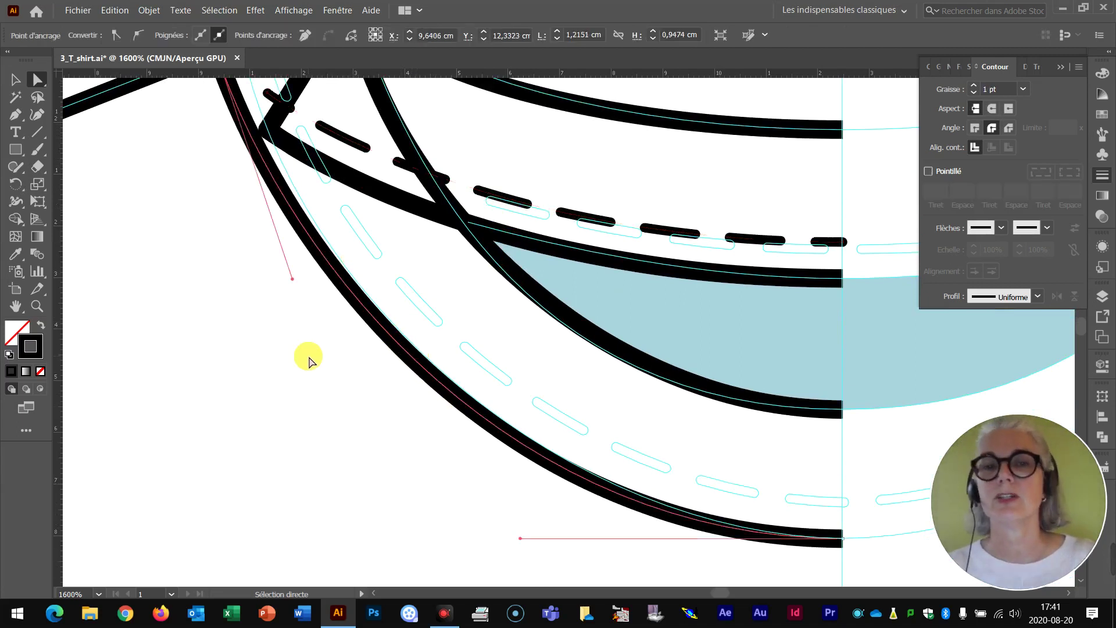
{"action": "scroll", "coordinate": [319, 369], "scroll_direction": "up", "scroll_amount": 2}
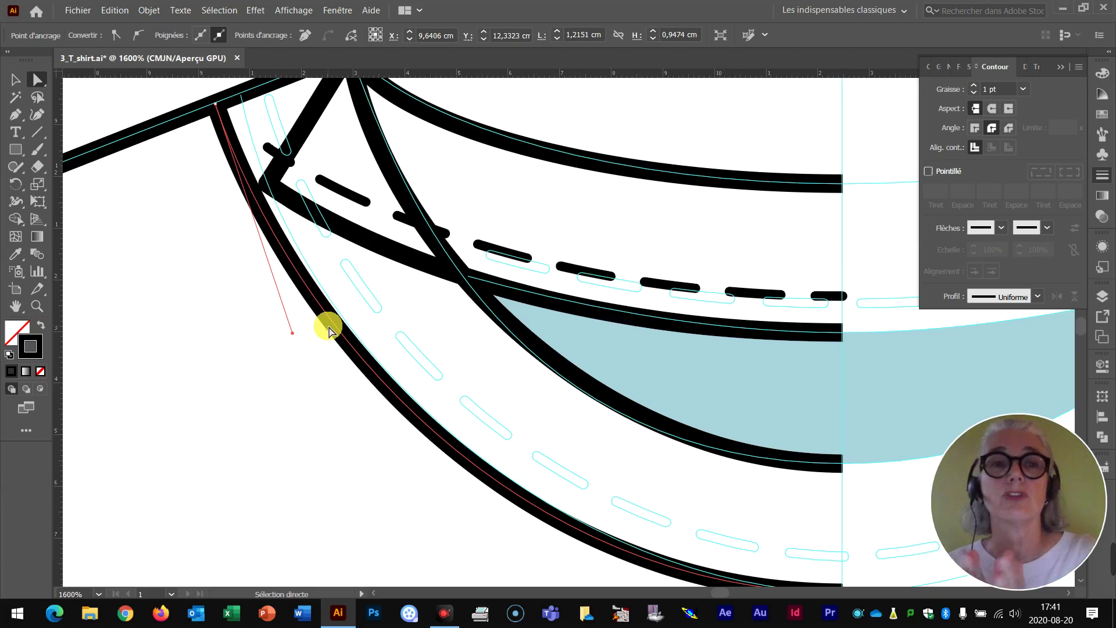
{"action": "scroll", "coordinate": [330, 333], "scroll_direction": "down", "scroll_amount": 2}
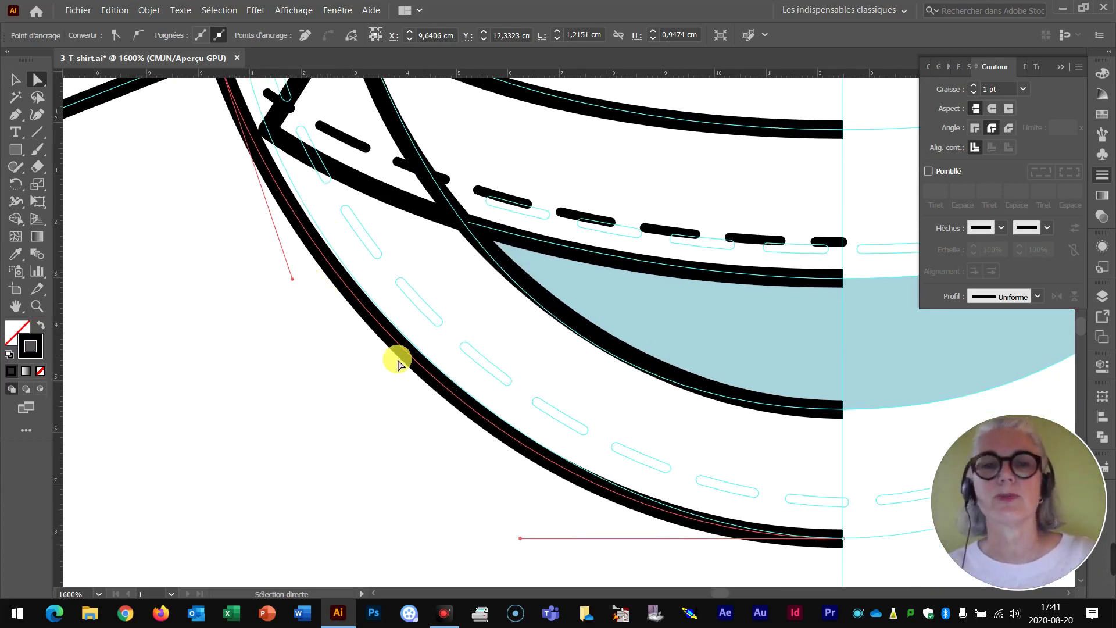
{"action": "left_click", "coordinate": [543, 382]}
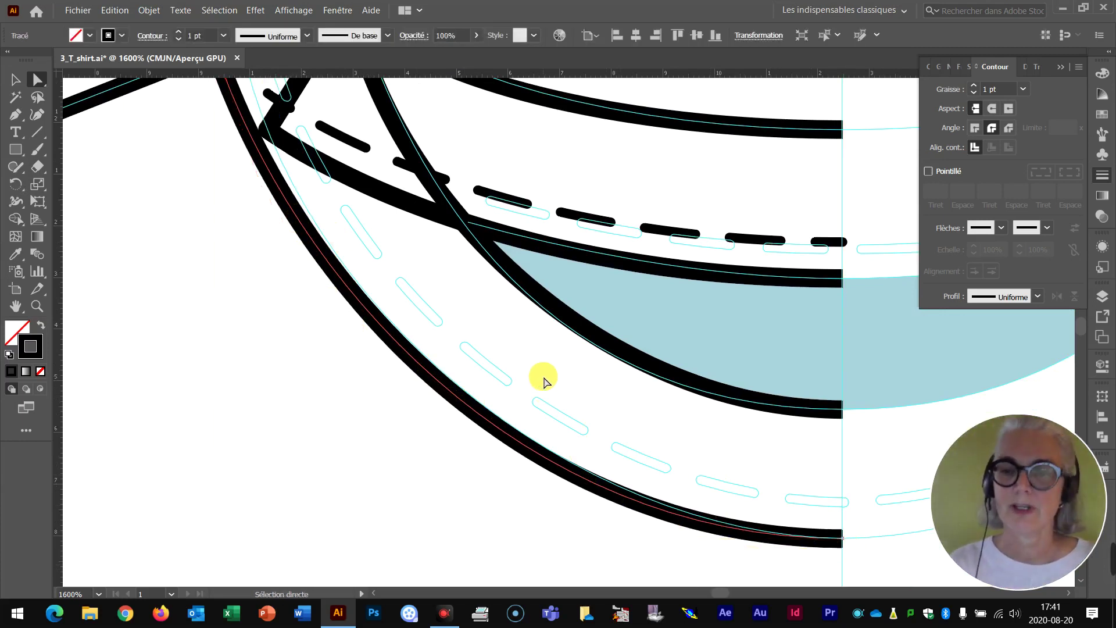
{"action": "key", "text": "alt+Up"}
{"action": "key", "text": "alt+Up"}
{"action": "key", "text": "alt+Up"}
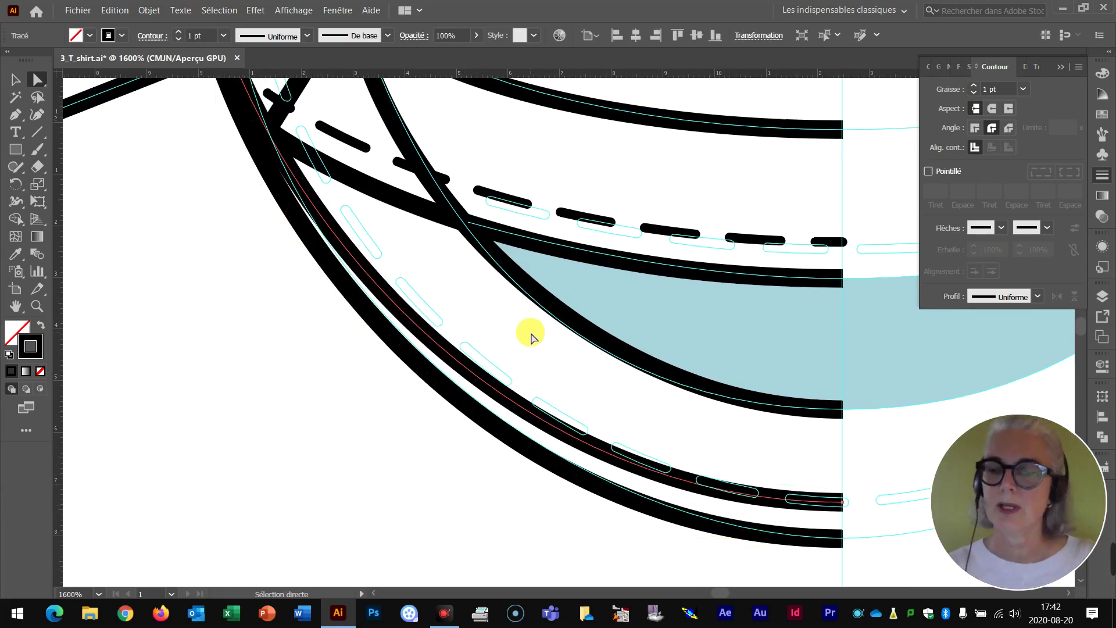
{"action": "key", "text": "ctrl+minus"}
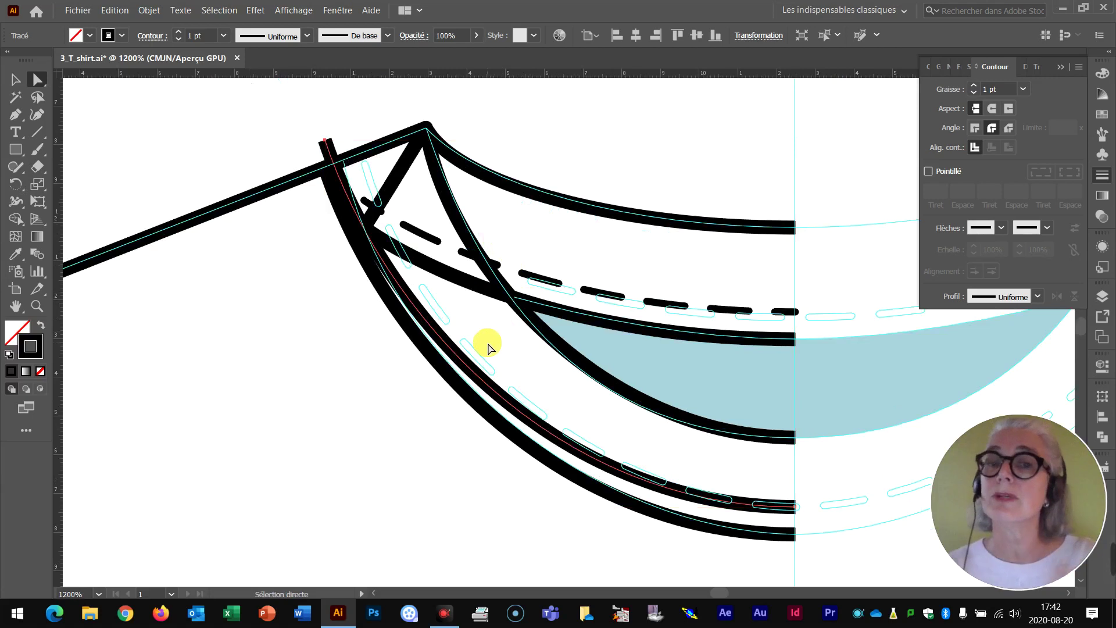
Reshape the copied front neckline curve by shifting its shoulder end point and its lower handle inward to follow the template's dashes
{"action": "left_click", "coordinate": [328, 143]}
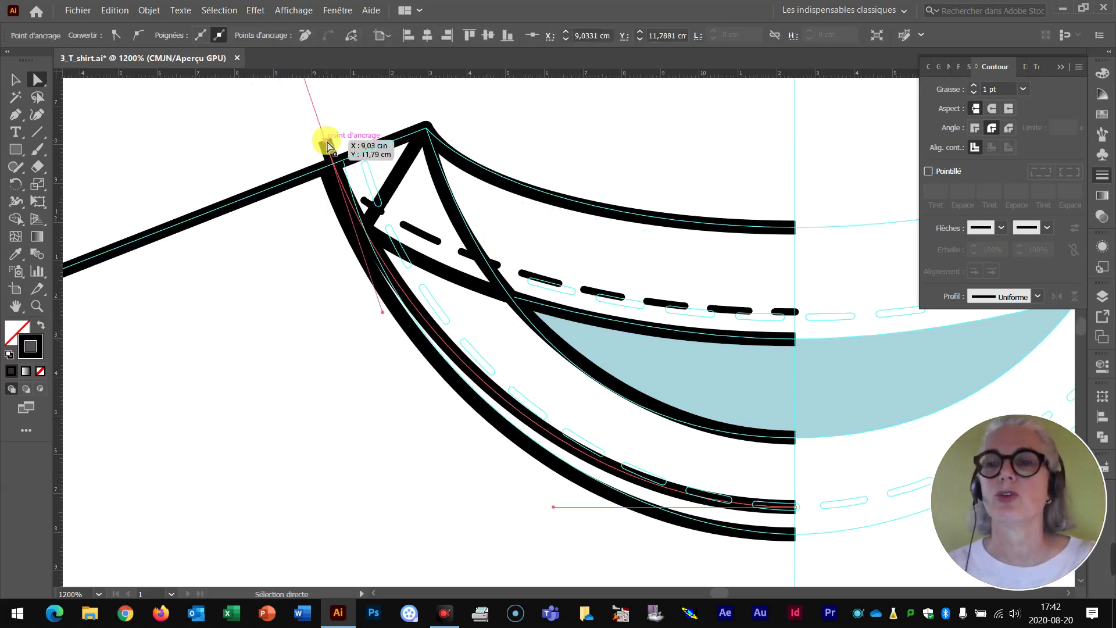
{"action": "left_click_drag", "start_coordinate": [327, 143], "coordinate": [356, 142]}
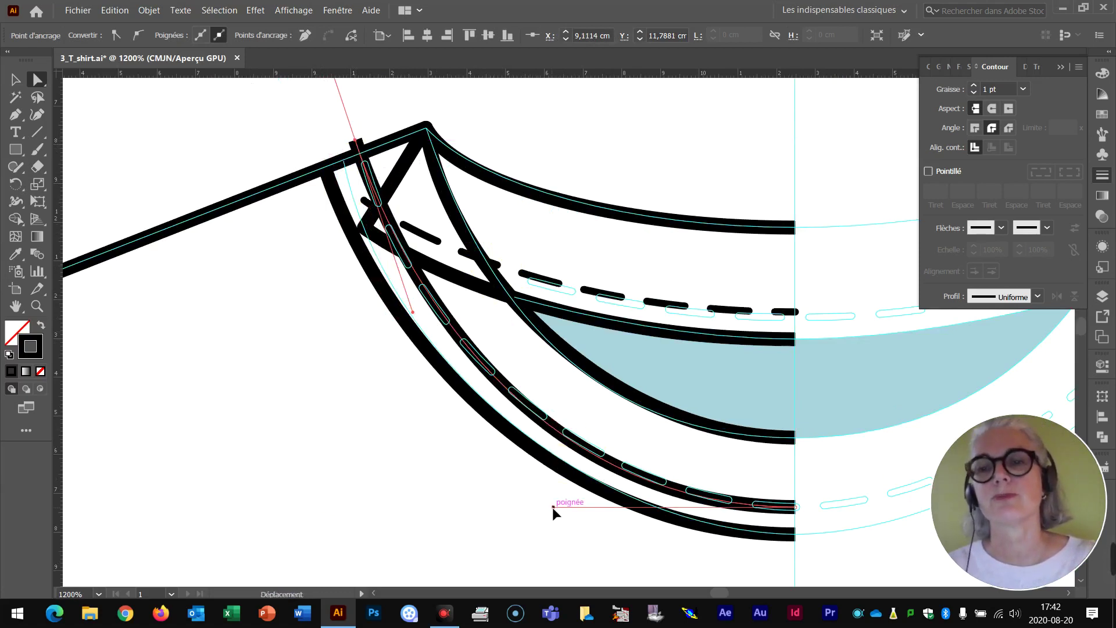
{"action": "left_click_drag", "start_coordinate": [552, 507], "coordinate": [579, 507]}
{"action": "left_click", "coordinate": [370, 152]}
{"action": "left_click_drag", "start_coordinate": [356, 142], "coordinate": [355, 149]}
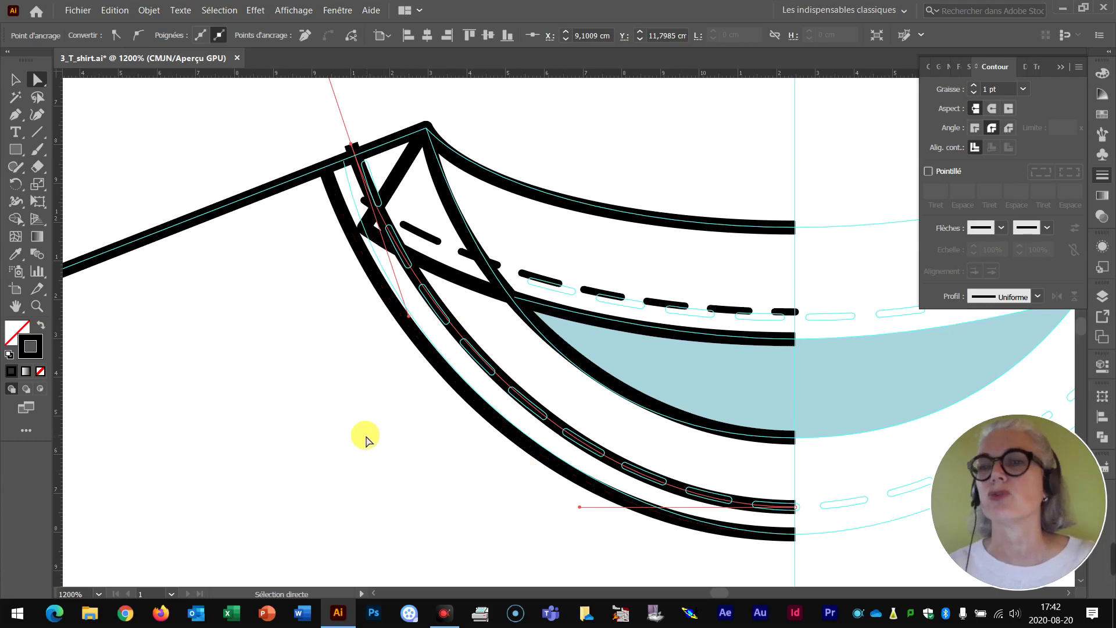
Copy the sleeve's hem edge and move the copy up and inward onto the template's upper dashed stitching line
{"action": "key", "text": "v"}
{"action": "key", "text": "ctrl+minus"}
{"action": "key", "text": "ctrl+minus"}
{"action": "key", "text": "ctrl+minus"}
{"action": "key", "text": "ctrl+minus"}
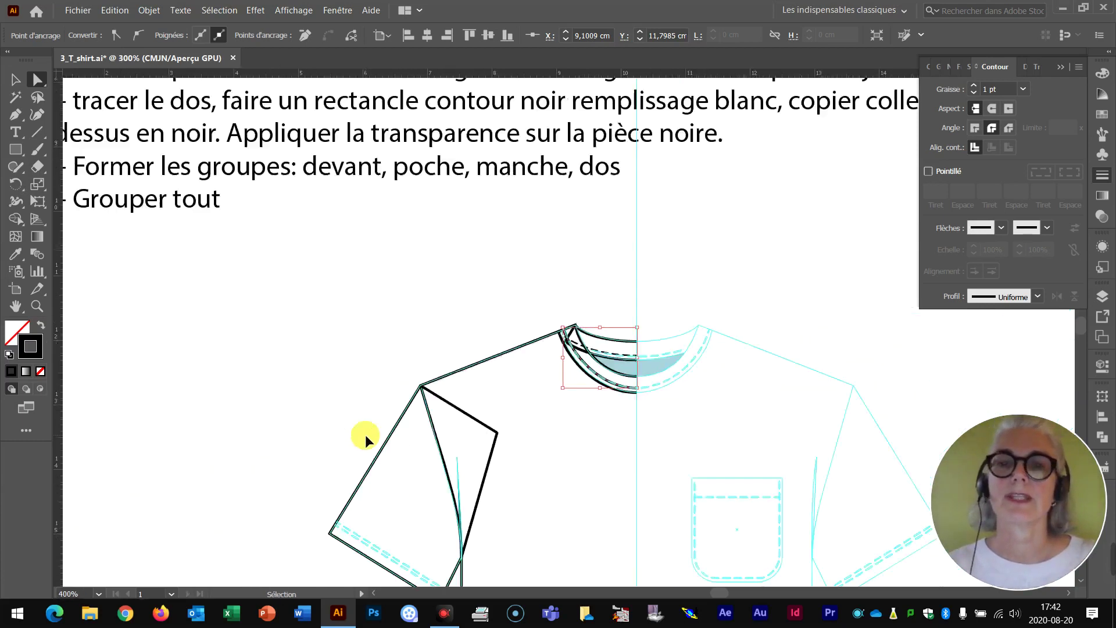
{"action": "key", "text": "ctrl+minus"}
{"action": "key", "text": "a"}
{"action": "left_click_drag", "start_coordinate": [430, 474], "coordinate": [442, 259]}
{"action": "key", "text": "z"}
{"action": "left_click", "coordinate": [524, 343], "text": "ctrl"}
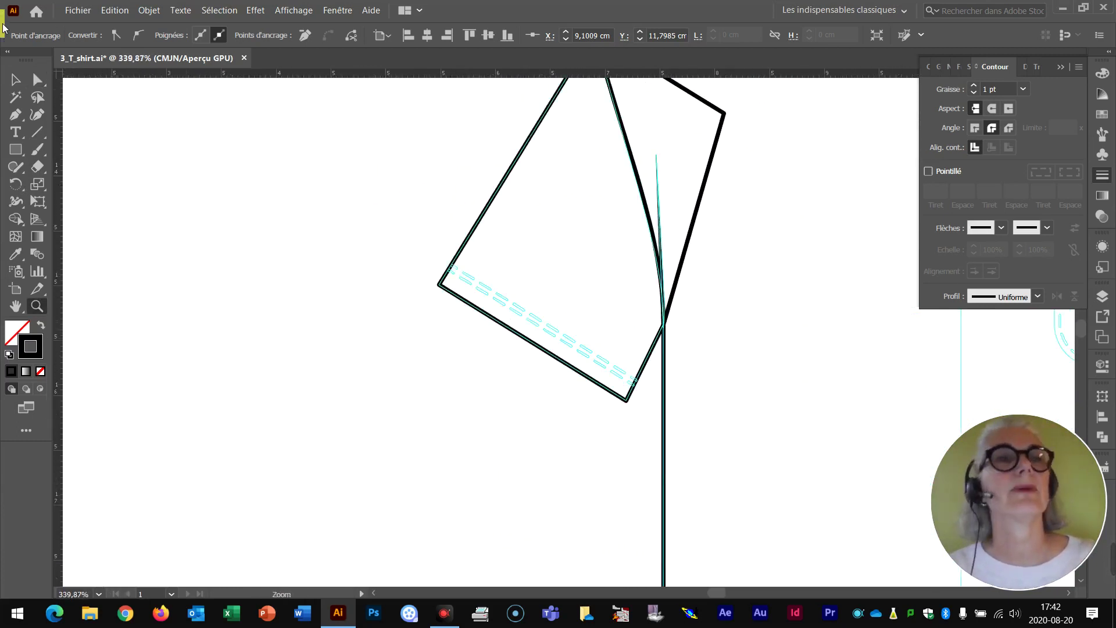
{"action": "left_click", "coordinate": [35, 86]}
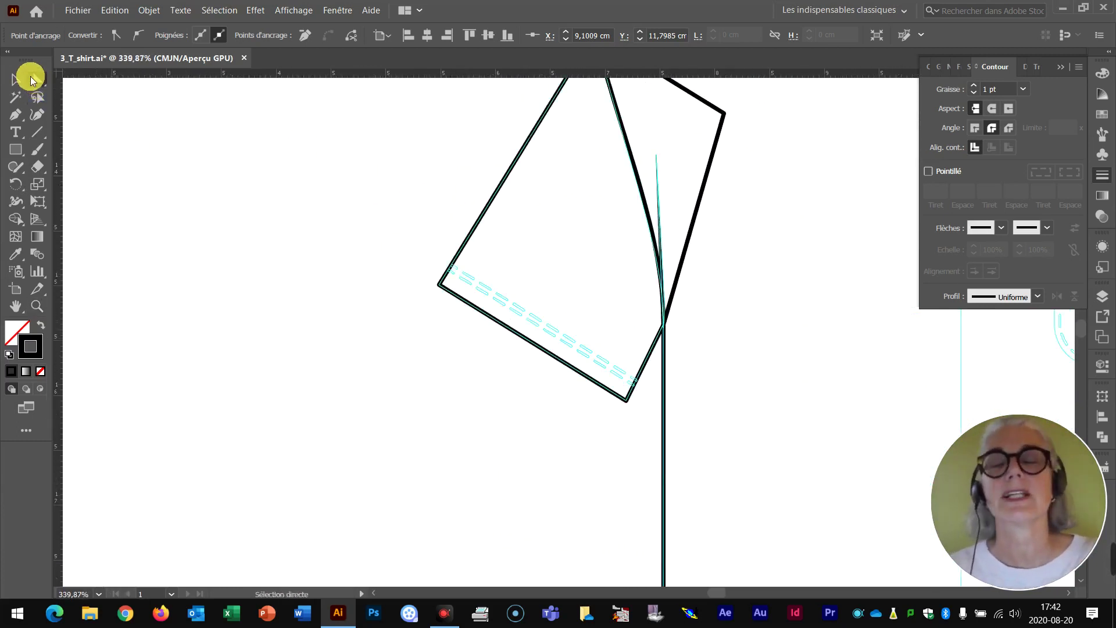
{"action": "left_click", "coordinate": [517, 337]}
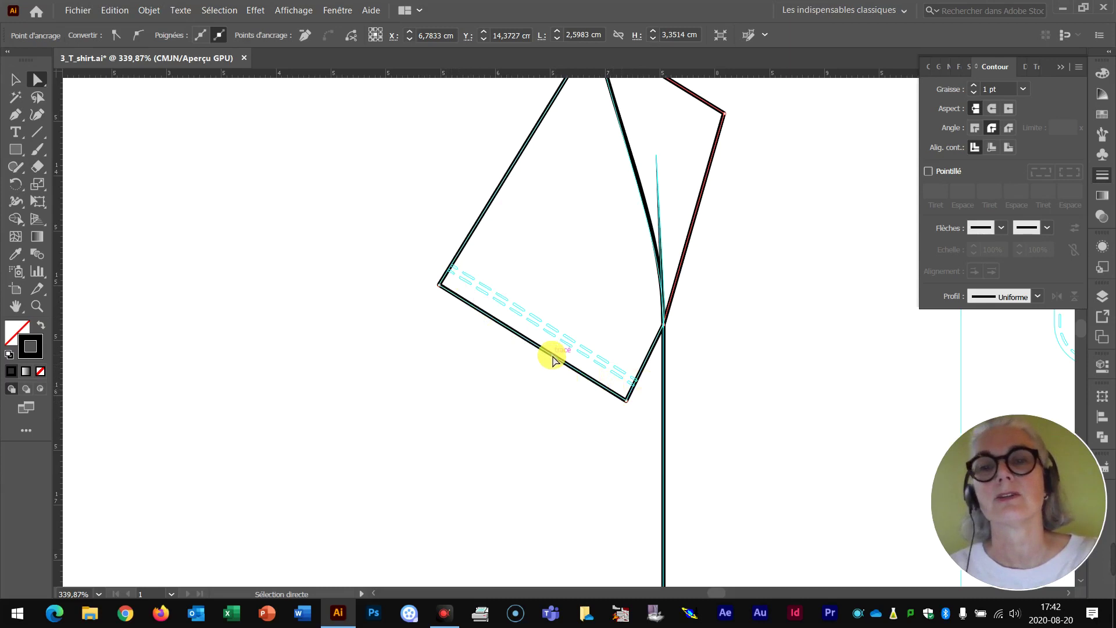
{"action": "left_click", "coordinate": [578, 329]}
{"action": "key", "text": "alt+Up"}
{"action": "key", "text": "Up"}
{"action": "key", "text": "Up"}
{"action": "key", "text": "Up"}
{"action": "key", "text": "Up"}
{"action": "key", "text": "Up"}
{"action": "key", "text": "Up"}
{"action": "key", "text": "Right"}
{"action": "key", "text": "Right"}
{"action": "key", "text": "Right"}
{"action": "key", "text": "Right"}
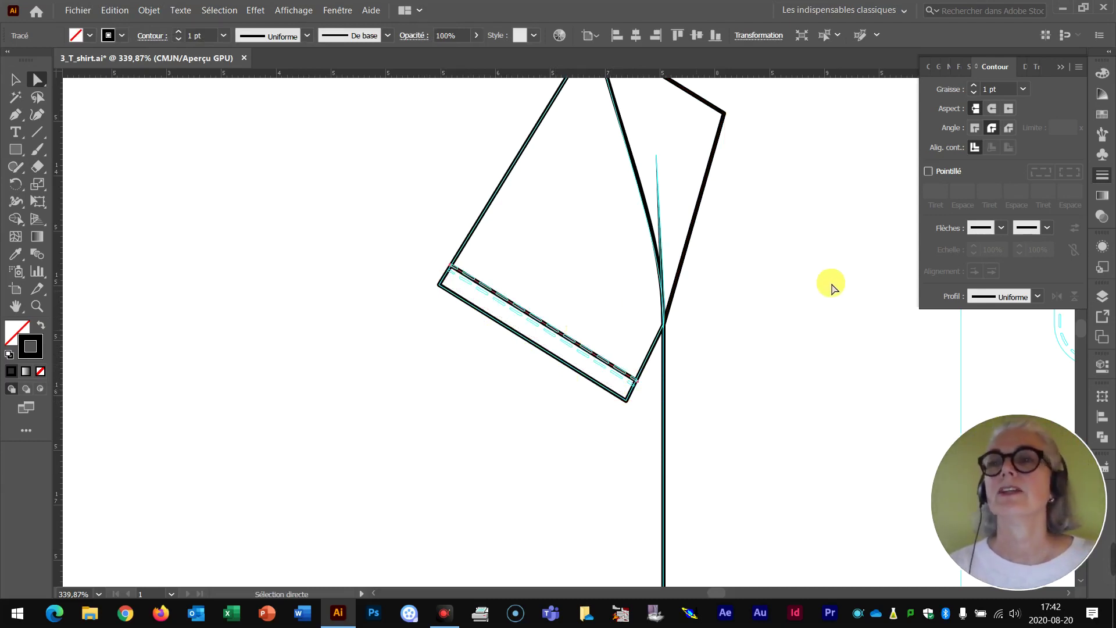
Format the copied sleeve hem line as a 0,5 pt dashed stroke with 3 pt dashes and 2 pt gaps
{"action": "left_click", "coordinate": [929, 171]}
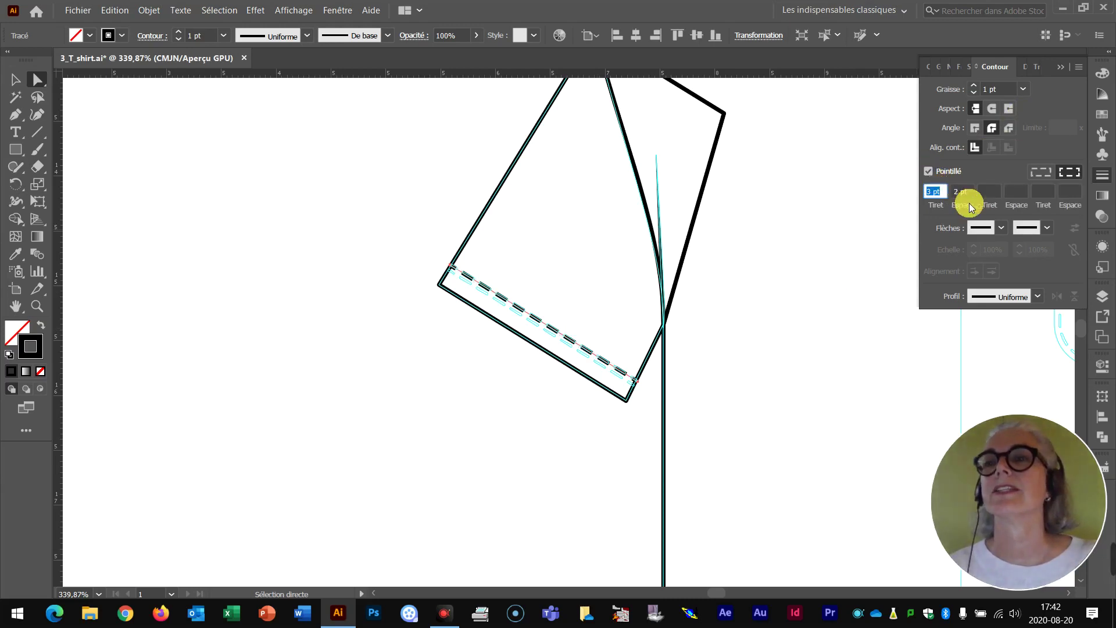
{"action": "left_click", "coordinate": [999, 93]}
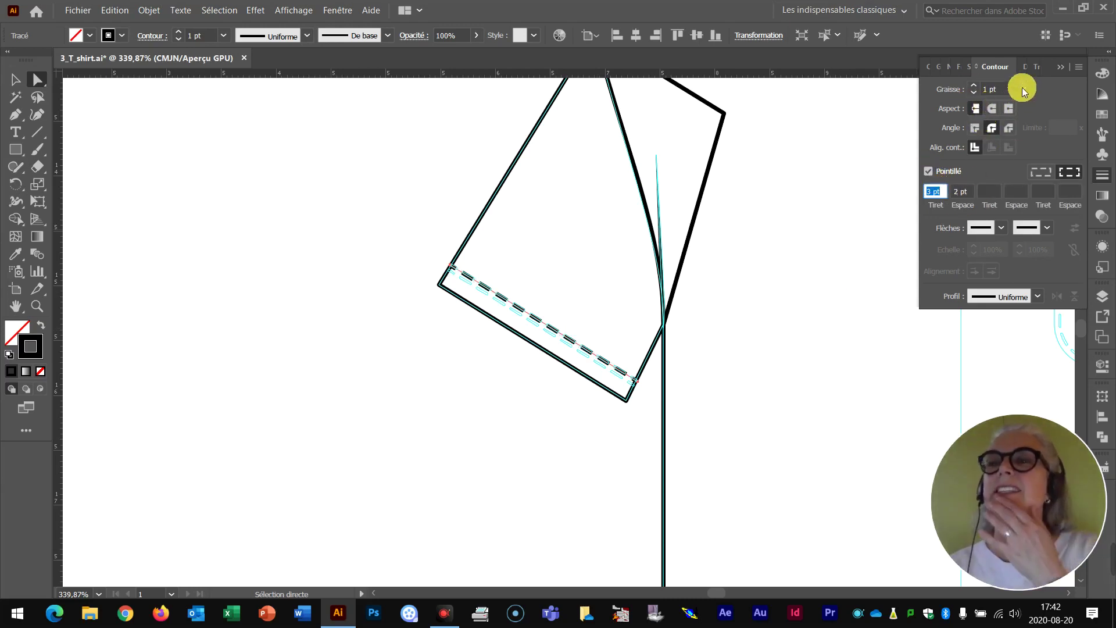
{"action": "left_click", "coordinate": [1023, 89]}
{"action": "left_click", "coordinate": [1000, 132]}
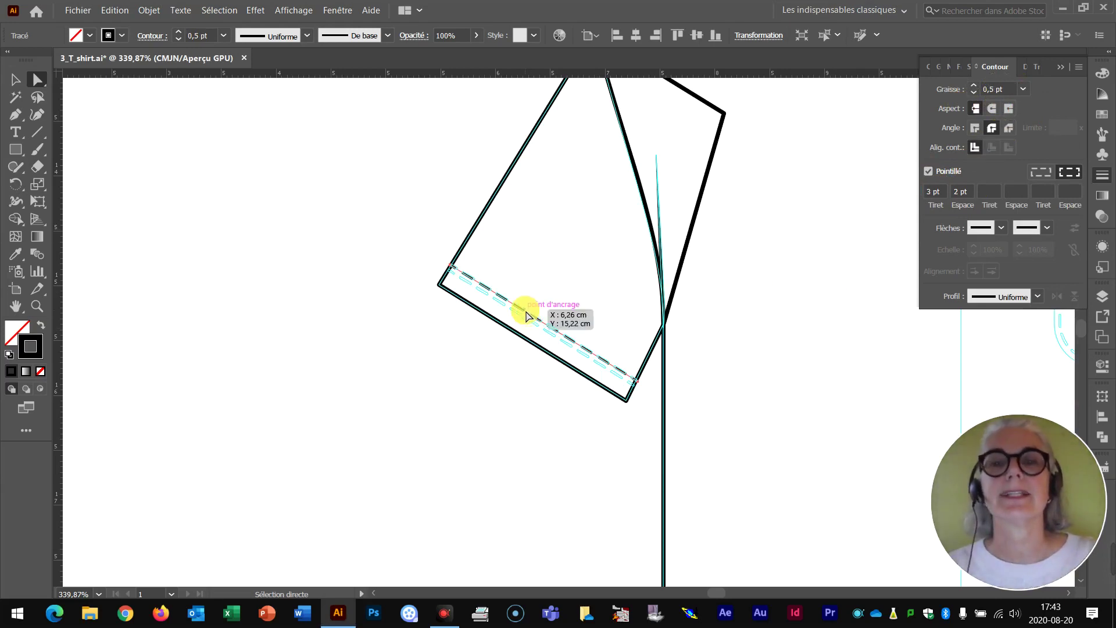
Duplicate the dashed sleeve hem line just below itself and align the copy with the template's second stitching row
{"action": "key", "text": "v"}
{"action": "key", "text": "a"}
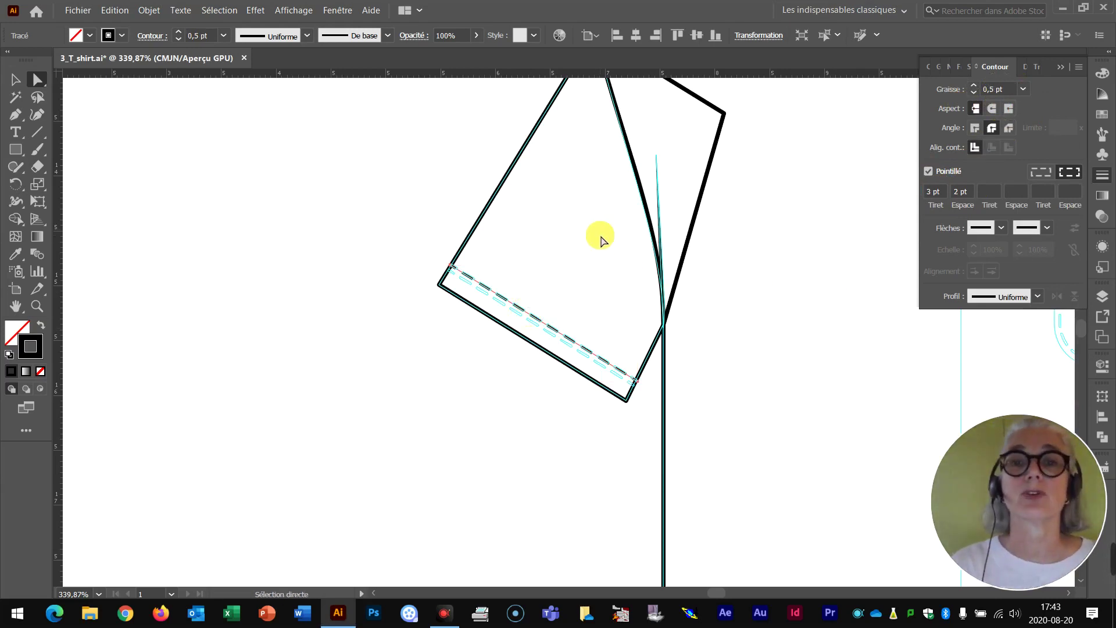
{"action": "key", "text": "Down"}
{"action": "key", "text": "Down"}
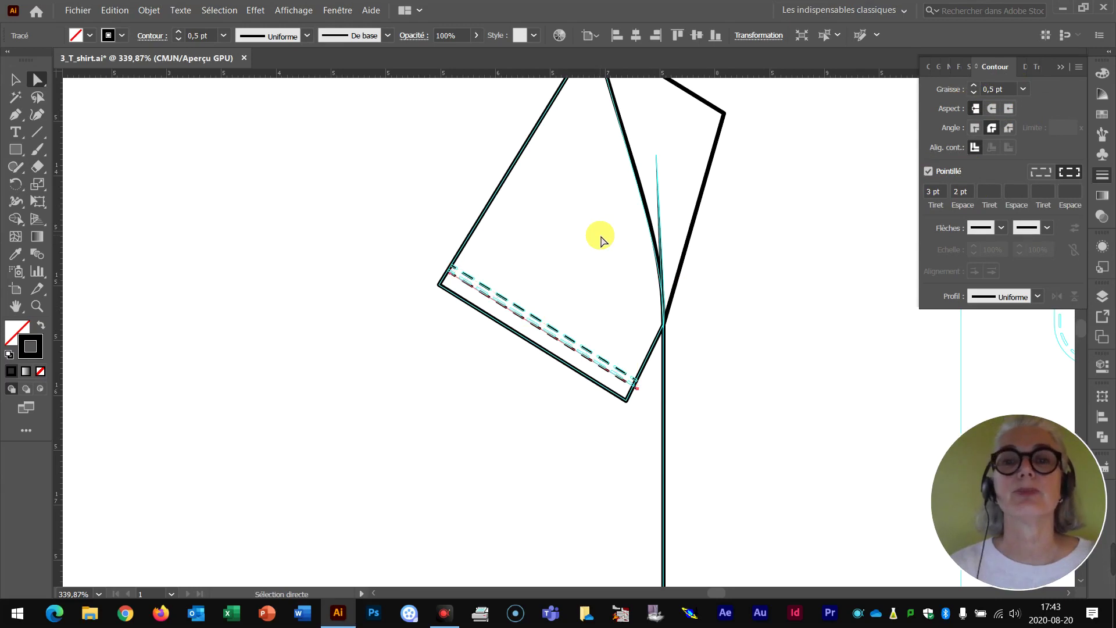
{"action": "key", "text": "Up"}
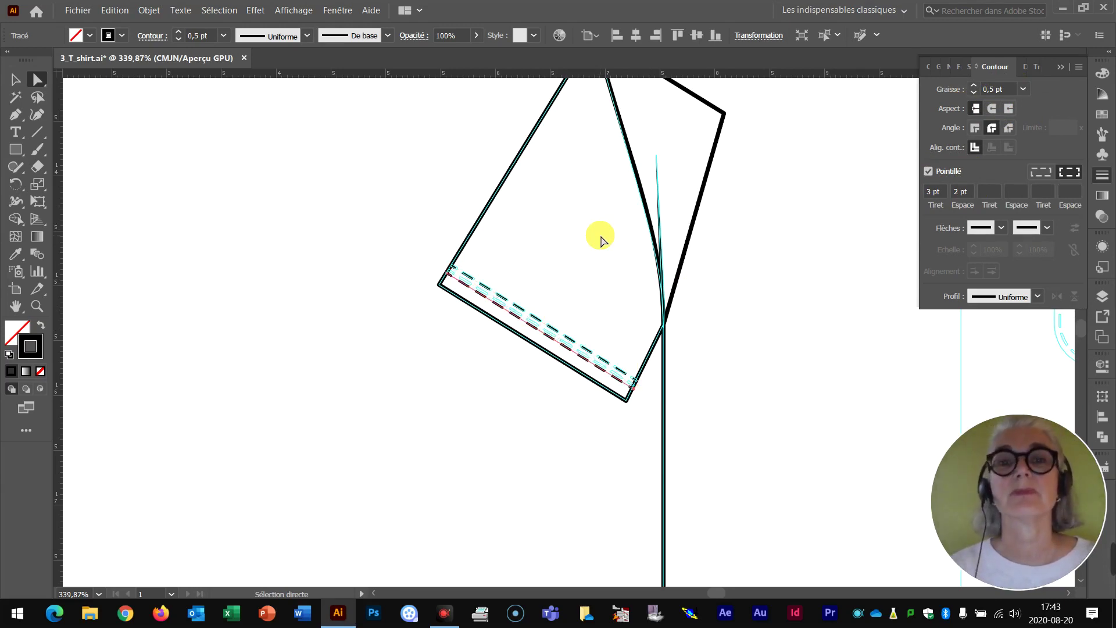
{"action": "key", "text": "Down"}
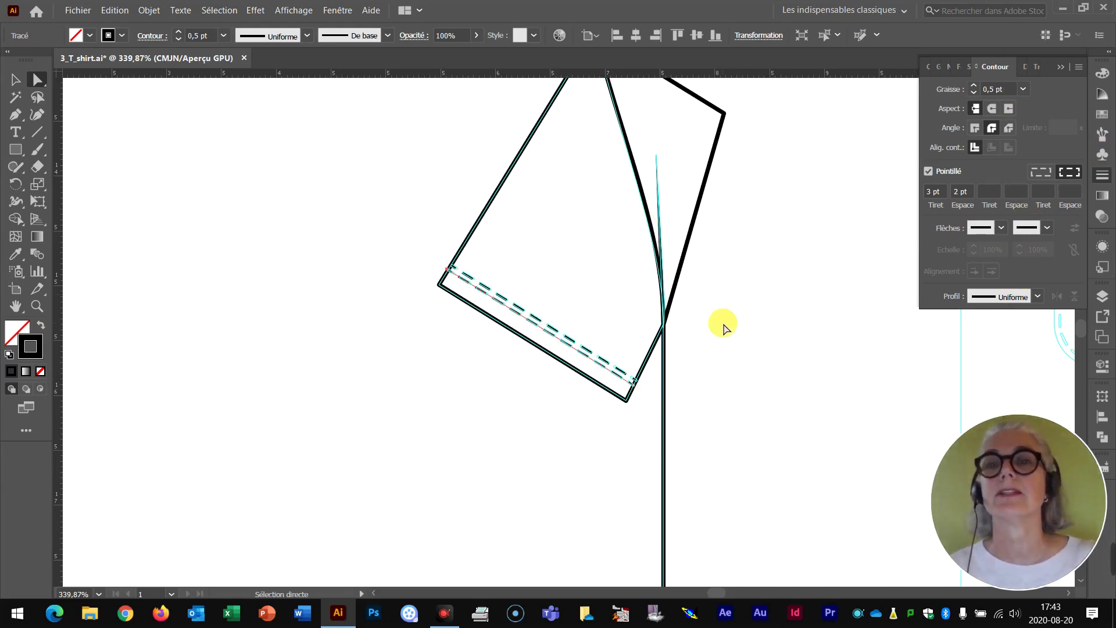
Copy the shirt body's bottom hem edge, paste it in front and raise it to the template's upper dashed stitching line
{"action": "scroll", "coordinate": [704, 335], "scroll_direction": "down", "scroll_amount": 10}
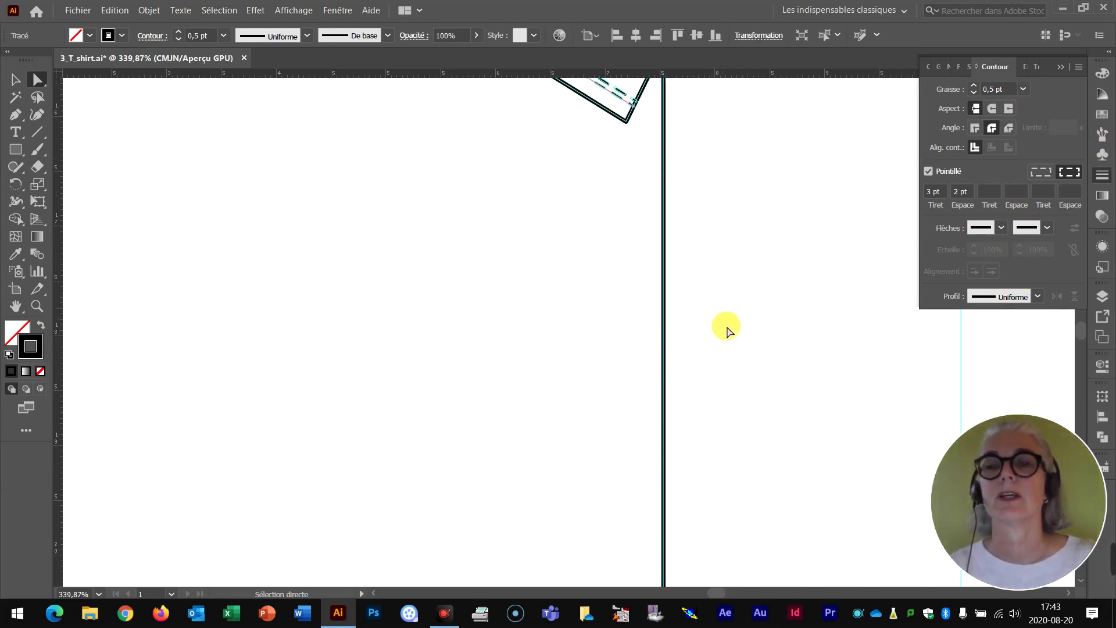
{"action": "left_click_drag", "start_coordinate": [793, 332], "coordinate": [507, 257]}
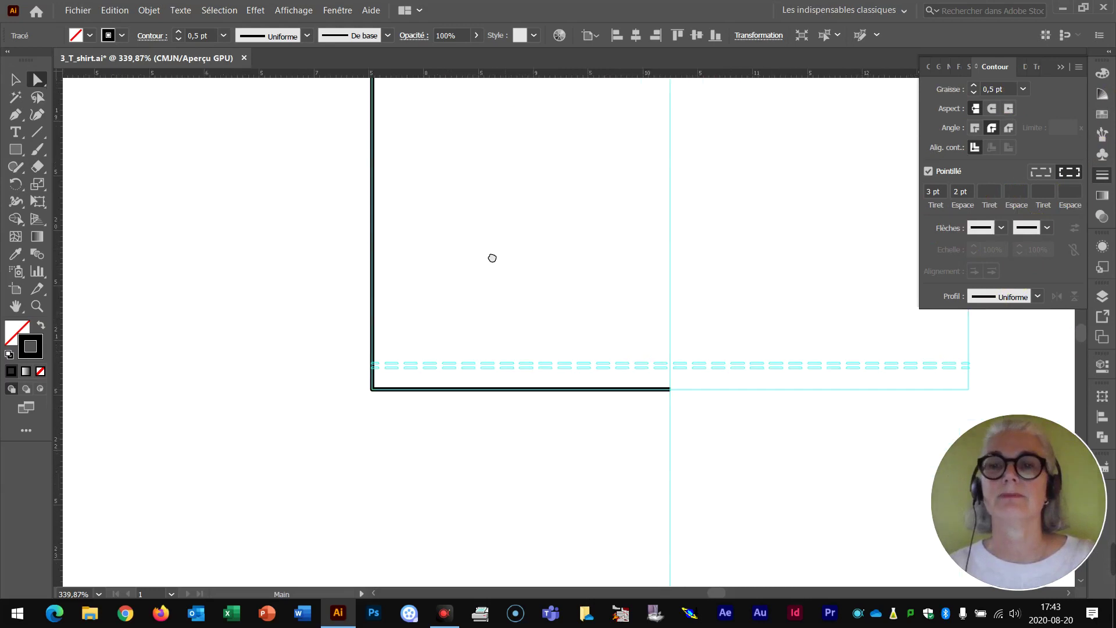
{"action": "left_click", "coordinate": [522, 390]}
{"action": "key", "text": "ctrl+c"}
{"action": "key", "text": "ctrl+f"}
{"action": "key", "text": "Up"}
{"action": "key", "text": "Up"}
{"action": "key", "text": "Up"}
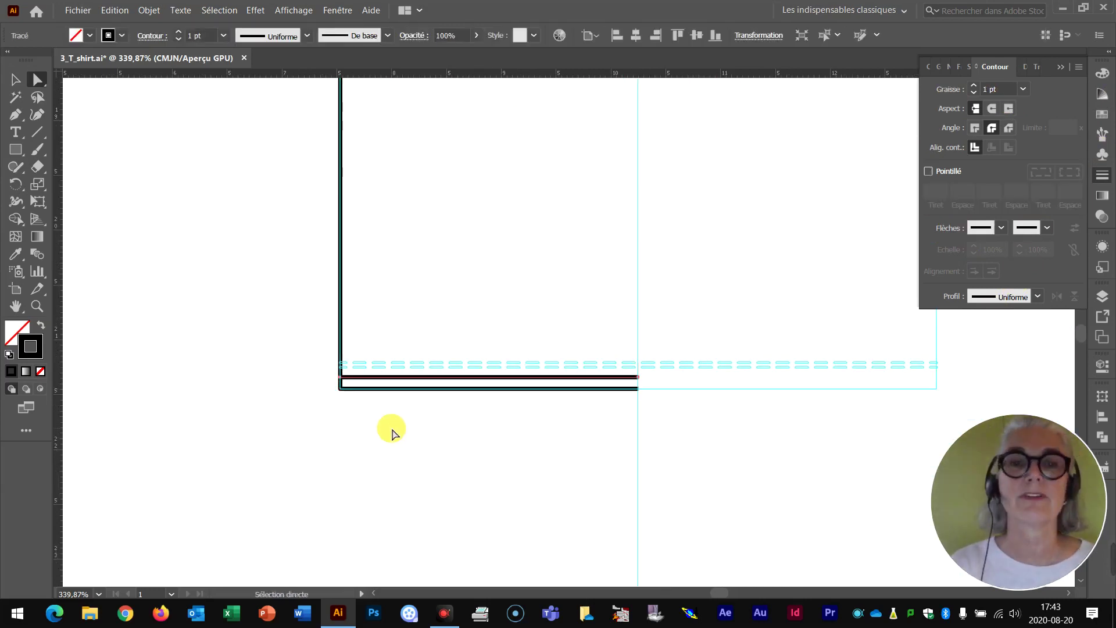
{"action": "key", "text": "Up"}
{"action": "key", "text": "Up"}
{"action": "key", "text": "Up"}
{"action": "key", "text": "Up"}
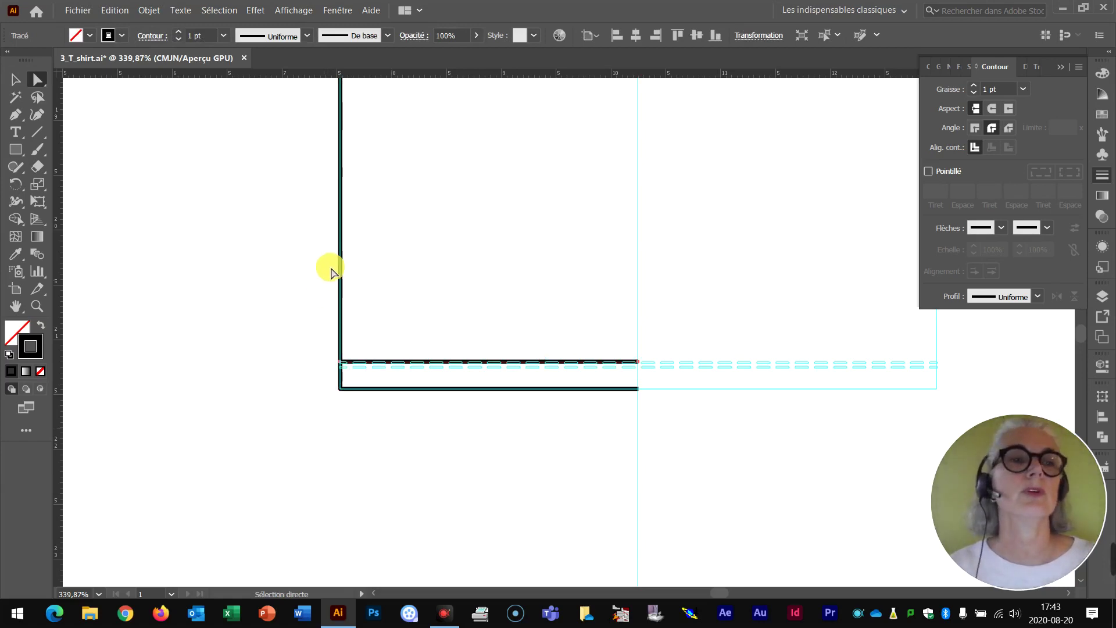
Format the copied body hem line as a 0,5 pt dashed stroke with 3 pt dashes, 2 pt gaps and round caps
{"action": "left_click", "coordinate": [1022, 91]}
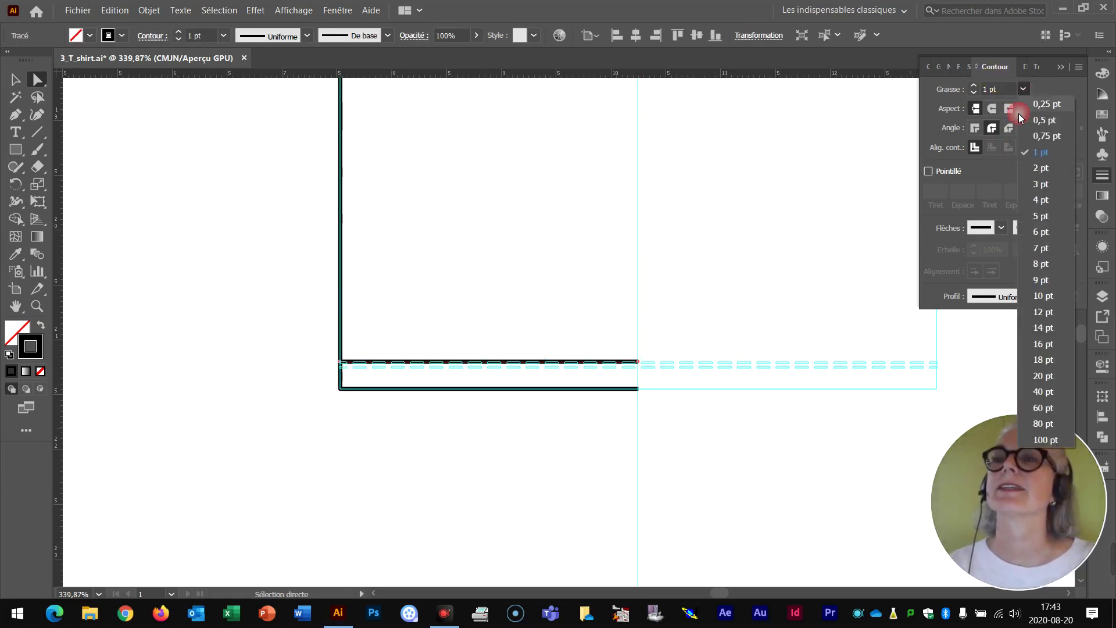
{"action": "left_click", "coordinate": [1025, 119]}
{"action": "left_click", "coordinate": [956, 170]}
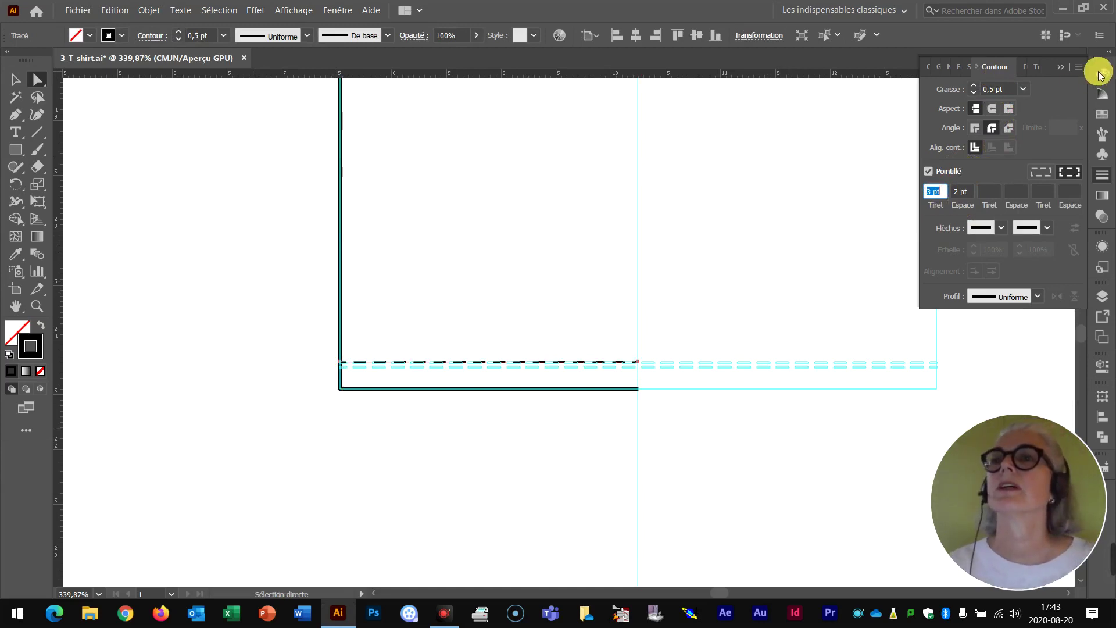
{"action": "left_click", "coordinate": [993, 109]}
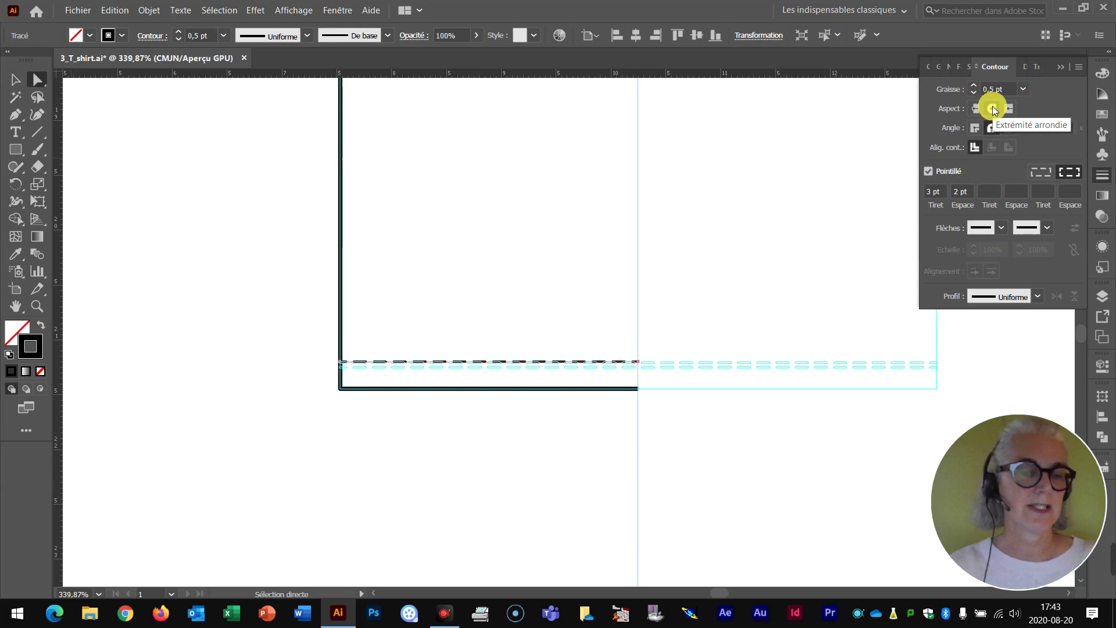
Lower the dashed body hem line and duplicate it upward to form the double row of topstitching
{"action": "key", "text": "Down"}
{"action": "key", "text": "Down"}
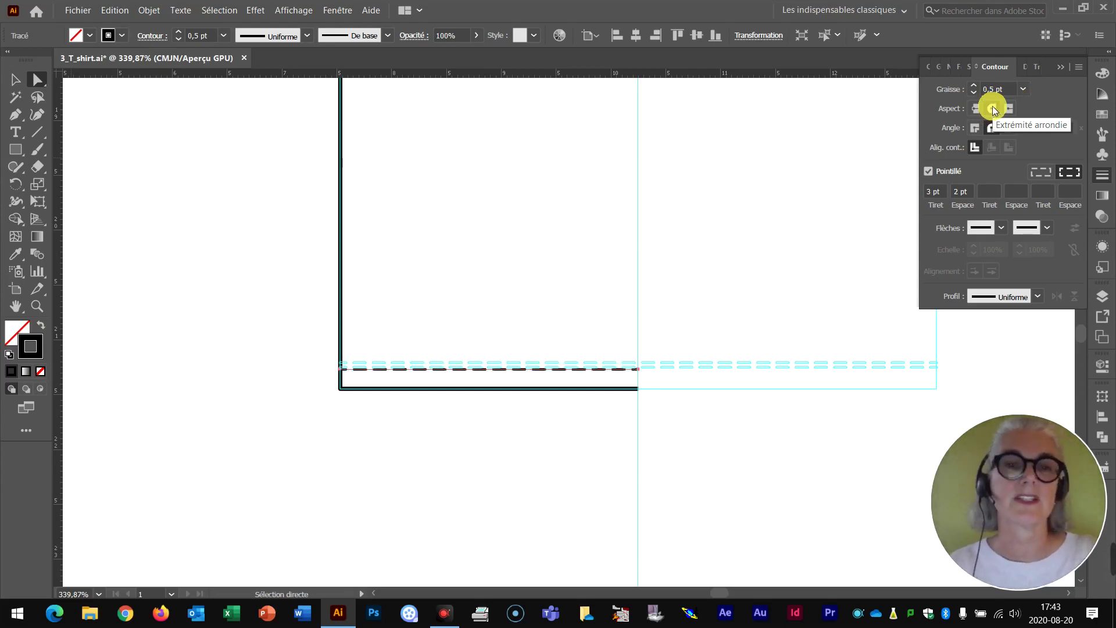
{"action": "key", "text": "alt+Up"}
{"action": "key", "text": "alt+Up"}
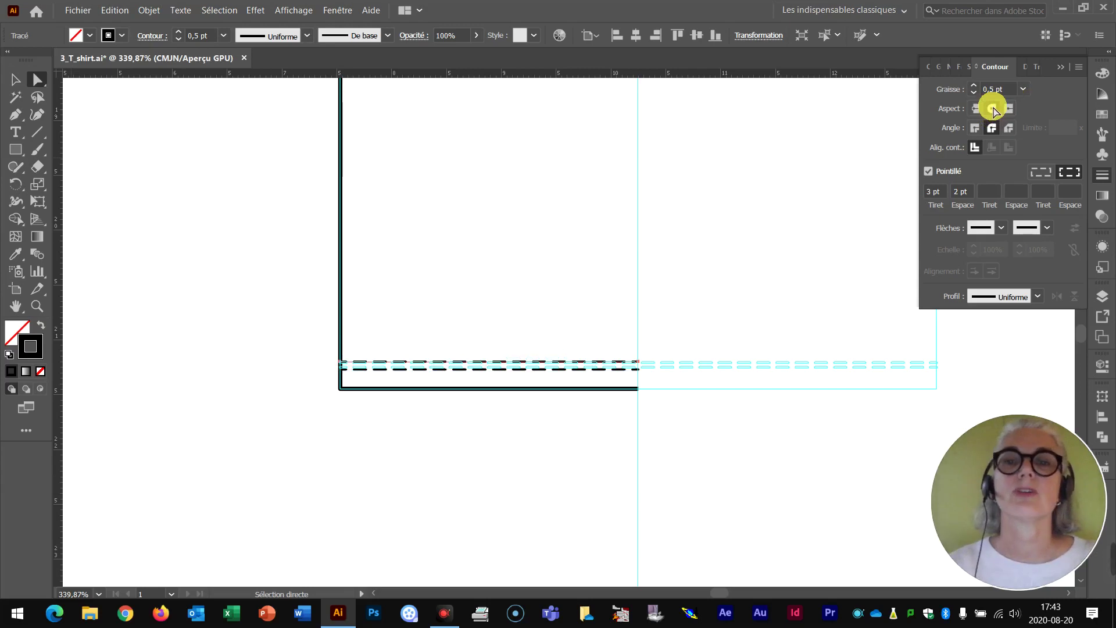
{"action": "left_click", "coordinate": [747, 367]}
Format the copied front neckline stitching line as a 0,5 pt dashed stroke with 3 pt dashes, 2 pt gaps and round caps
{"action": "scroll", "coordinate": [790, 217], "scroll_direction": "down", "scroll_amount": 1}
{"action": "scroll", "coordinate": [790, 217], "scroll_direction": "up", "scroll_amount": 12}
{"action": "scroll", "coordinate": [789, 217], "scroll_direction": "up", "scroll_amount": 10}
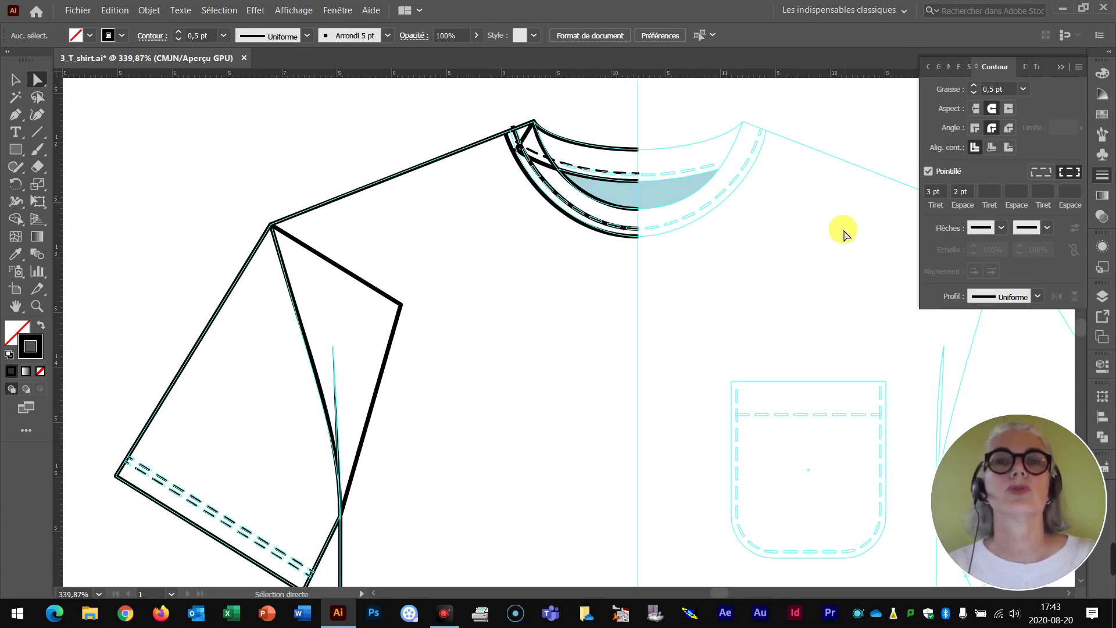
{"action": "key", "text": "z"}
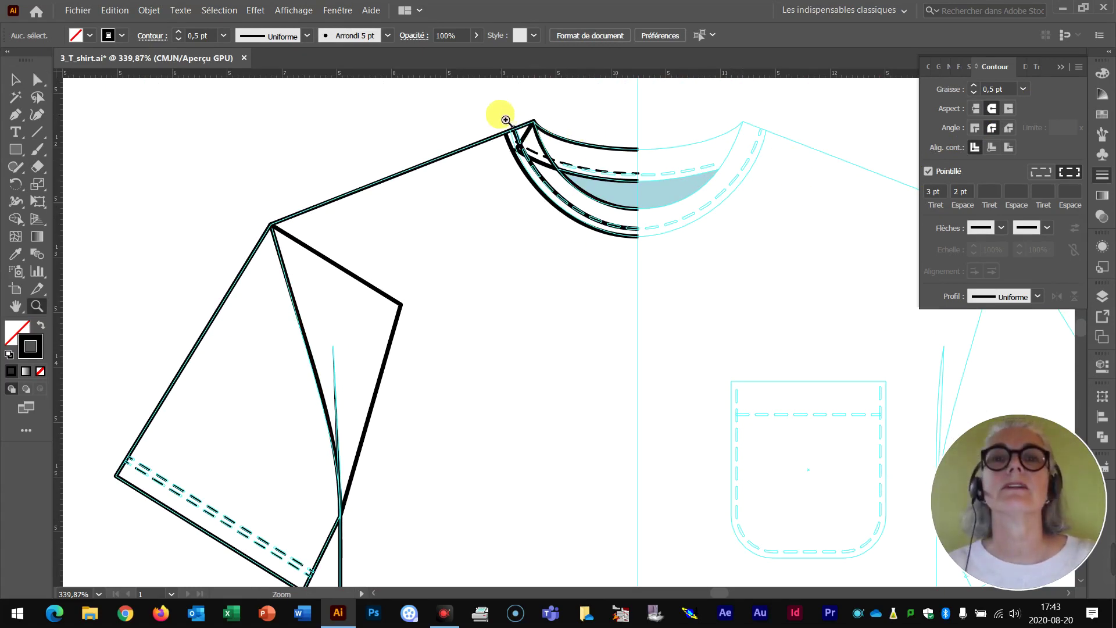
{"action": "left_click", "coordinate": [506, 120]}
{"action": "left_click", "coordinate": [50, 83]}
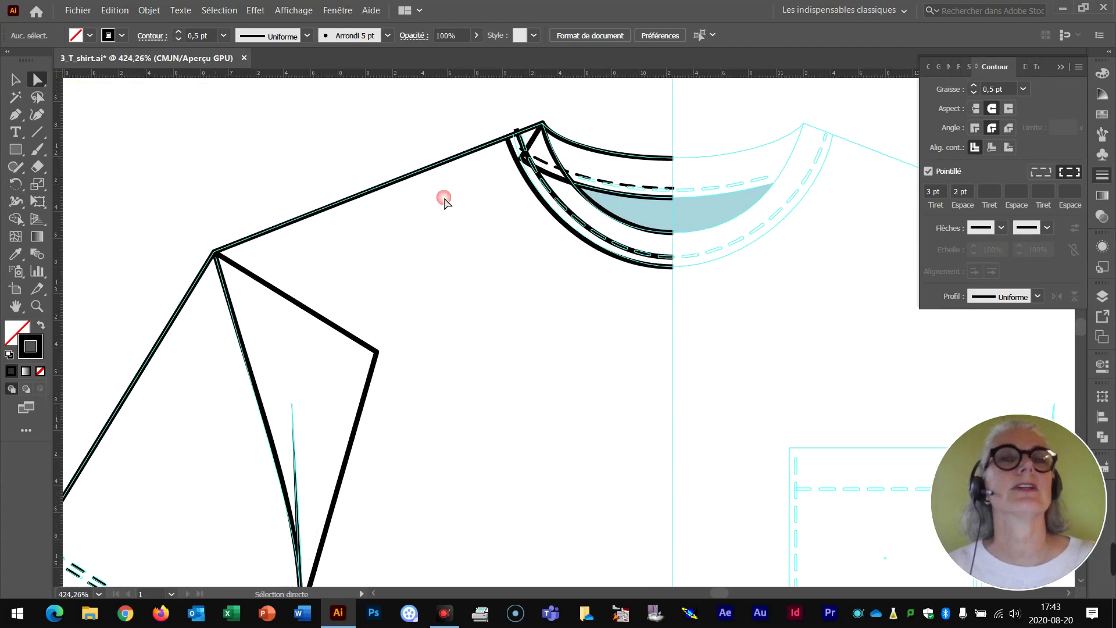
{"action": "left_click", "coordinate": [573, 217]}
{"action": "left_click", "coordinate": [1024, 90]}
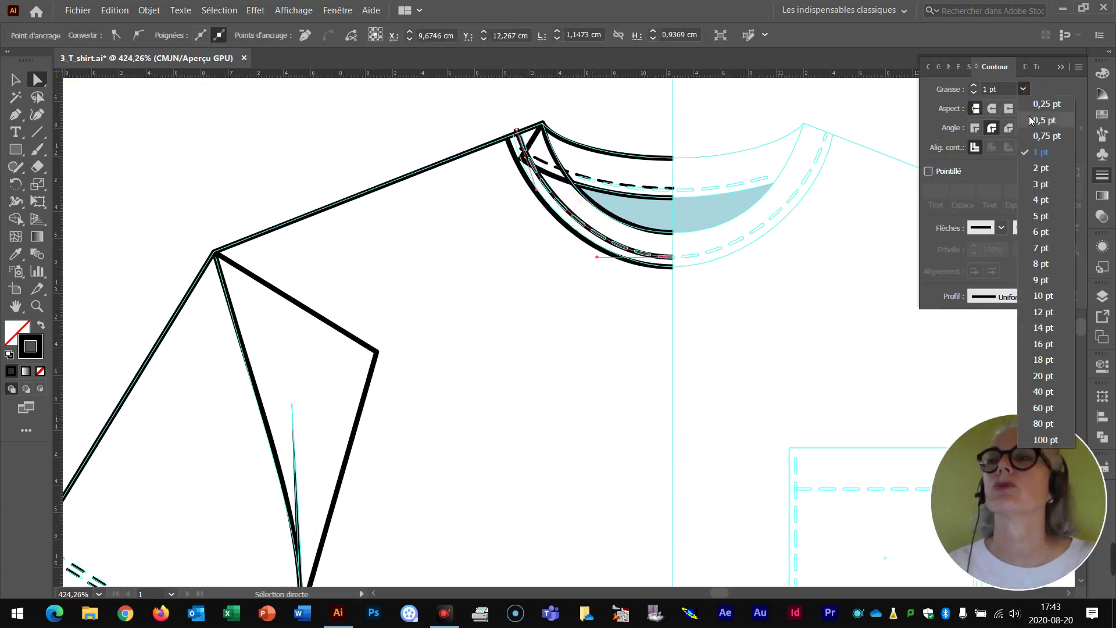
{"action": "left_click", "coordinate": [1028, 117]}
{"action": "left_click", "coordinate": [929, 171]}
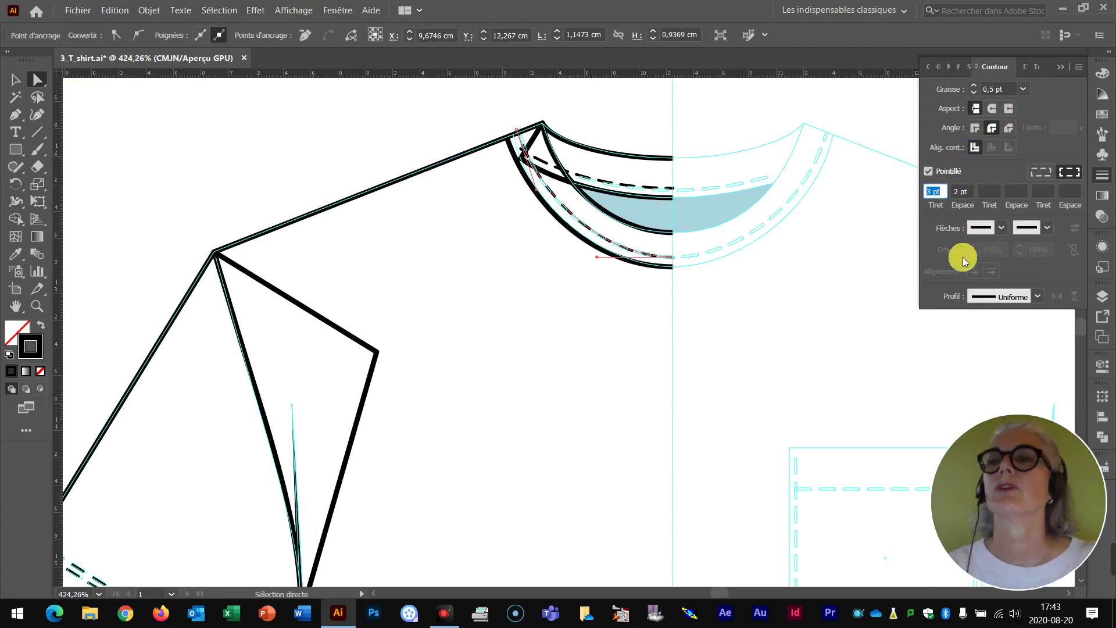
{"action": "left_click", "coordinate": [992, 109]}
{"action": "left_click", "coordinate": [369, 132]}
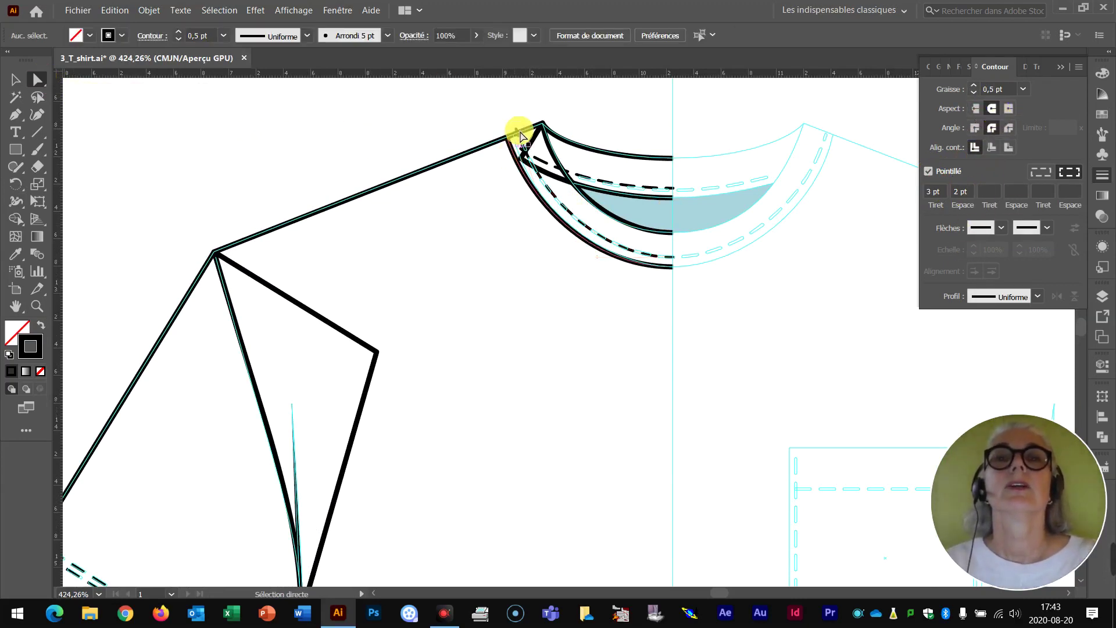
Move the shoulder-end anchor of the front neckline's dashed line down onto the shoulder seam so it no longer overshoots
{"action": "key", "text": "z"}
{"action": "left_click", "coordinate": [503, 119]}
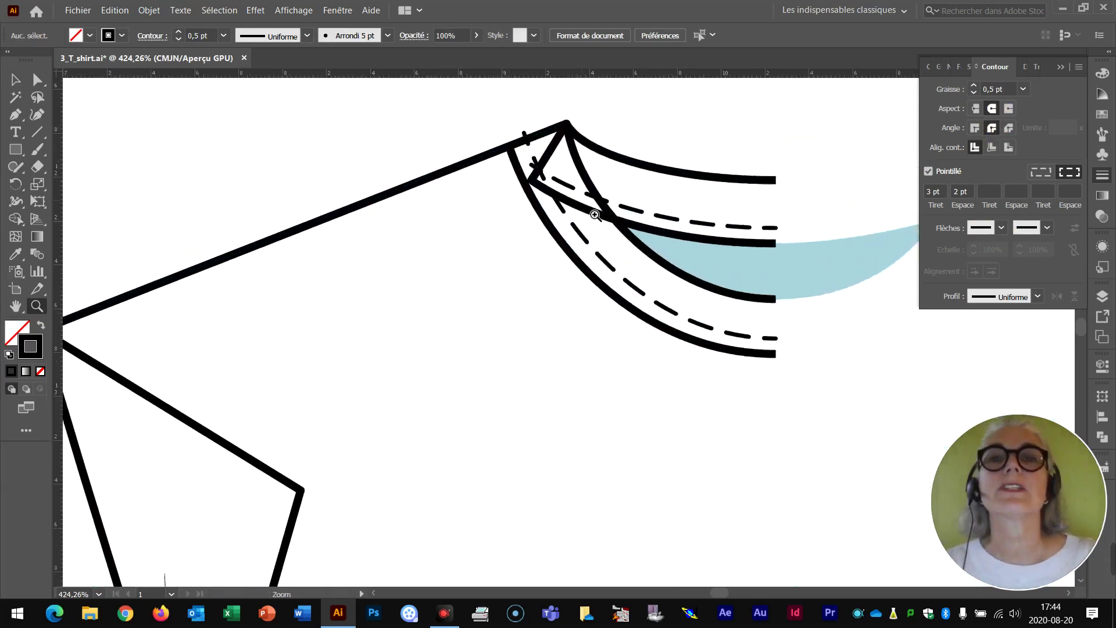
{"action": "left_click", "coordinate": [589, 207]}
{"action": "left_click", "coordinate": [37, 80]}
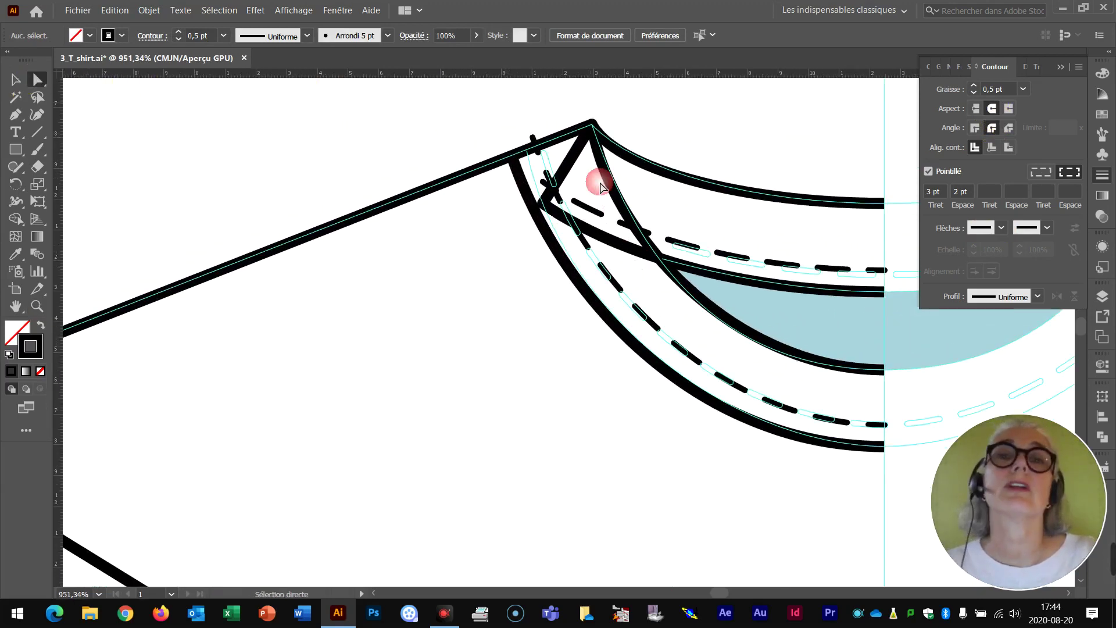
{"action": "left_click", "coordinate": [534, 139]}
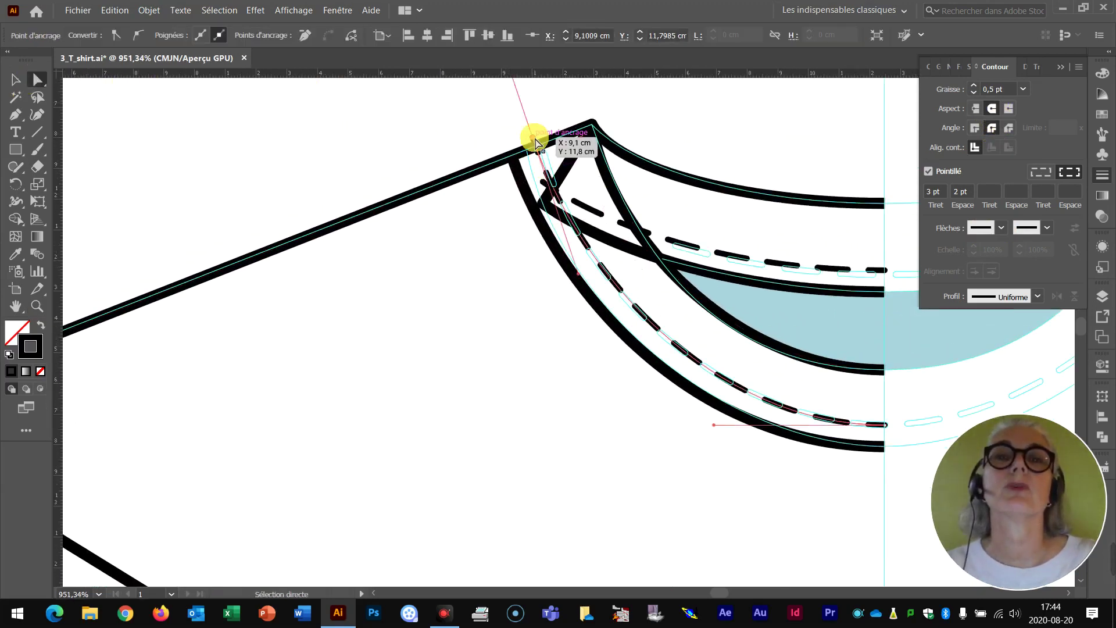
{"action": "left_click_drag", "start_coordinate": [534, 141], "coordinate": [530, 150]}
{"action": "left_click", "coordinate": [373, 142]}
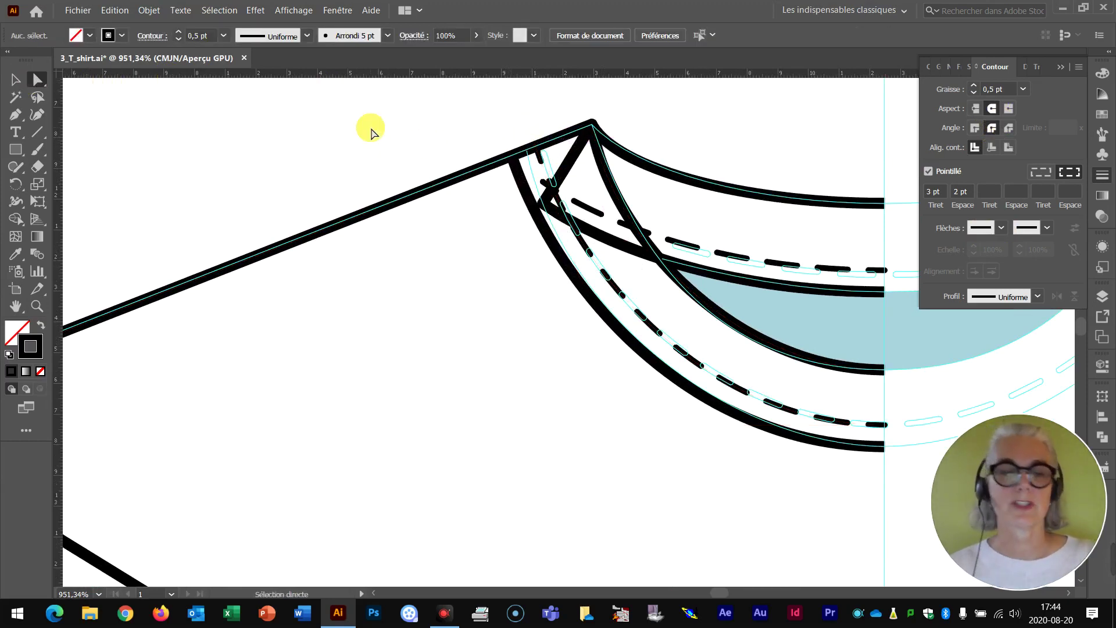
Reflect a copy of the entire drawn half T-shirt across a vertical axis placed on the centre guide
{"action": "key", "text": "ctrl+1"}
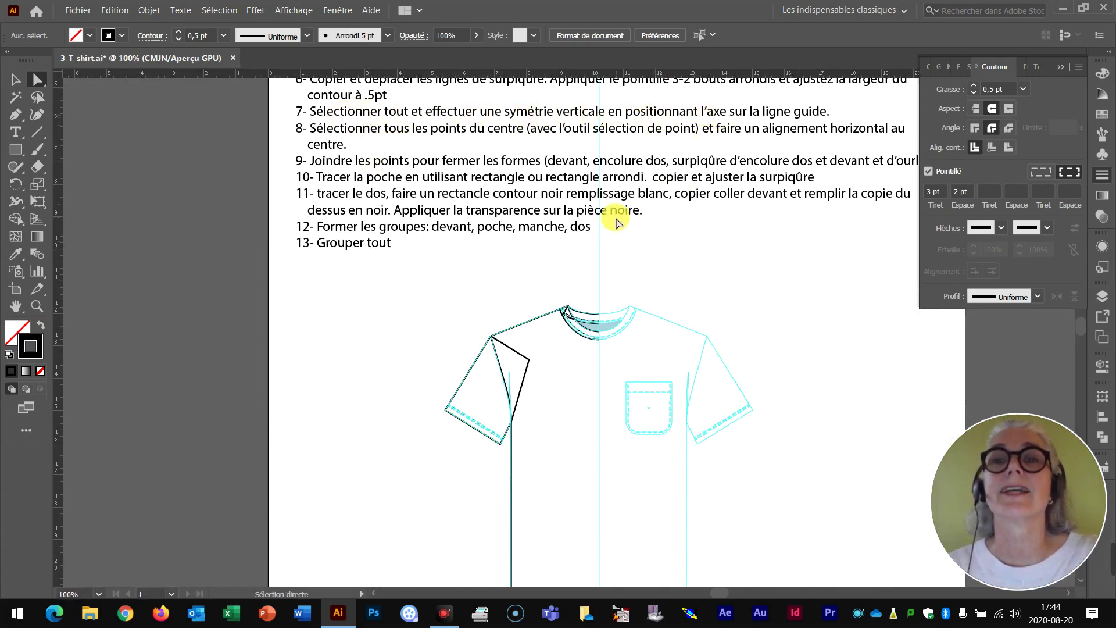
{"action": "scroll", "coordinate": [604, 267], "scroll_direction": "down", "scroll_amount": 3}
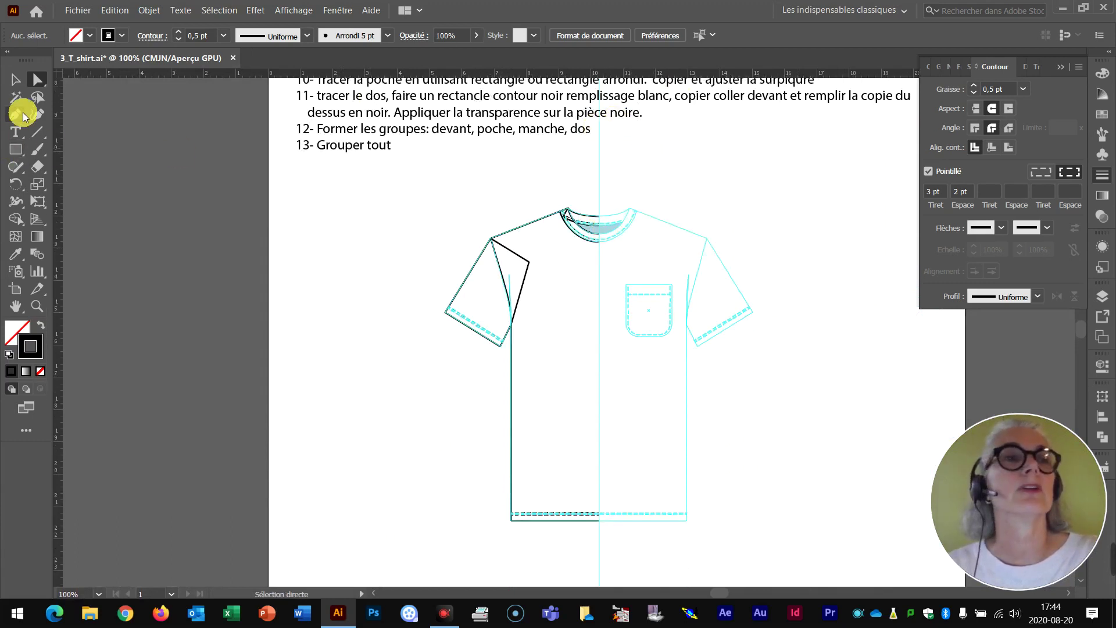
{"action": "left_click", "coordinate": [15, 80]}
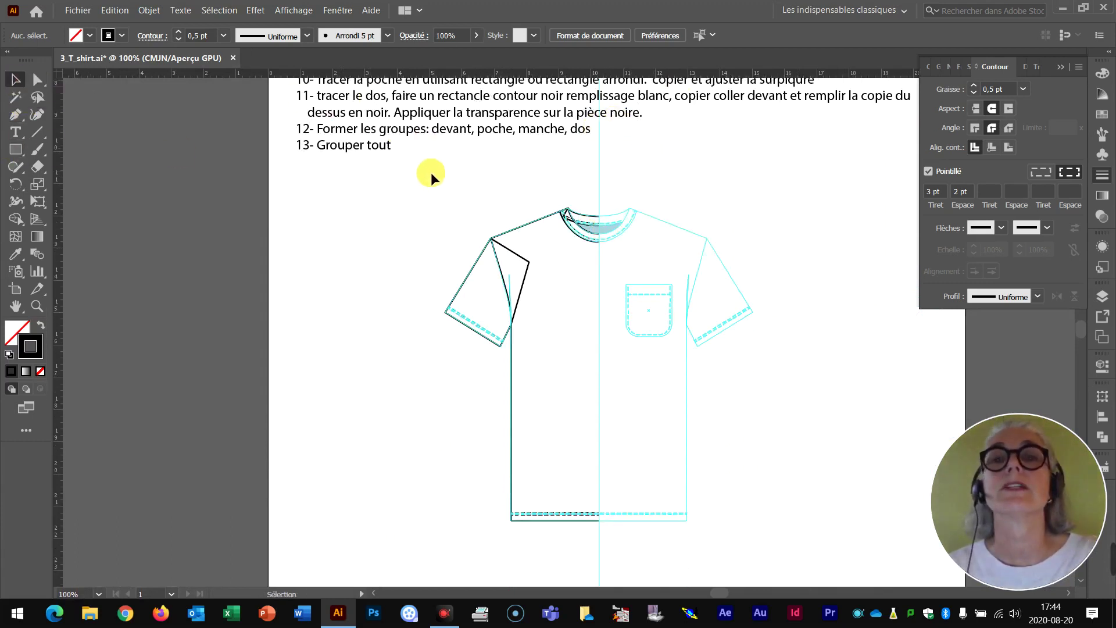
{"action": "left_click_drag", "start_coordinate": [463, 228], "coordinate": [642, 560]}
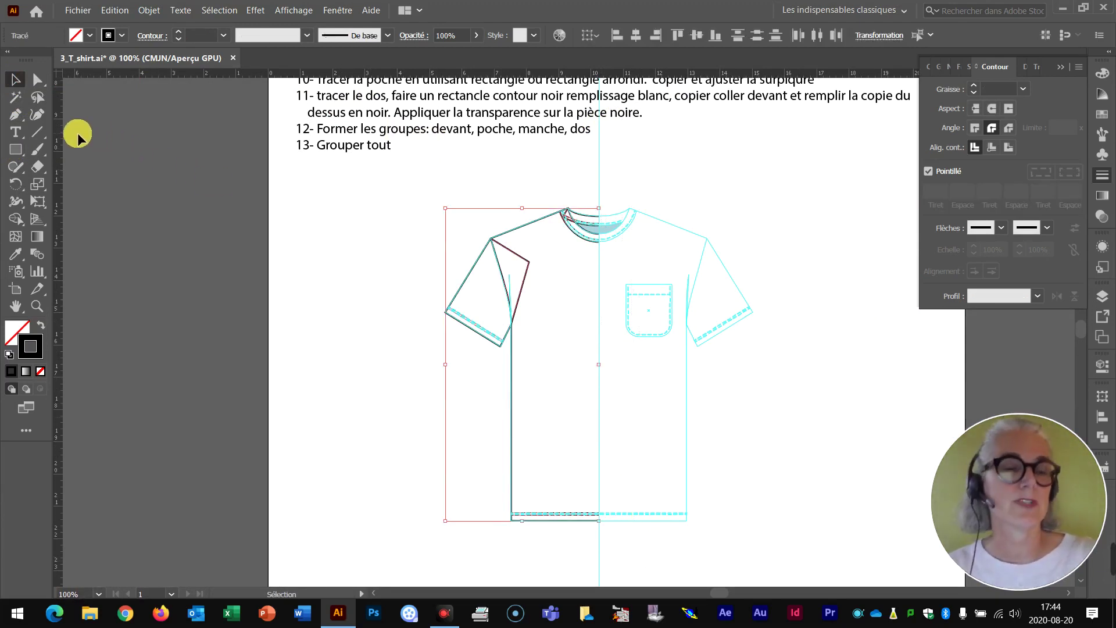
{"action": "left_click", "coordinate": [17, 186]}
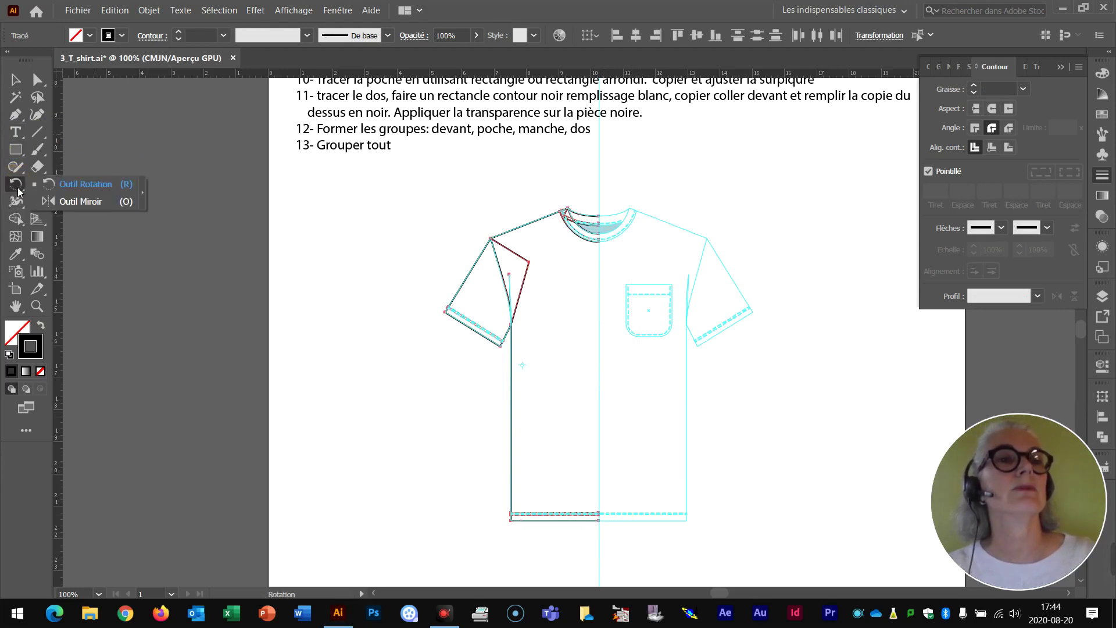
{"action": "left_click", "coordinate": [128, 204]}
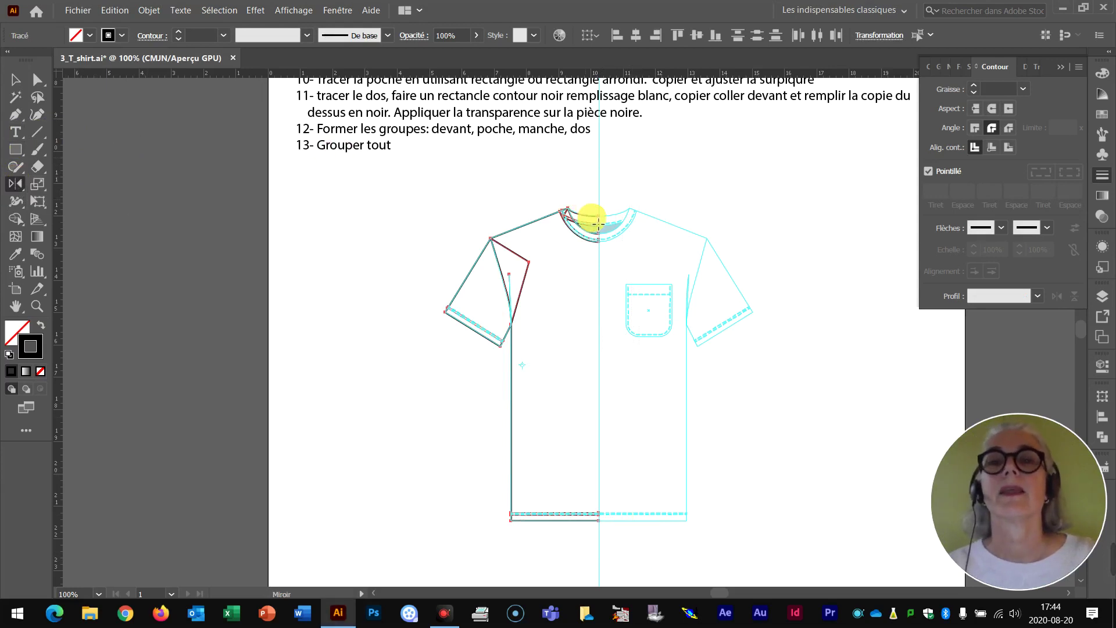
{"action": "key", "text": "ctrl+plus"}
{"action": "key", "text": "ctrl+plus"}
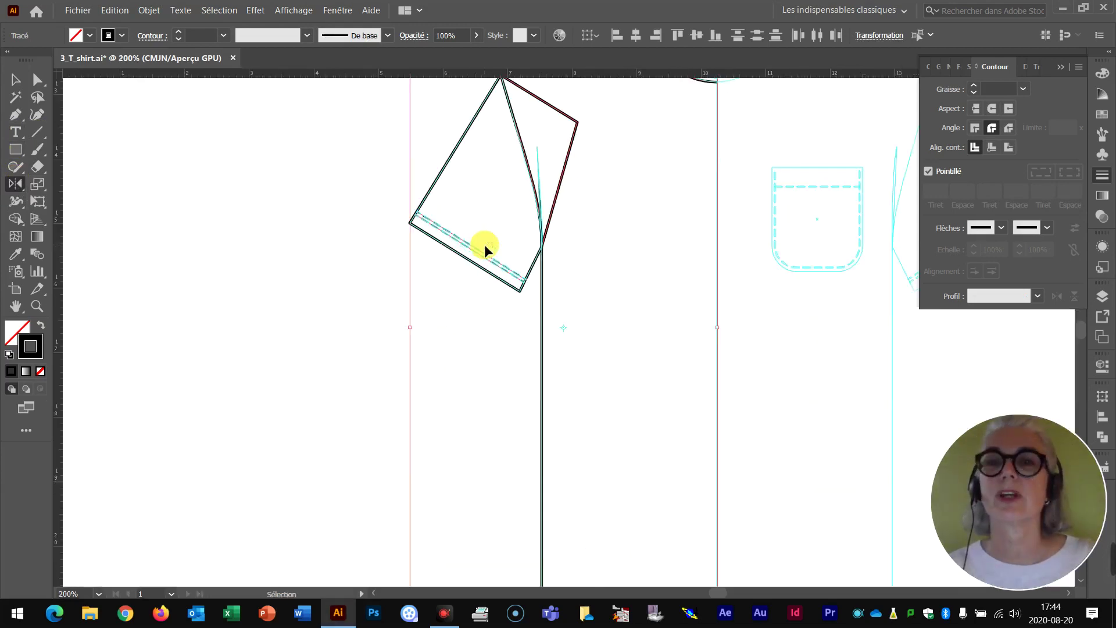
{"action": "scroll", "coordinate": [609, 331], "scroll_direction": "up", "scroll_amount": 3}
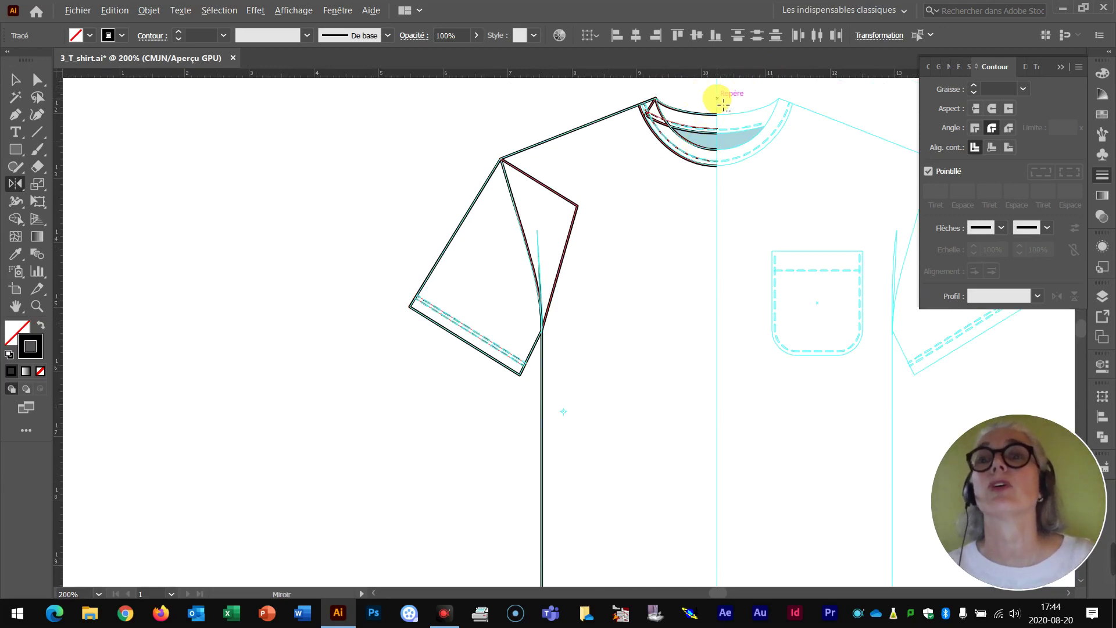
{"action": "left_click", "coordinate": [718, 98], "text": "alt"}
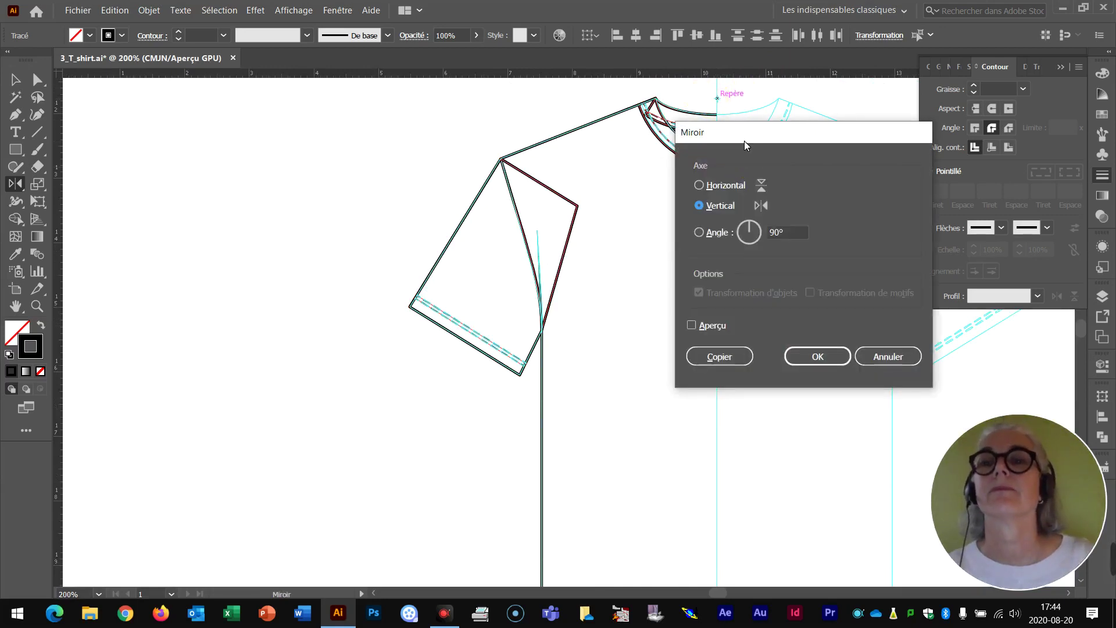
{"action": "left_click_drag", "start_coordinate": [792, 134], "coordinate": [306, 91]}
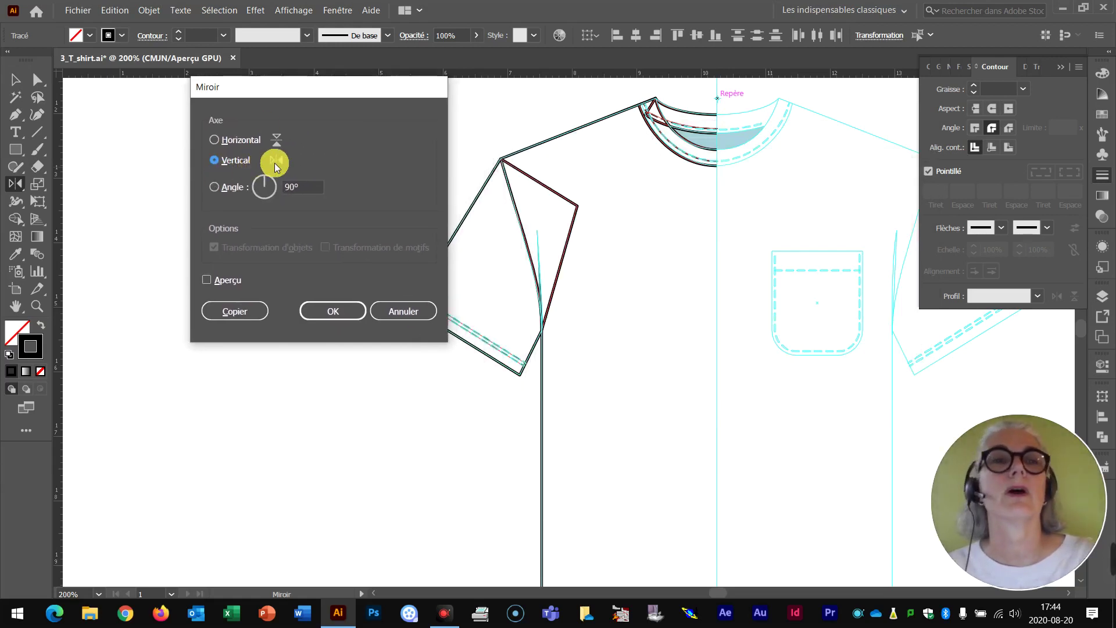
{"action": "left_click", "coordinate": [208, 280]}
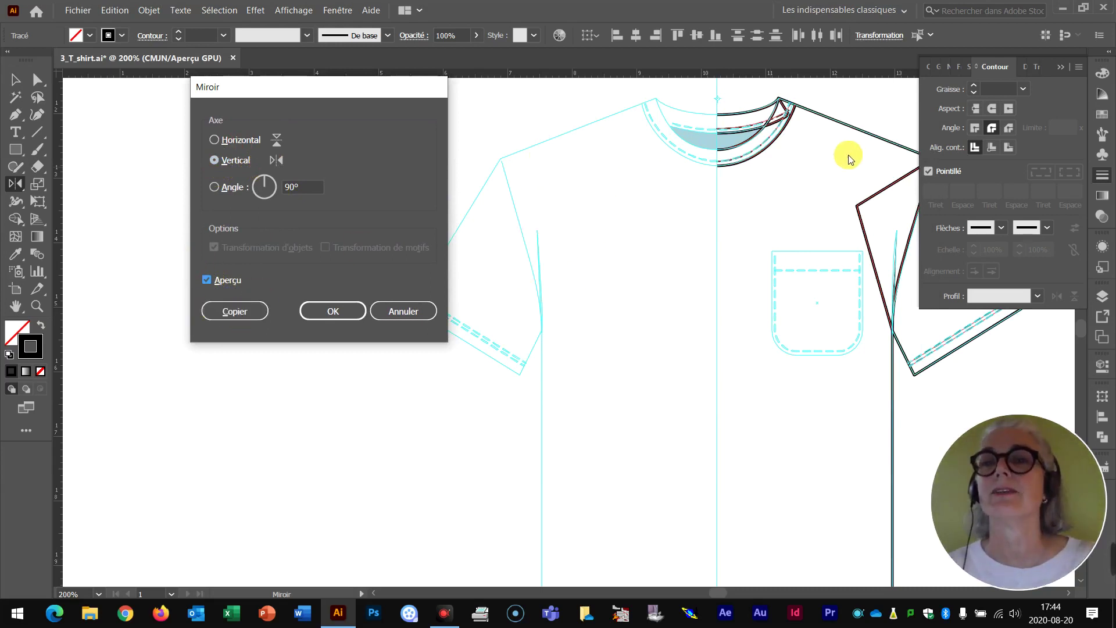
{"action": "left_click", "coordinate": [226, 313]}
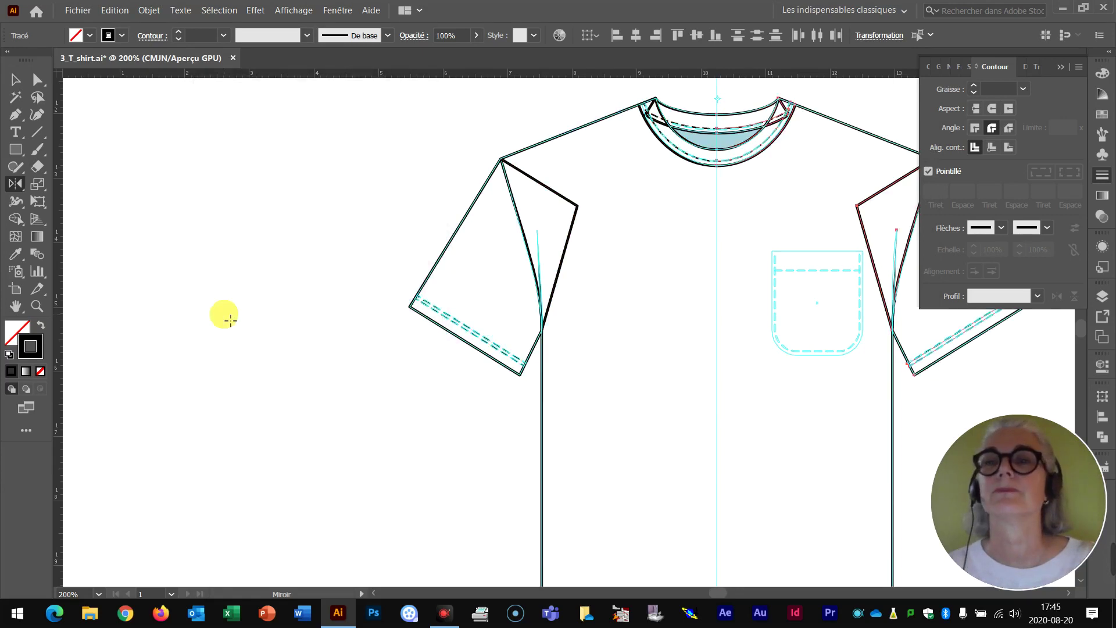
Select all anchor points along the shirt's centre line and align them horizontally to centre, relative to the selection
{"action": "key", "text": "ctrl+1"}
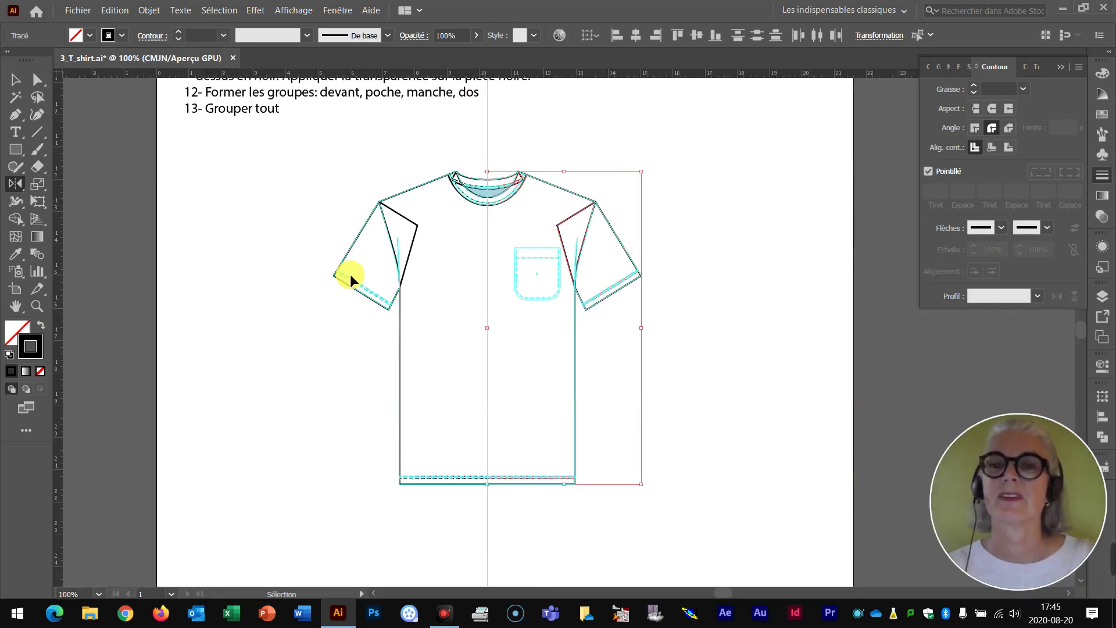
{"action": "scroll", "coordinate": [325, 285], "scroll_direction": "up", "scroll_amount": 3}
{"action": "scroll", "coordinate": [320, 288], "scroll_direction": "up", "scroll_amount": 3}
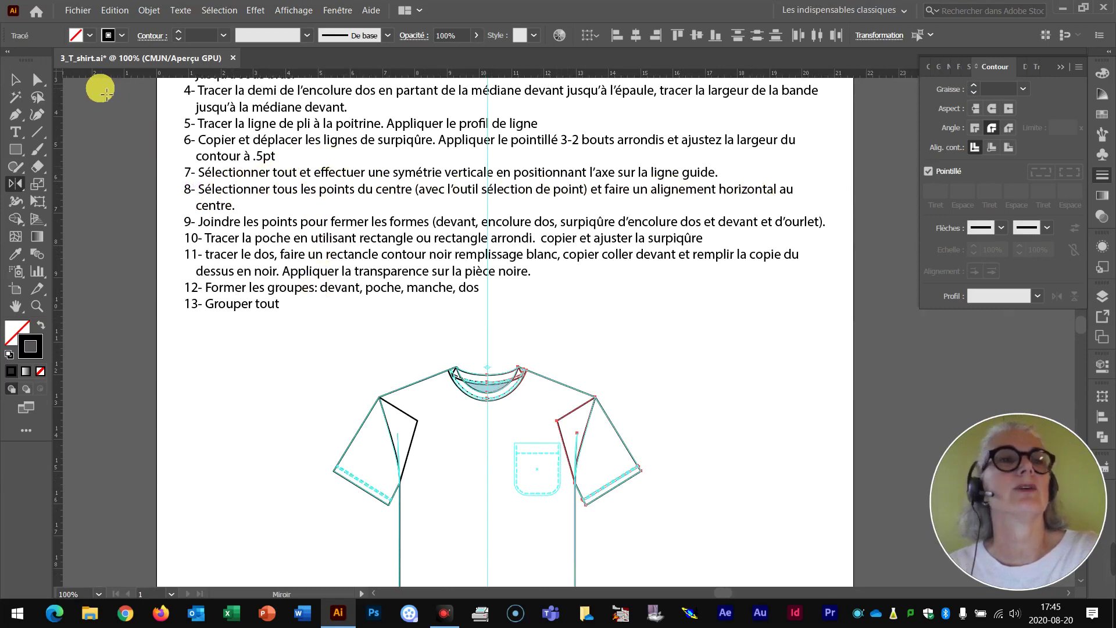
{"action": "left_click", "coordinate": [38, 80]}
{"action": "left_click", "coordinate": [192, 152]}
{"action": "scroll", "coordinate": [490, 281], "scroll_direction": "down", "scroll_amount": 5}
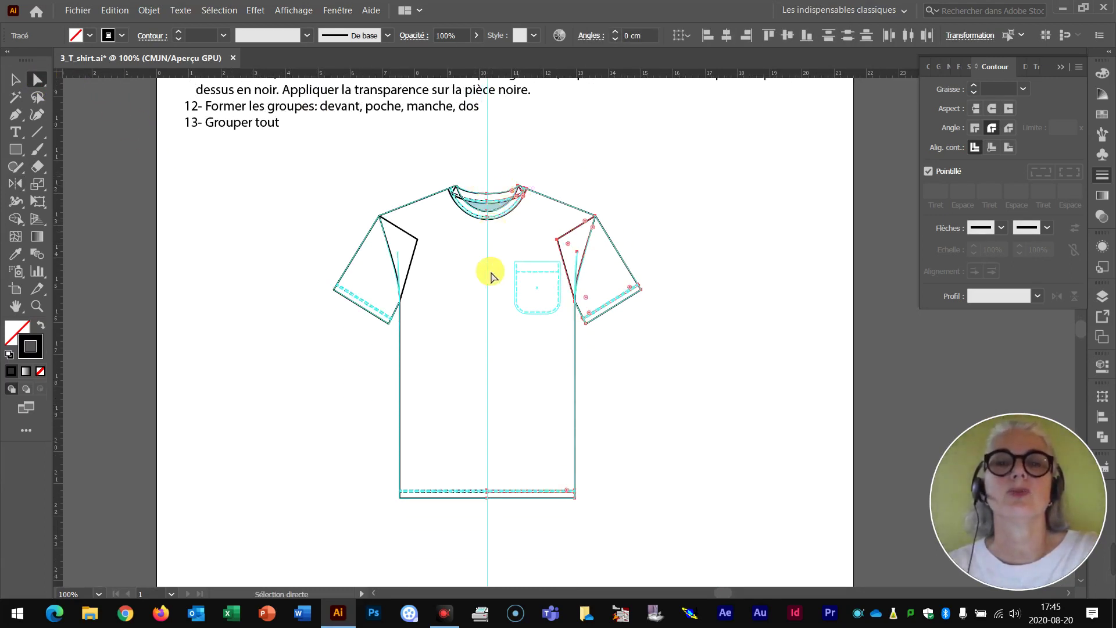
{"action": "left_click", "coordinate": [479, 186]}
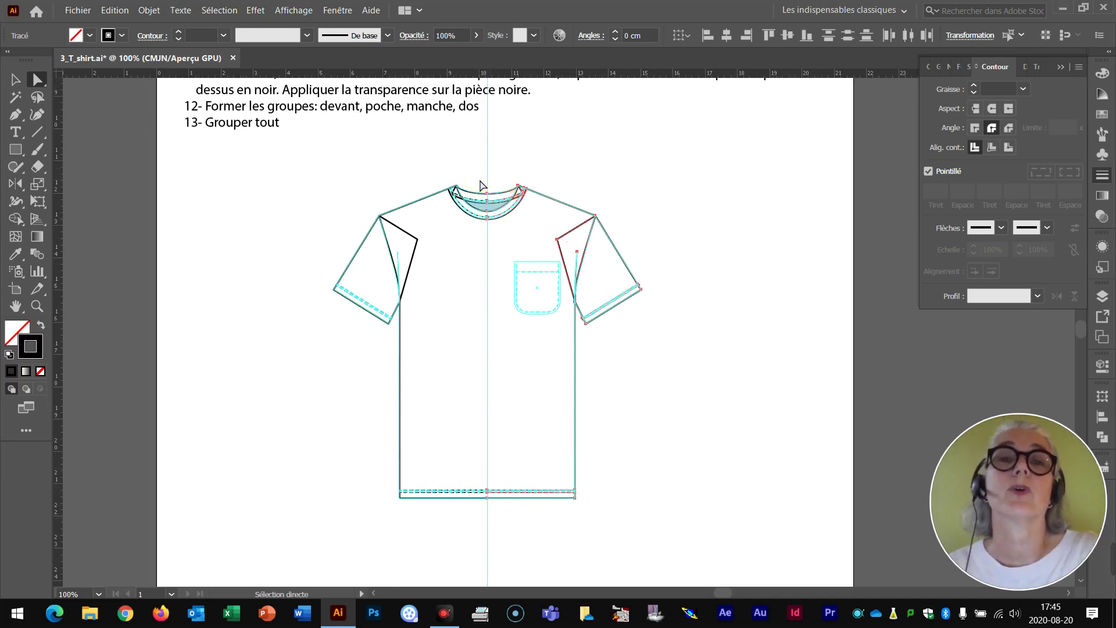
{"action": "left_click_drag", "start_coordinate": [495, 268], "coordinate": [499, 510]}
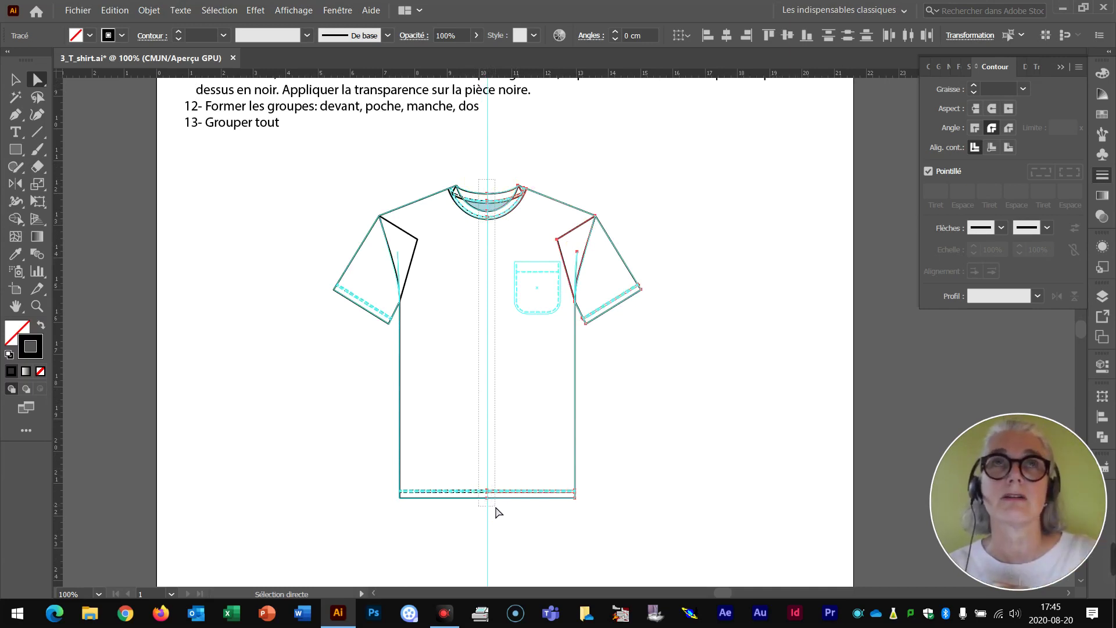
{"action": "left_click_drag", "start_coordinate": [498, 510], "coordinate": [496, 508]}
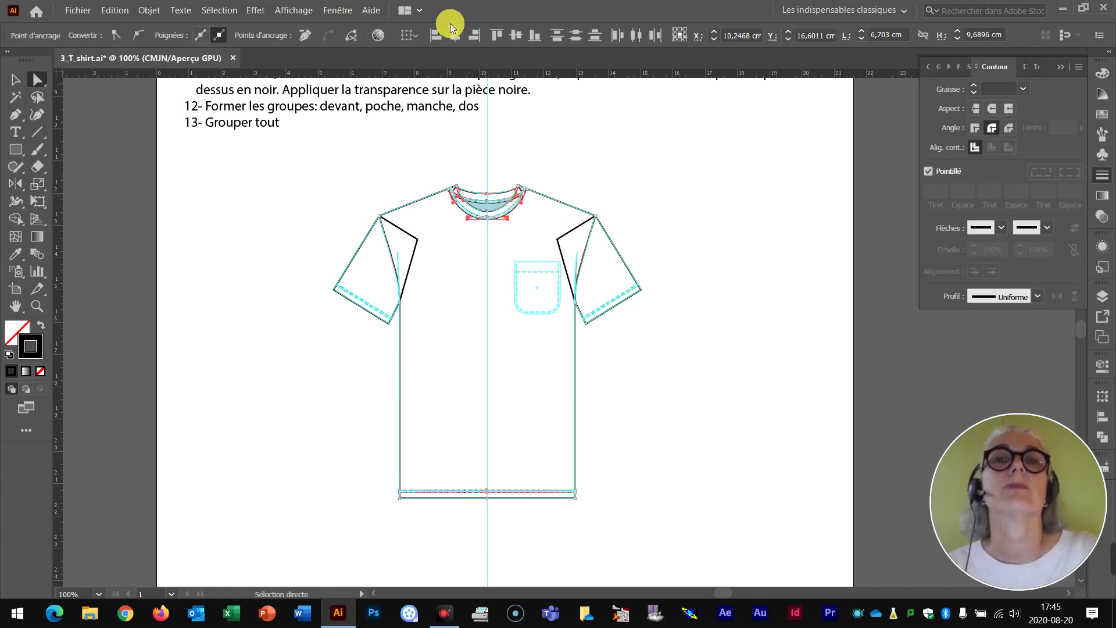
{"action": "left_click", "coordinate": [417, 36]}
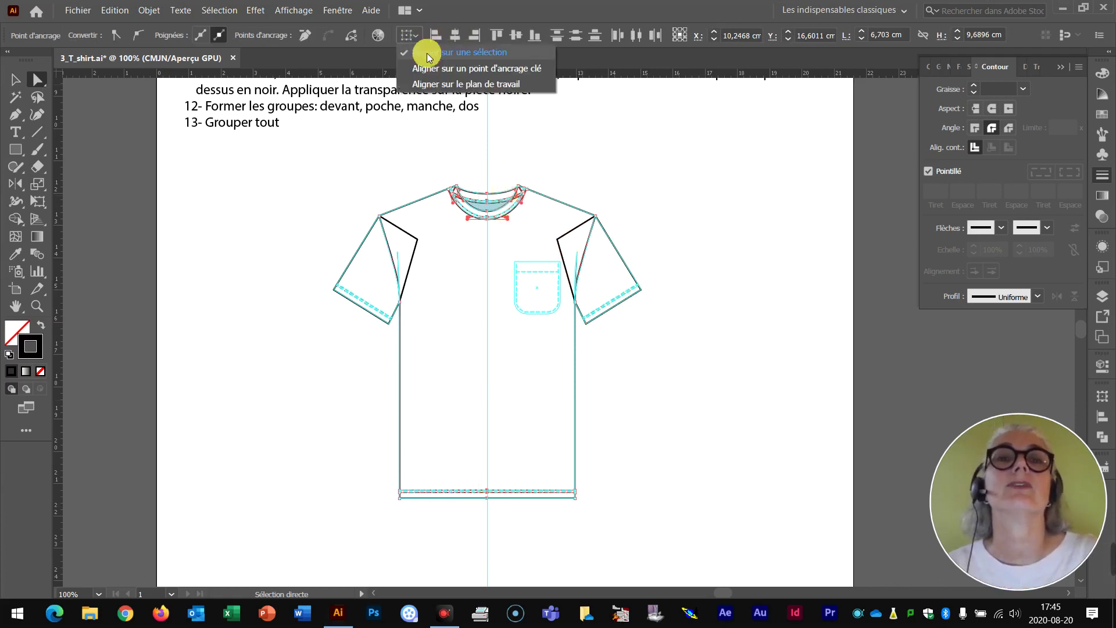
{"action": "left_click", "coordinate": [425, 48]}
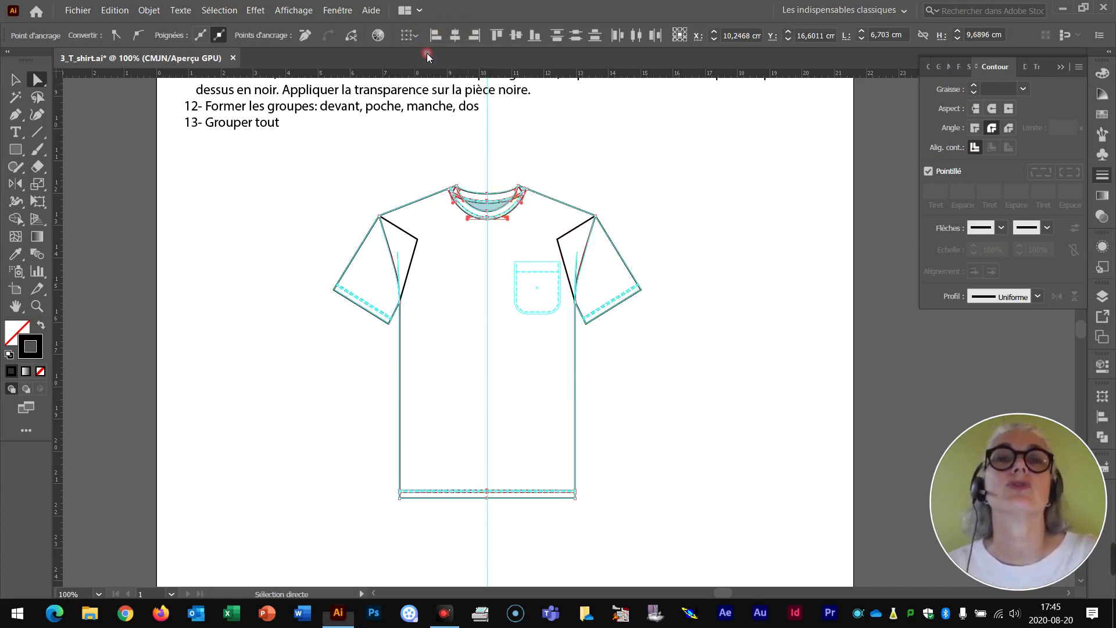
{"action": "left_click", "coordinate": [455, 39]}
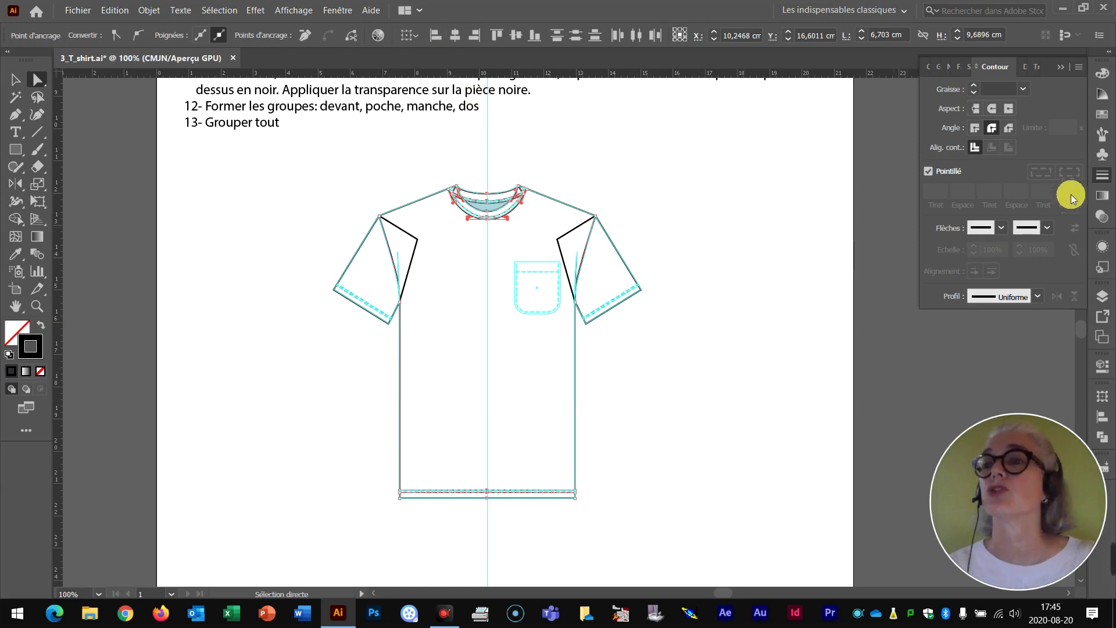
Join the two overlapping centre anchor points on the upper edge of the back neckline
{"action": "scroll", "coordinate": [638, 230], "scroll_direction": "up", "scroll_amount": 3}
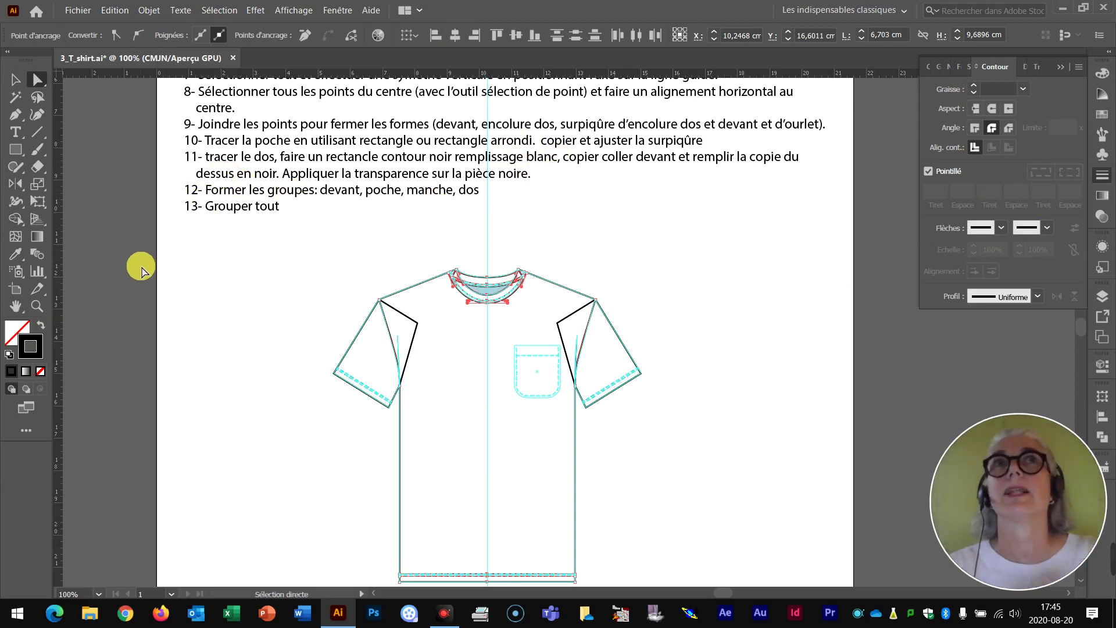
{"action": "left_click", "coordinate": [36, 306]}
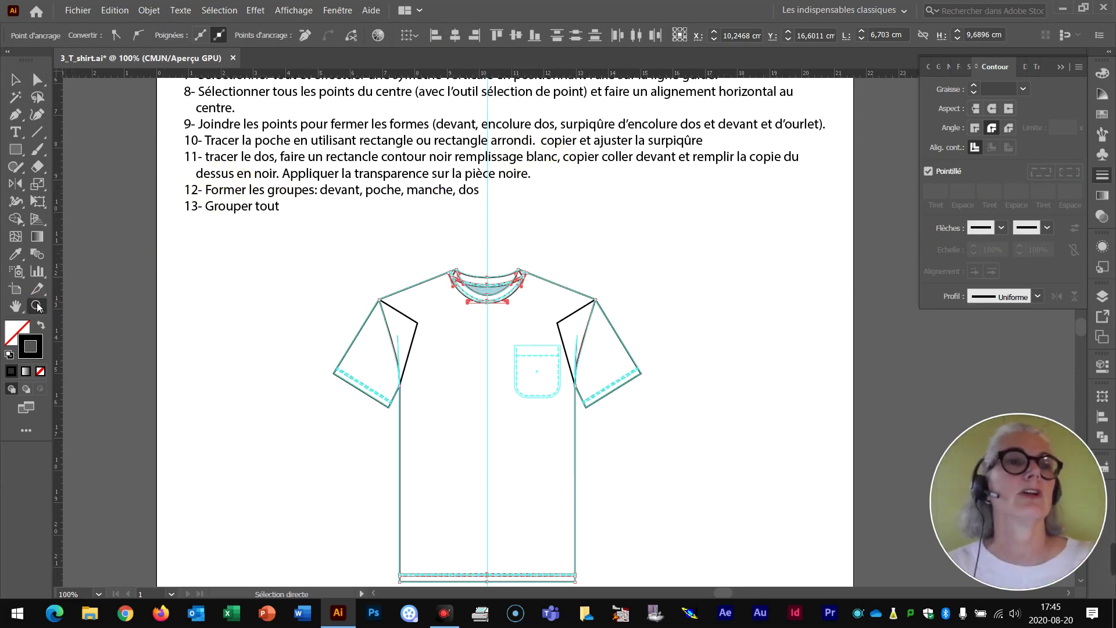
{"action": "left_click", "coordinate": [421, 221]}
{"action": "left_click_drag", "start_coordinate": [674, 427], "coordinate": [718, 361]}
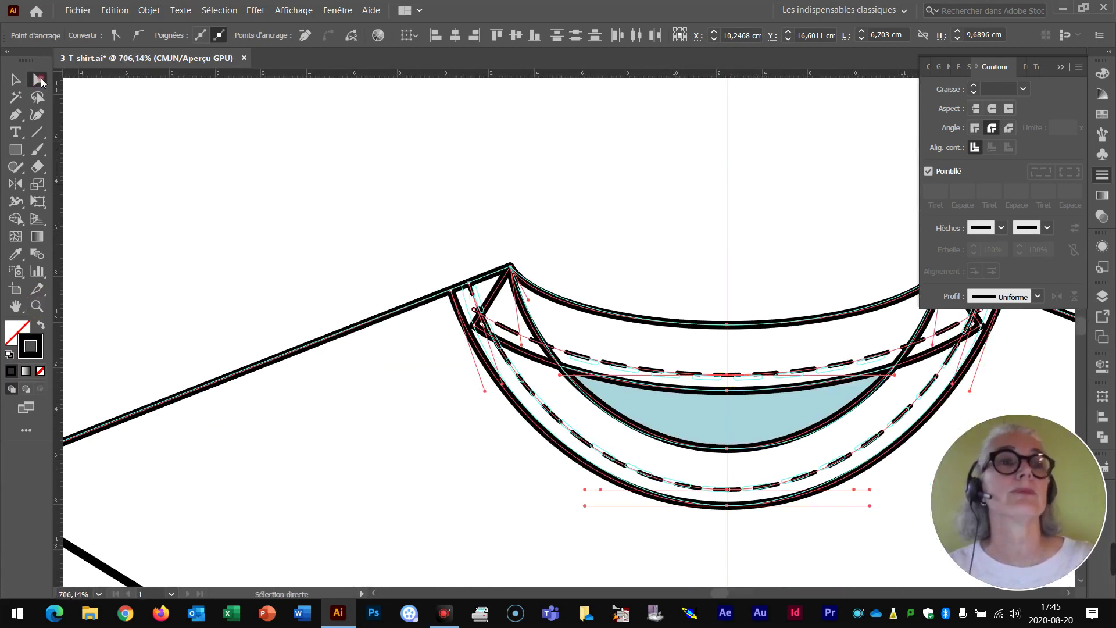
{"action": "left_click_drag", "start_coordinate": [717, 313], "coordinate": [734, 331]}
{"action": "left_click", "coordinate": [729, 322]}
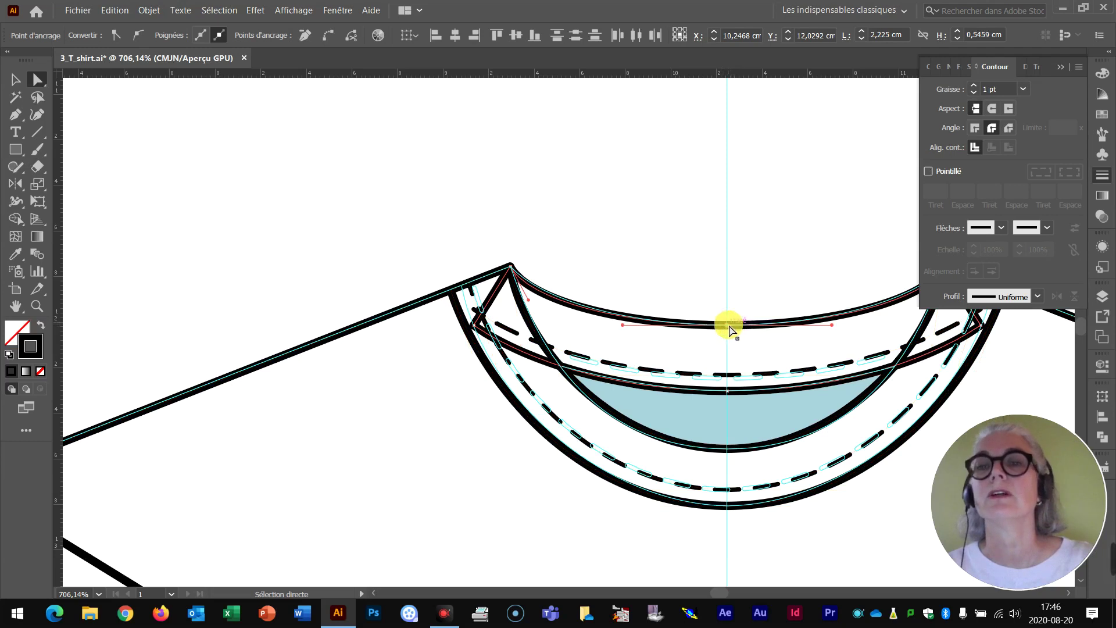
{"action": "right_click", "coordinate": [729, 326]}
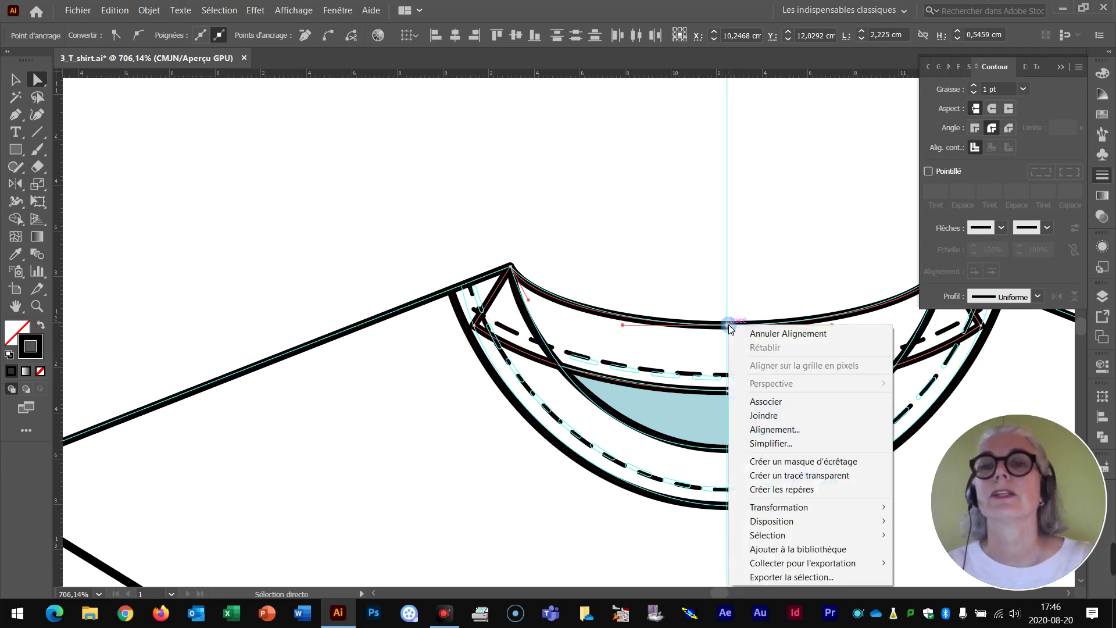
{"action": "left_click", "coordinate": [765, 417]}
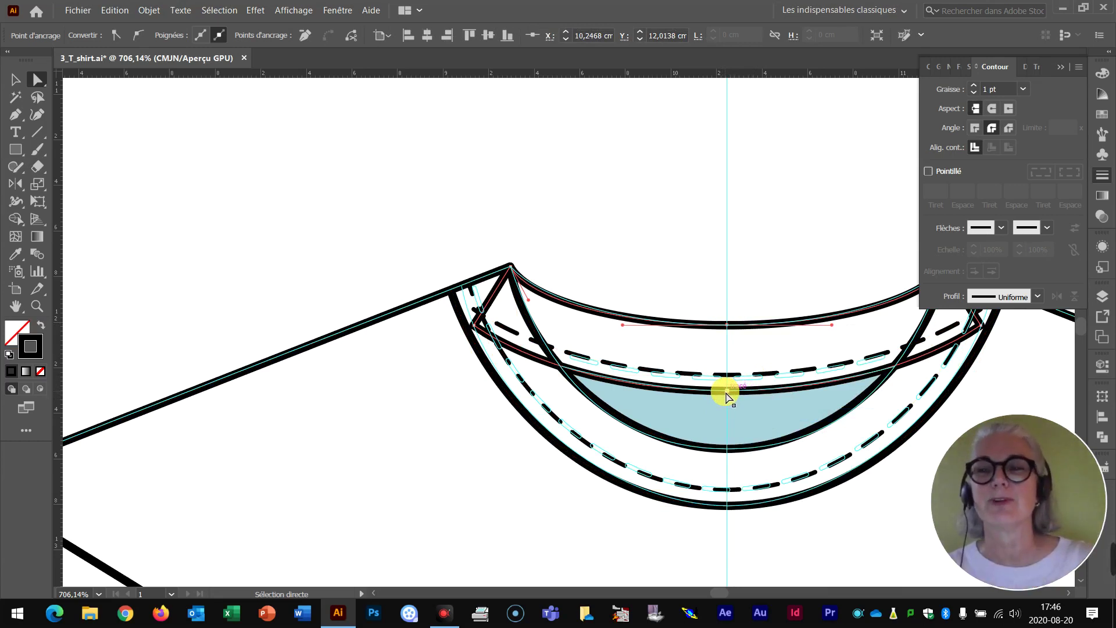
Join the two centre anchor points on the lower edge of the back neckline band to close its shape
{"action": "mouse_move", "coordinate": [719, 400]}
{"action": "left_mouse_down"}
{"action": "mouse_move", "coordinate": [737, 405]}
{"action": "mouse_move", "coordinate": [745, 393]}
{"action": "mouse_move", "coordinate": [732, 394]}
{"action": "left_mouse_up"}
{"action": "left_click", "coordinate": [741, 390]}
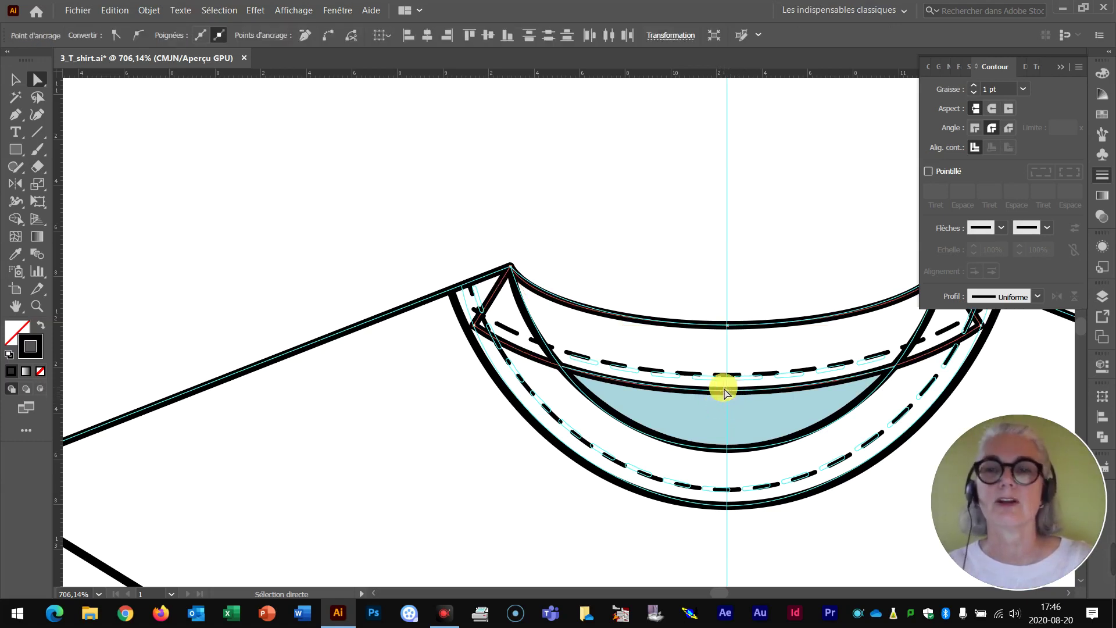
{"action": "right_click", "coordinate": [724, 391]}
{"action": "left_click", "coordinate": [785, 222]}
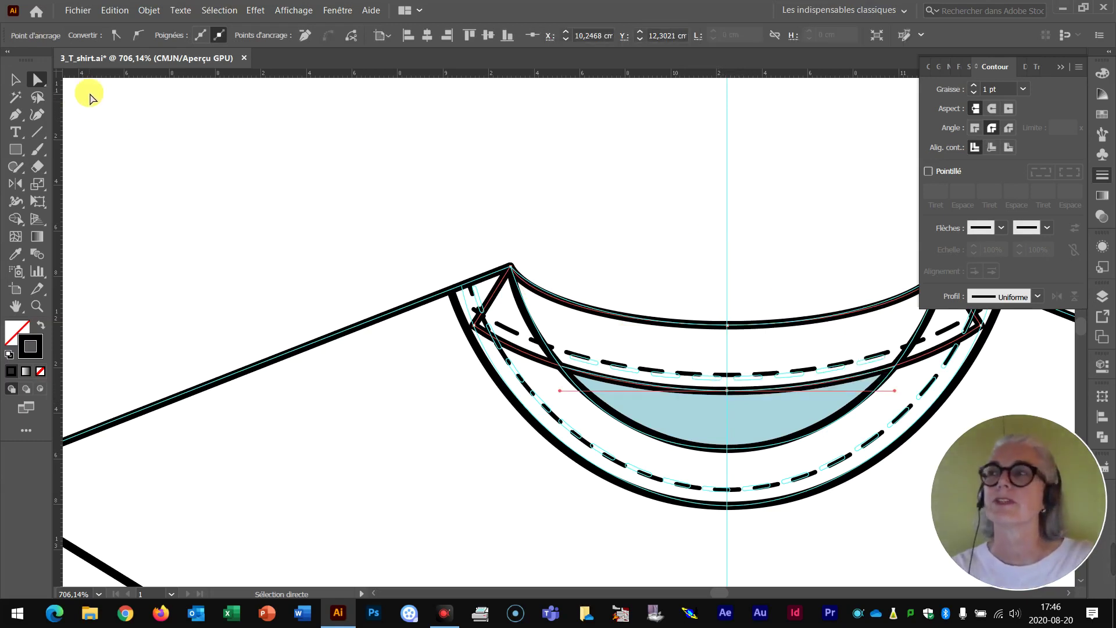
Select both halves of the back neckline's dashed stitching with the Group Selection tool and join them into one path
{"action": "left_click", "coordinate": [37, 80]}
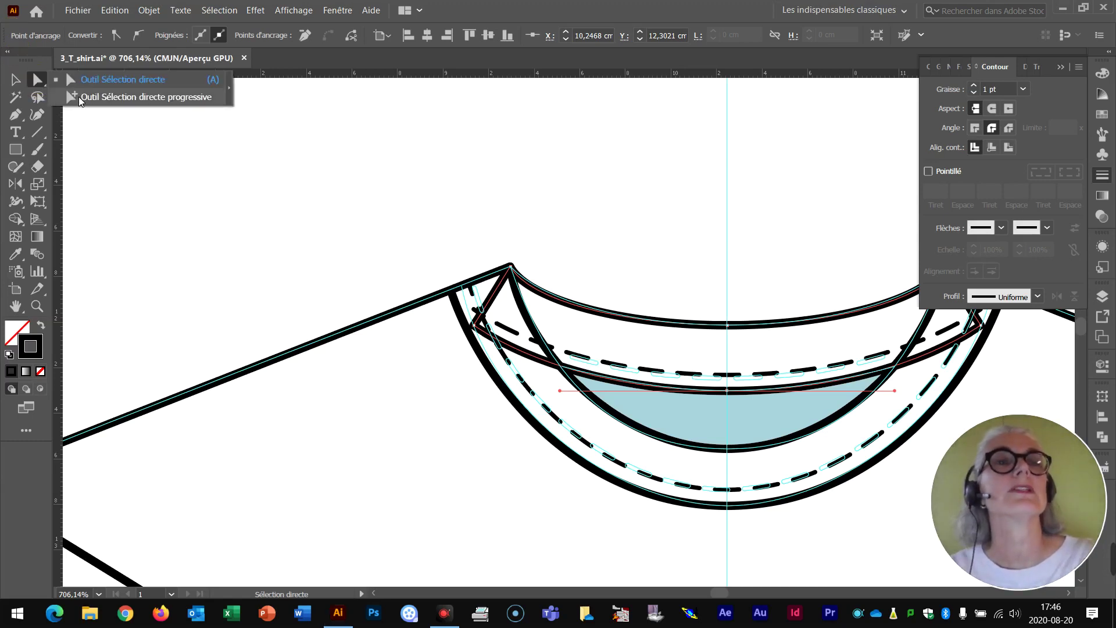
{"action": "left_click", "coordinate": [116, 97]}
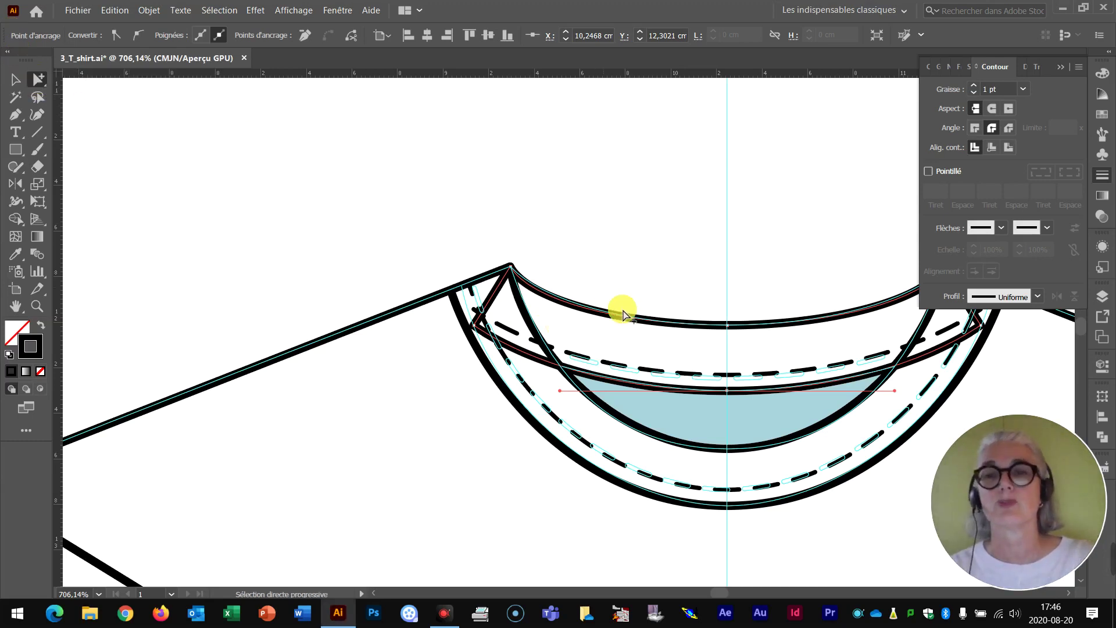
{"action": "left_click", "coordinate": [648, 370]}
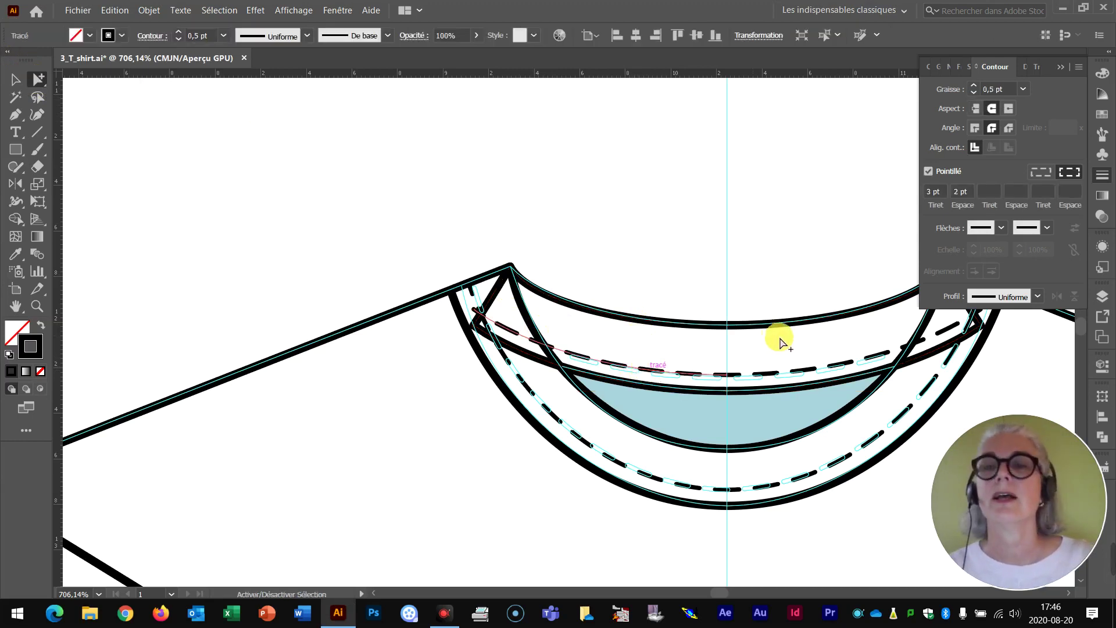
{"action": "left_click", "coordinate": [773, 377], "text": "shift"}
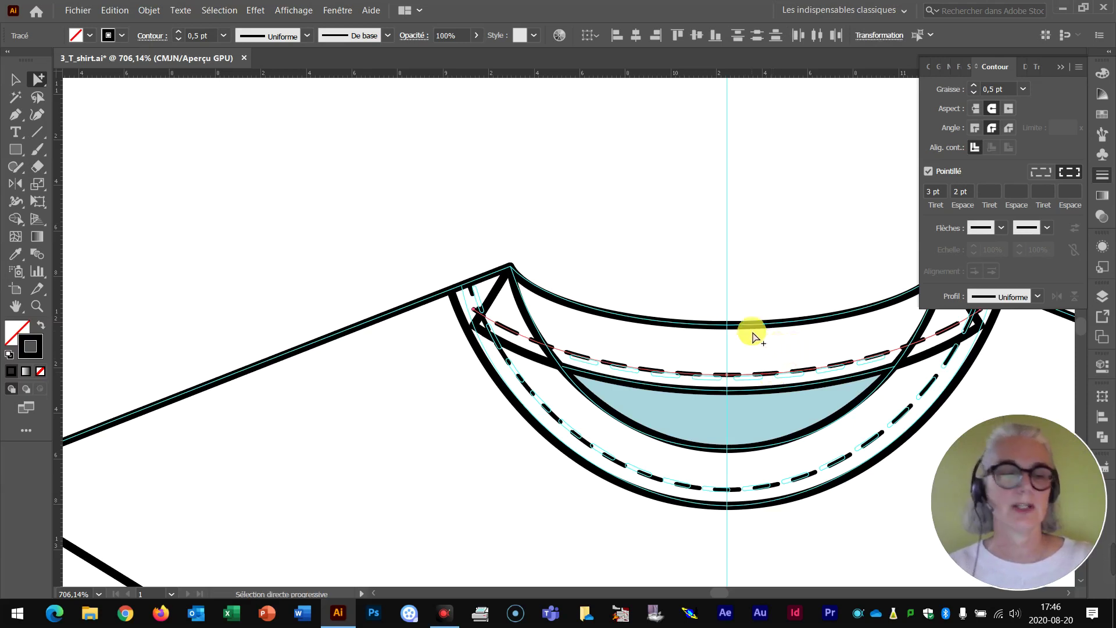
{"action": "key", "text": "ctrl+j"}
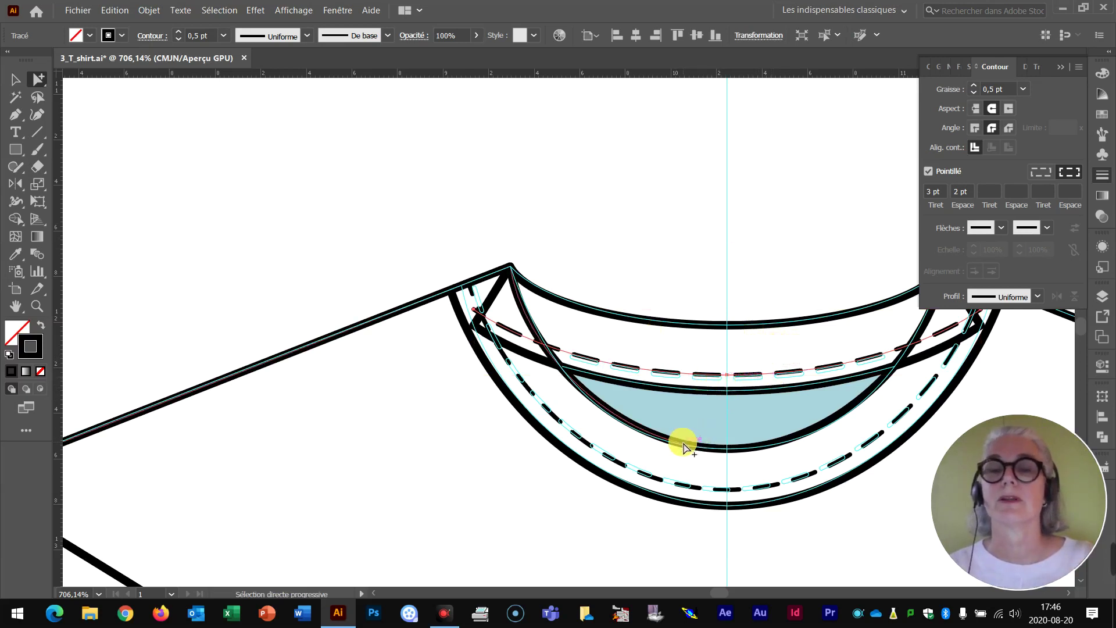
Select both halves of the shirt front's body outline and join them at the neckline and hem into one closed shape
{"action": "key", "text": "ctrl+minus"}
{"action": "key", "text": "ctrl+minus"}
{"action": "key", "text": "ctrl+minus"}
{"action": "key", "text": "ctrl+minus"}
{"action": "key", "text": "ctrl+minus"}
{"action": "key", "text": "ctrl+minus"}
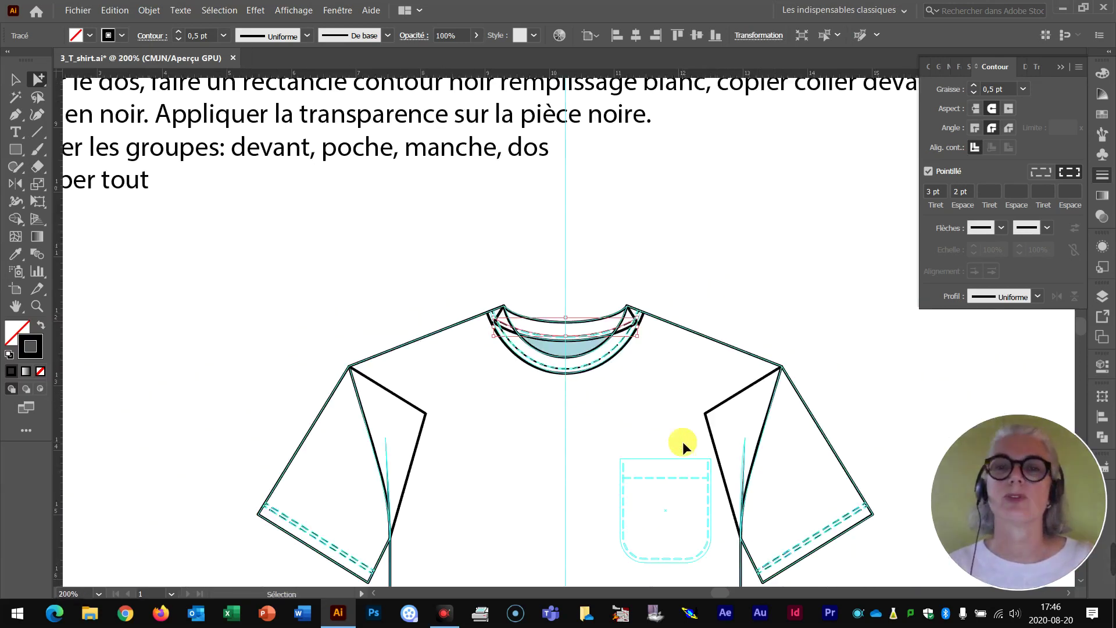
{"action": "scroll", "coordinate": [686, 445], "scroll_direction": "down", "scroll_amount": 5}
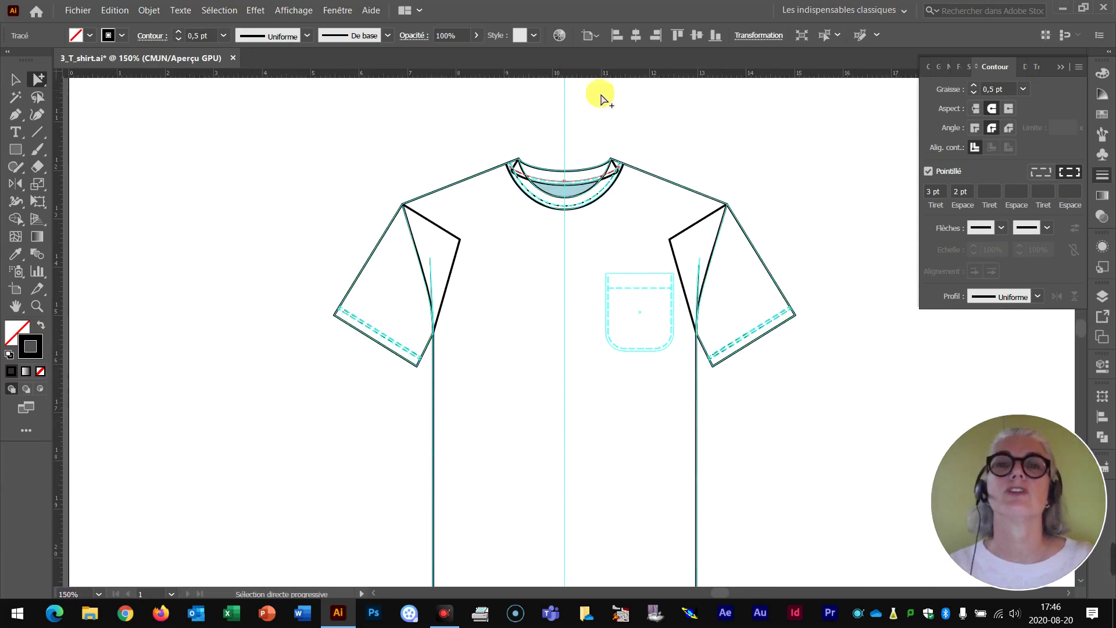
{"action": "left_click", "coordinate": [545, 198]}
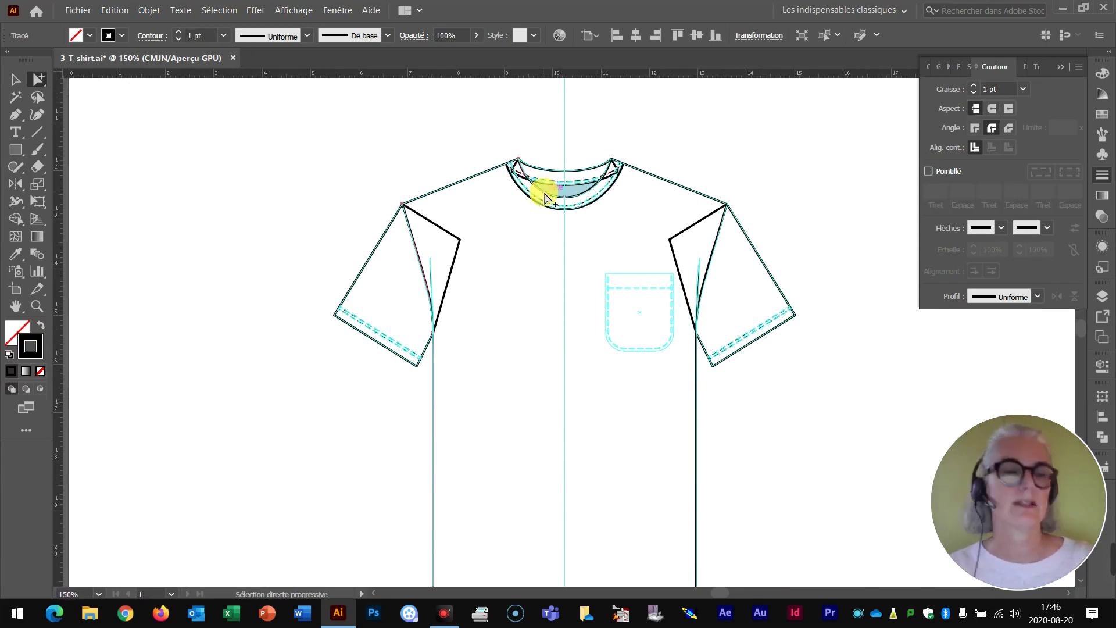
{"action": "left_click", "coordinate": [588, 199], "text": "shift"}
{"action": "left_click", "coordinate": [604, 246], "text": "ctrl"}
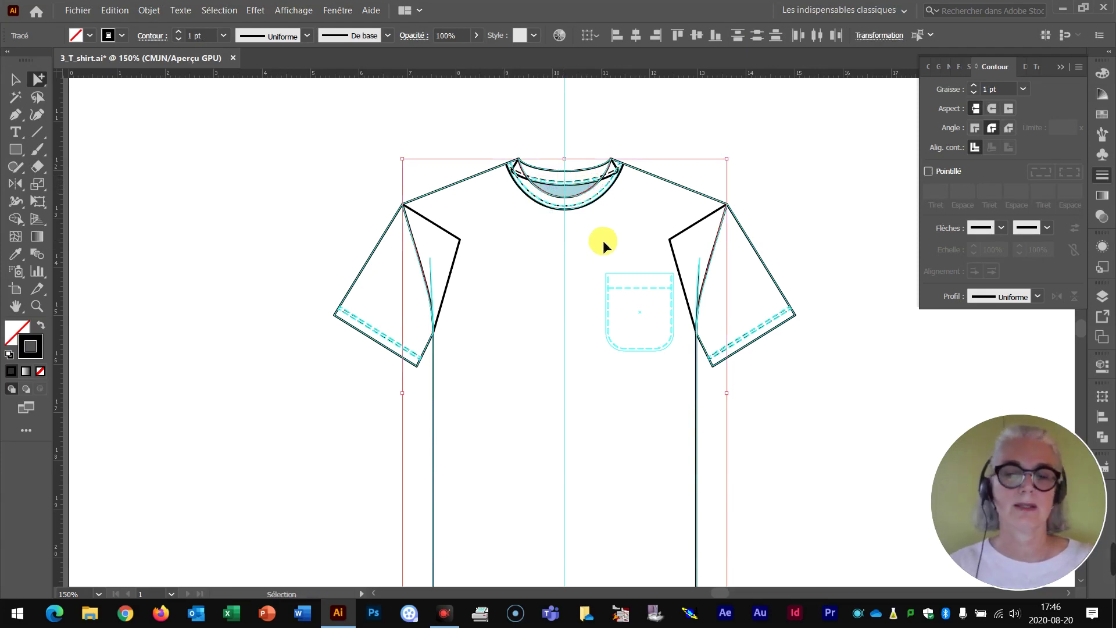
{"action": "key", "text": "alt"}
{"action": "key", "text": "ctrl+j"}
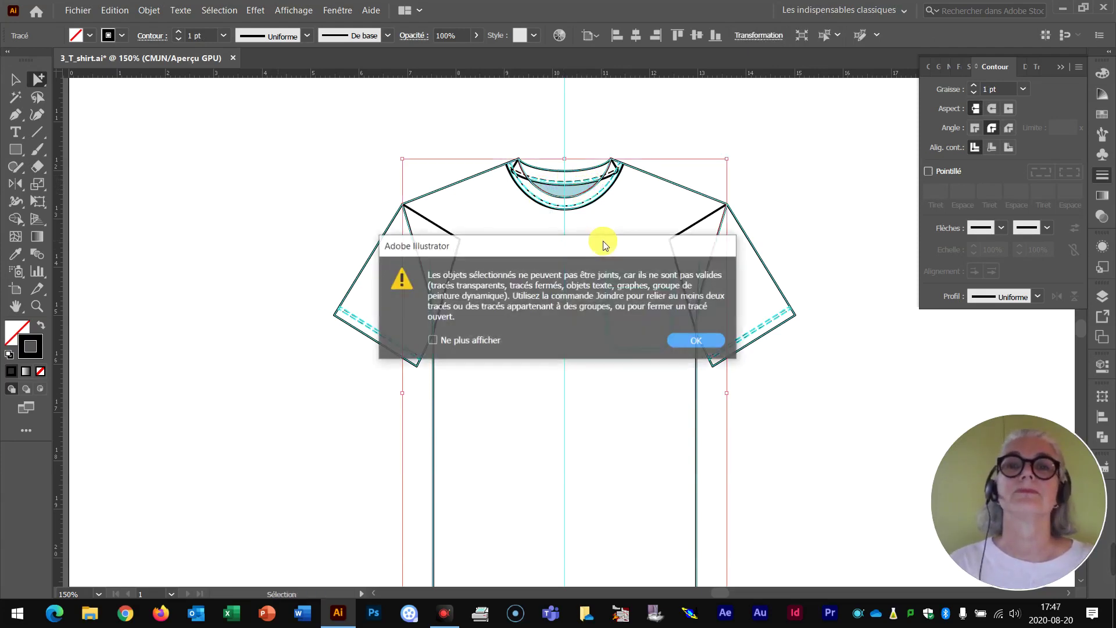
{"action": "left_click", "coordinate": [711, 346]}
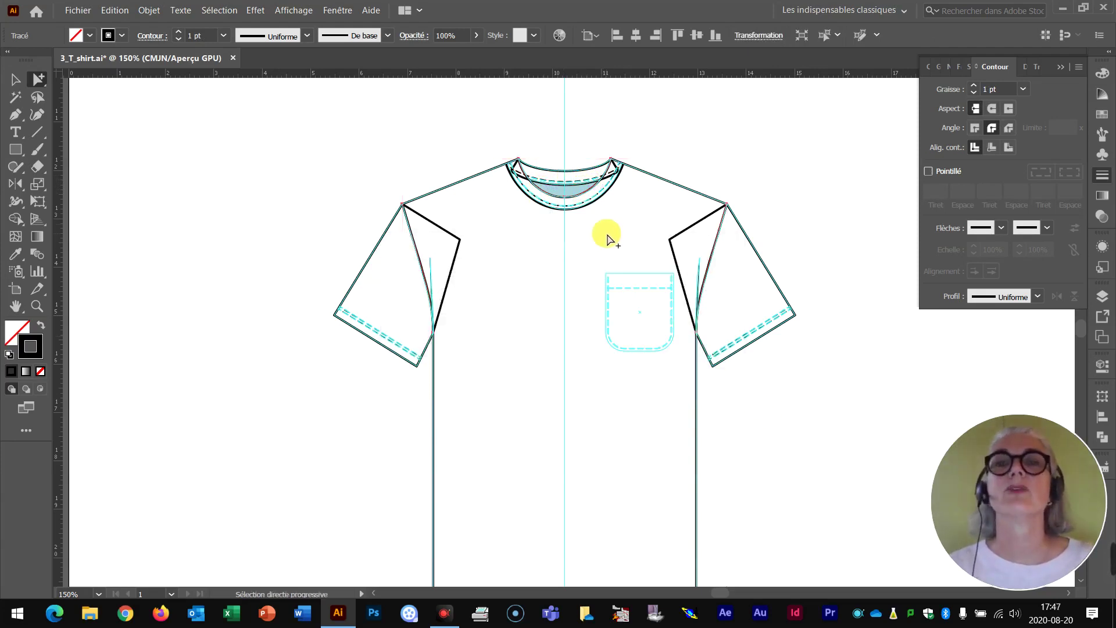
{"action": "scroll", "coordinate": [578, 227], "scroll_direction": "down", "scroll_amount": 5}
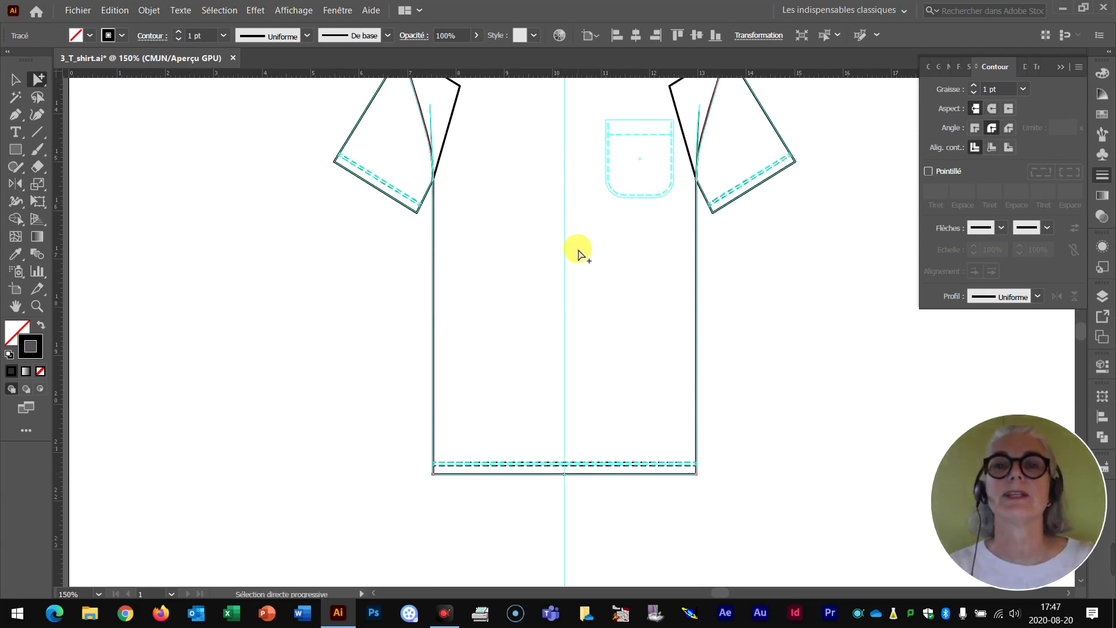
{"action": "scroll", "coordinate": [590, 255], "scroll_direction": "up", "scroll_amount": 4}
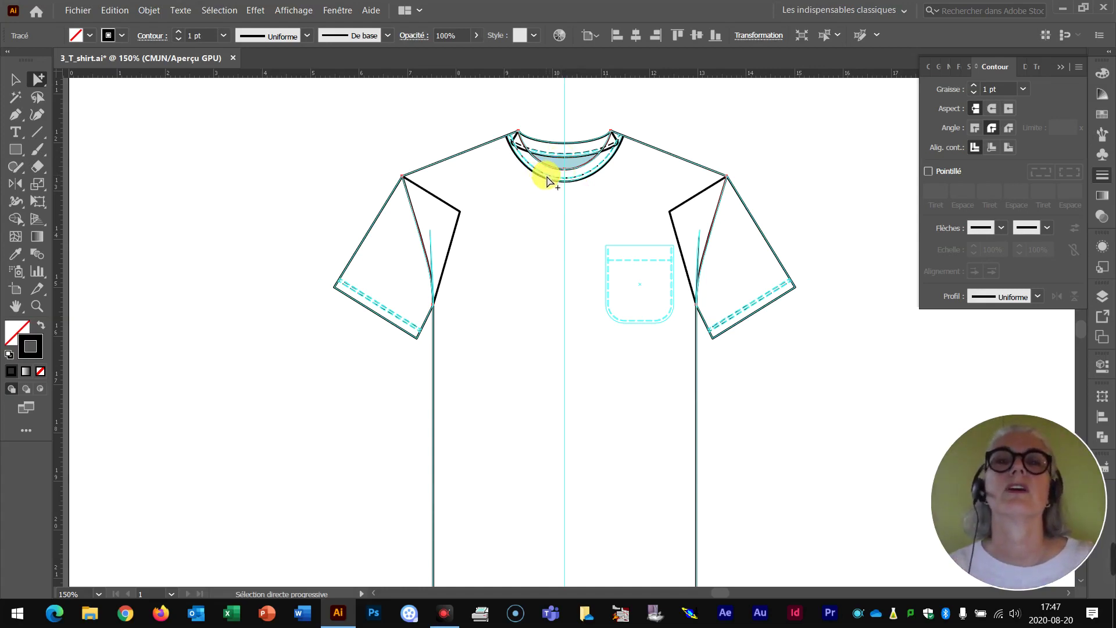
Join the two halves of the front neckline's dashed stitching, and likewise the two halves of its solid outer seam line
{"action": "left_click", "coordinate": [547, 180]}
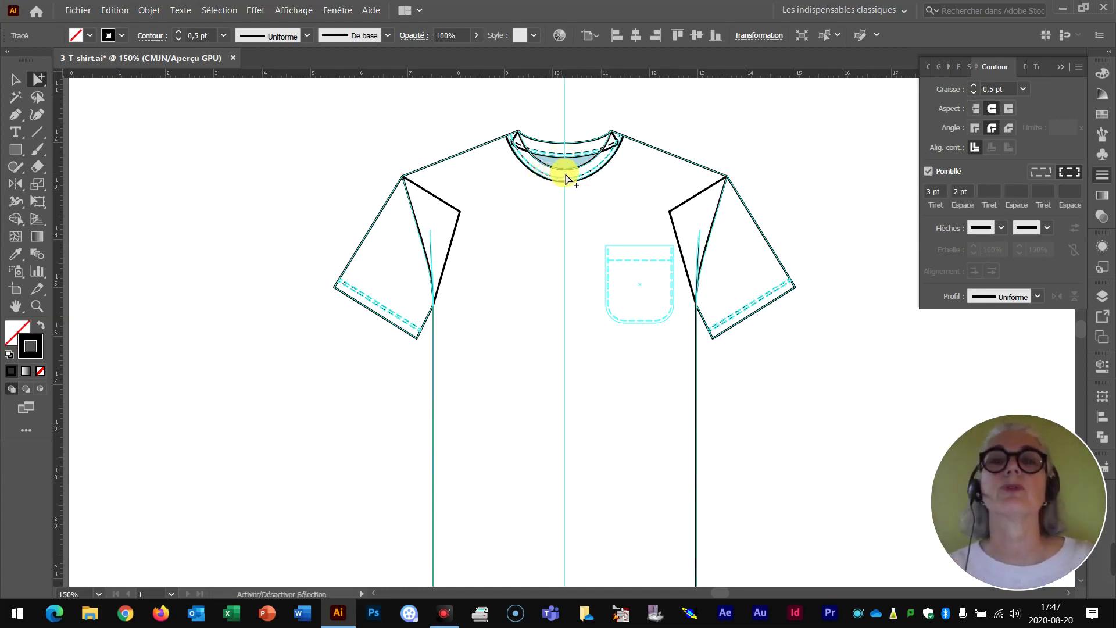
{"action": "left_click", "coordinate": [567, 169], "text": "alt"}
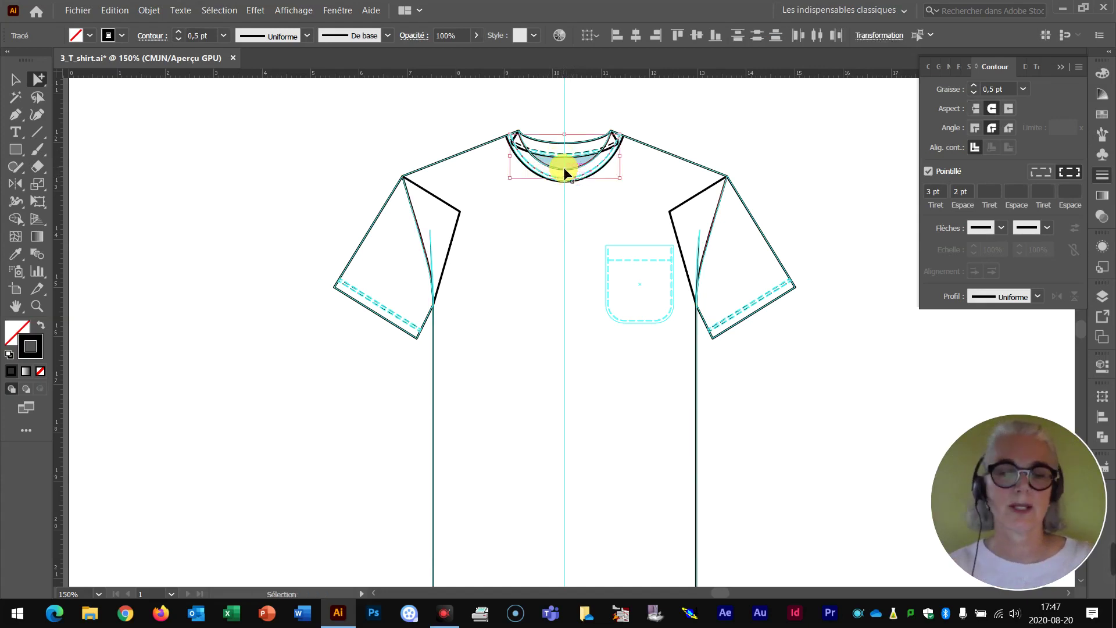
{"action": "left_click", "coordinate": [550, 182], "text": "alt"}
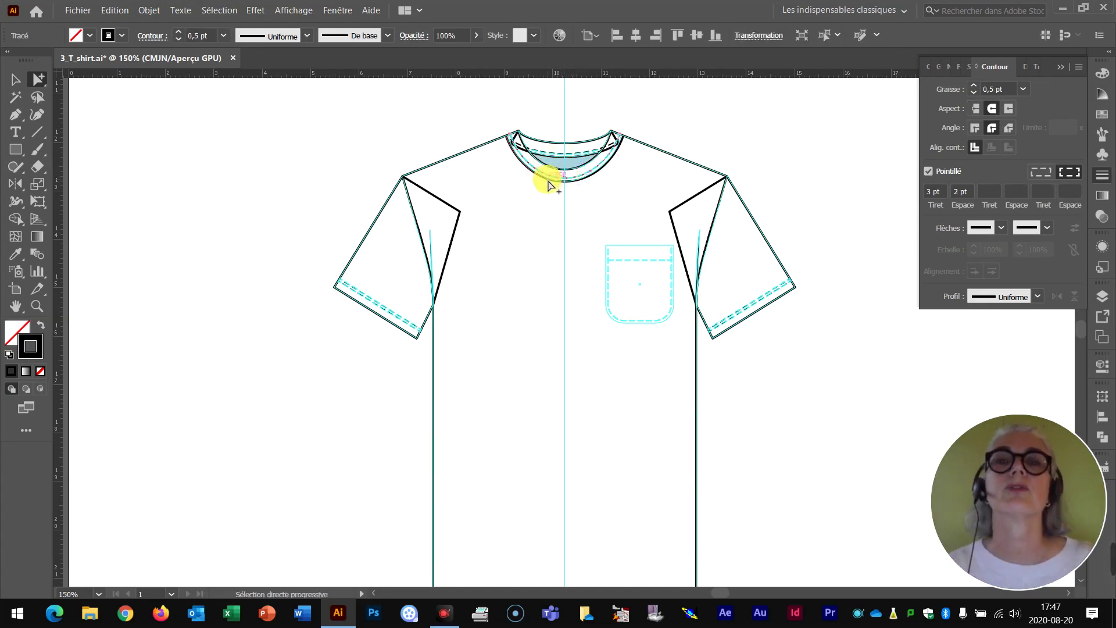
{"action": "left_click", "coordinate": [578, 169], "text": "shift"}
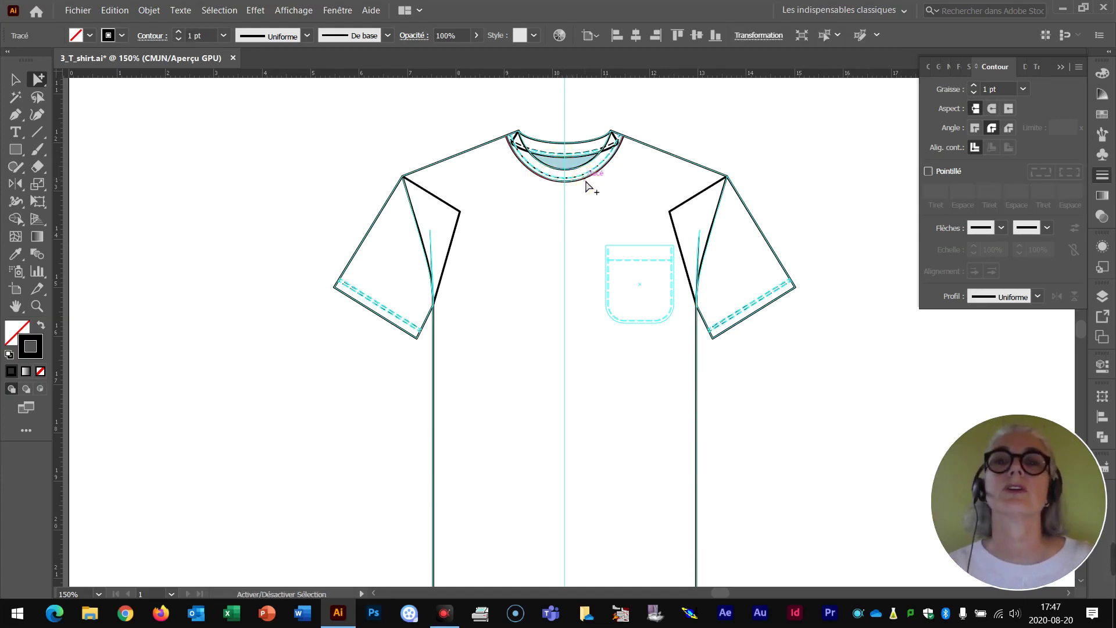
{"action": "left_click", "coordinate": [599, 155]}
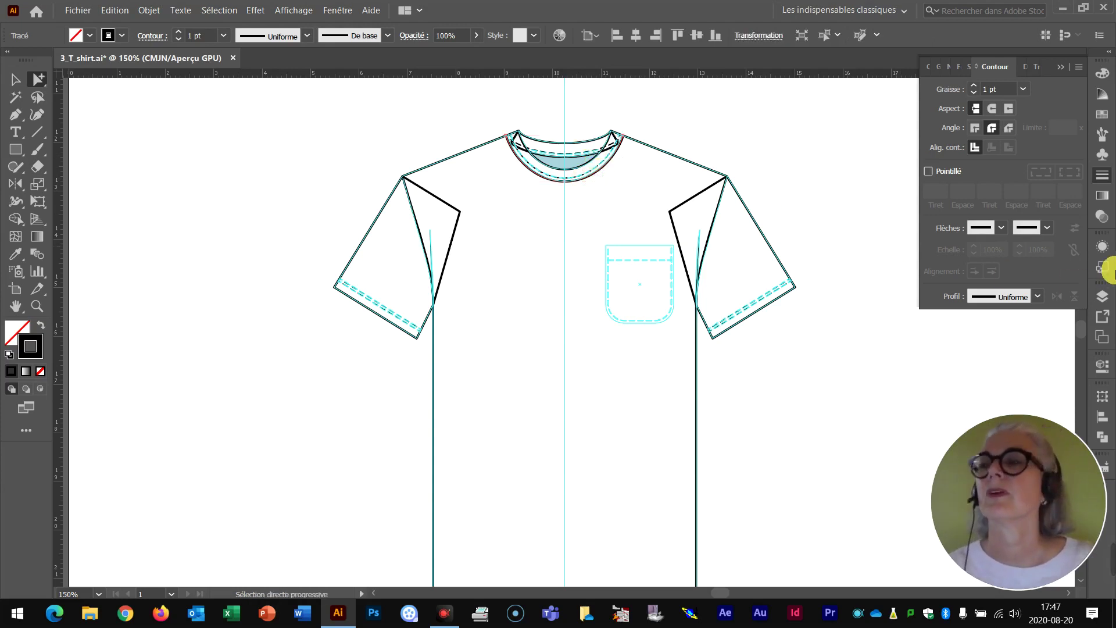
Inspect the paths in the t-shirt layer, deselect everything and reread instructions 9 to 13 above the drawing
{"action": "left_click", "coordinate": [1101, 296]}
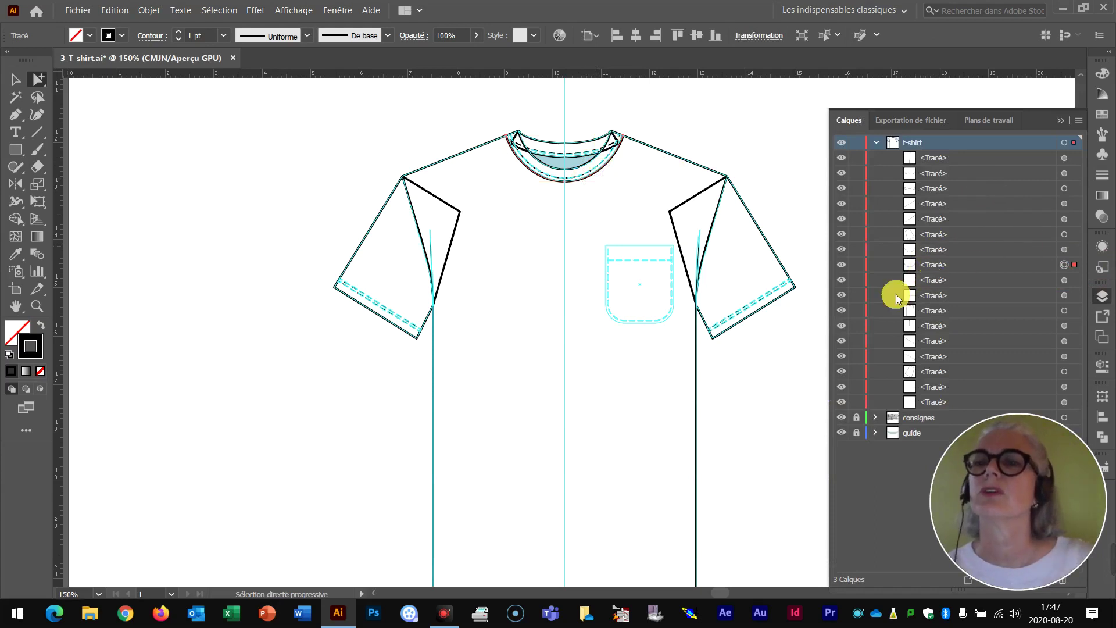
{"action": "left_click", "coordinate": [741, 135]}
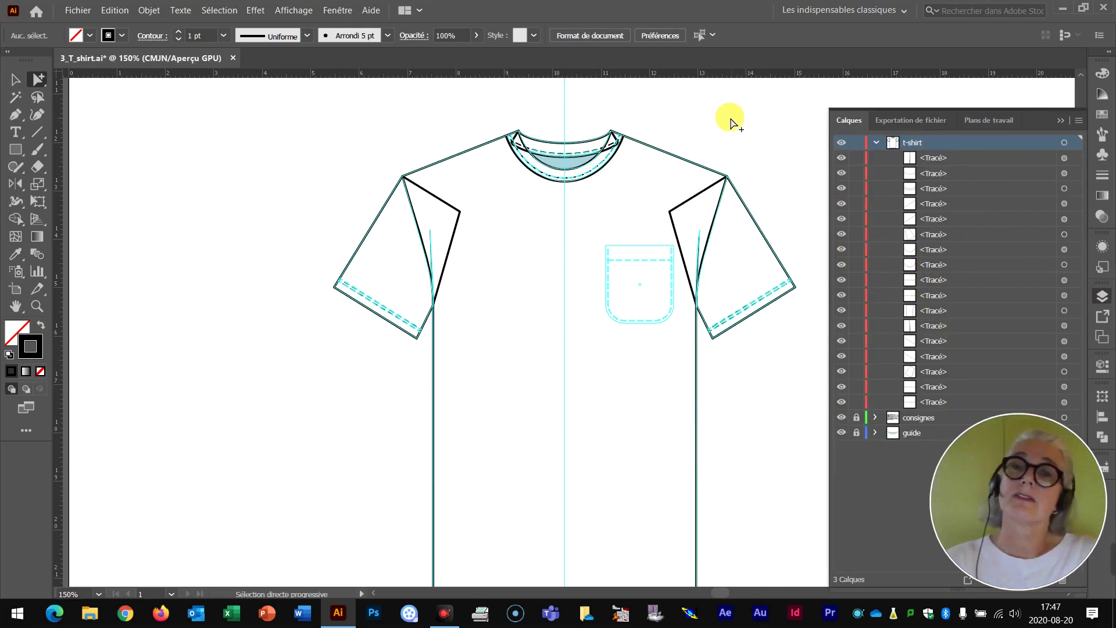
{"action": "scroll", "coordinate": [727, 134], "scroll_direction": "up", "scroll_amount": 3}
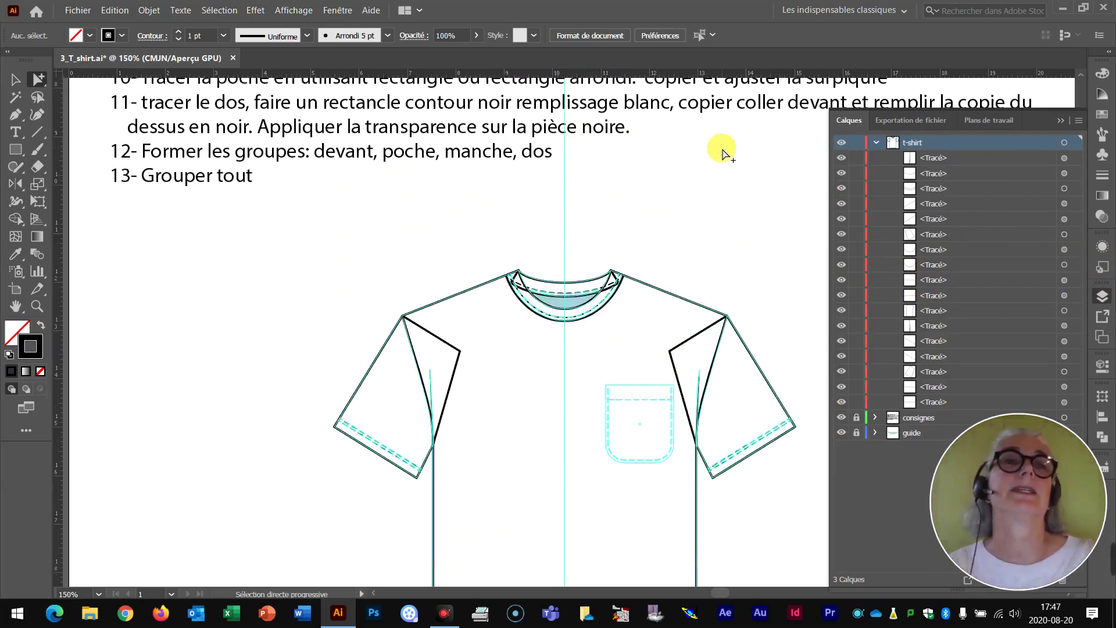
{"action": "scroll", "coordinate": [722, 150], "scroll_direction": "up", "scroll_amount": 3}
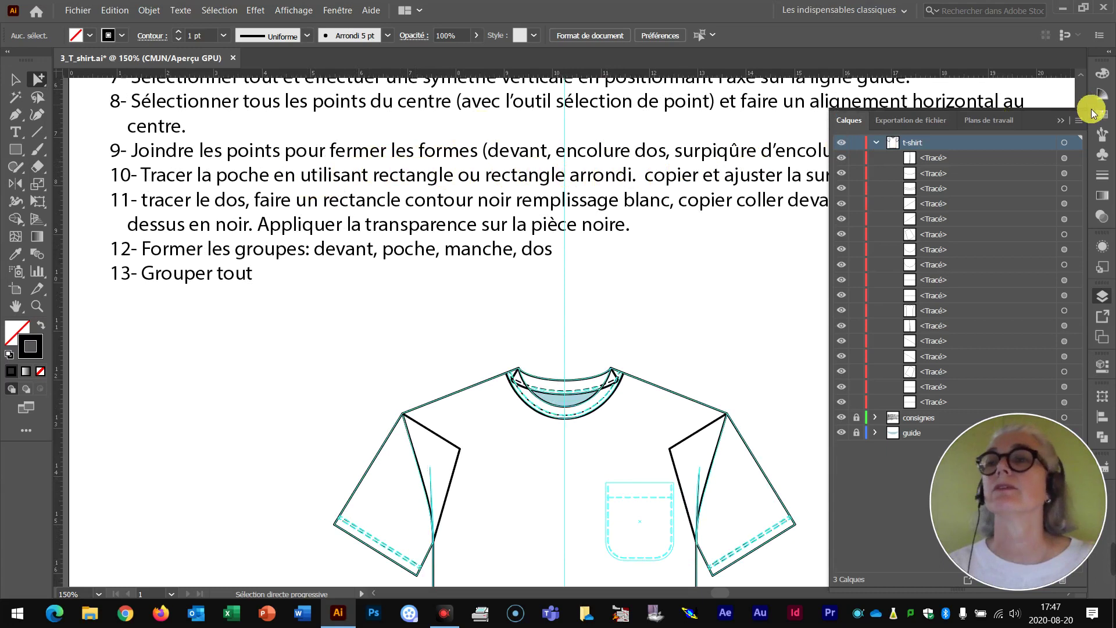
{"action": "left_click", "coordinate": [1067, 124]}
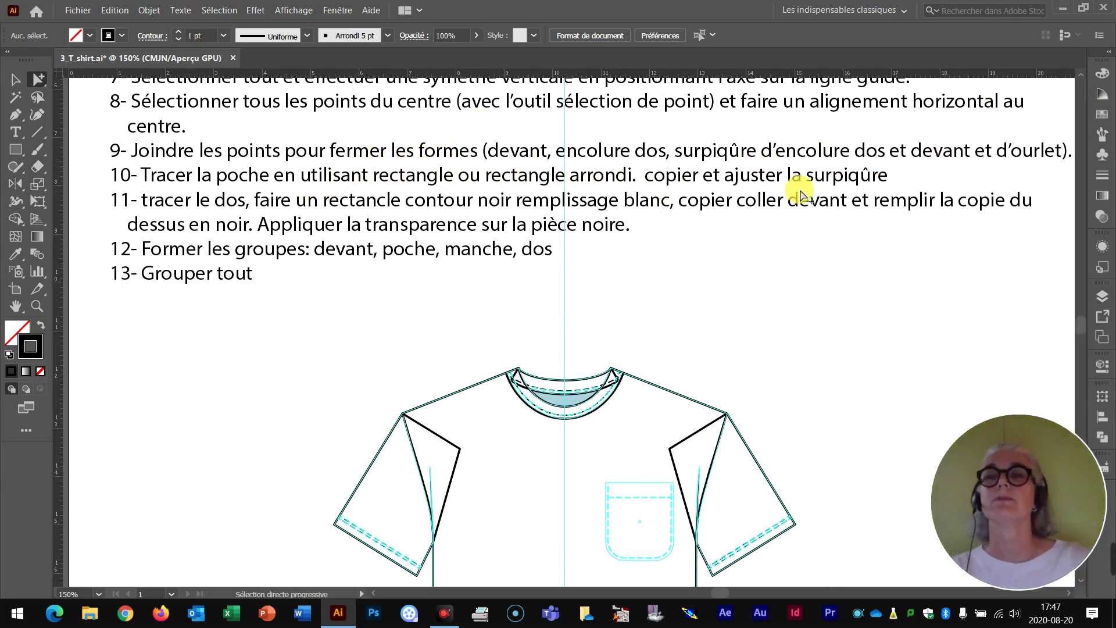
Draw a rectangle matching the outer outline of the chest pocket guide
{"action": "key", "text": "z"}
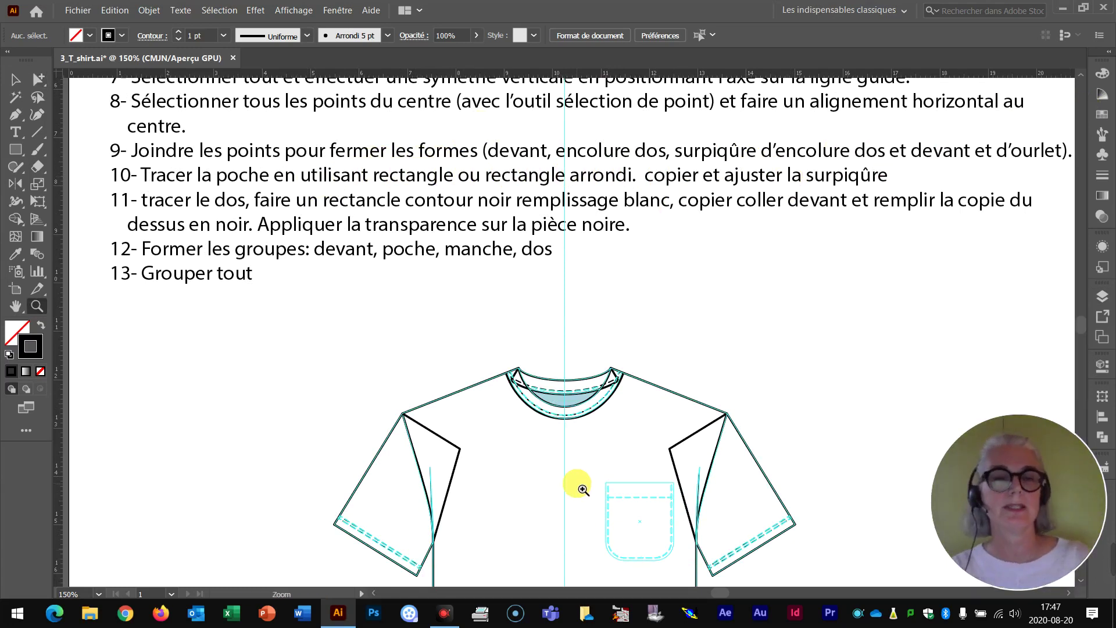
{"action": "left_click", "coordinate": [603, 463]}
{"action": "scroll", "coordinate": [626, 465], "scroll_direction": "down", "scroll_amount": 3}
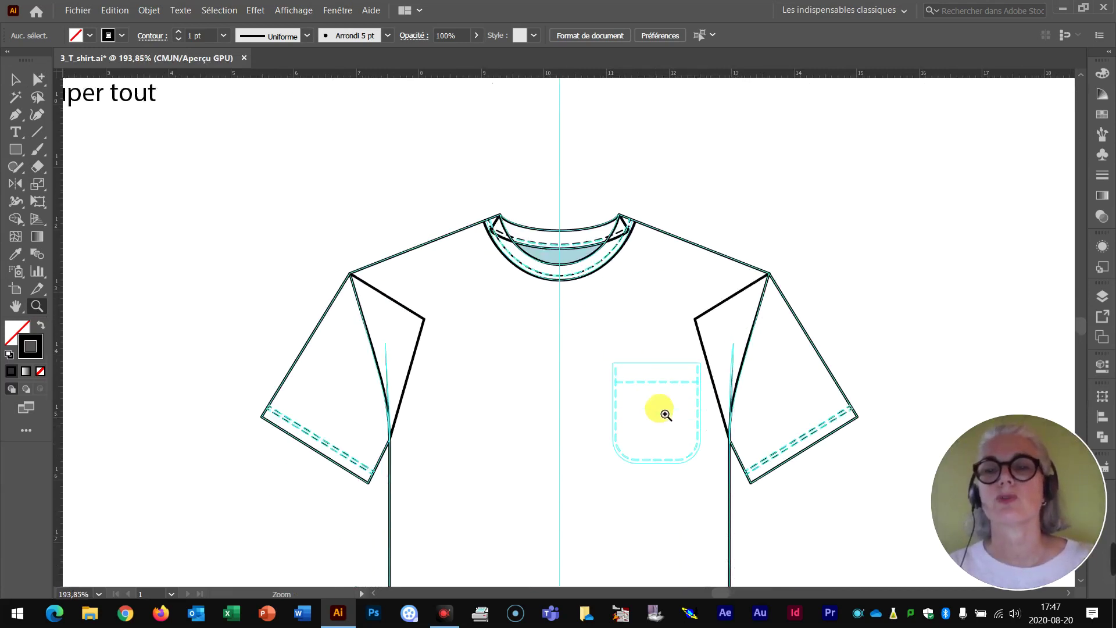
{"action": "left_click", "coordinate": [603, 364]}
{"action": "scroll", "coordinate": [738, 372], "scroll_direction": "down", "scroll_amount": 3}
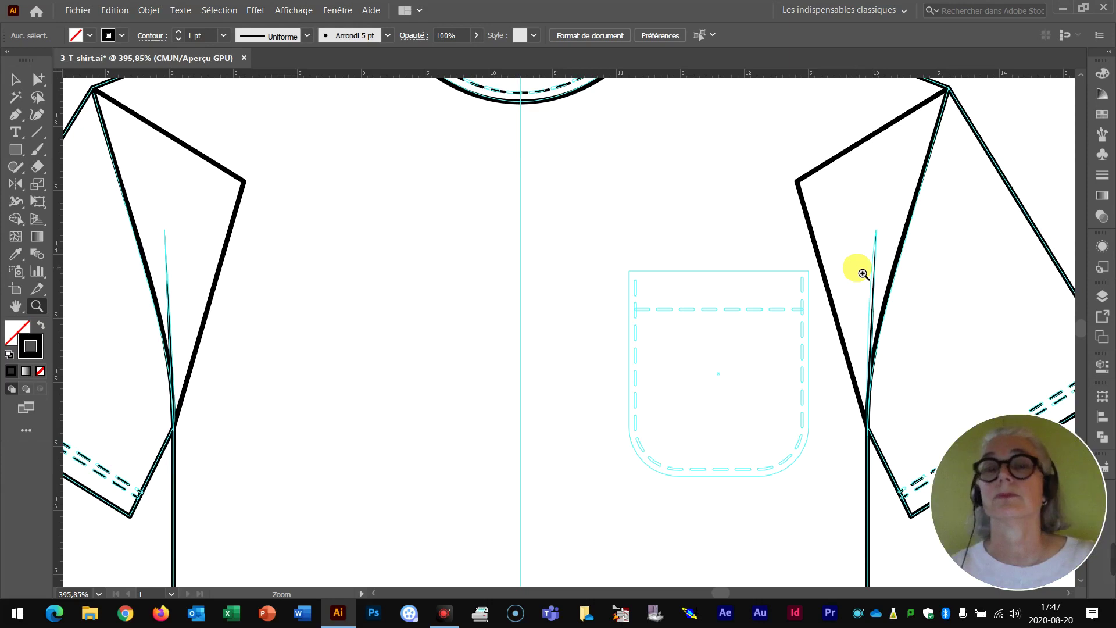
{"action": "left_click", "coordinate": [16, 150]}
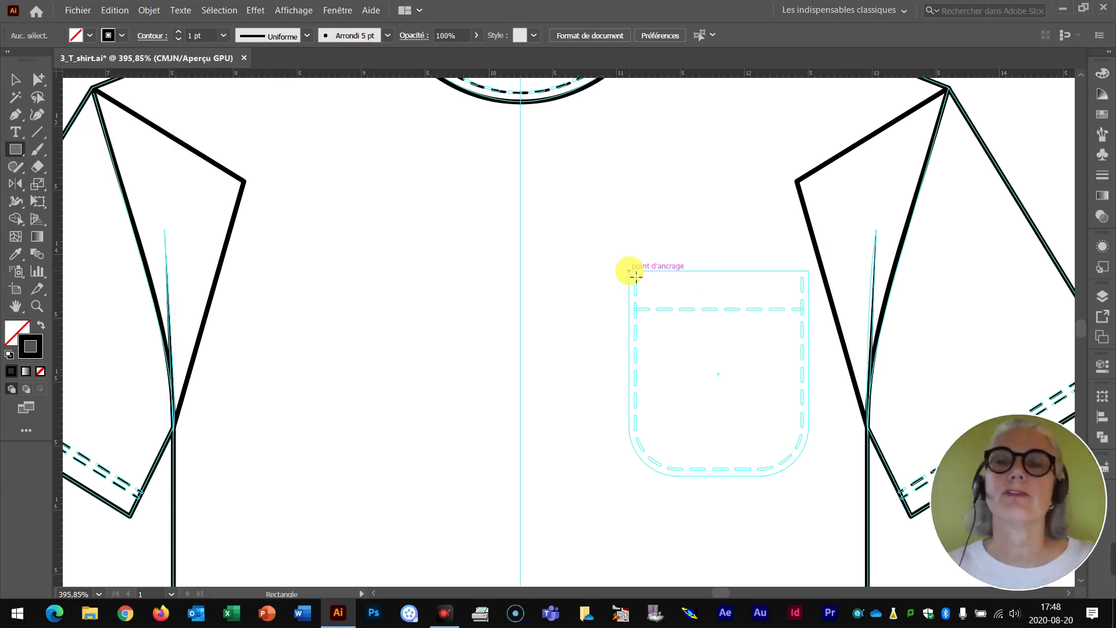
{"action": "left_click_drag", "start_coordinate": [630, 272], "coordinate": [812, 477]}
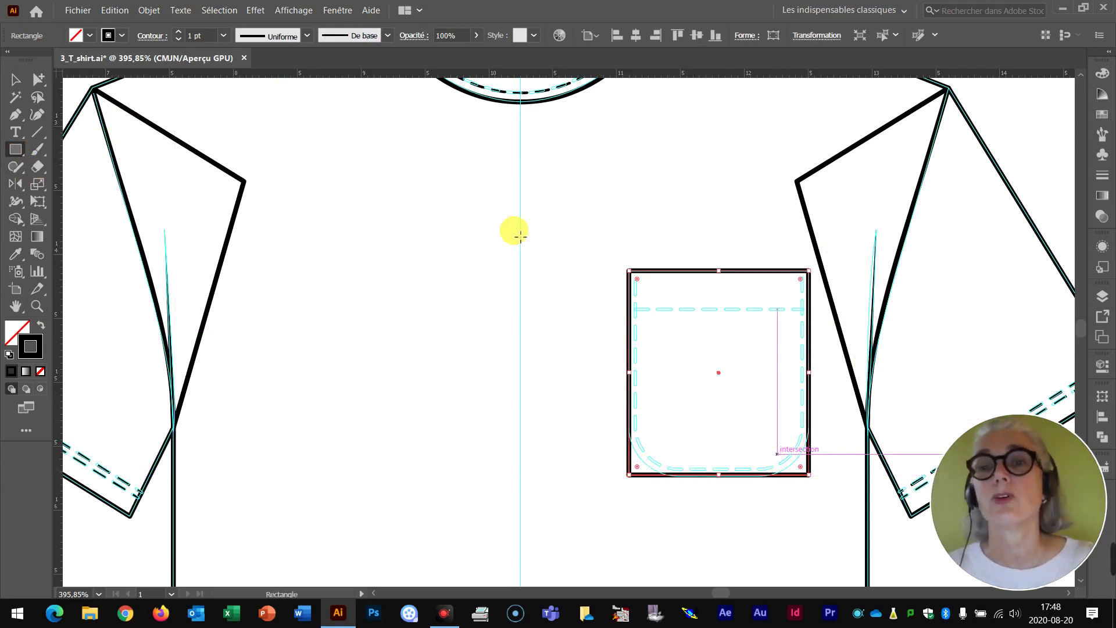
Round the pocket rectangle's two lower corners to a radius of about 0.33 cm to match the guide
{"action": "left_click", "coordinate": [40, 81]}
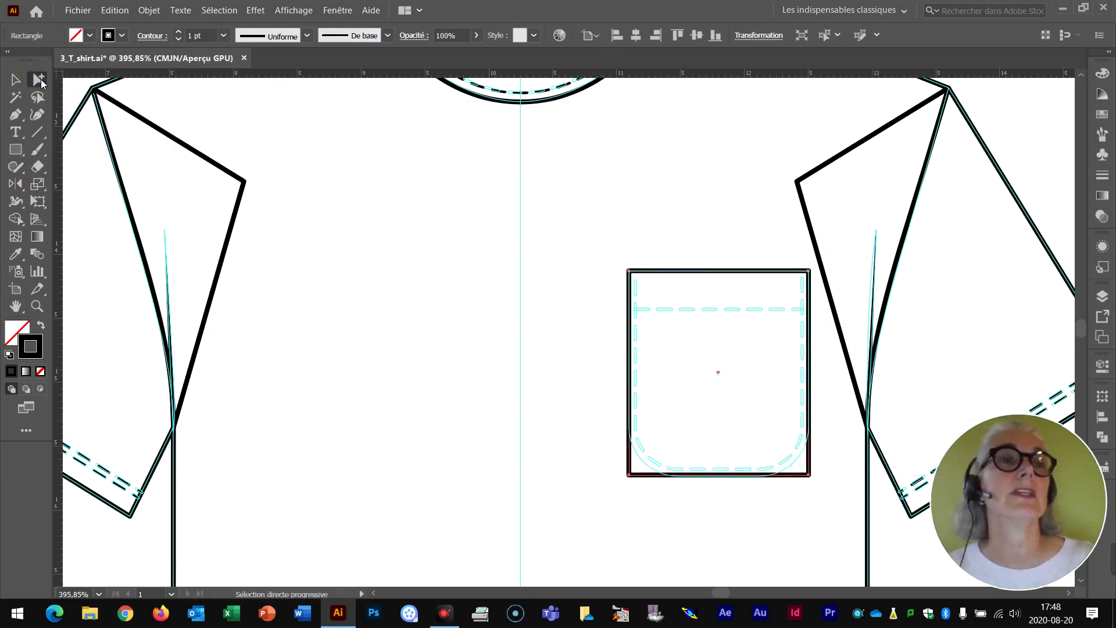
{"action": "left_click_drag", "start_coordinate": [40, 83], "coordinate": [104, 77]}
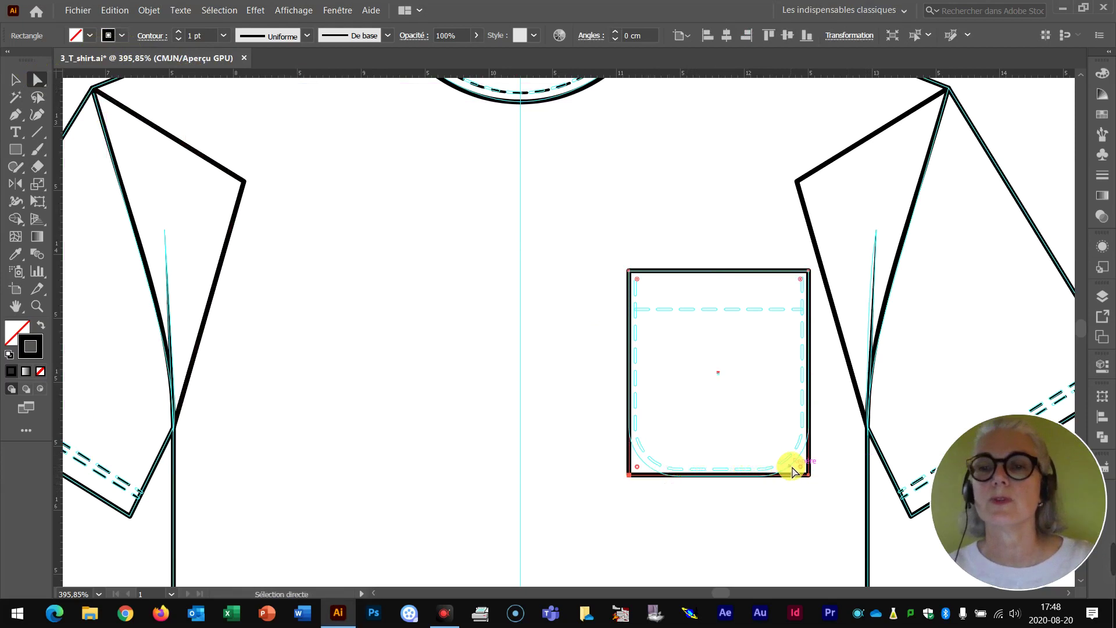
{"action": "left_click_drag", "start_coordinate": [801, 471], "coordinate": [769, 437]}
{"action": "left_click", "coordinate": [738, 466]}
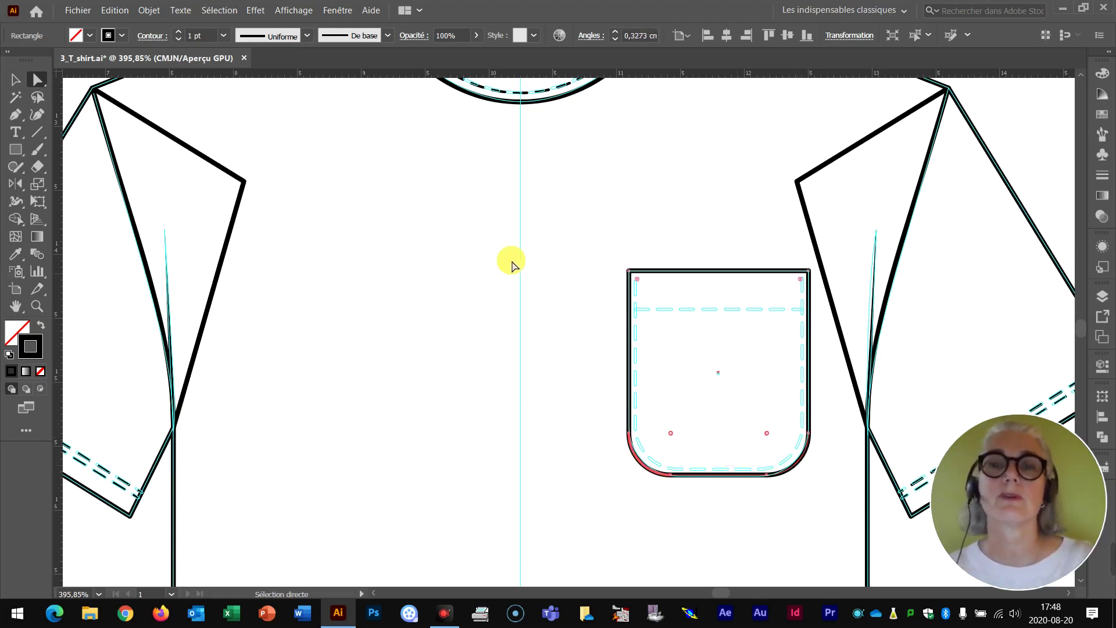
Draw a rounded rectangle about 1.4 by 1.9 cm with a 0.32 cm corner radius over the pocket, extending above its upper edge
{"action": "left_click", "coordinate": [17, 154]}
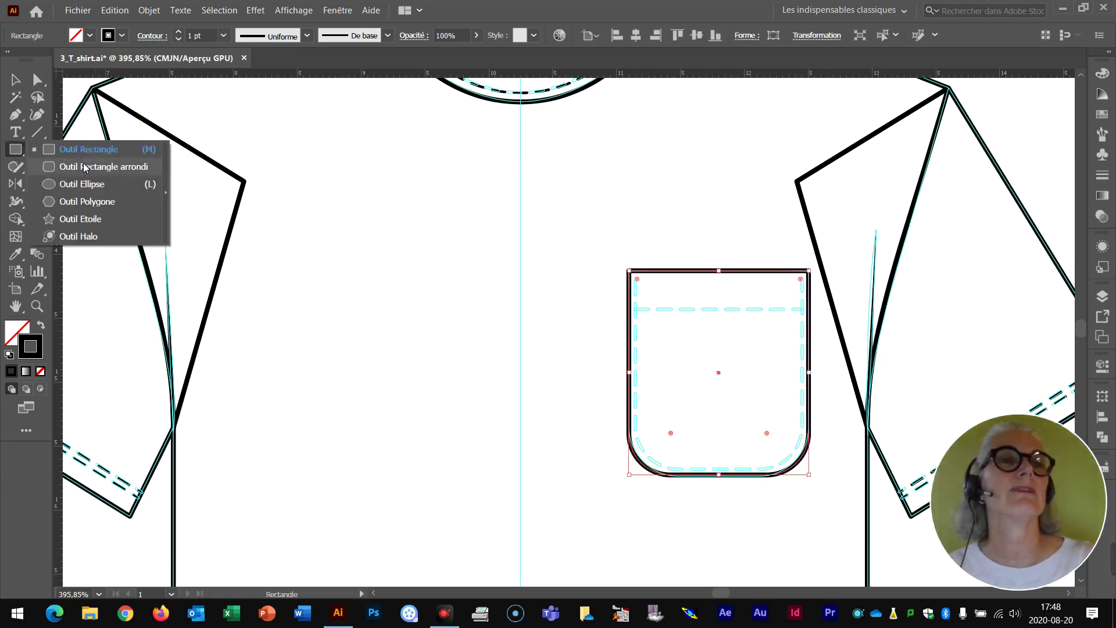
{"action": "left_click", "coordinate": [85, 167]}
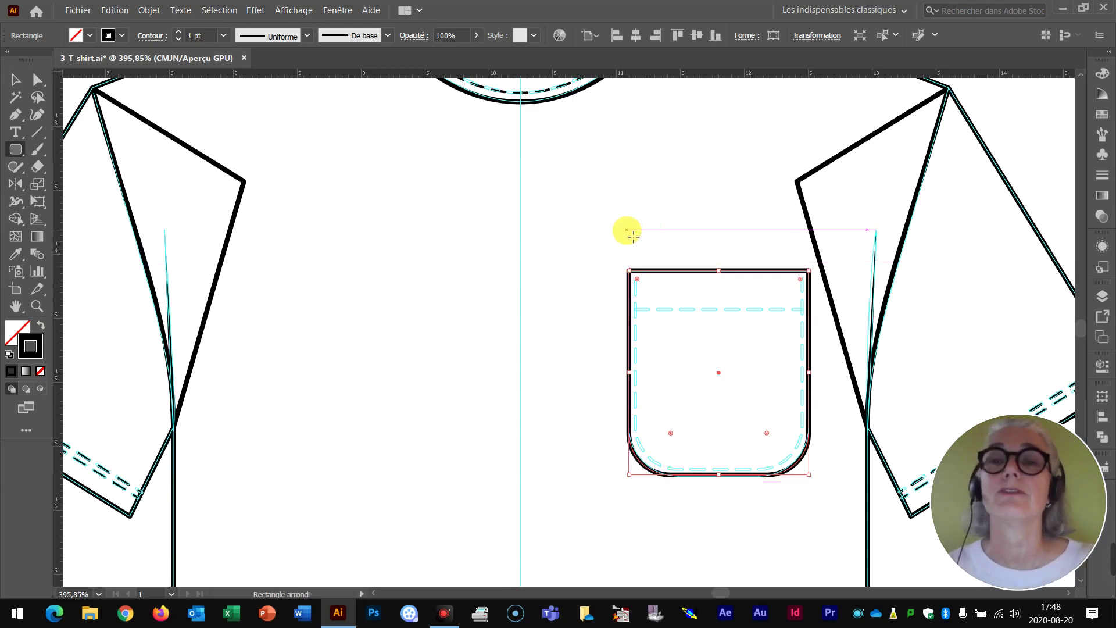
{"action": "left_click_drag", "start_coordinate": [630, 226], "coordinate": [820, 480]}
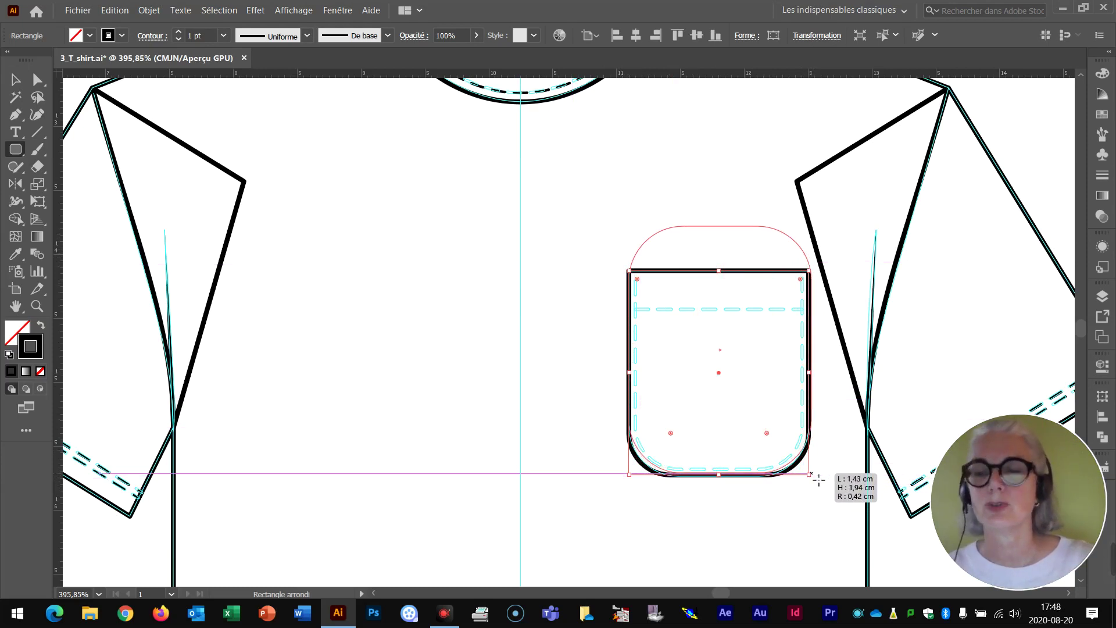
{"action": "key", "text": "Down"}
{"action": "key", "text": "Down"}
{"action": "key", "text": "Down"}
{"action": "left_click_drag", "start_coordinate": [819, 479], "coordinate": [821, 480]}
{"action": "key", "text": "Up"}
{"action": "key", "text": "Up"}
{"action": "key", "text": "Down"}
{"action": "key", "text": "Down"}
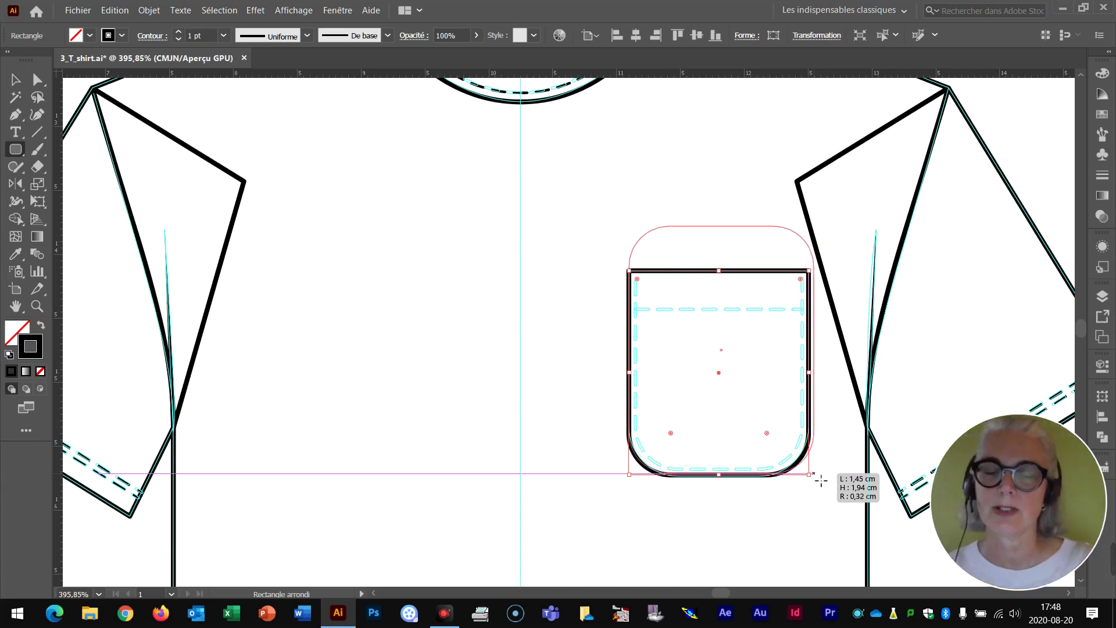
{"action": "left_click_drag", "start_coordinate": [821, 480], "coordinate": [818, 474]}
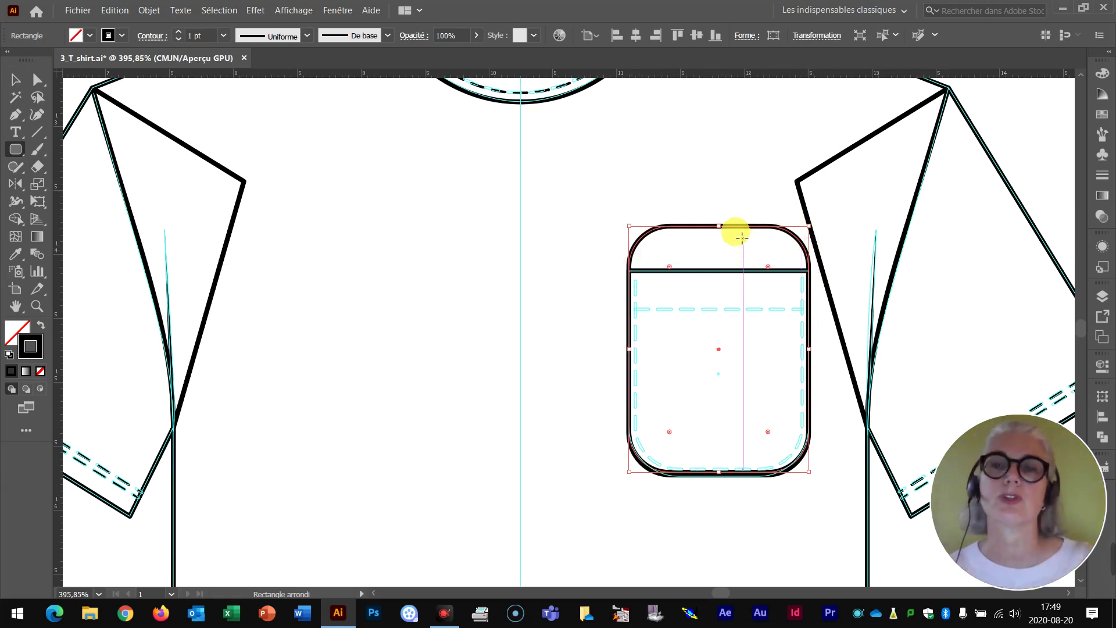
Move the rounded rectangle across the centre guide, away from the pocket, and square only its two upper corners
{"action": "key", "text": "v"}
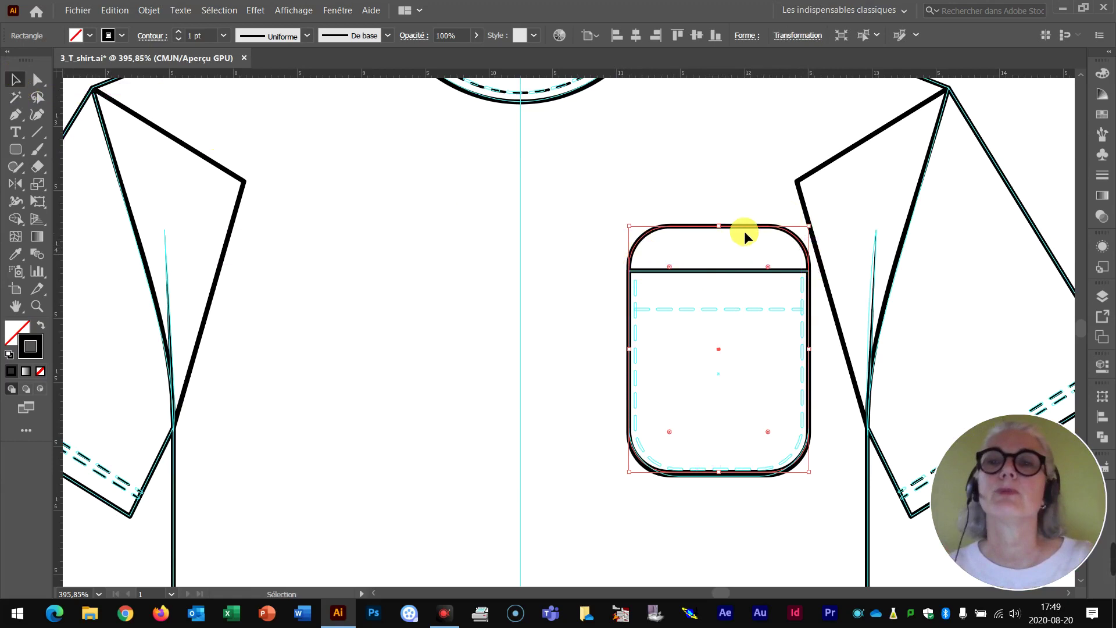
{"action": "left_click_drag", "start_coordinate": [744, 226], "coordinate": [428, 225]}
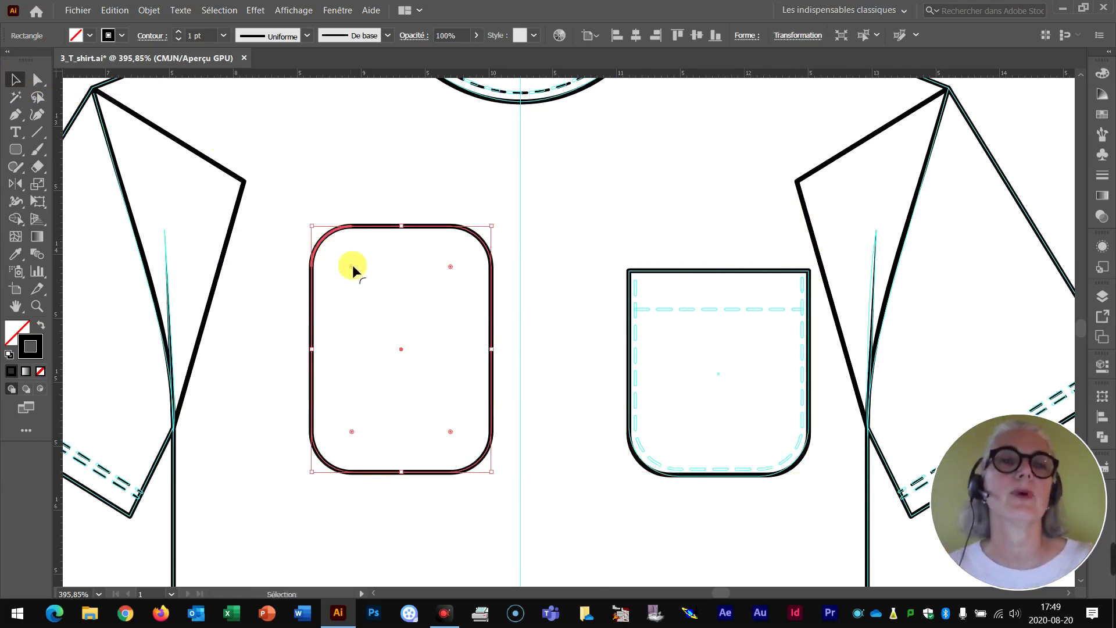
{"action": "left_click_drag", "start_coordinate": [352, 266], "coordinate": [316, 214]}
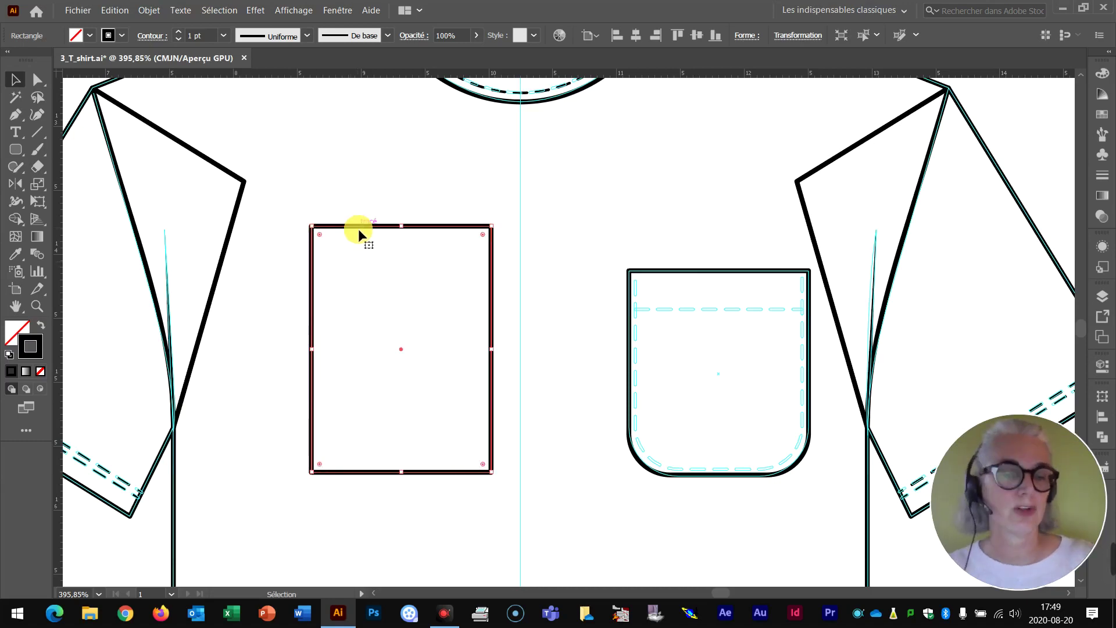
{"action": "key", "text": "ctrl+z"}
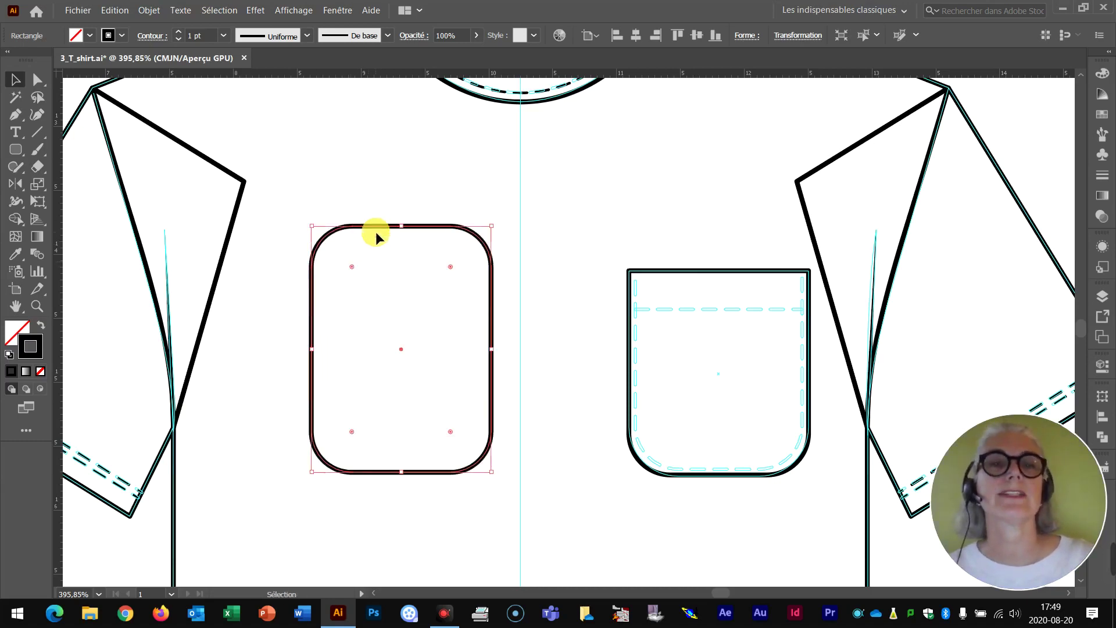
{"action": "left_click", "coordinate": [352, 266]}
{"action": "left_click", "coordinate": [451, 267], "text": "shift"}
{"action": "left_click_drag", "start_coordinate": [350, 268], "coordinate": [309, 207]}
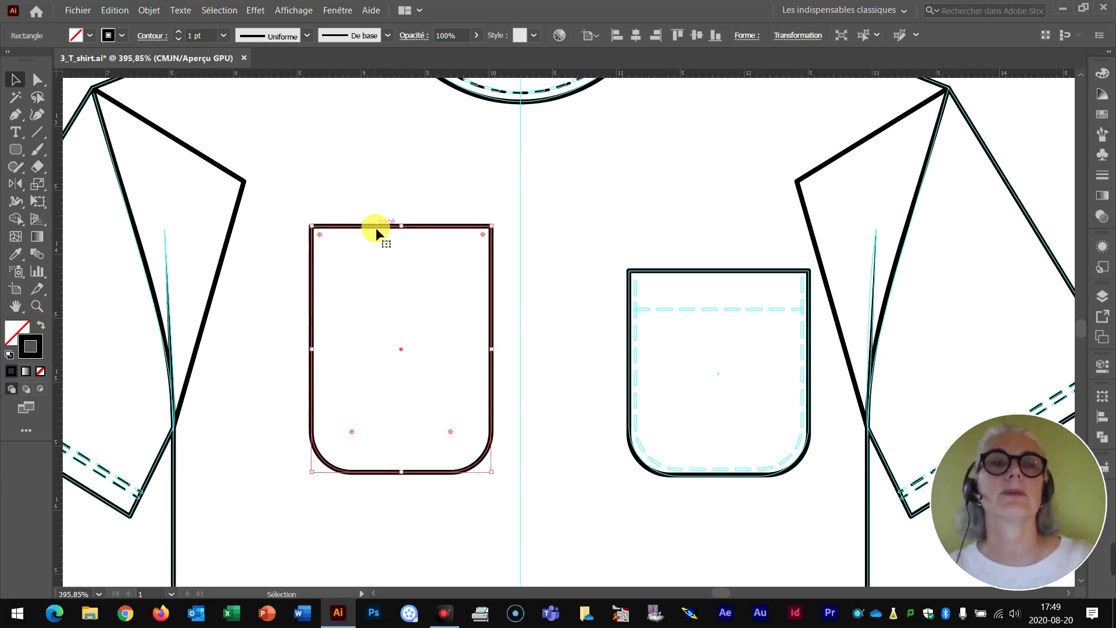
Fit the square-topped rounded shape over the chest pocket, resizing it to the guide, and remove this alternative version
{"action": "left_click_drag", "start_coordinate": [375, 228], "coordinate": [721, 282]}
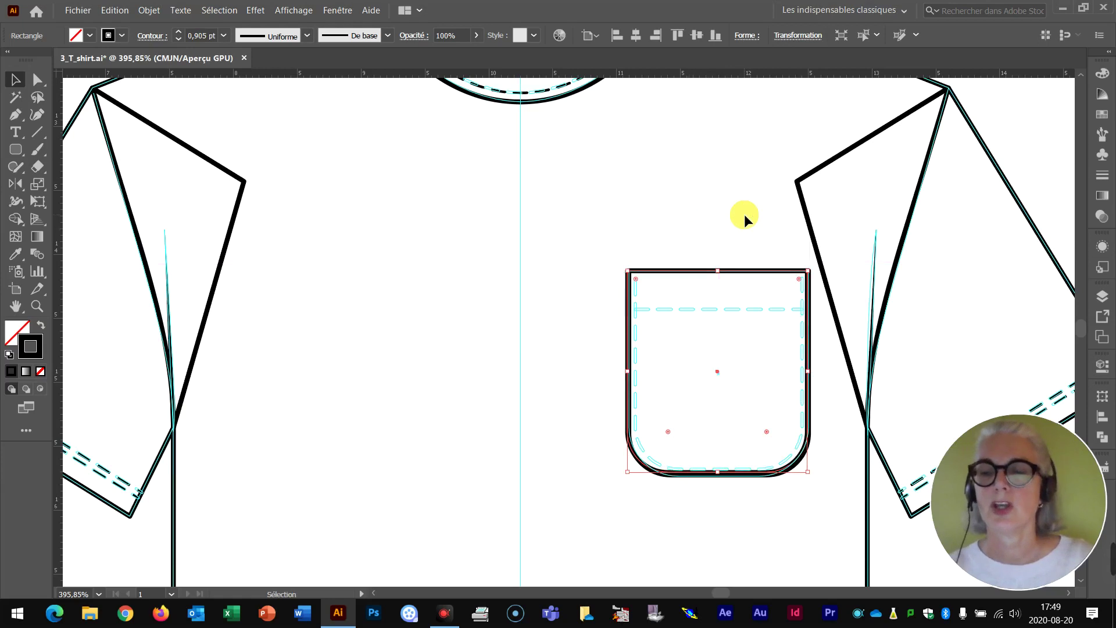
{"action": "left_click", "coordinate": [744, 214]}
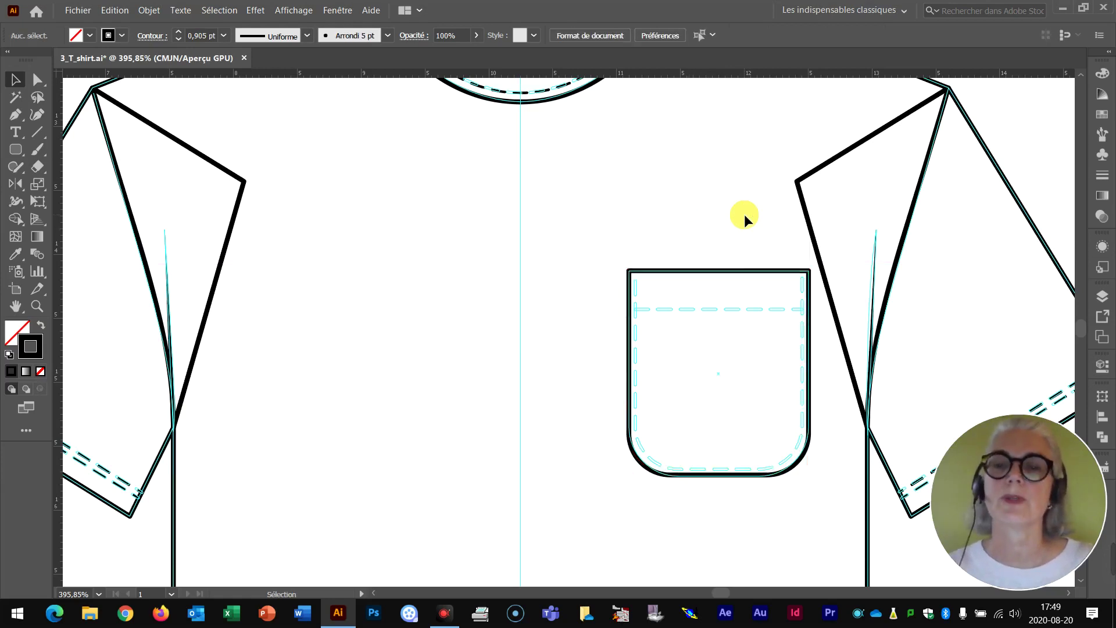
Duplicate the pocket outline in place and shrink the copy's sides and lower edge to match the dashed stitching guide
{"action": "left_click", "coordinate": [723, 271]}
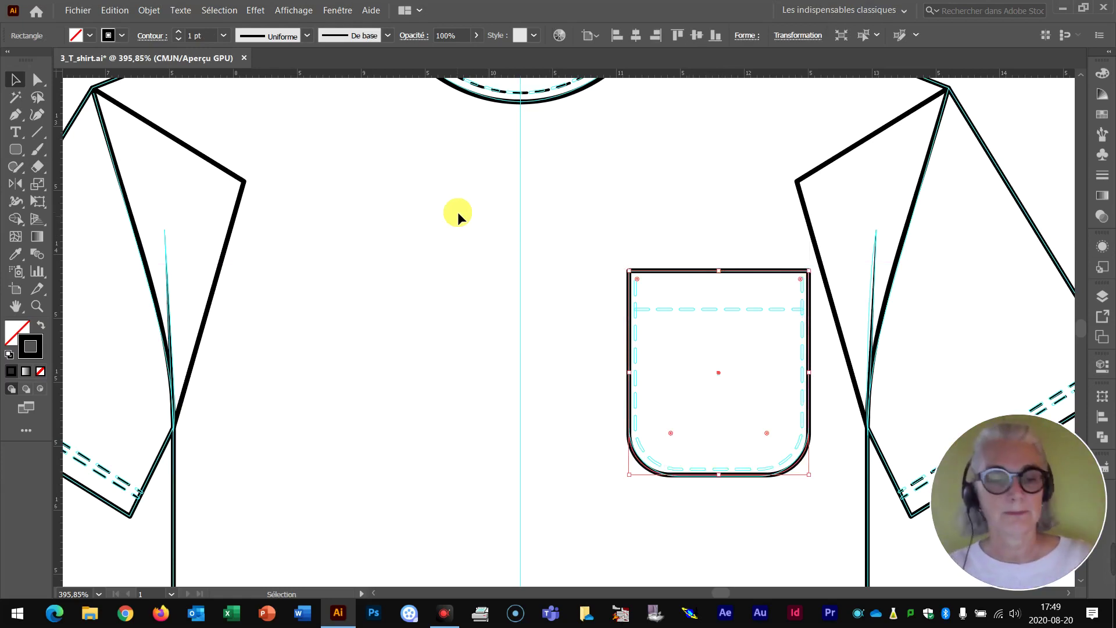
{"action": "key", "text": "a"}
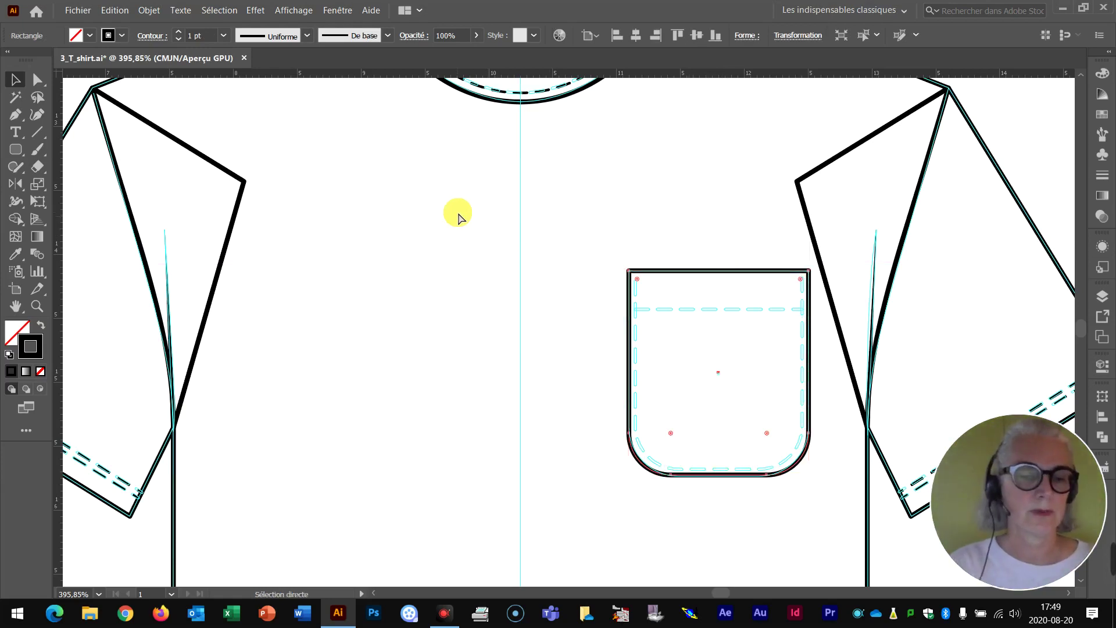
{"action": "key", "text": "v"}
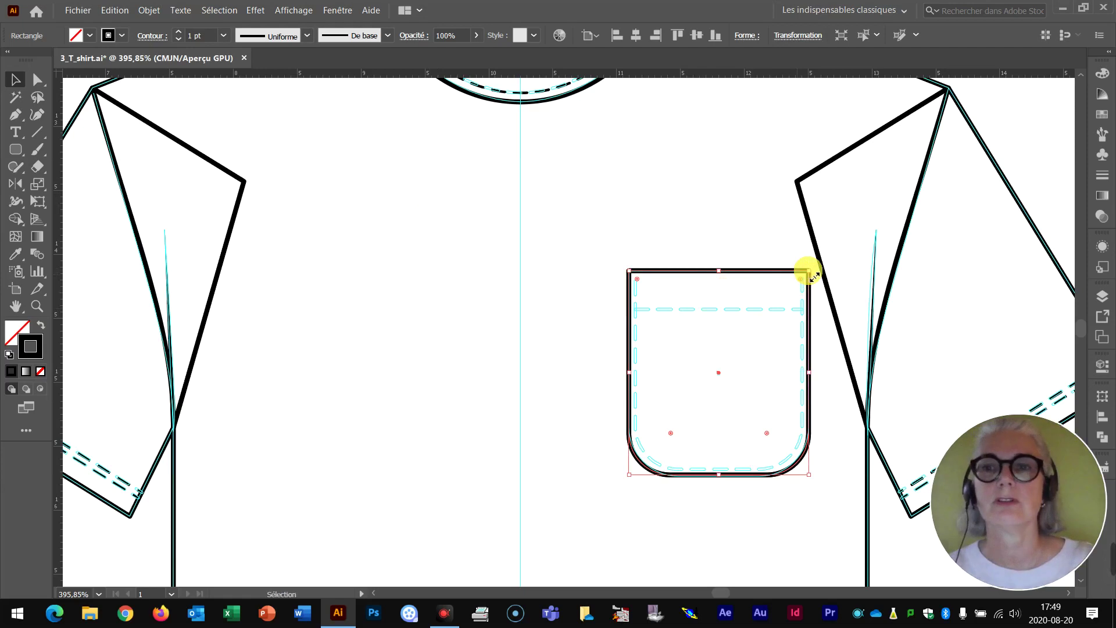
{"action": "left_click_drag", "start_coordinate": [812, 376], "coordinate": [809, 379]}
{"action": "left_click", "coordinate": [719, 361]}
{"action": "left_click_drag", "start_coordinate": [638, 378], "coordinate": [644, 378]}
{"action": "left_click_drag", "start_coordinate": [722, 478], "coordinate": [723, 468]}
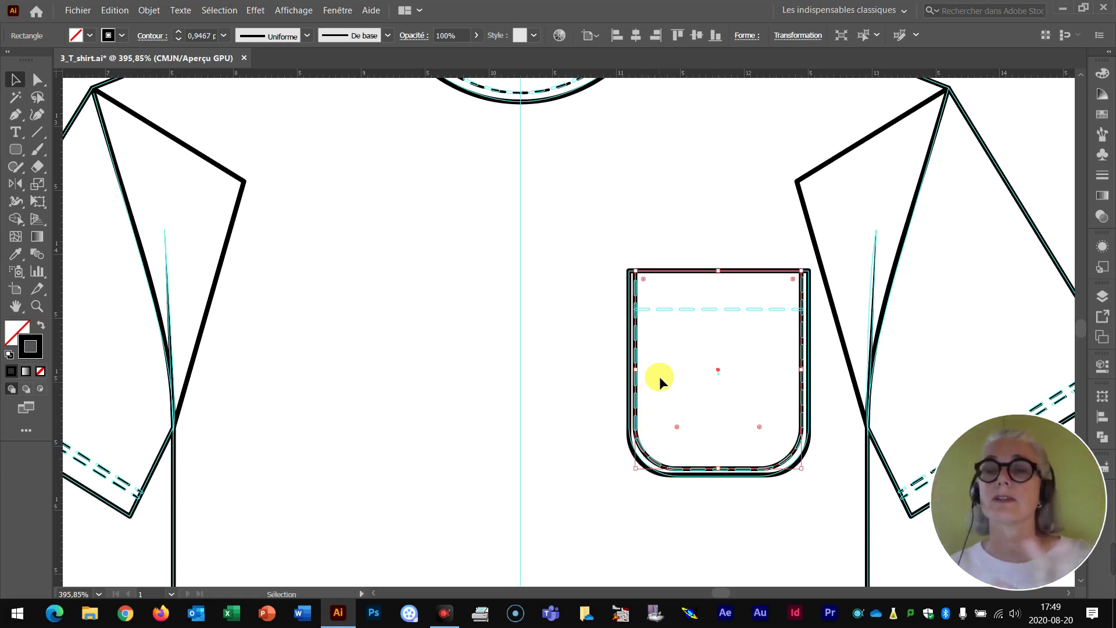
Cut the inner pocket outline at its two upper corners with the Scissors tool
{"action": "left_click", "coordinate": [719, 271]}
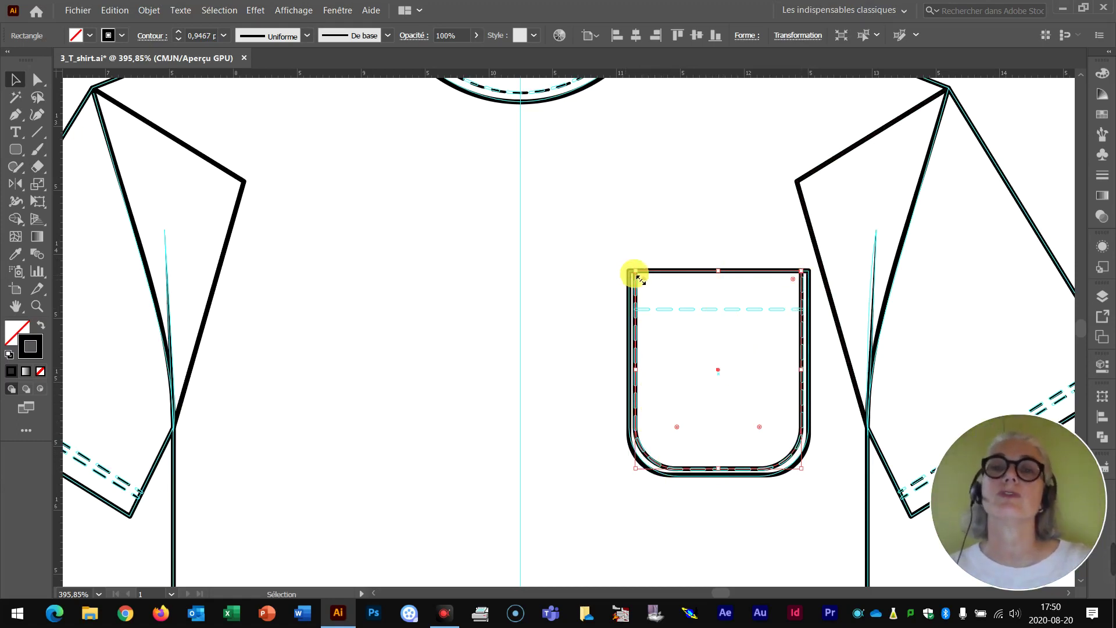
{"action": "left_click", "coordinate": [38, 167]}
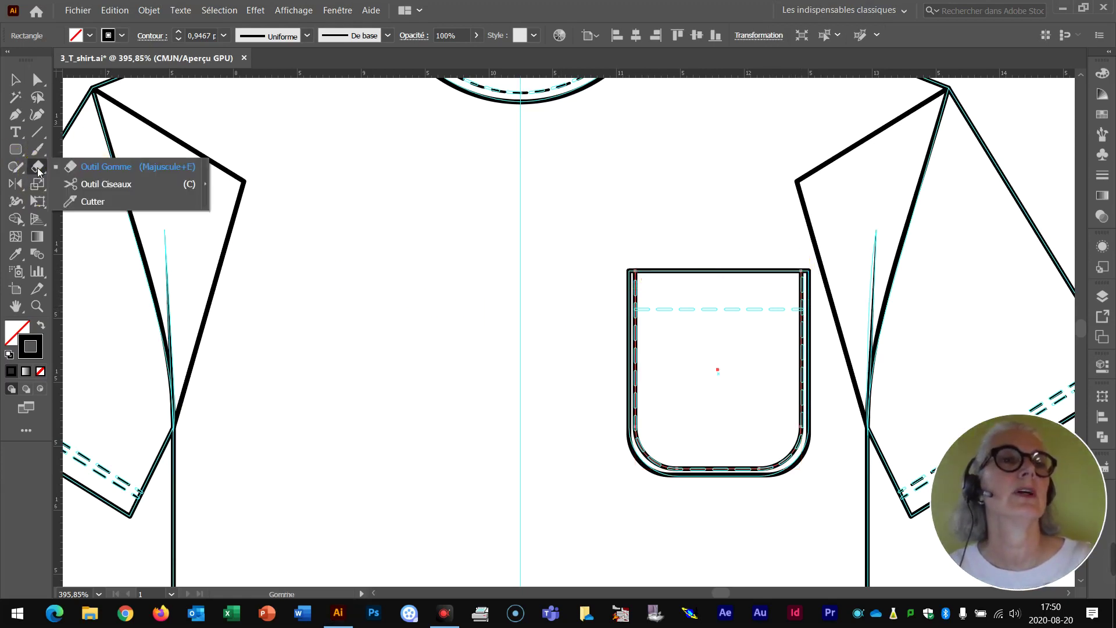
{"action": "left_click", "coordinate": [100, 185]}
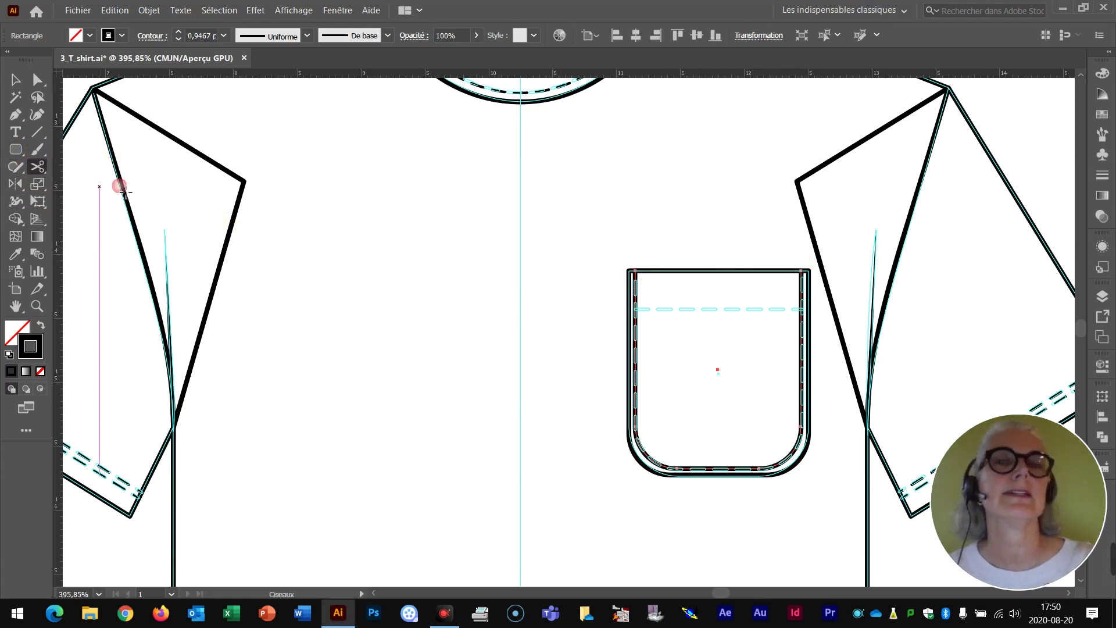
{"action": "left_click", "coordinate": [637, 276]}
{"action": "left_click", "coordinate": [805, 272]}
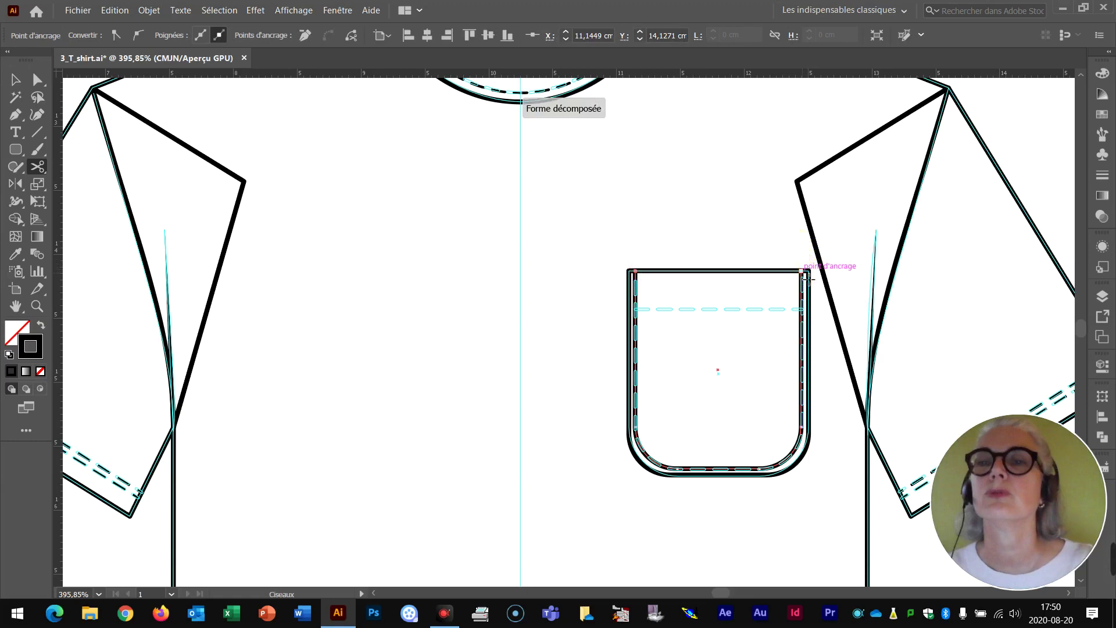
Move the inner outline's detached upper segment down onto the horizontal stitching guide across the pocket
{"action": "left_click", "coordinate": [36, 80]}
{"action": "left_click", "coordinate": [711, 275]}
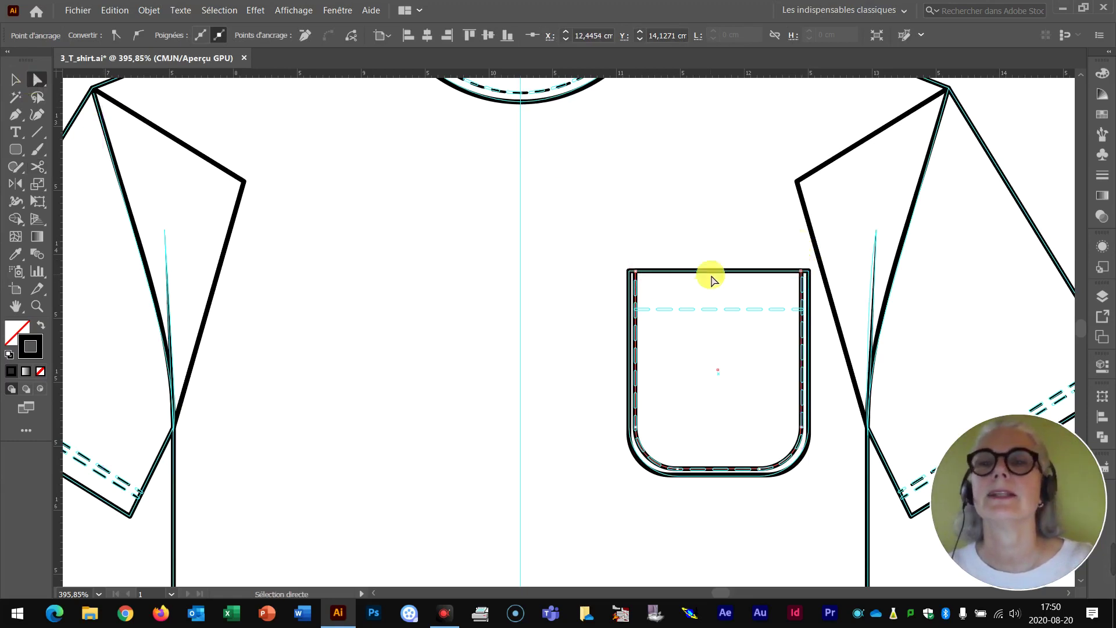
{"action": "left_click_drag", "start_coordinate": [711, 272], "coordinate": [707, 312]}
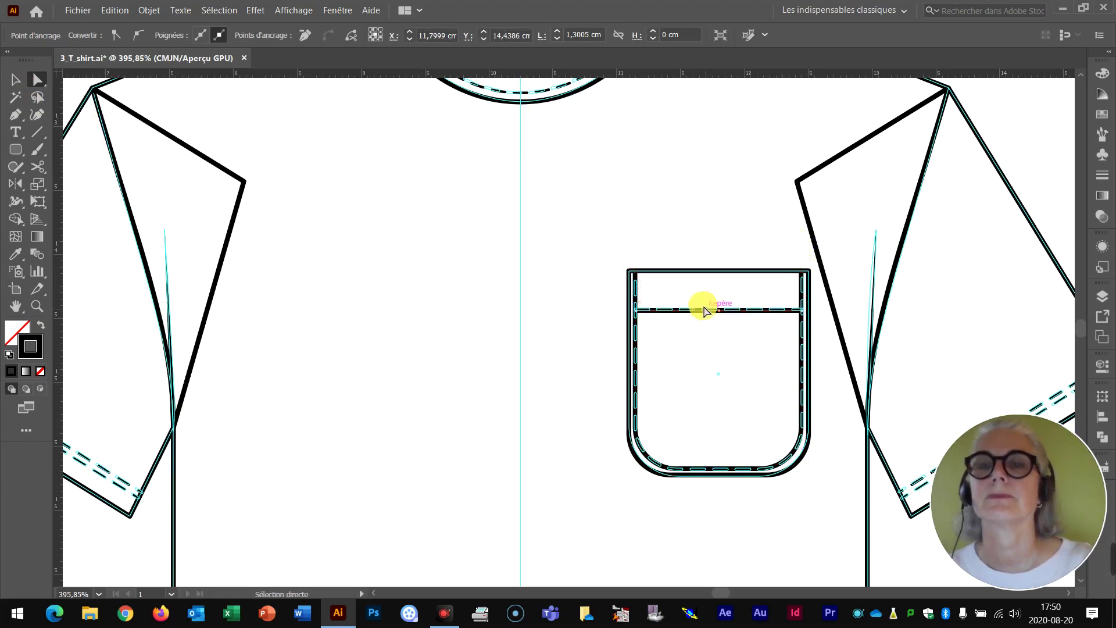
Give the pocket's inner stitching lines a 0.5 pt dashed stroke with round caps, 3 pt dashes and 2 pt gaps
{"action": "left_click", "coordinate": [637, 334]}
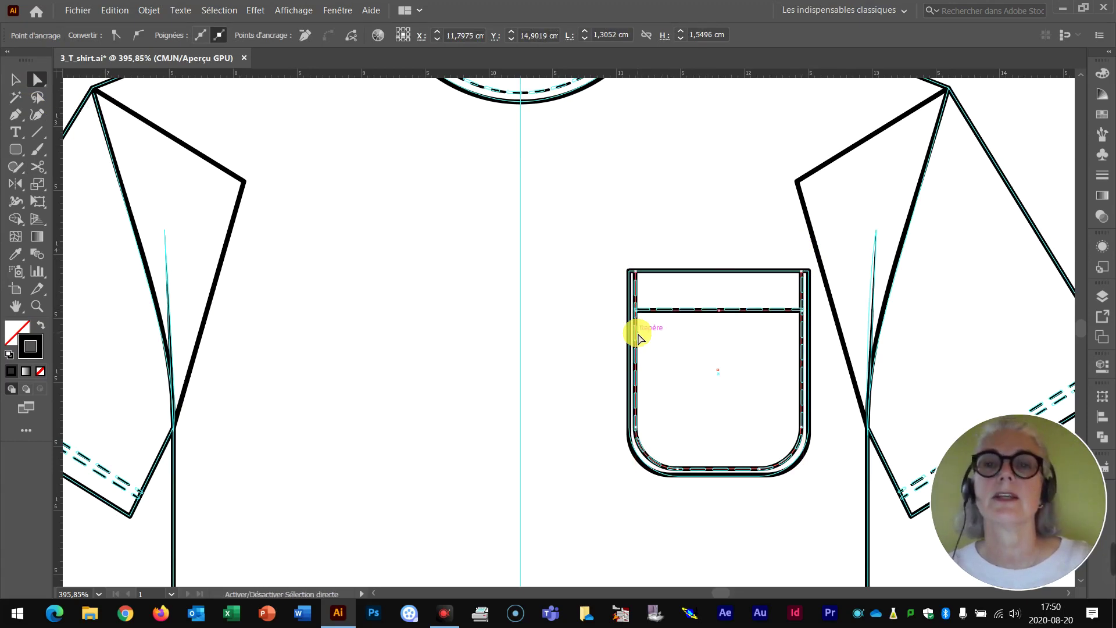
{"action": "left_click", "coordinate": [646, 310]}
{"action": "left_click", "coordinate": [637, 278]}
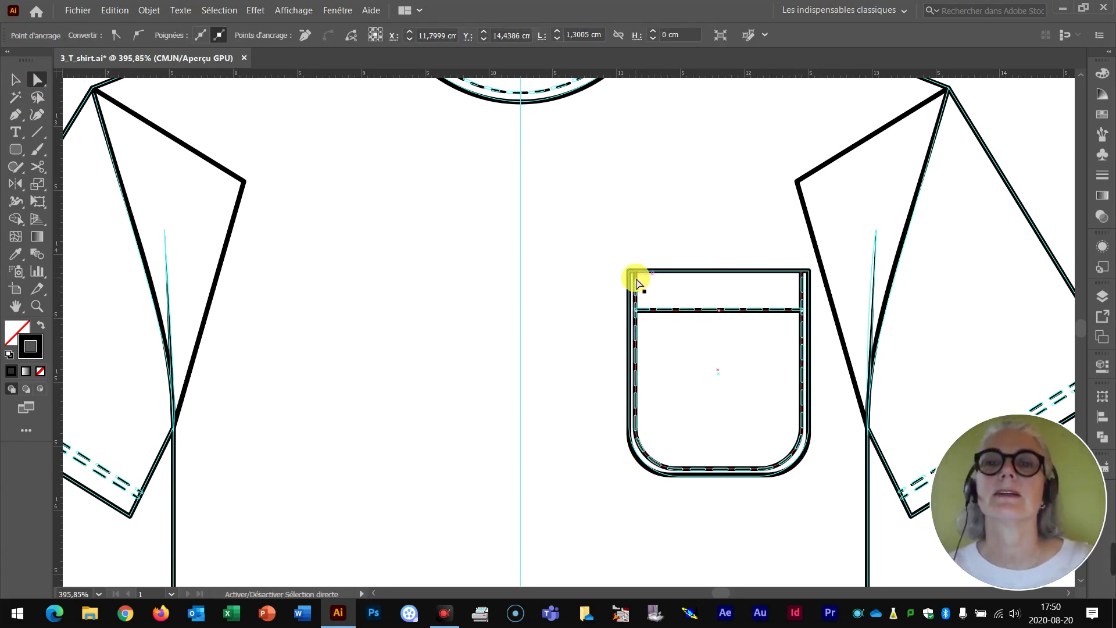
{"action": "left_click", "coordinate": [1098, 183]}
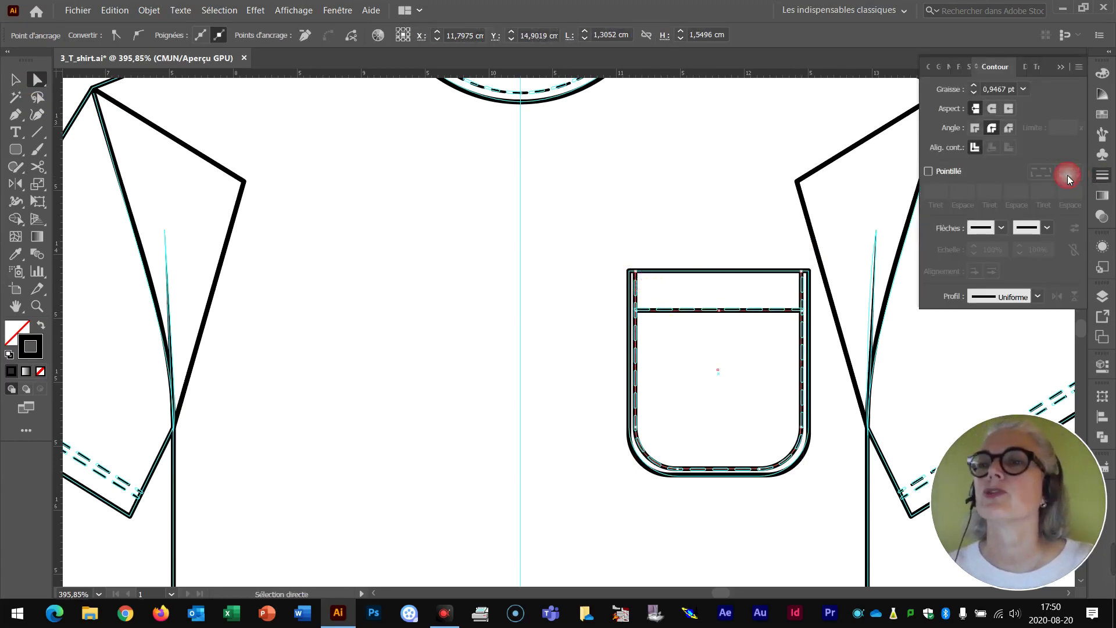
{"action": "left_click", "coordinate": [928, 171]}
{"action": "left_click", "coordinate": [992, 108]}
{"action": "left_click", "coordinate": [991, 127]}
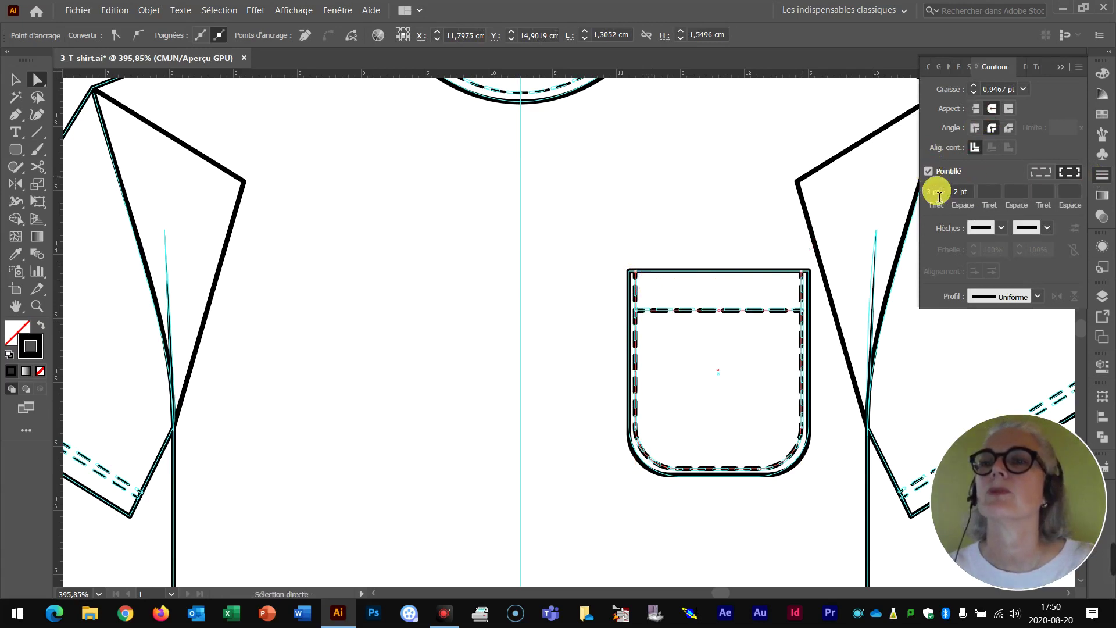
{"action": "left_click", "coordinate": [1024, 89]}
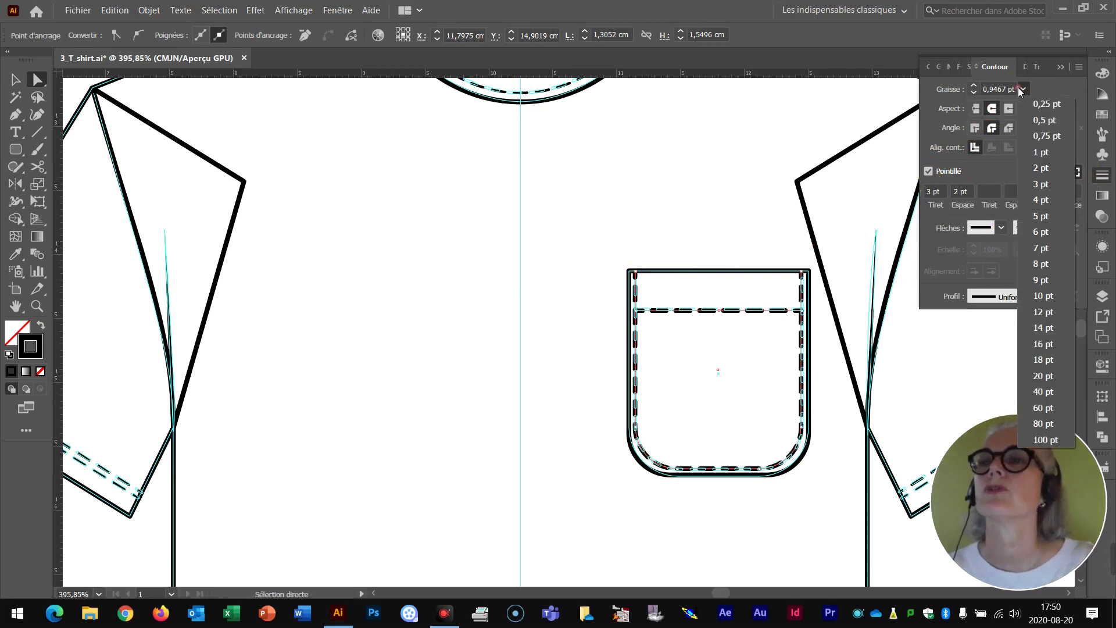
{"action": "left_click", "coordinate": [1051, 124]}
{"action": "left_click", "coordinate": [741, 150]}
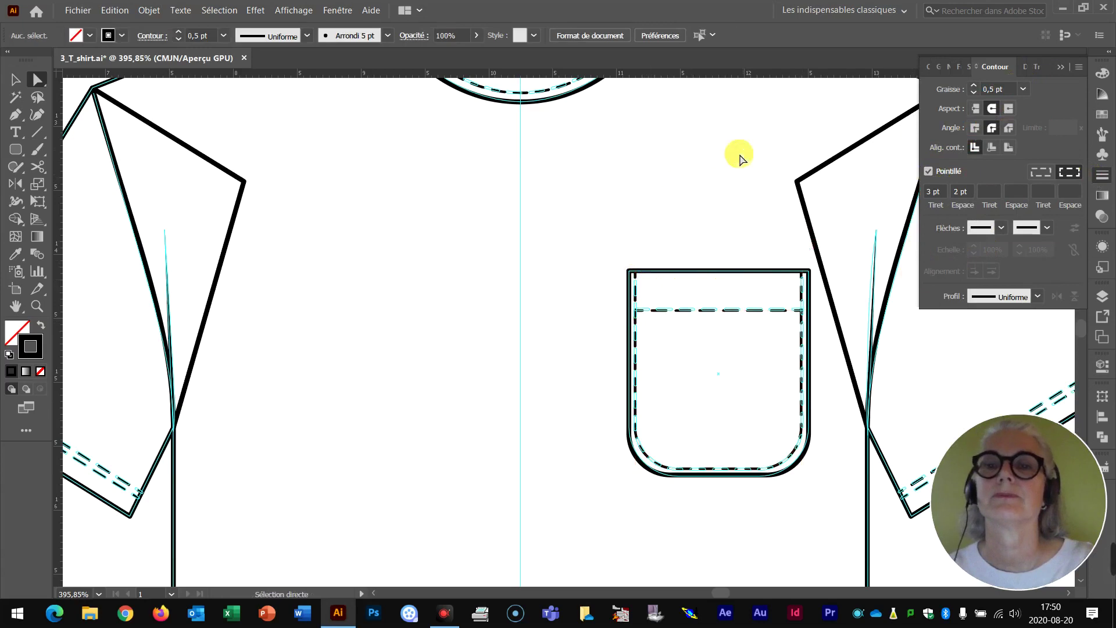
Round the two lower corners of the outer pocket outline slightly more, to a radius of about 0.35 cm
{"action": "key", "text": "z"}
{"action": "left_click_drag", "start_coordinate": [605, 404], "coordinate": [459, 319]}
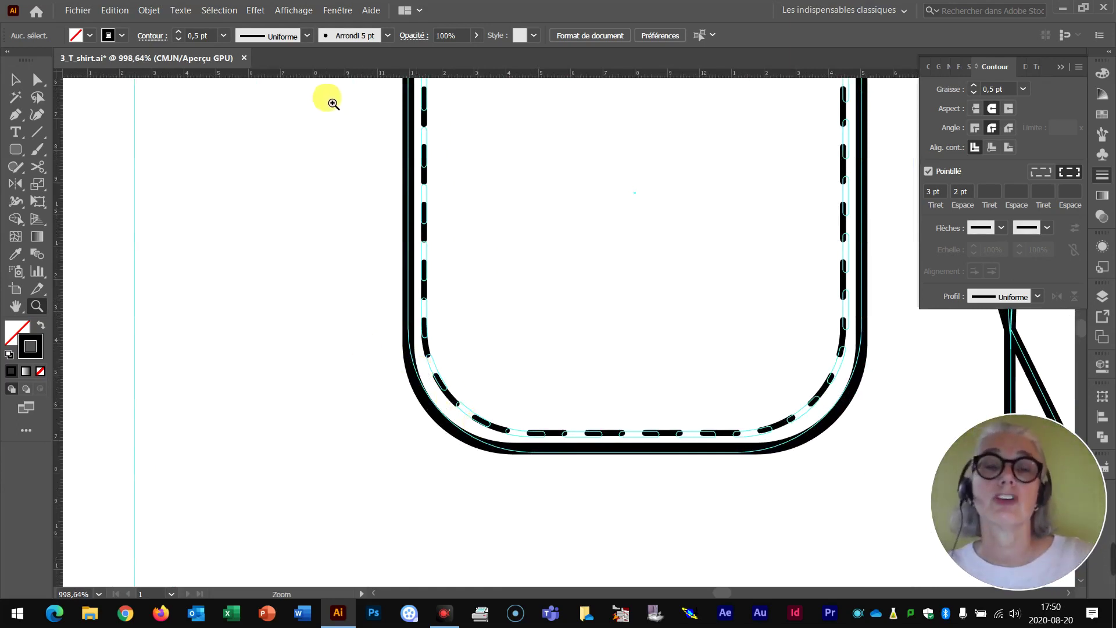
{"action": "left_click", "coordinate": [37, 79]}
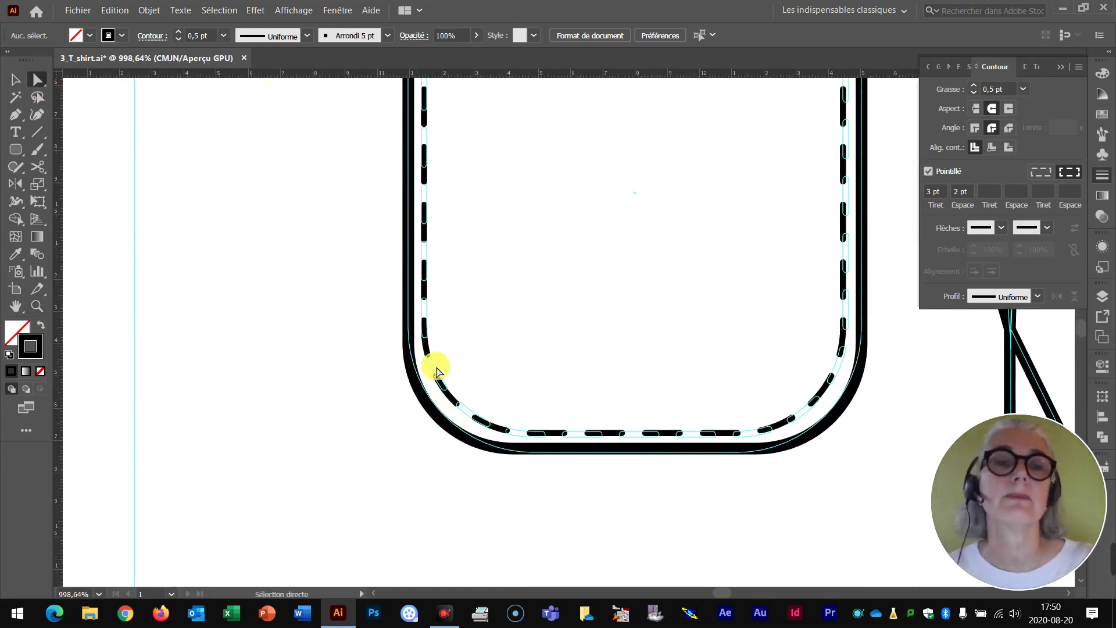
{"action": "left_click", "coordinate": [434, 414]}
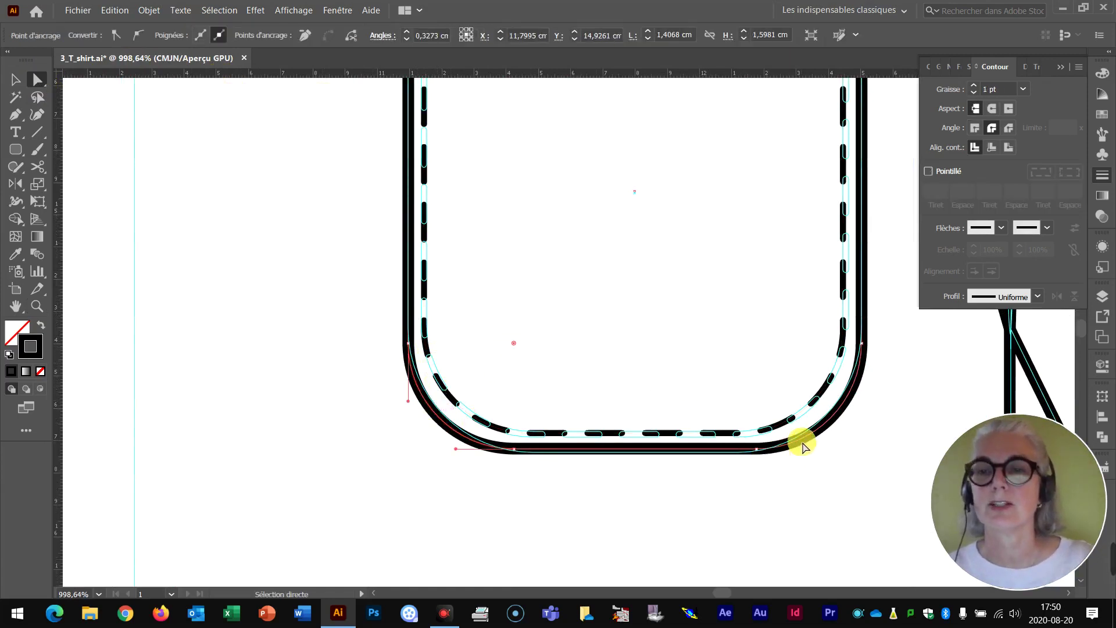
{"action": "left_click", "coordinate": [809, 400], "text": "shift"}
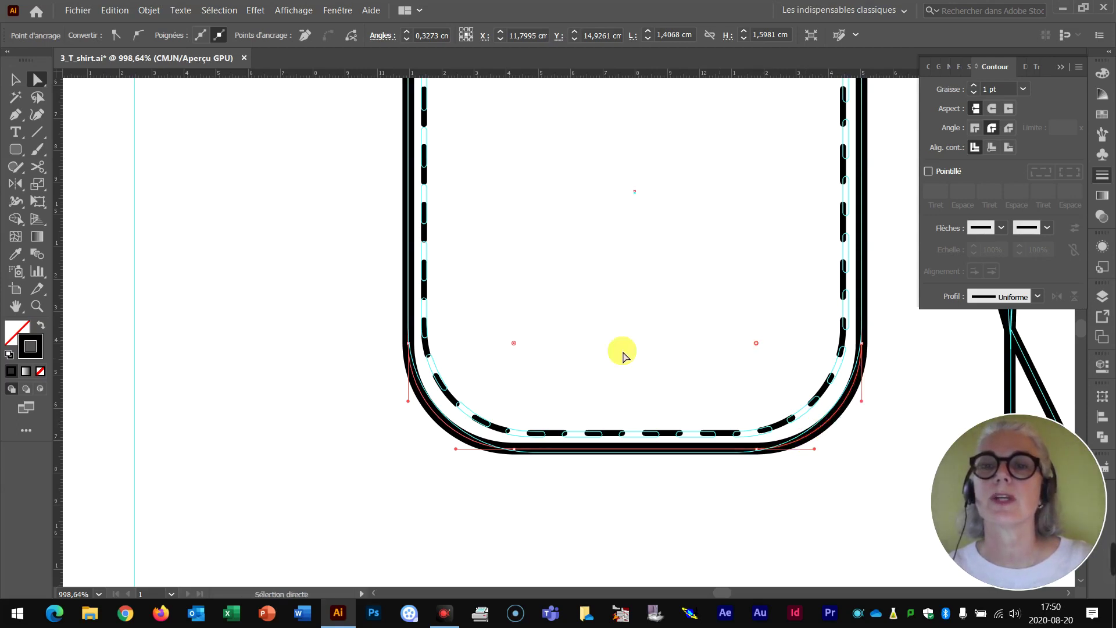
{"action": "left_click_drag", "start_coordinate": [515, 344], "coordinate": [523, 343]}
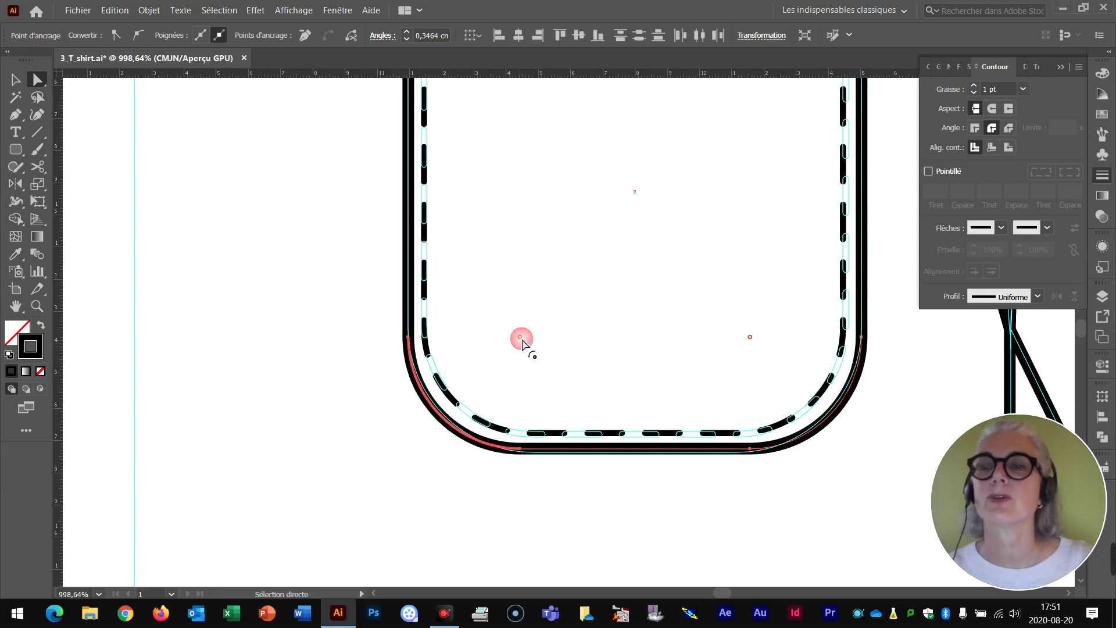
{"action": "left_click", "coordinate": [779, 496]}
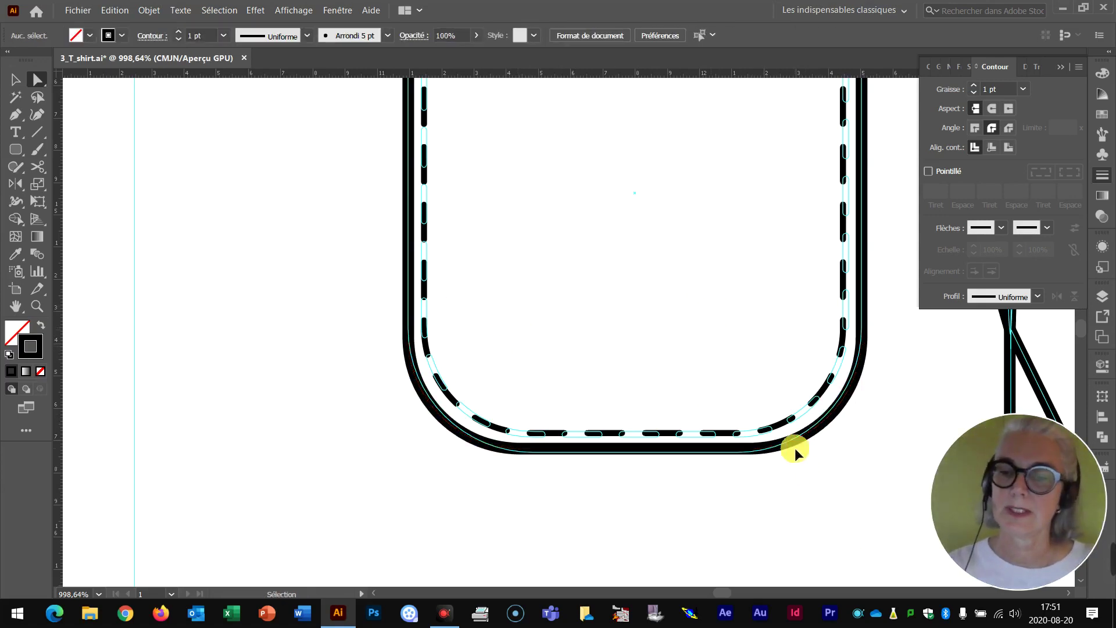
Draw a rectangle across the T-shirt's neckline opening, spanning both sides of the collar, for the back piece
{"action": "key", "text": "ctrl+0"}
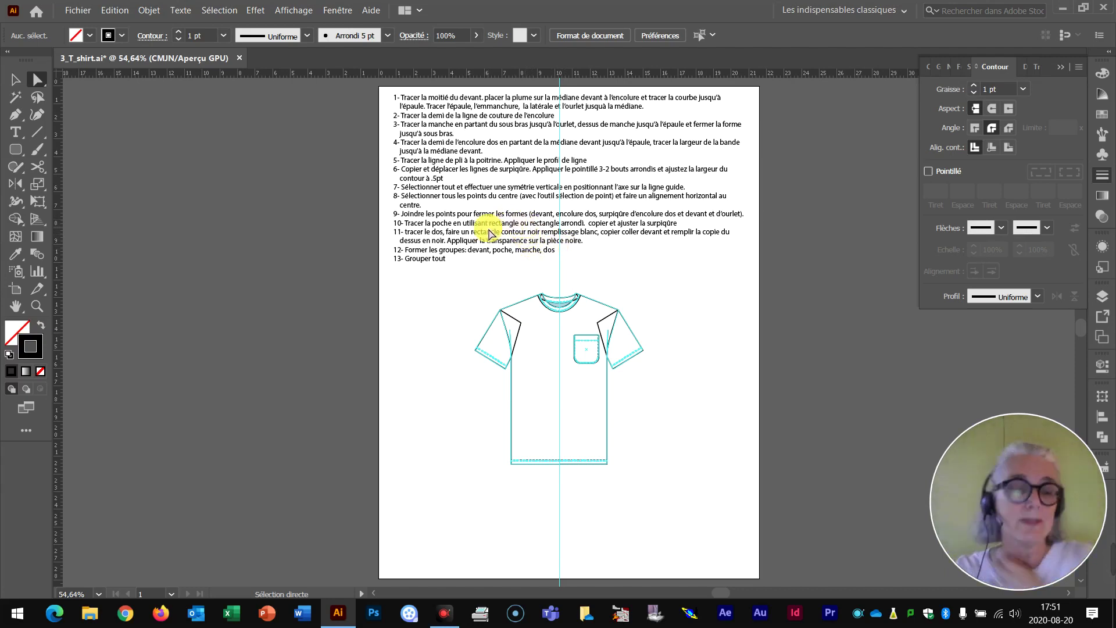
{"action": "key", "text": "z"}
{"action": "left_click_drag", "start_coordinate": [499, 271], "coordinate": [526, 249]}
{"action": "left_click_drag", "start_coordinate": [15, 149], "coordinate": [58, 154]}
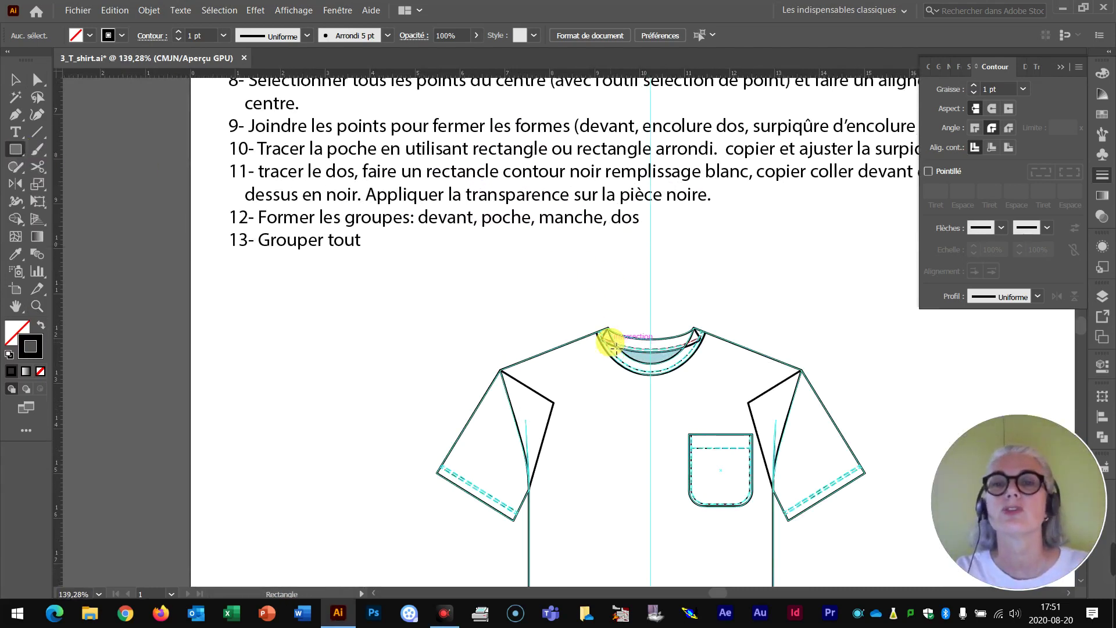
{"action": "mouse_move", "coordinate": [609, 343]}
{"action": "left_mouse_down"}
{"action": "mouse_move", "coordinate": [703, 387]}
{"action": "mouse_move", "coordinate": [705, 367]}
{"action": "mouse_move", "coordinate": [700, 384]}
{"action": "left_mouse_up"}
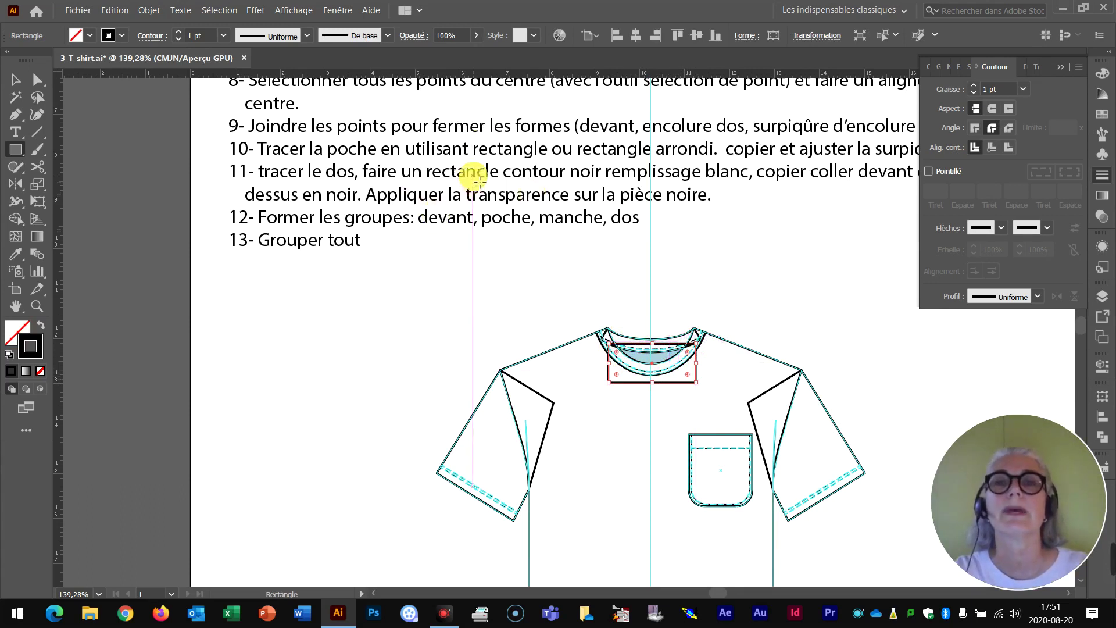
{"action": "left_click", "coordinate": [1062, 67]}
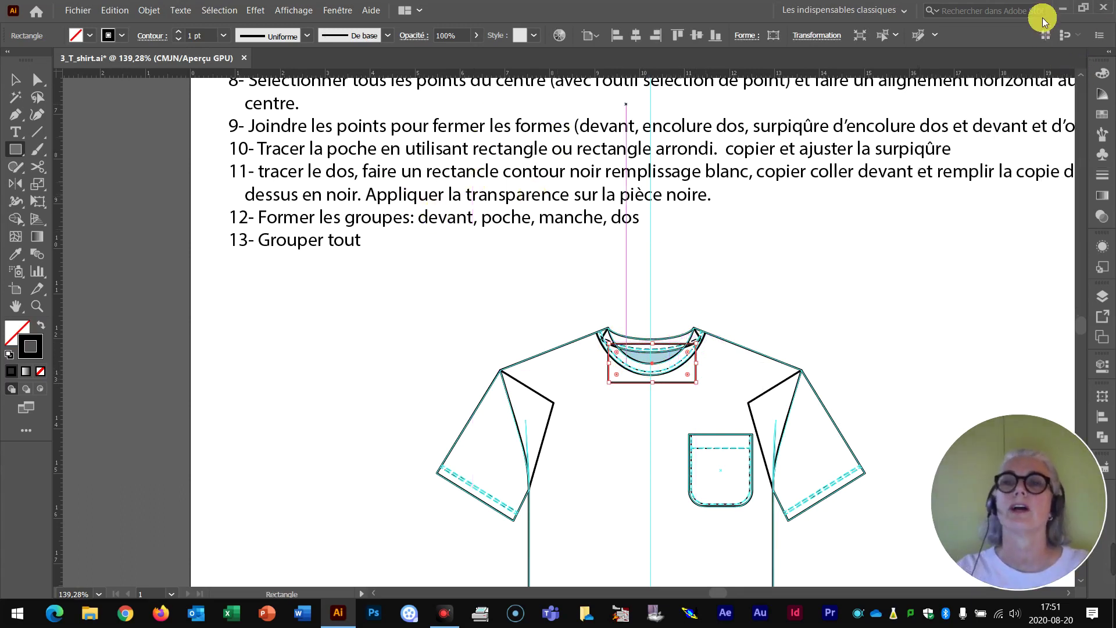
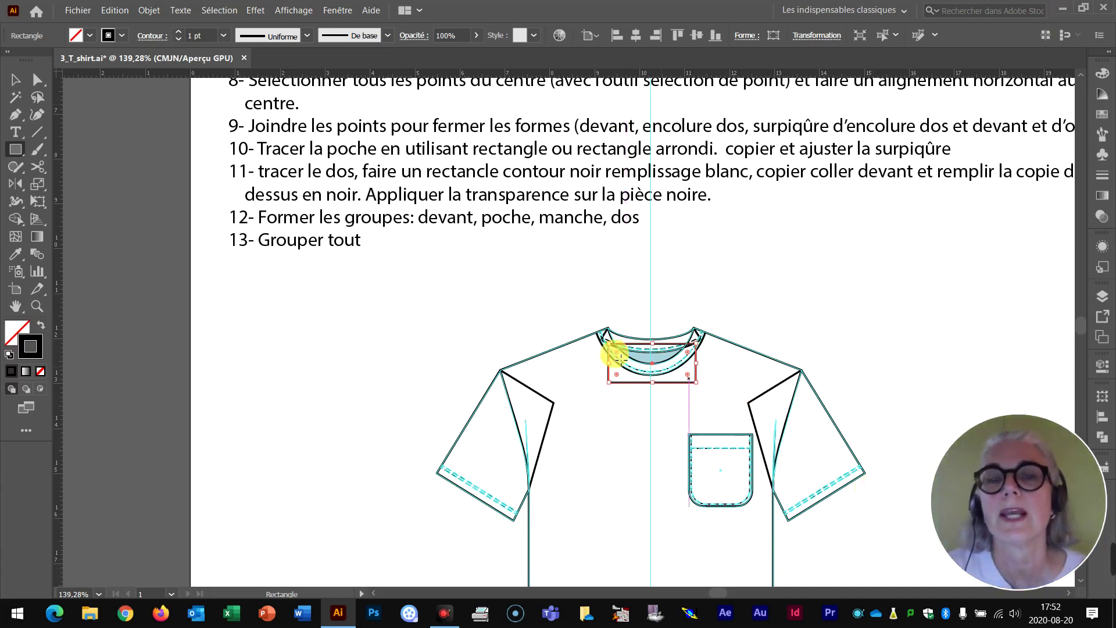
Fill the neckline rectangle with white and paste a copy of it in place in front
{"action": "left_click", "coordinate": [18, 329]}
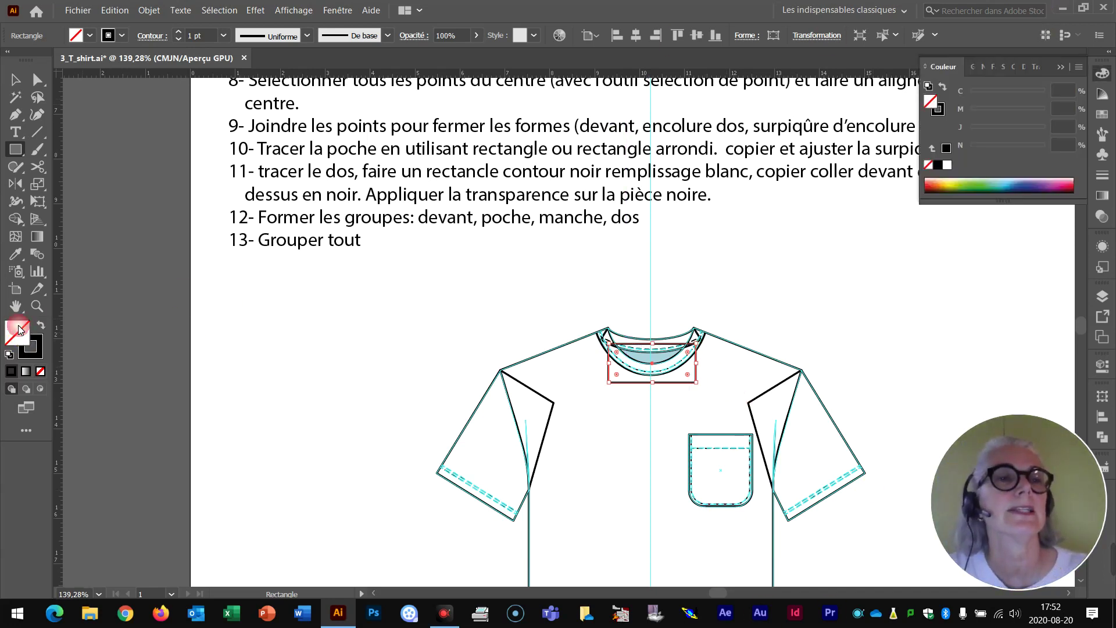
{"action": "left_click", "coordinate": [89, 36]}
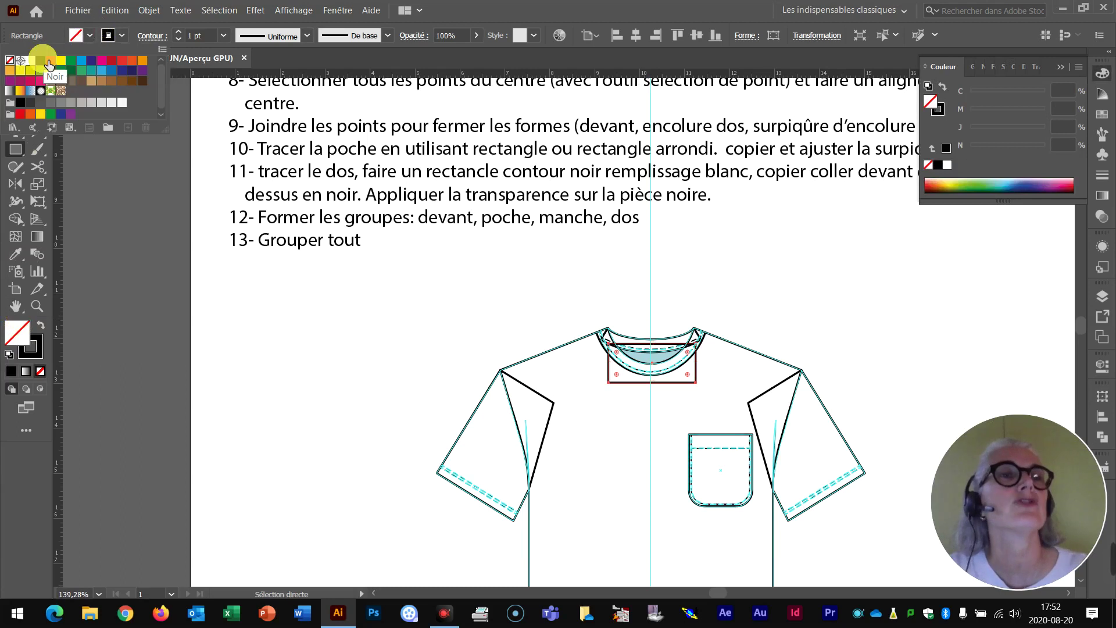
{"action": "left_click", "coordinate": [30, 60]}
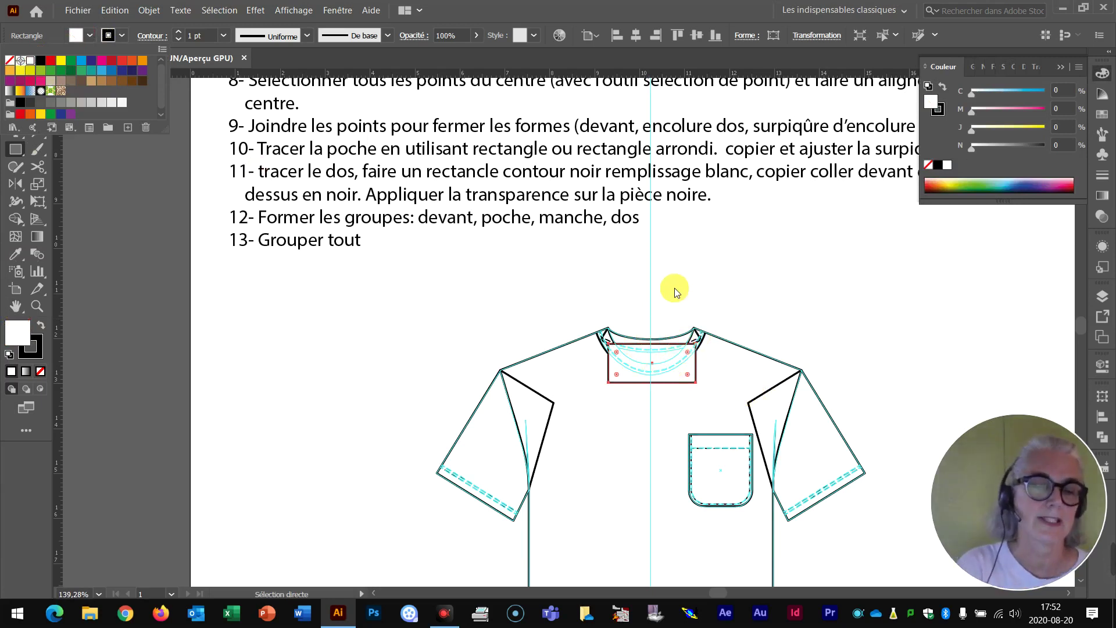
{"action": "key", "text": "ctrl+z"}
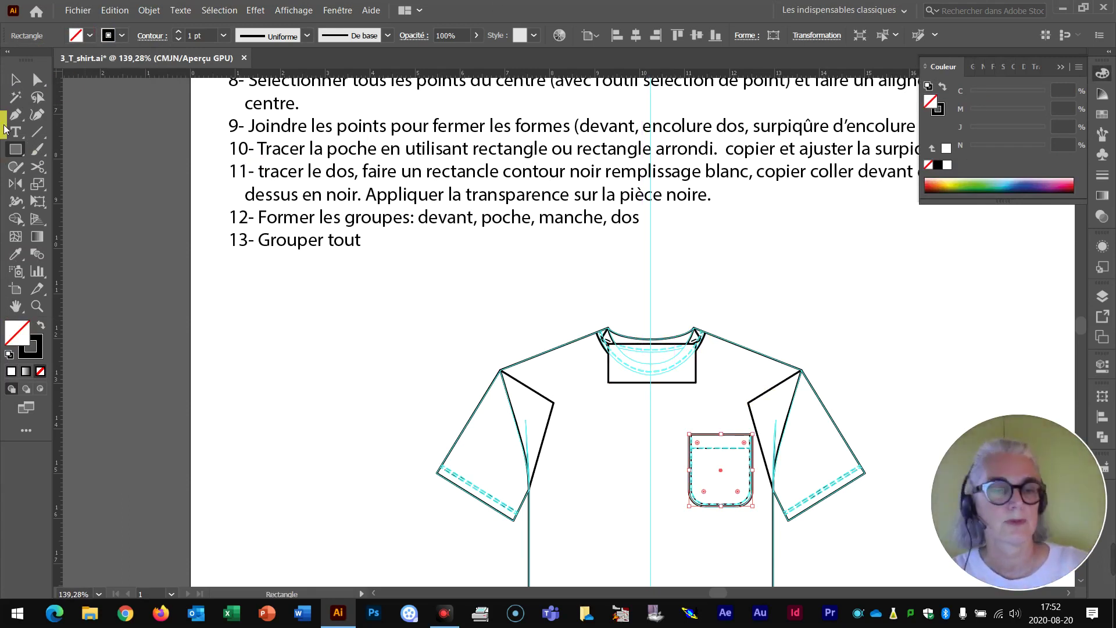
{"action": "key", "text": "ctrl+shift+z"}
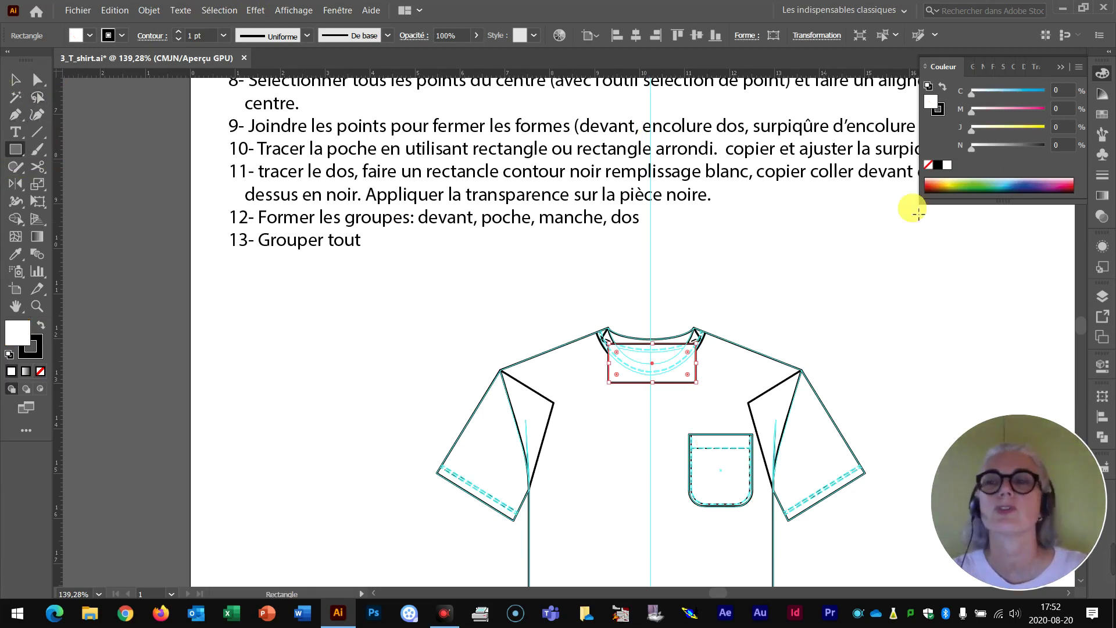
Fill the front copy of the neckline rectangle with black and set its opacity to 50%
{"action": "left_click", "coordinate": [1101, 296]}
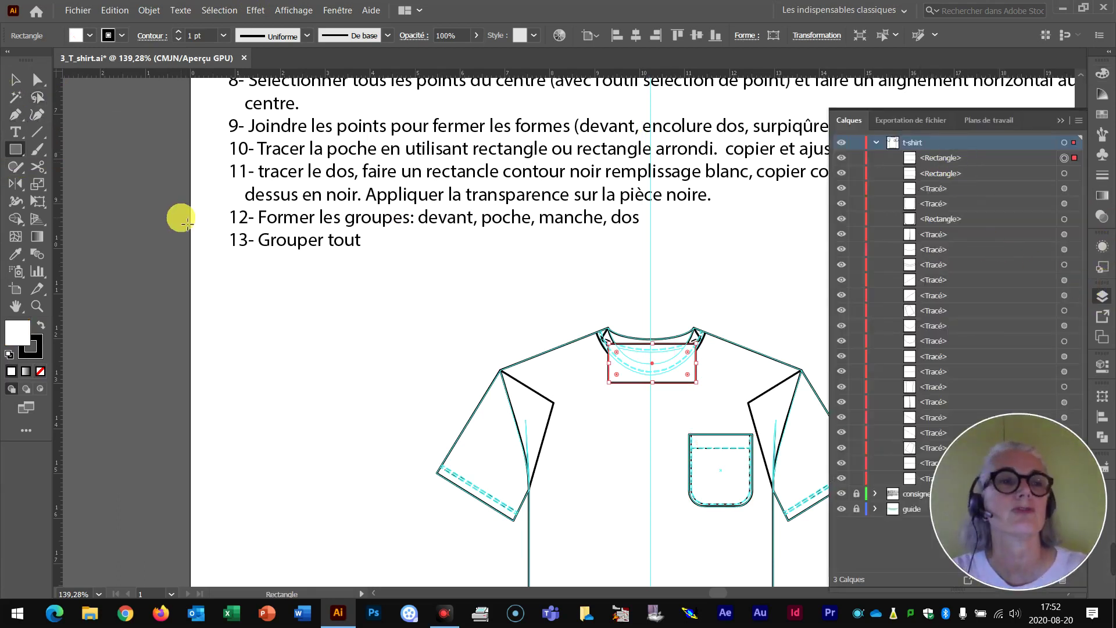
{"action": "left_click", "coordinate": [90, 36]}
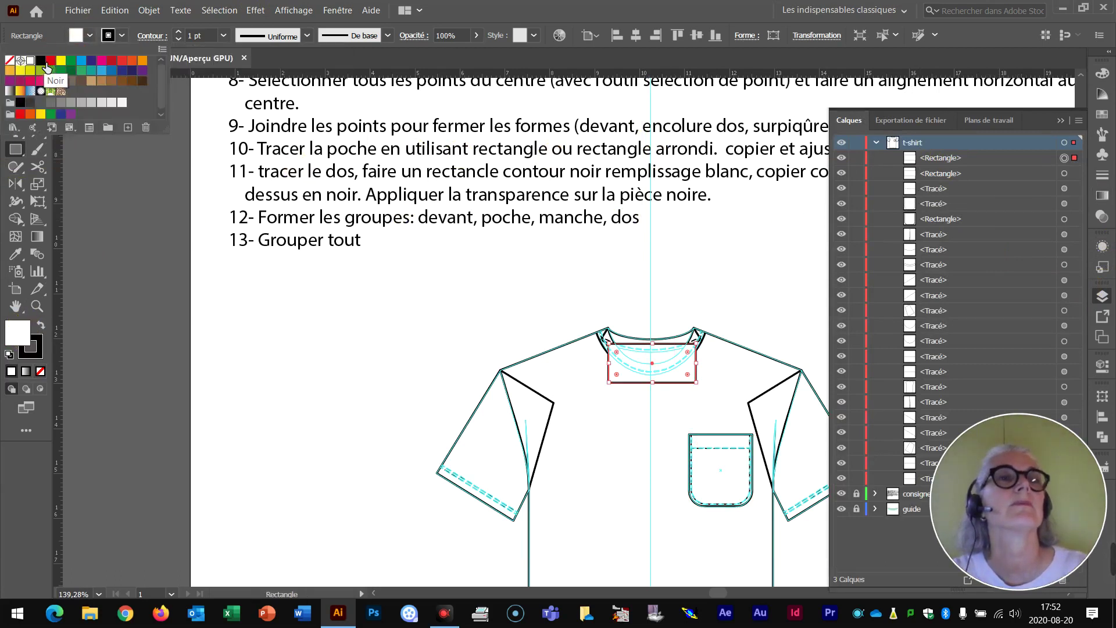
{"action": "left_click", "coordinate": [40, 60]}
{"action": "left_click", "coordinate": [474, 35]}
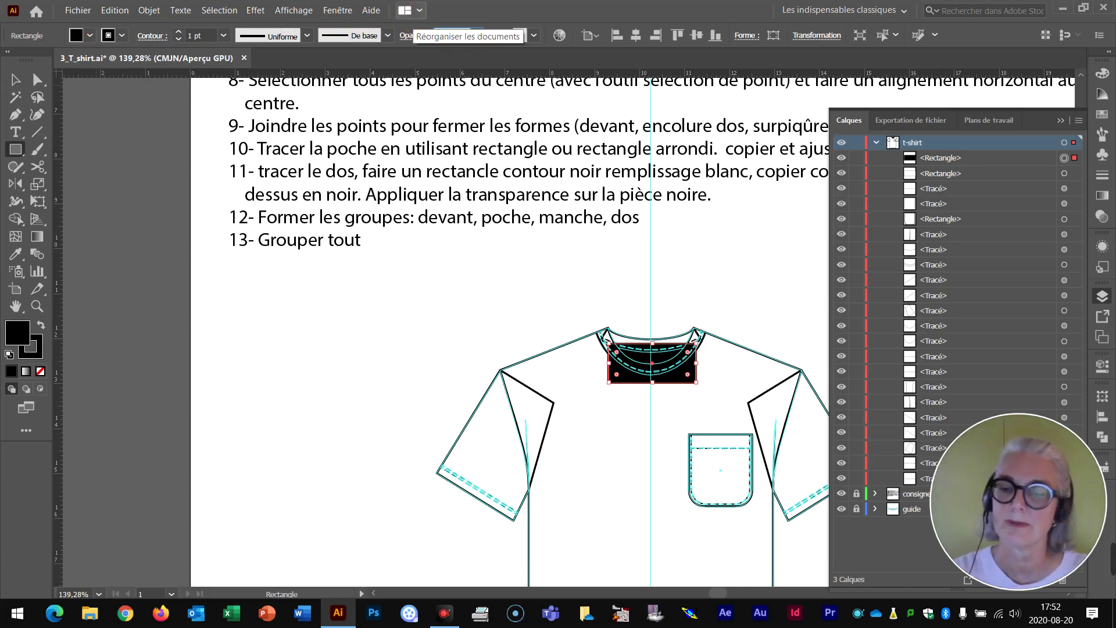
{"action": "type", "text": "50"}
{"action": "key", "text": "Return"}
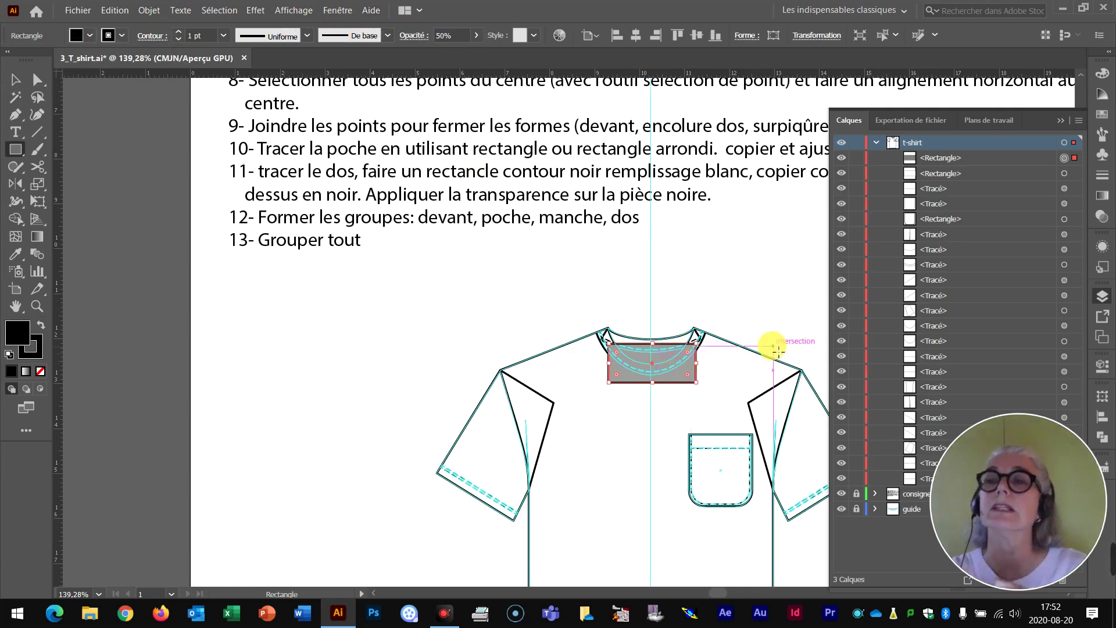
Group the two neckline rectangles under the name "dos" and move the group to the bottom of the t-shirt layer
{"action": "left_click", "coordinate": [1074, 174], "text": "shift"}
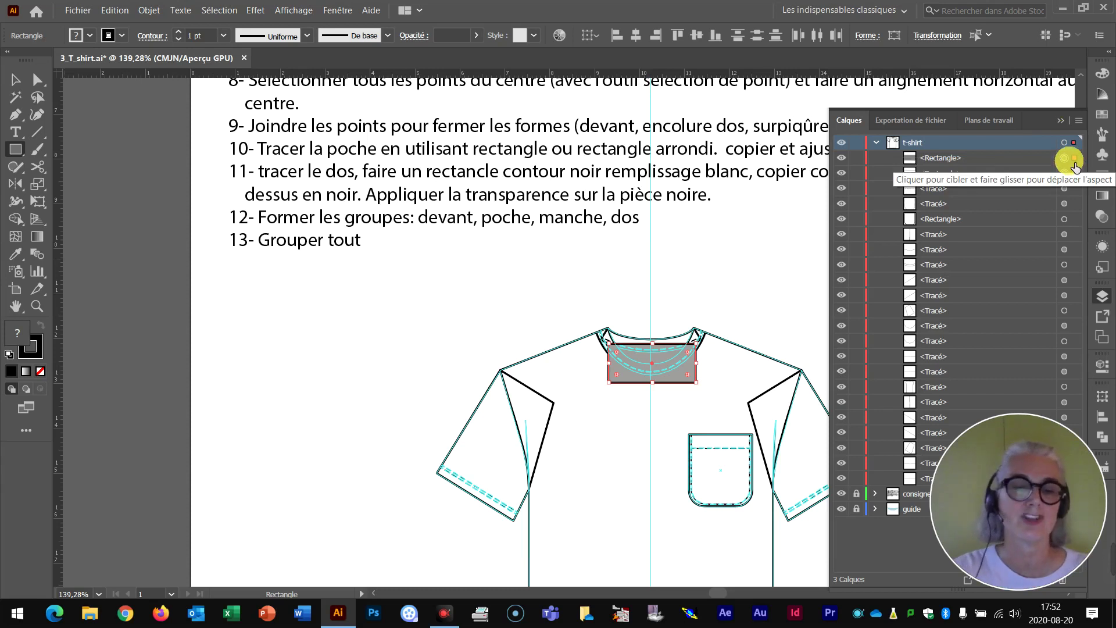
{"action": "key", "text": "ctrl+g"}
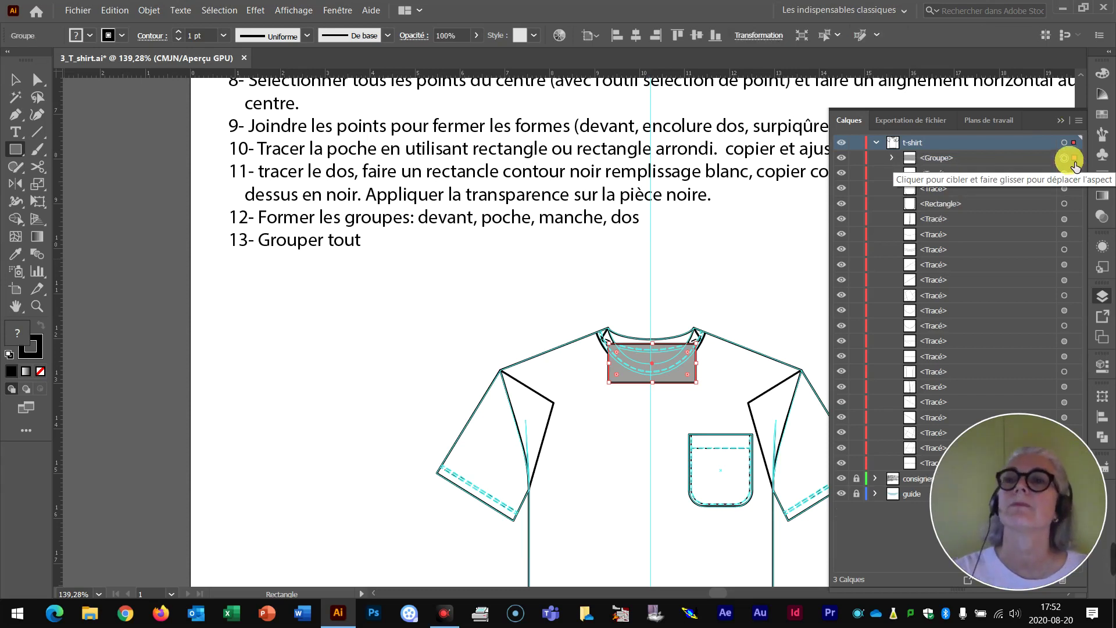
{"action": "double_click", "coordinate": [937, 161]}
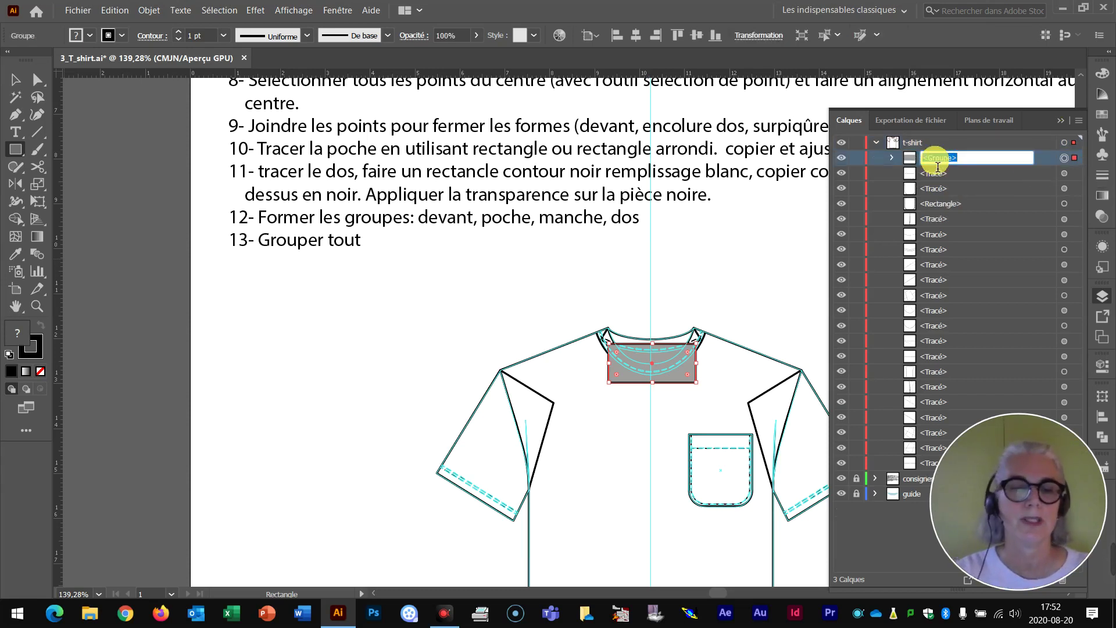
{"action": "type", "text": "dos"}
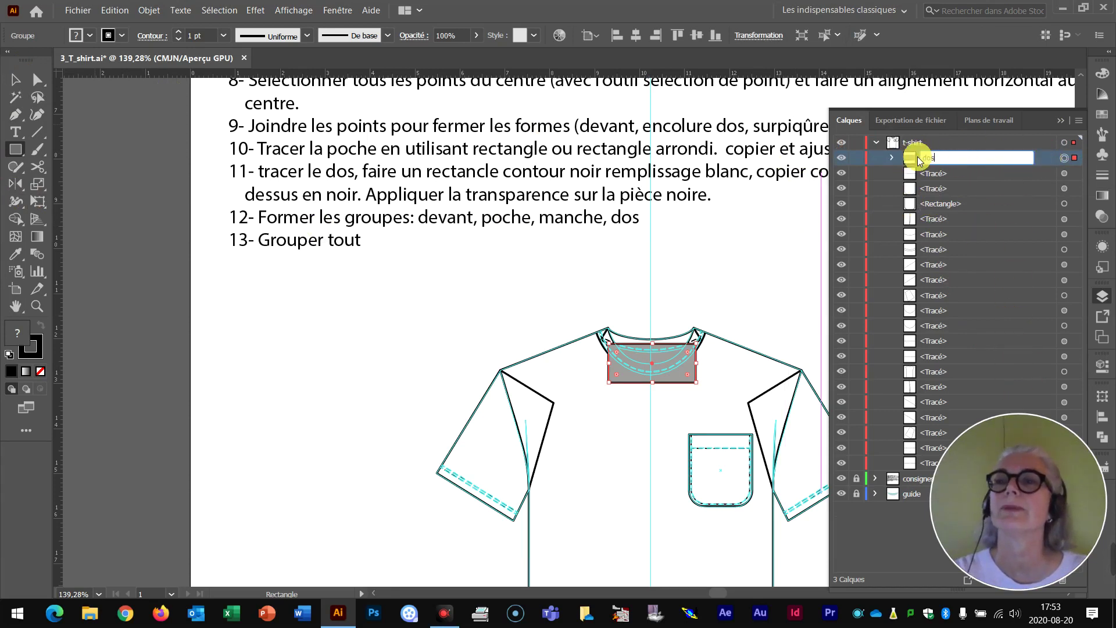
{"action": "key", "text": "Return"}
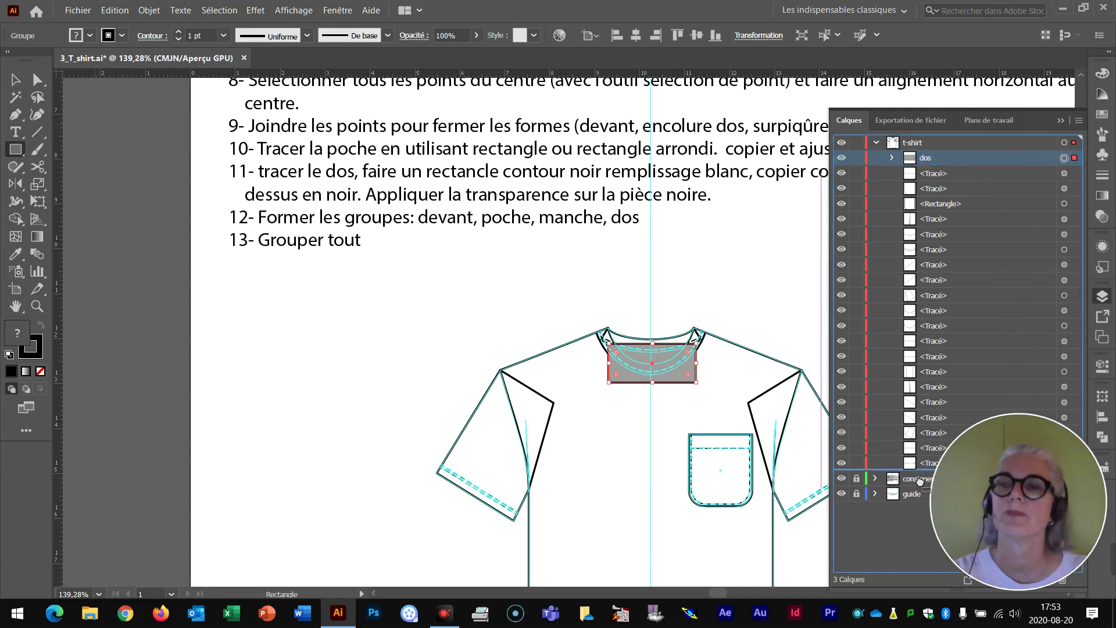
{"action": "left_click_drag", "start_coordinate": [920, 482], "coordinate": [907, 468]}
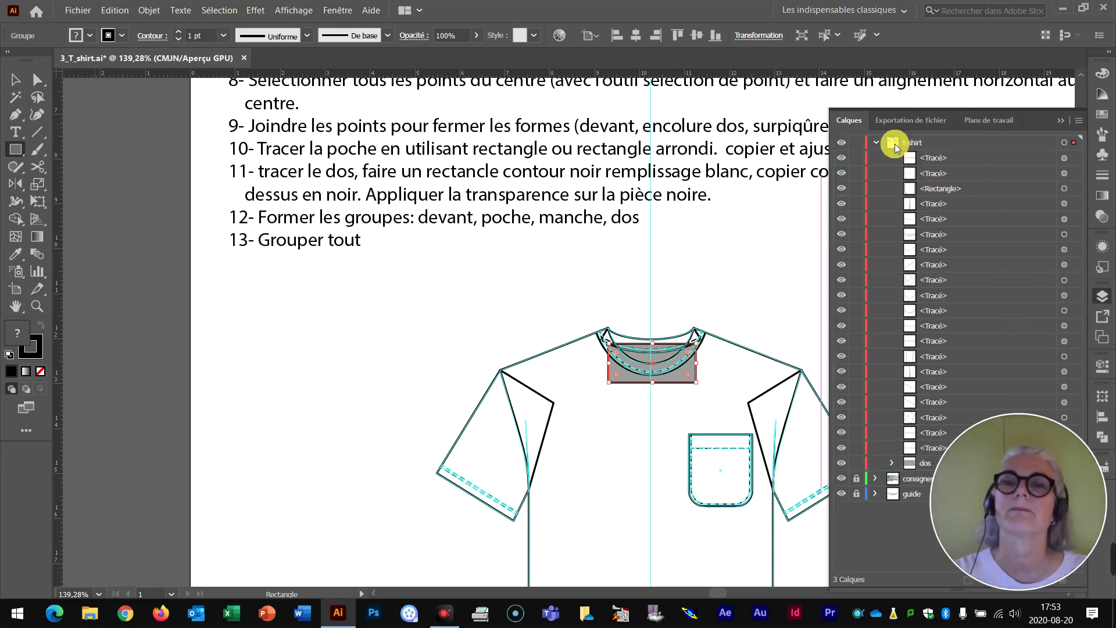
Fill the left sleeve shape with white using the Group Selection tool
{"action": "left_click", "coordinate": [37, 80]}
{"action": "left_click_drag", "start_coordinate": [39, 78], "coordinate": [71, 93]}
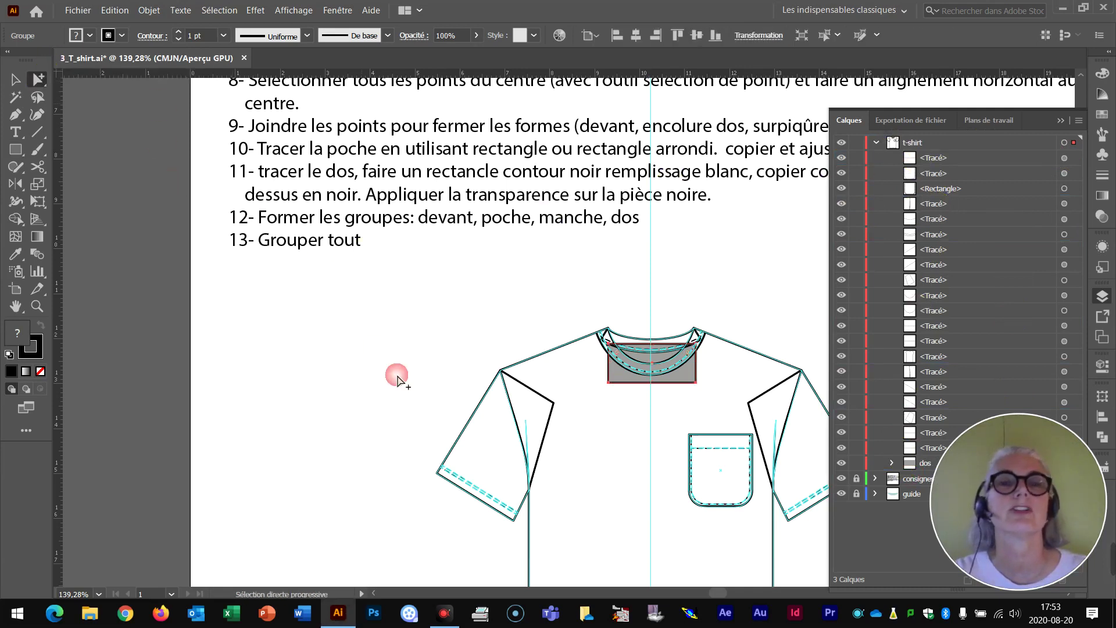
{"action": "left_click", "coordinate": [475, 419]}
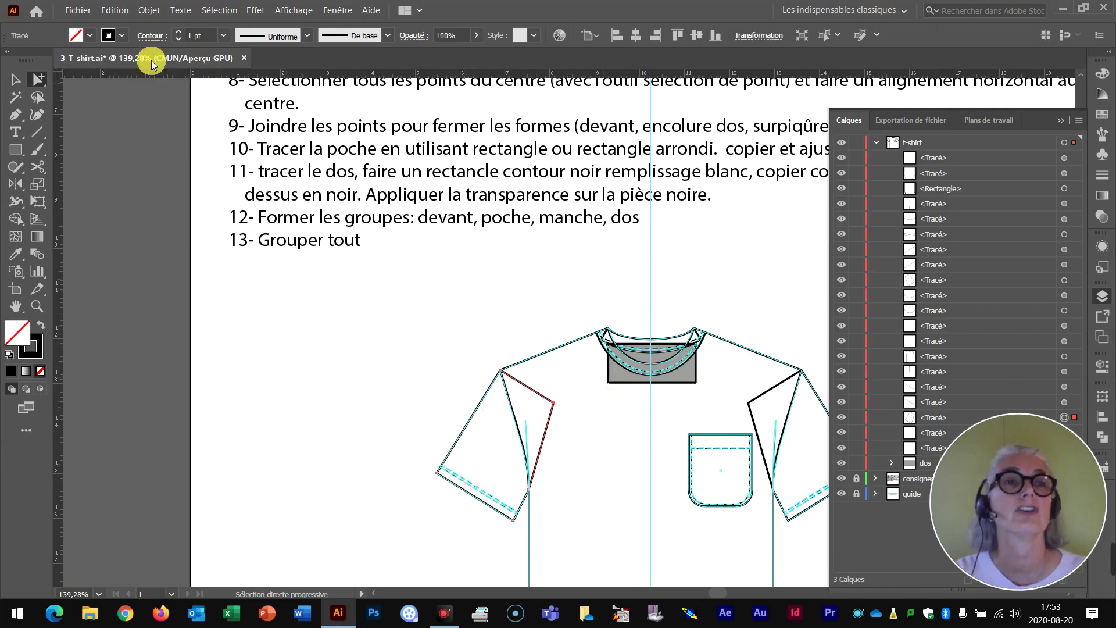
{"action": "left_click", "coordinate": [91, 35]}
{"action": "left_click", "coordinate": [31, 61]}
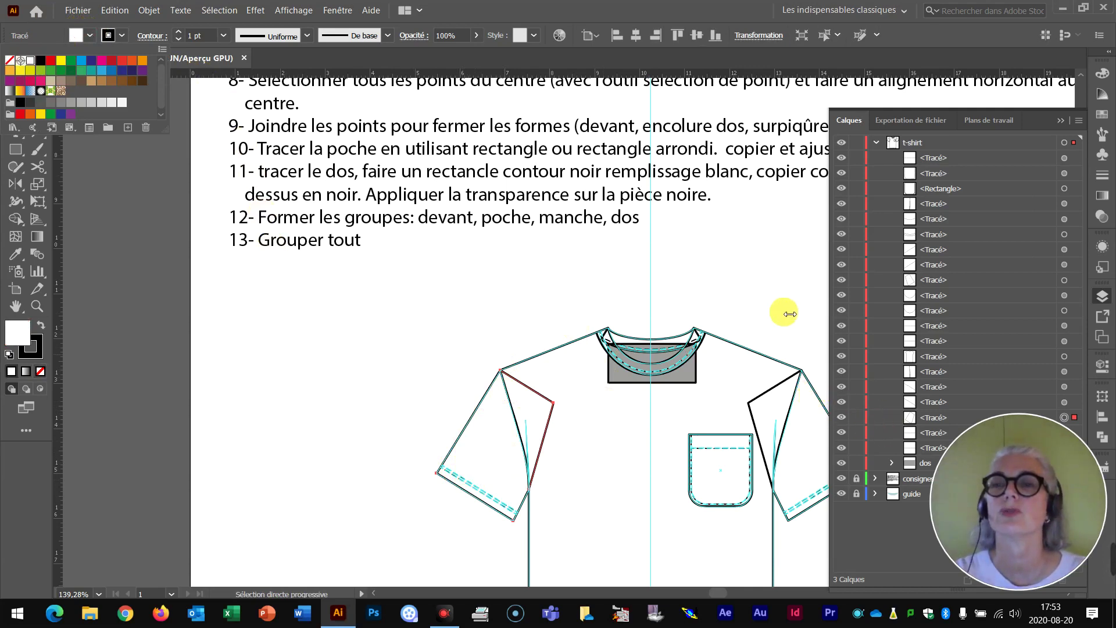
Fill the right sleeve shape with white
{"action": "left_click", "coordinate": [1059, 125]}
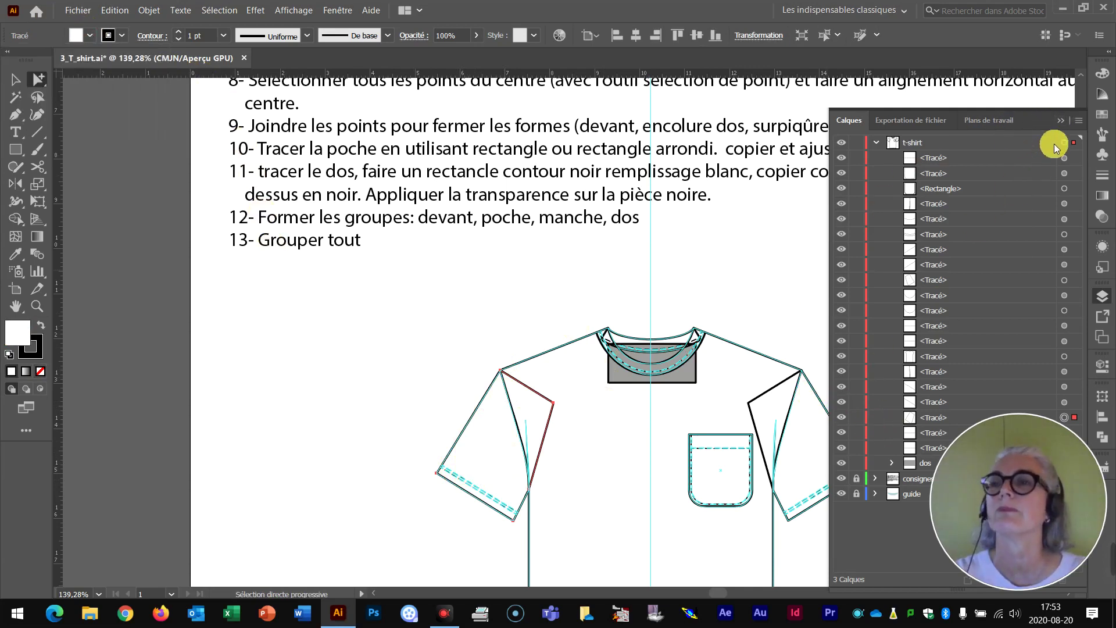
{"action": "left_click", "coordinate": [1061, 120]}
{"action": "left_click", "coordinate": [828, 414]}
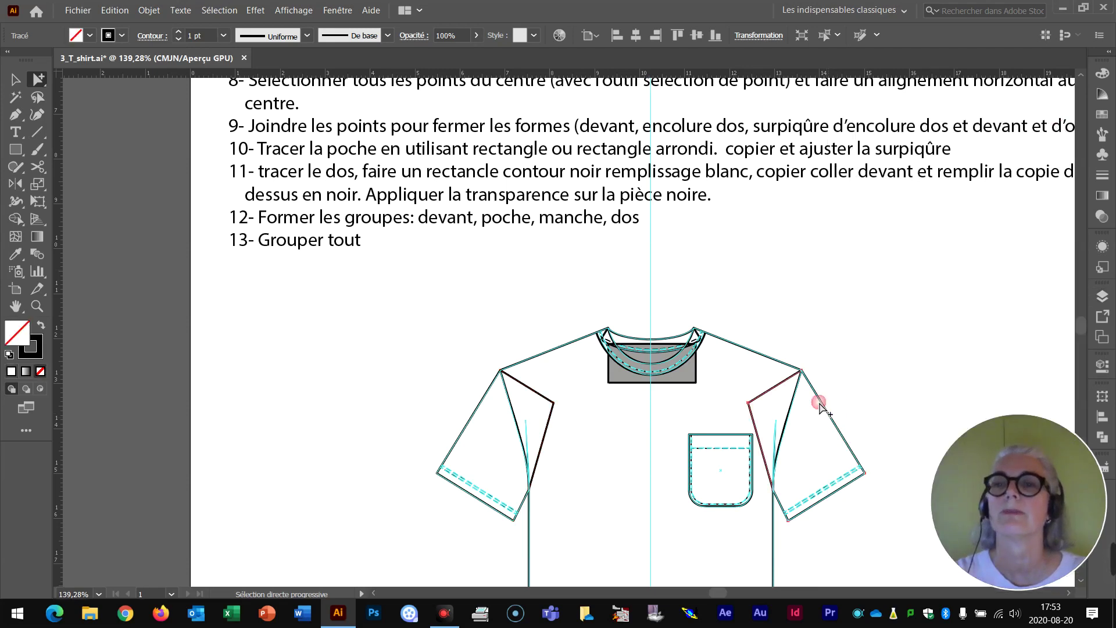
{"action": "left_click", "coordinate": [85, 39]}
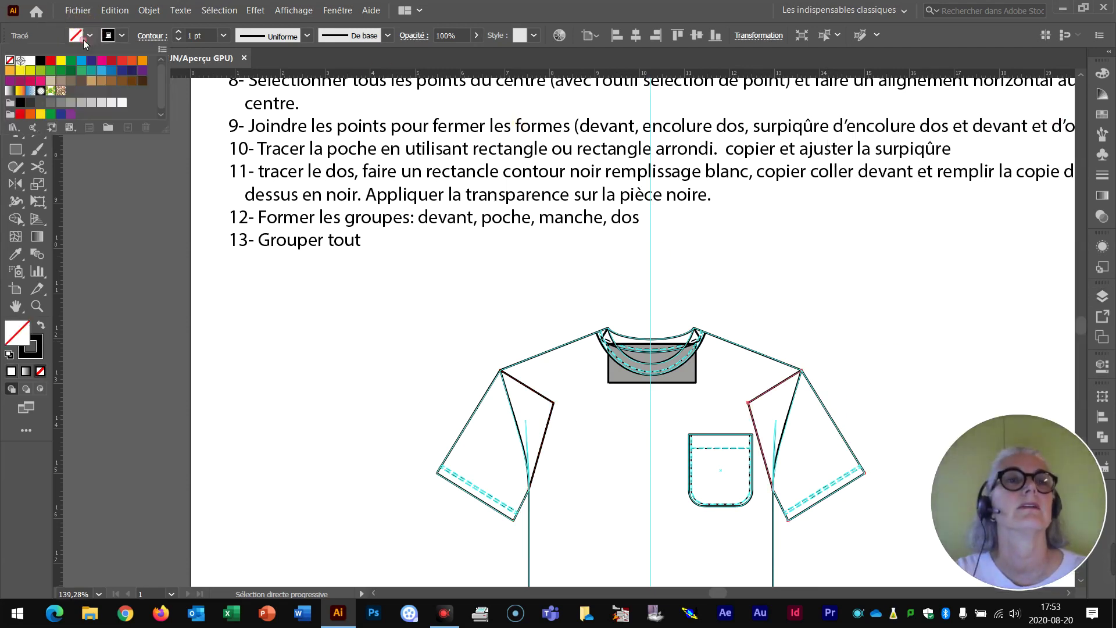
{"action": "left_click", "coordinate": [30, 60]}
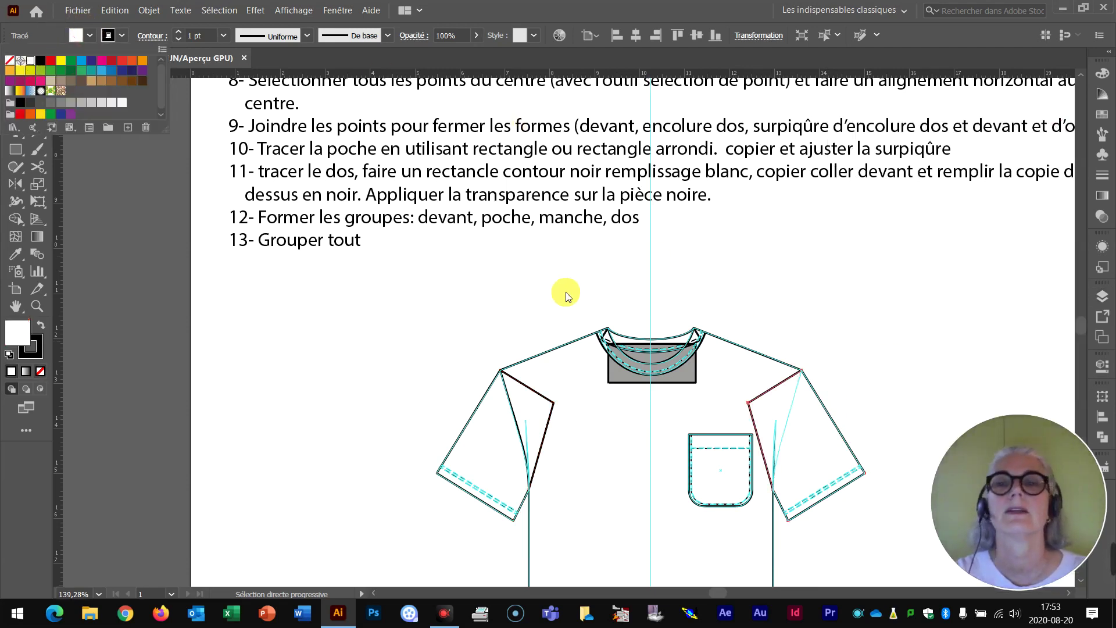
Fill the front body shape of the T-shirt with white
{"action": "left_click", "coordinate": [740, 352]}
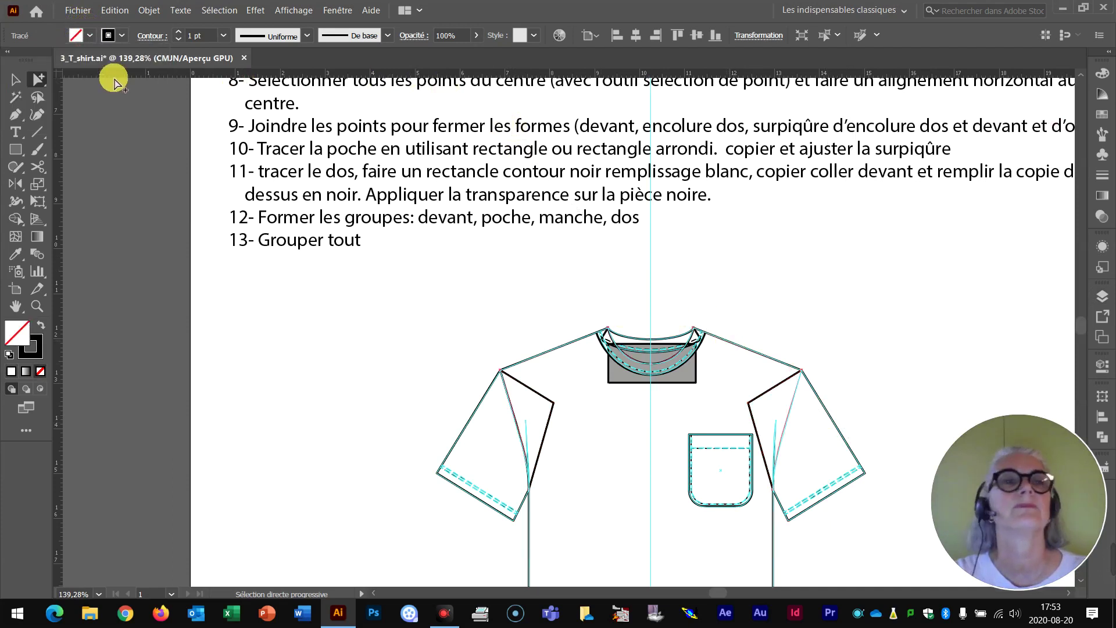
{"action": "left_click", "coordinate": [91, 36]}
{"action": "left_click", "coordinate": [31, 60]}
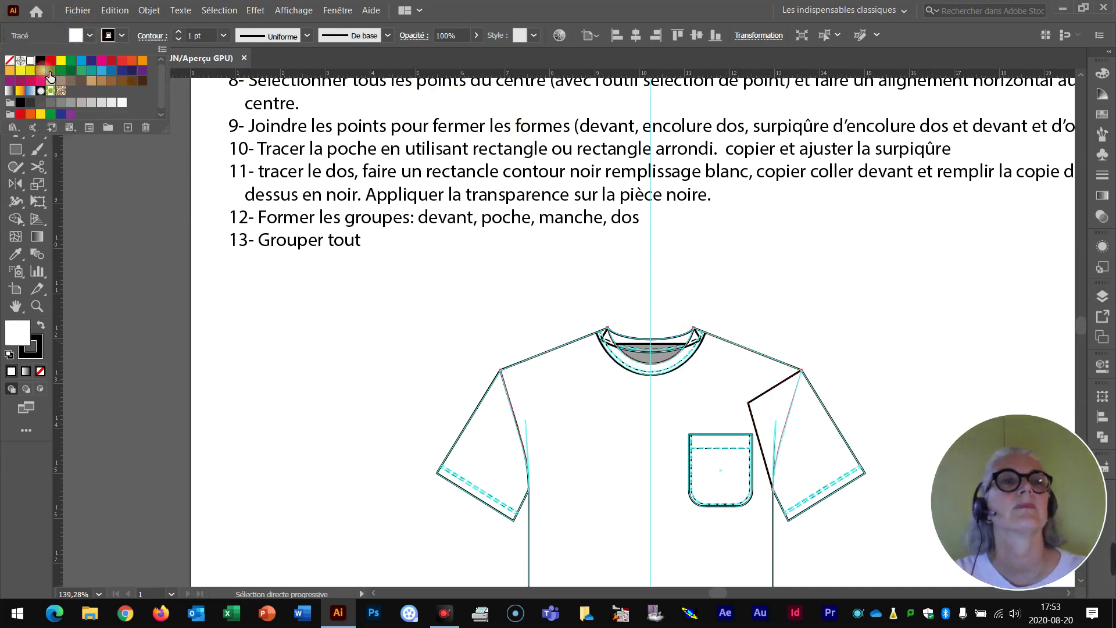
Fill the back neckline band with white
{"action": "left_click", "coordinate": [674, 338]}
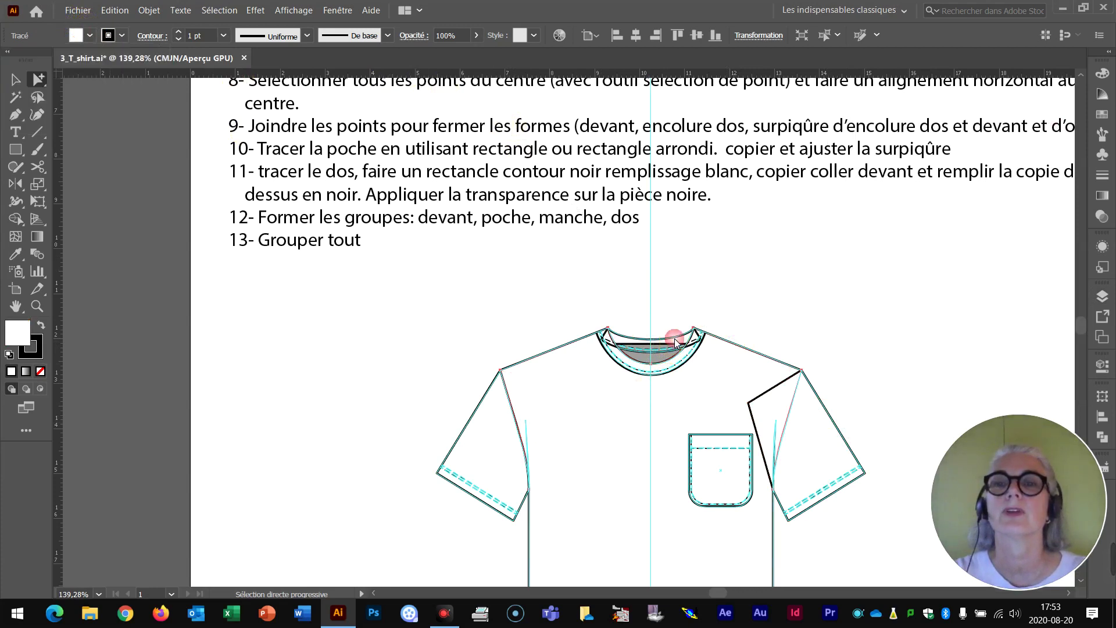
{"action": "left_click", "coordinate": [91, 36]}
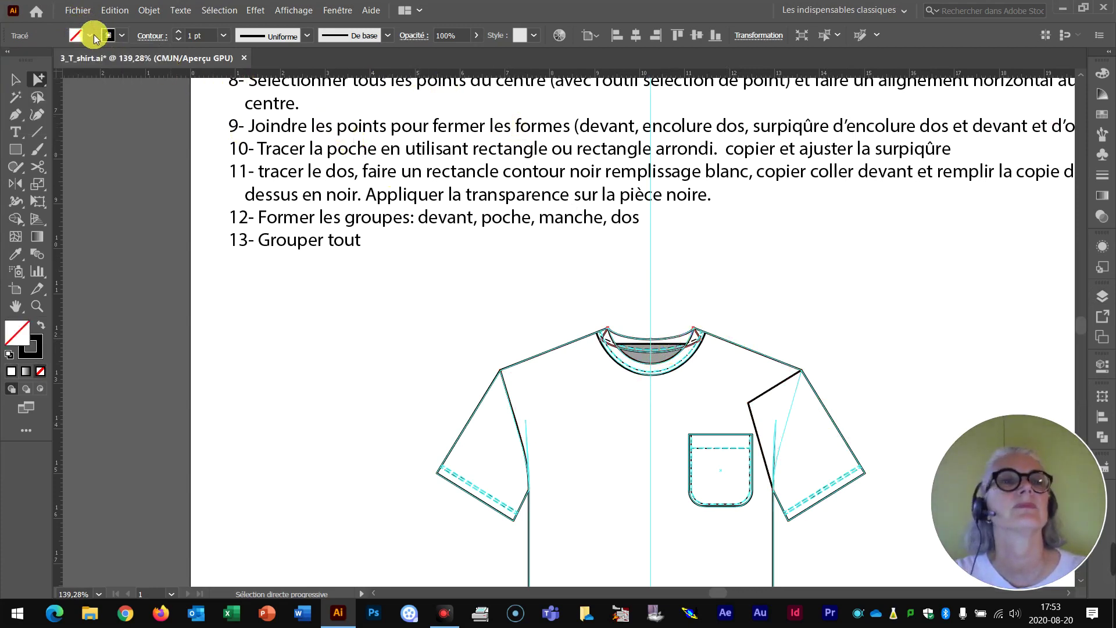
{"action": "left_click", "coordinate": [30, 60]}
{"action": "left_click", "coordinate": [407, 325]}
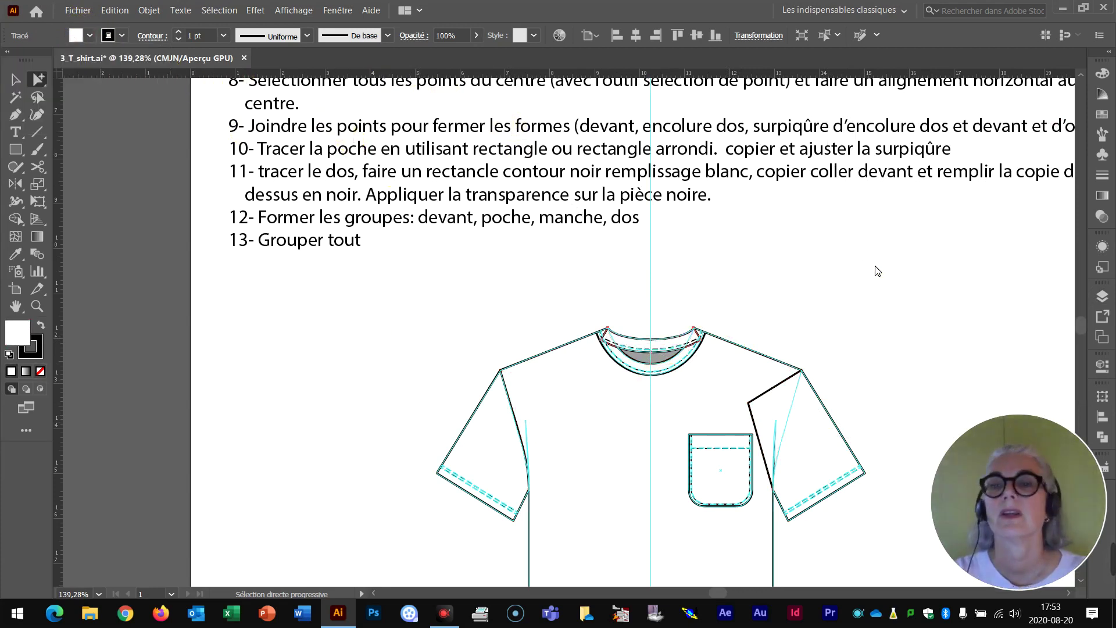
Fill the outer pocket shape with white
{"action": "left_click", "coordinate": [725, 443]}
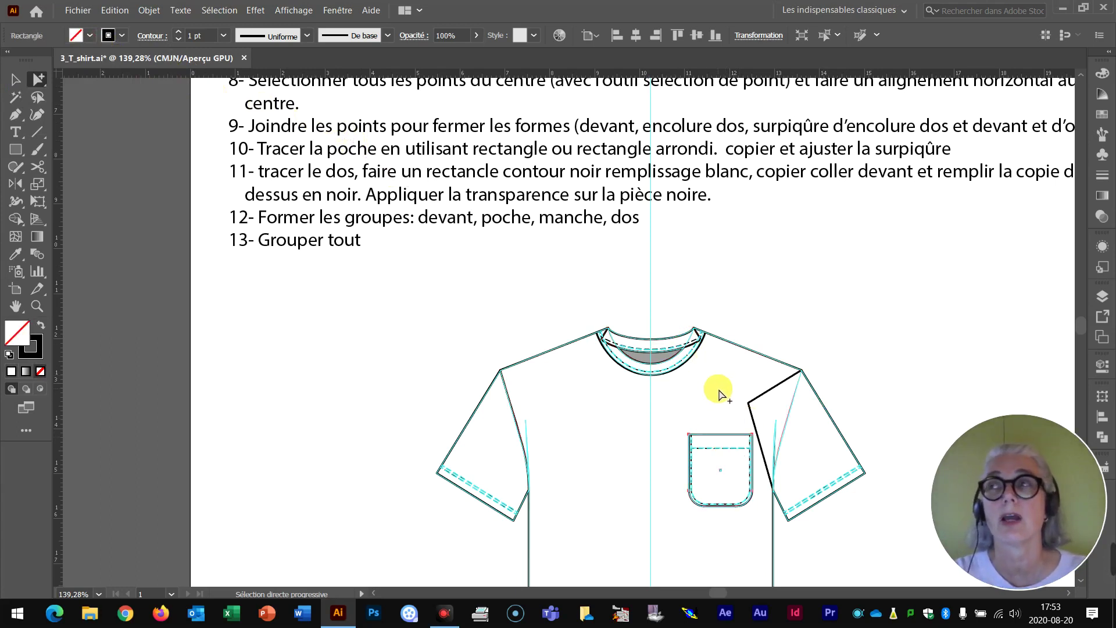
{"action": "left_click", "coordinate": [90, 36]}
{"action": "left_click", "coordinate": [33, 63]}
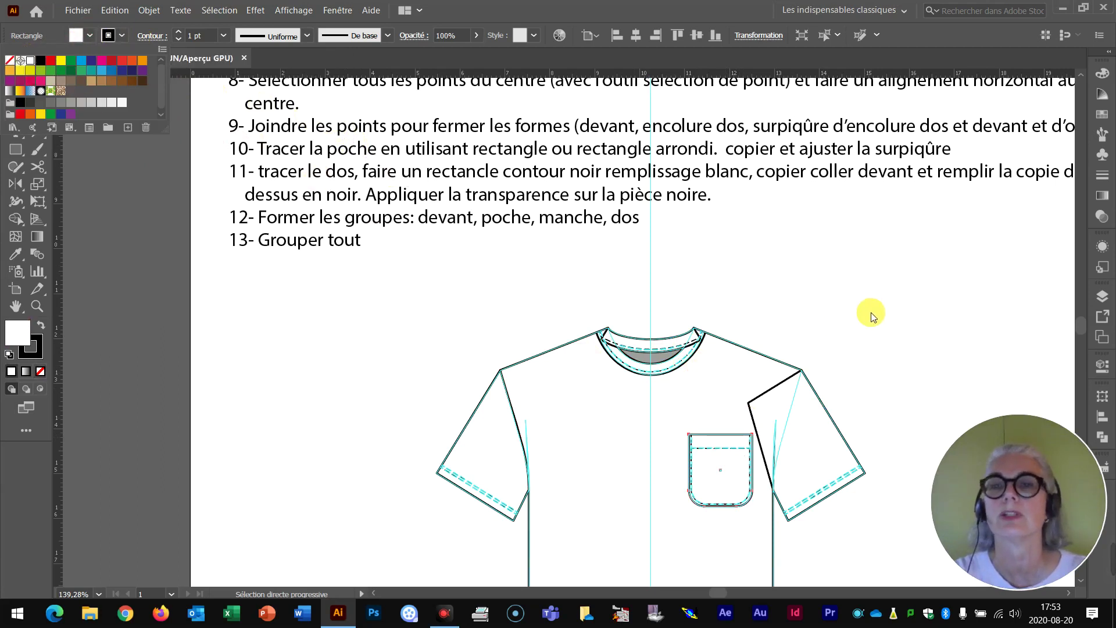
Join the left and right halves of each of the two dashed stitching lines at the bottom hem
{"action": "scroll", "coordinate": [872, 317], "scroll_direction": "down", "scroll_amount": 5}
{"action": "scroll", "coordinate": [872, 317], "scroll_direction": "down", "scroll_amount": 1}
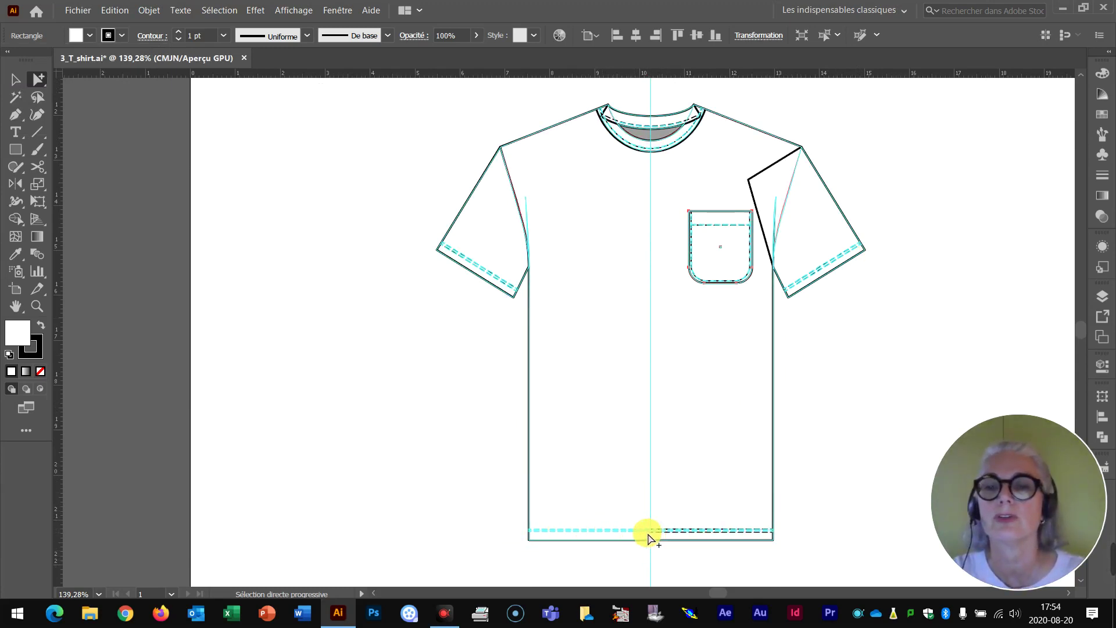
{"action": "left_click", "coordinate": [1103, 296]}
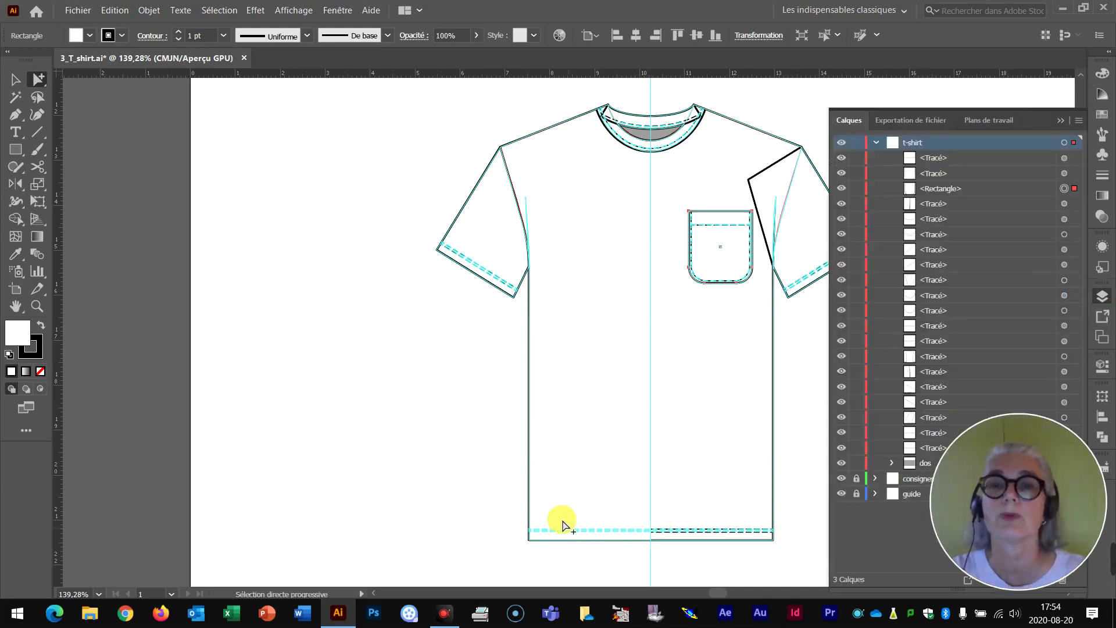
{"action": "mouse_move", "coordinate": [1063, 444]}
{"action": "left_click_drag", "start_coordinate": [1063, 445], "coordinate": [250, 419]}
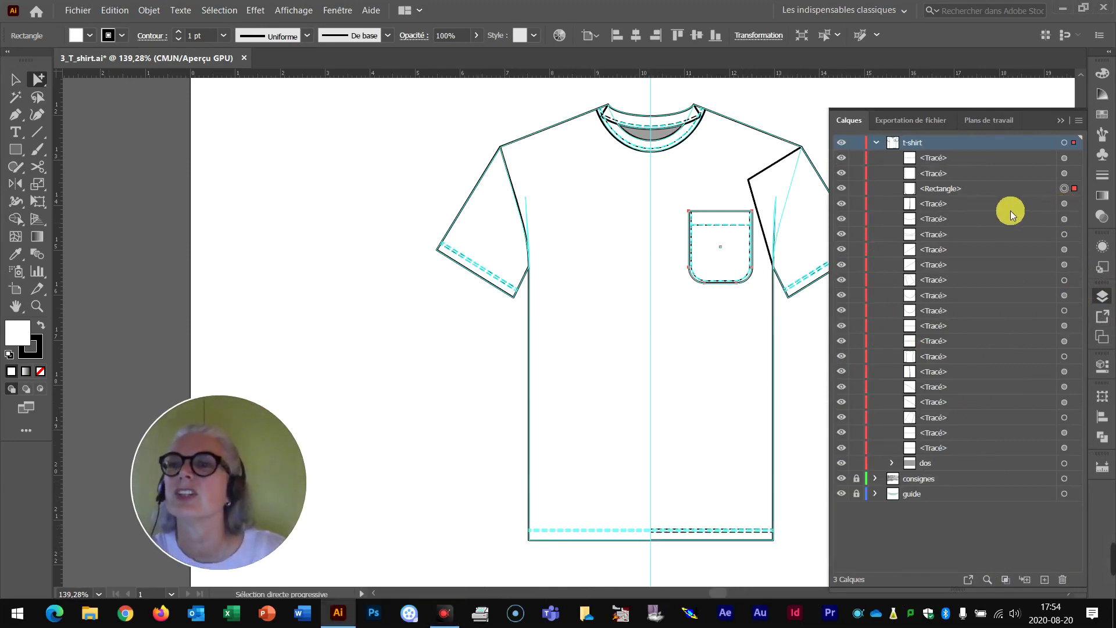
{"action": "left_click", "coordinate": [704, 529]}
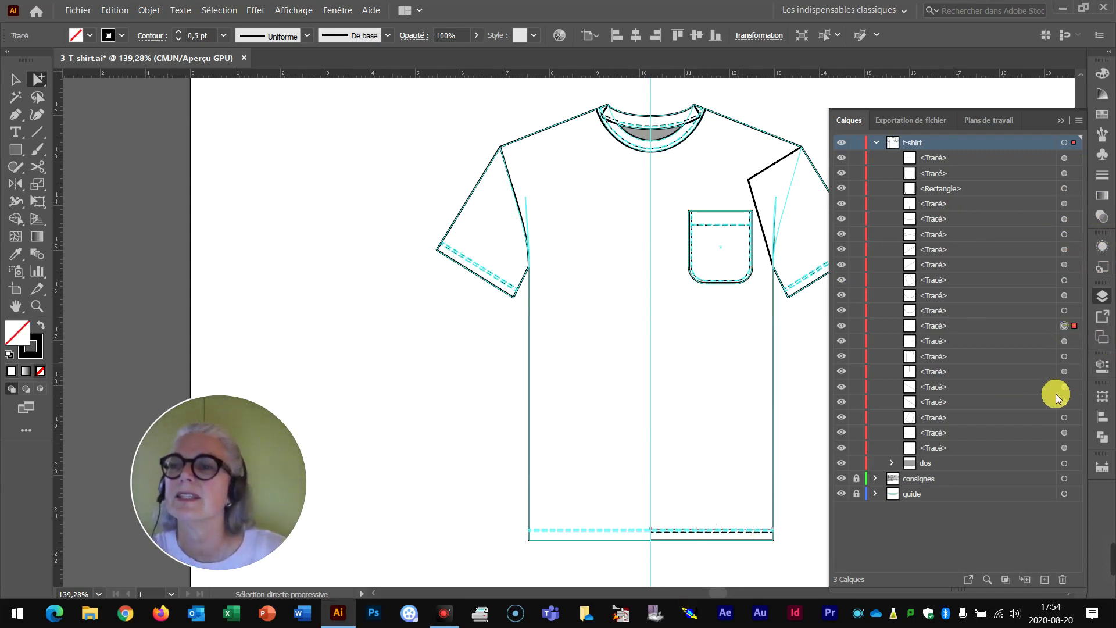
{"action": "left_click", "coordinate": [1068, 433], "text": "shift"}
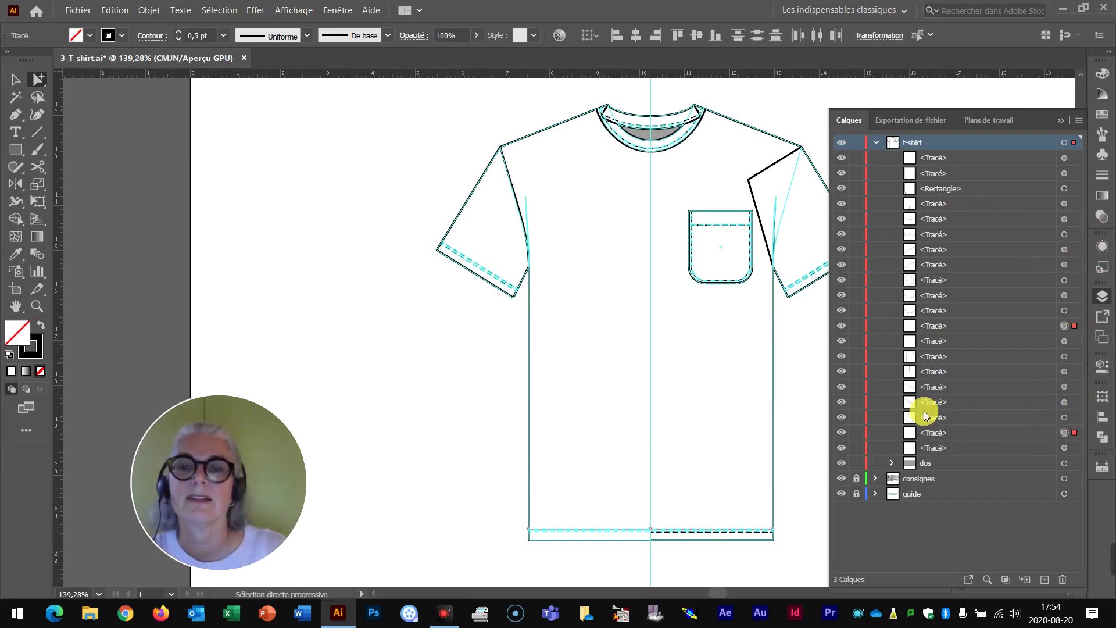
{"action": "key", "text": "ctrl+j"}
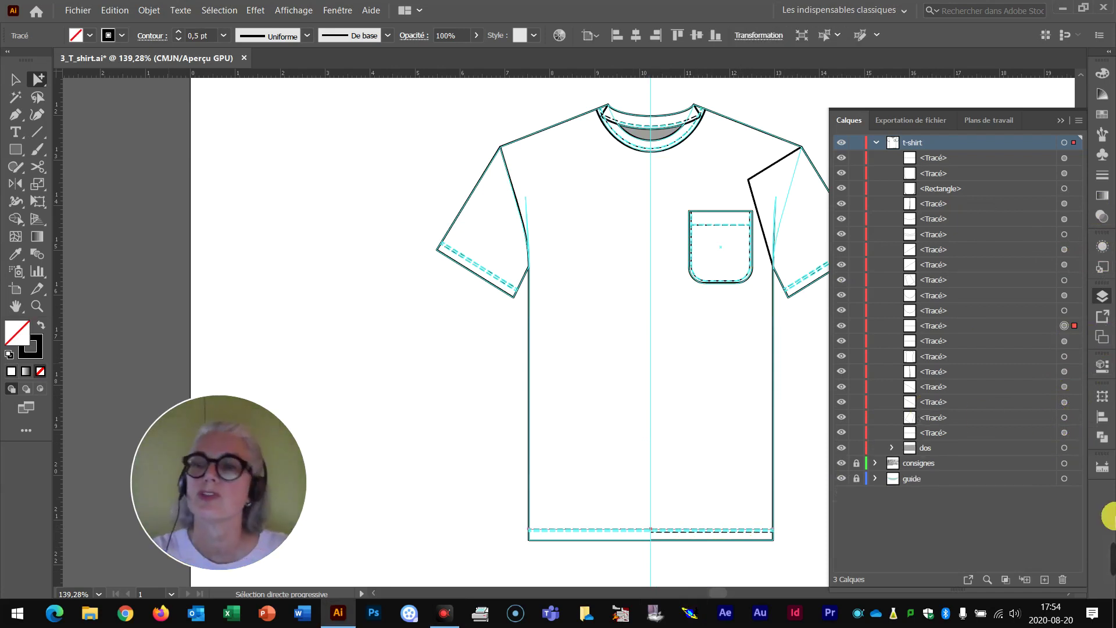
{"action": "left_click", "coordinate": [1074, 341], "text": "shift"}
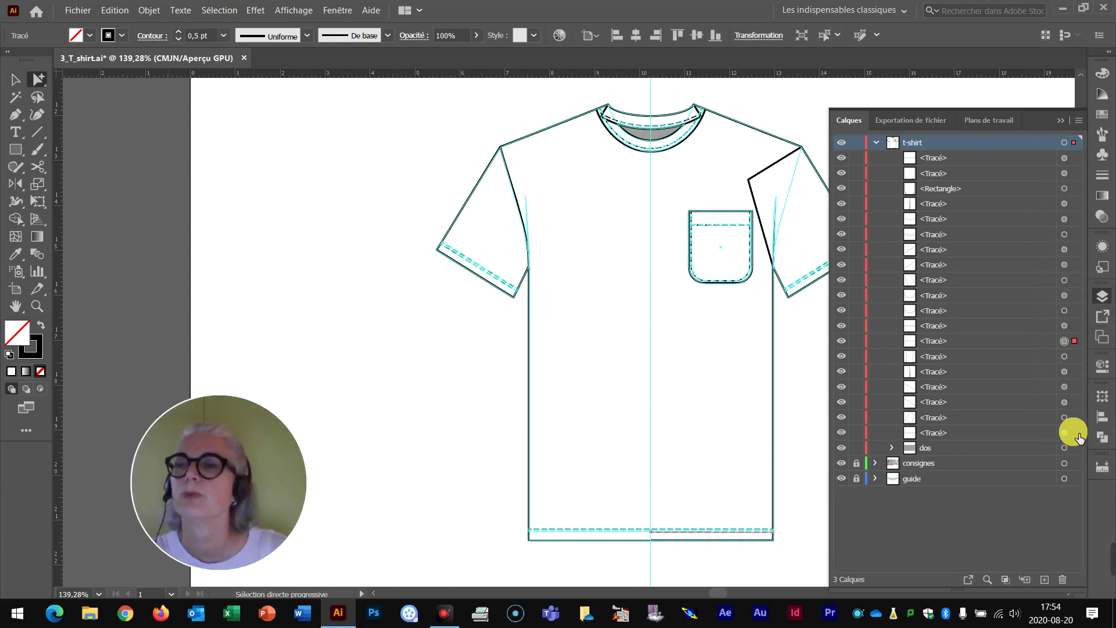
{"action": "key", "text": "ctrl+j"}
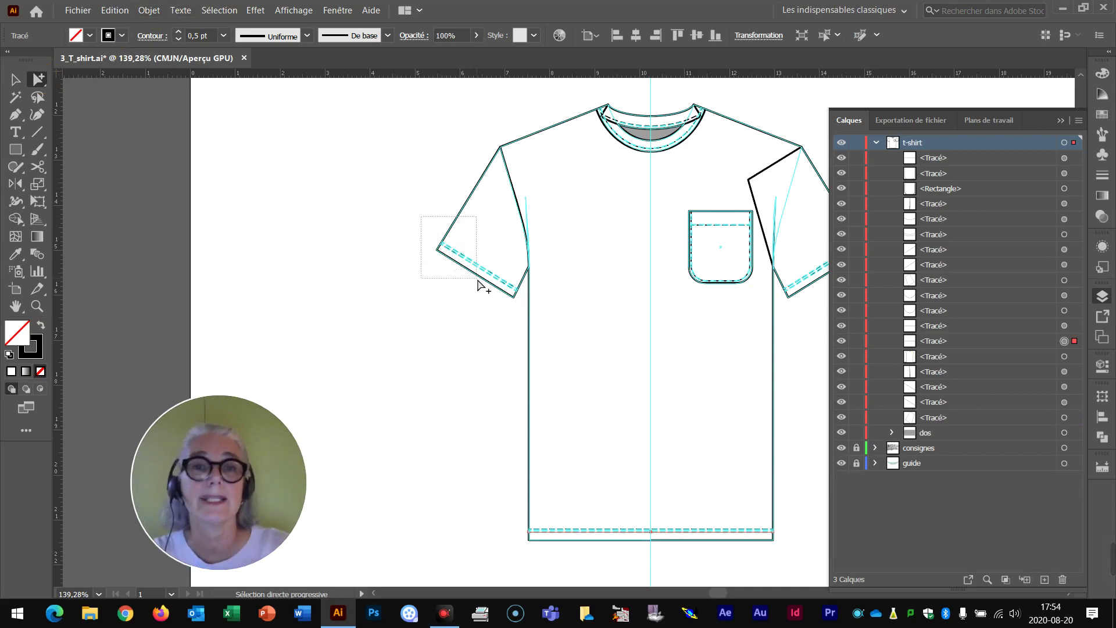
Group the left sleeve with its two stitching lines and name the group "manche G"
{"action": "left_click_drag", "start_coordinate": [477, 280], "coordinate": [479, 282]}
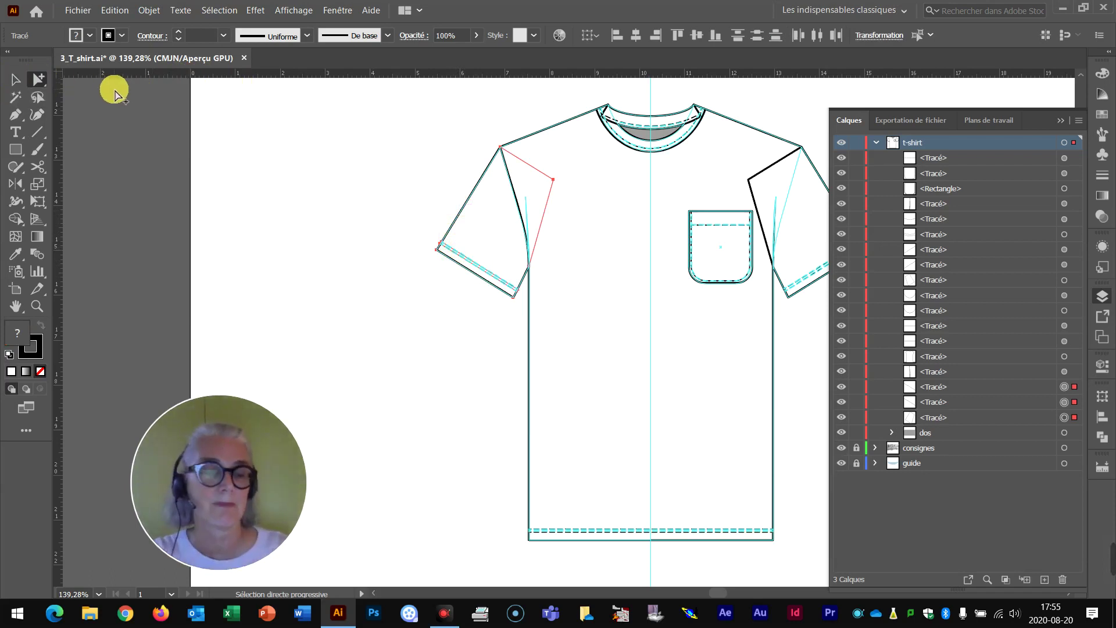
{"action": "key", "text": "ctrl"}
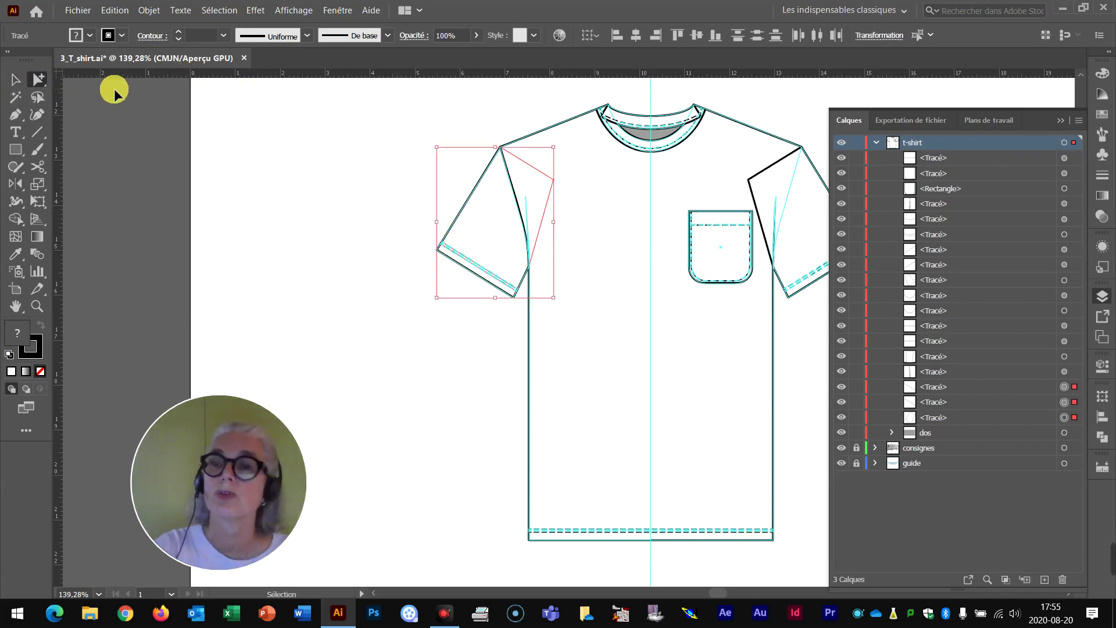
{"action": "key", "text": "ctrl+g"}
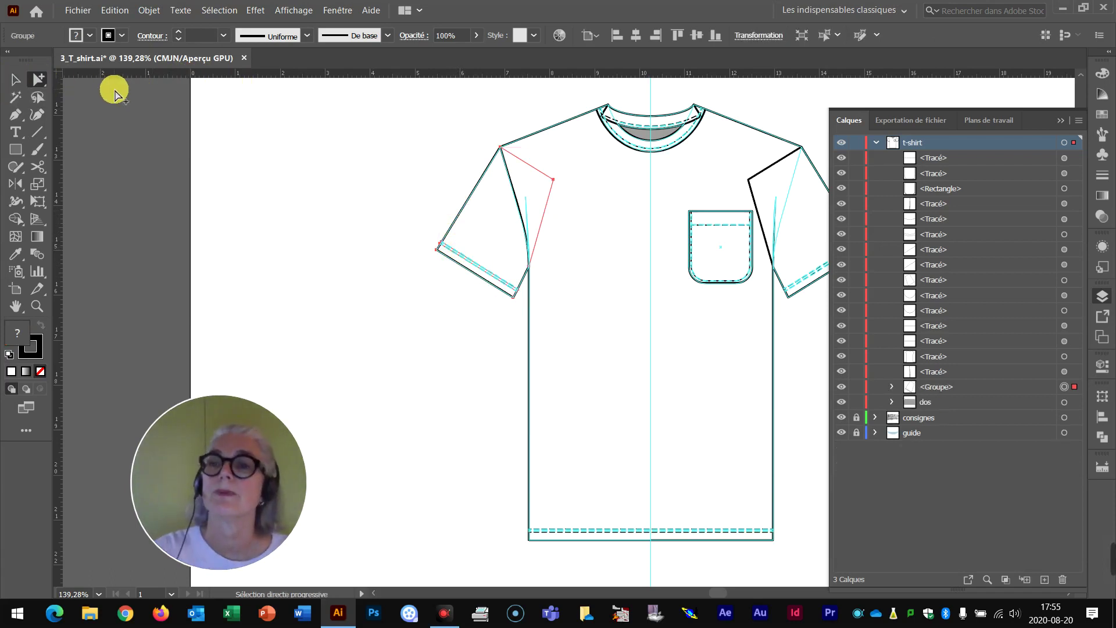
{"action": "double_click", "coordinate": [938, 386]}
{"action": "type", "text": "m"}
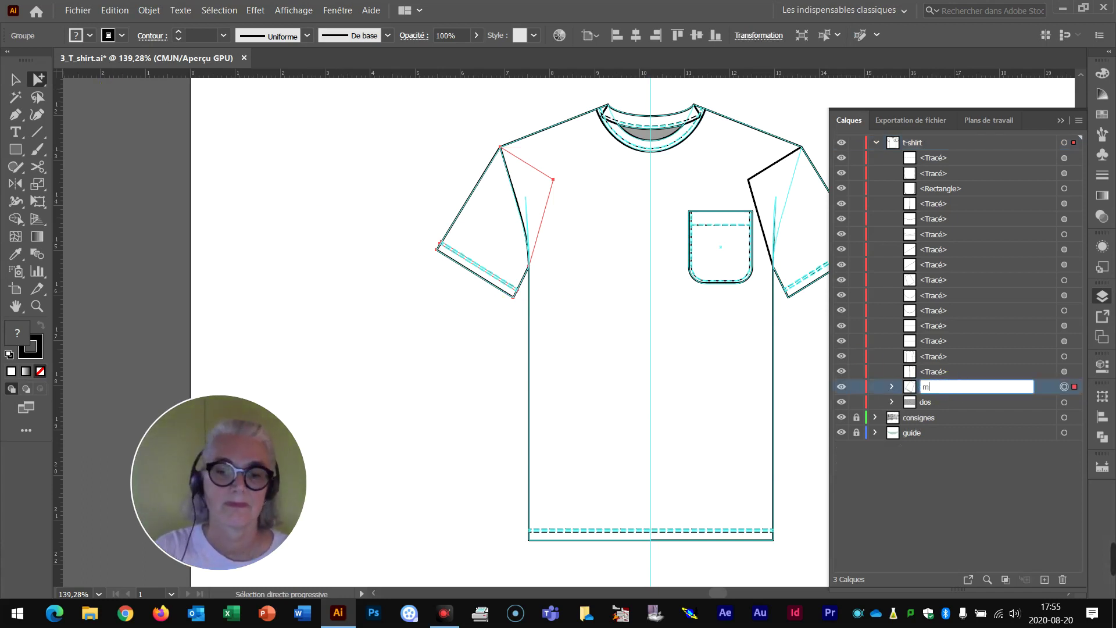
{"action": "type", "text": "anche G"}
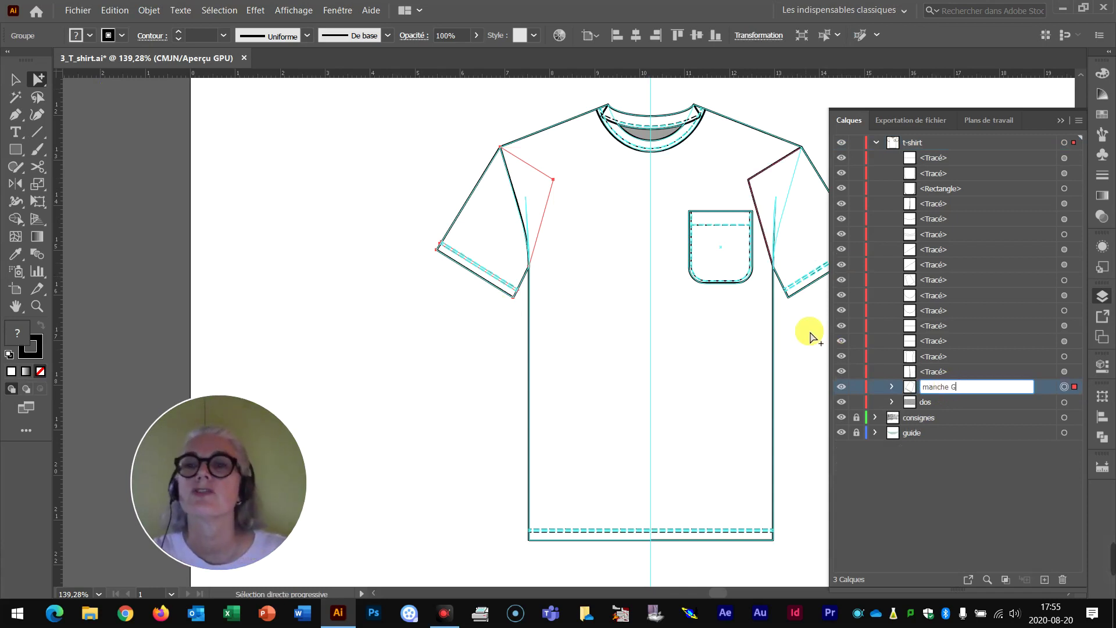
{"action": "key", "text": "Return"}
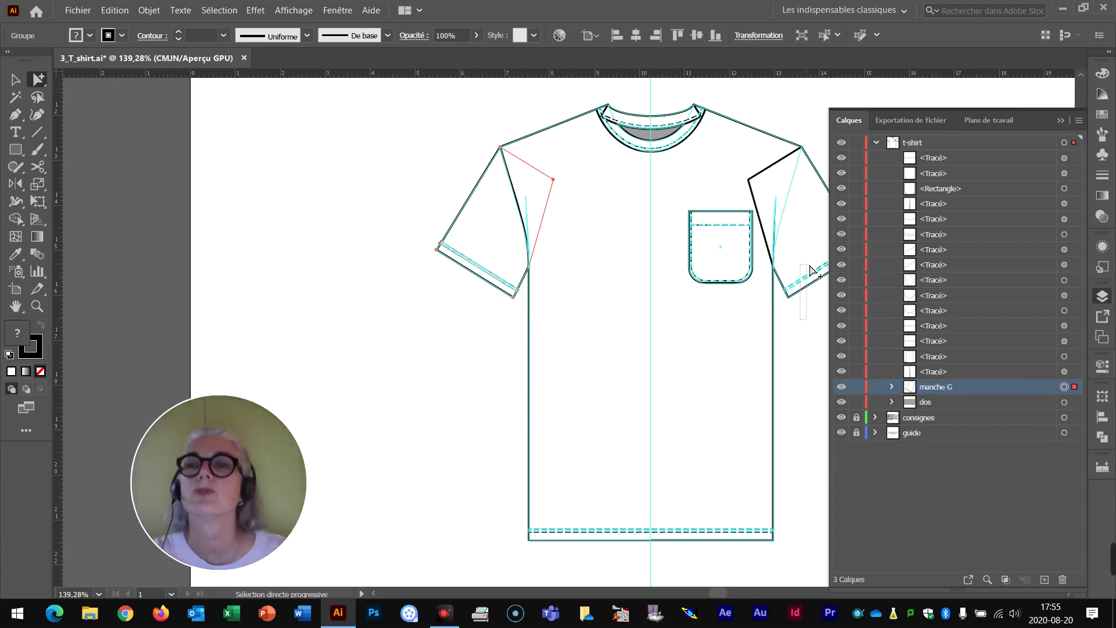
Group the right sleeve with its two stitching lines and name the group "manche D"
{"action": "left_click", "coordinate": [817, 267]}
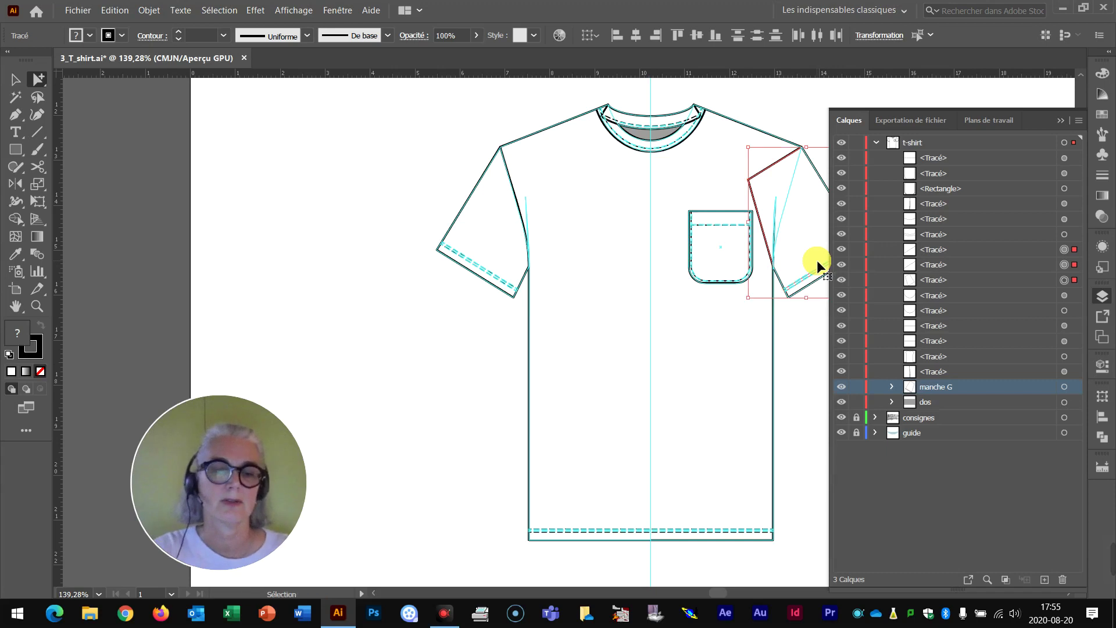
{"action": "key", "text": "ctrl+g"}
{"action": "double_click", "coordinate": [946, 249]}
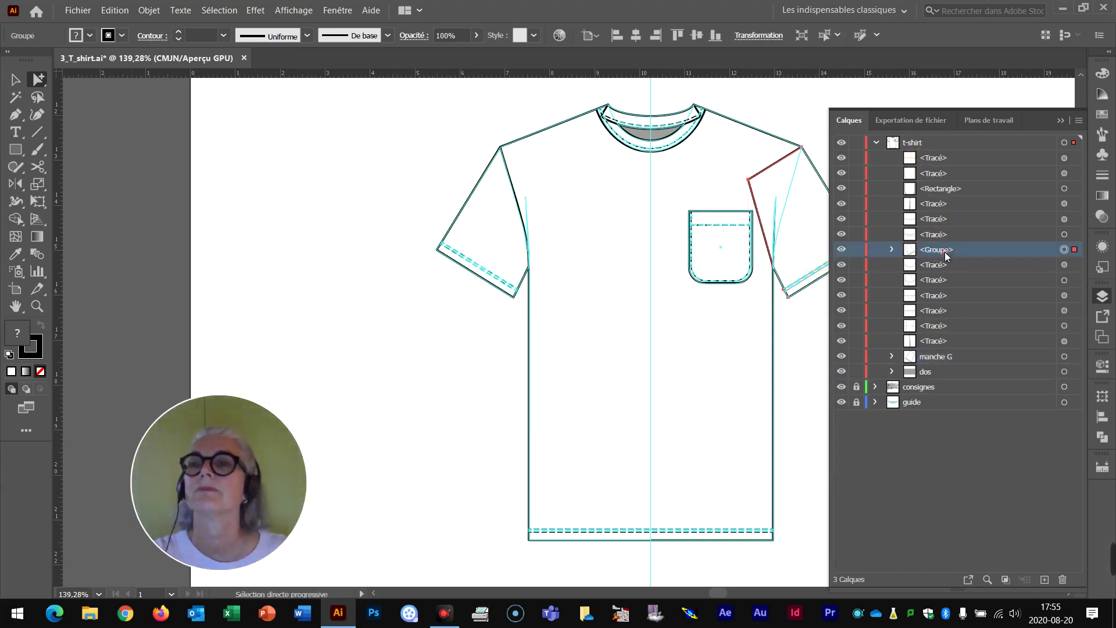
{"action": "type", "text": "manche D"}
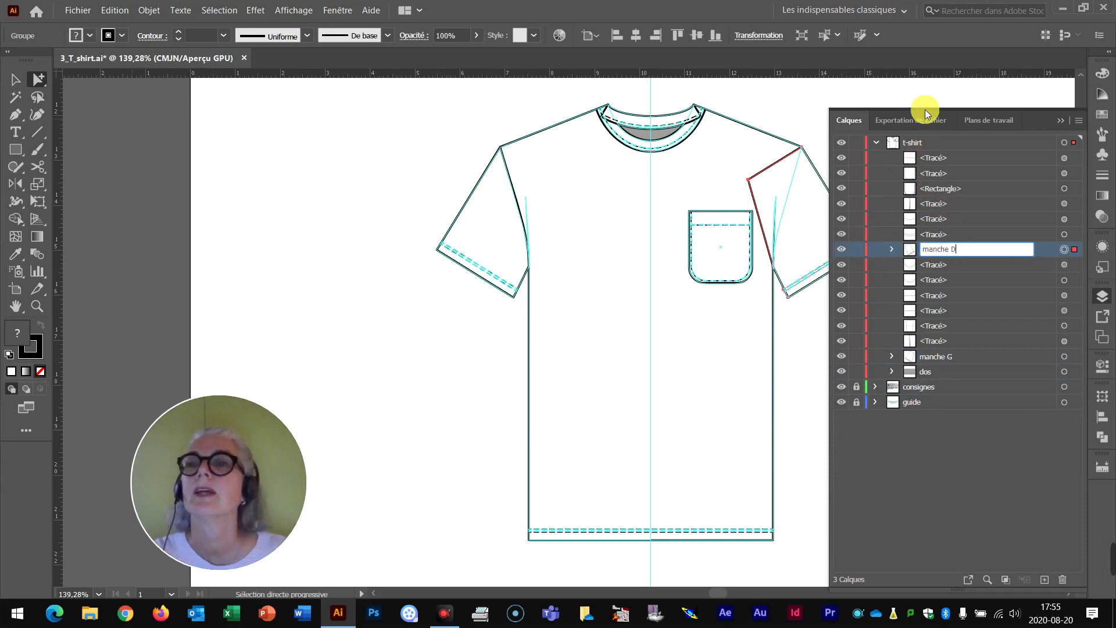
{"action": "left_click", "coordinate": [707, 309]}
Group the pocket rectangle with its two stitching paths and name the group "Poche"
{"action": "left_click_drag", "start_coordinate": [697, 300], "coordinate": [731, 232]}
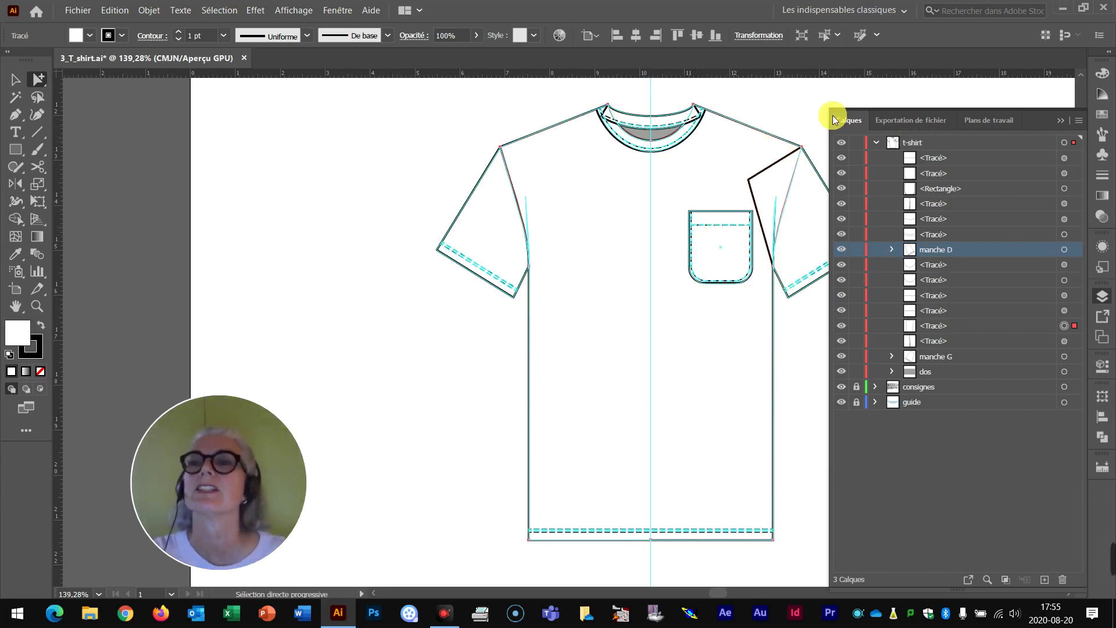
{"action": "left_click", "coordinate": [1064, 189]}
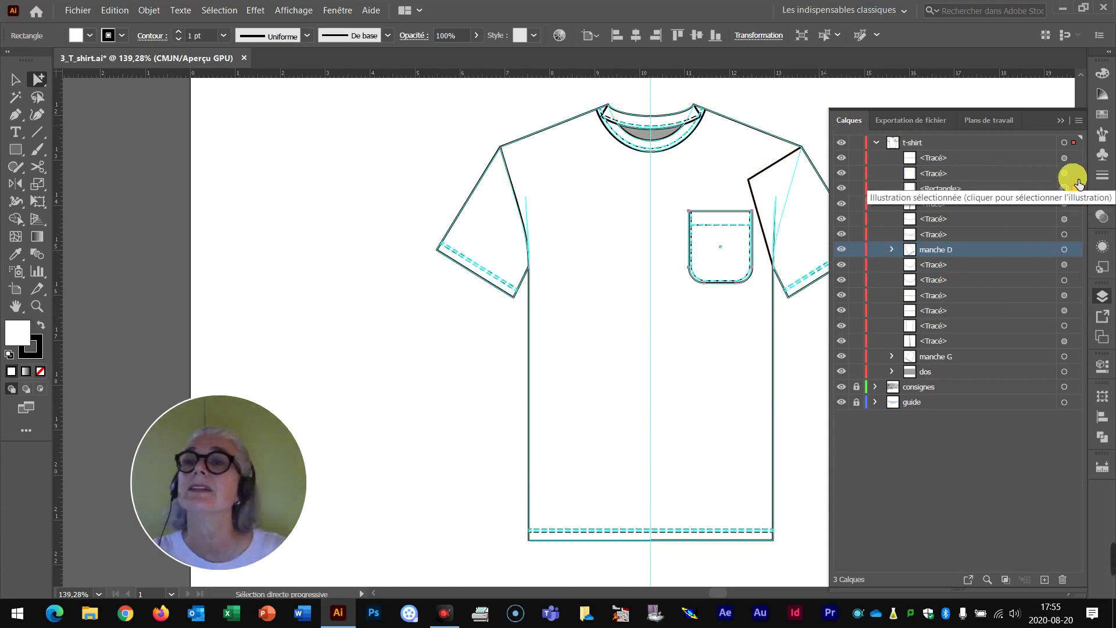
{"action": "left_click", "coordinate": [1064, 173], "text": "shift"}
{"action": "left_click", "coordinate": [1065, 158], "text": "shift"}
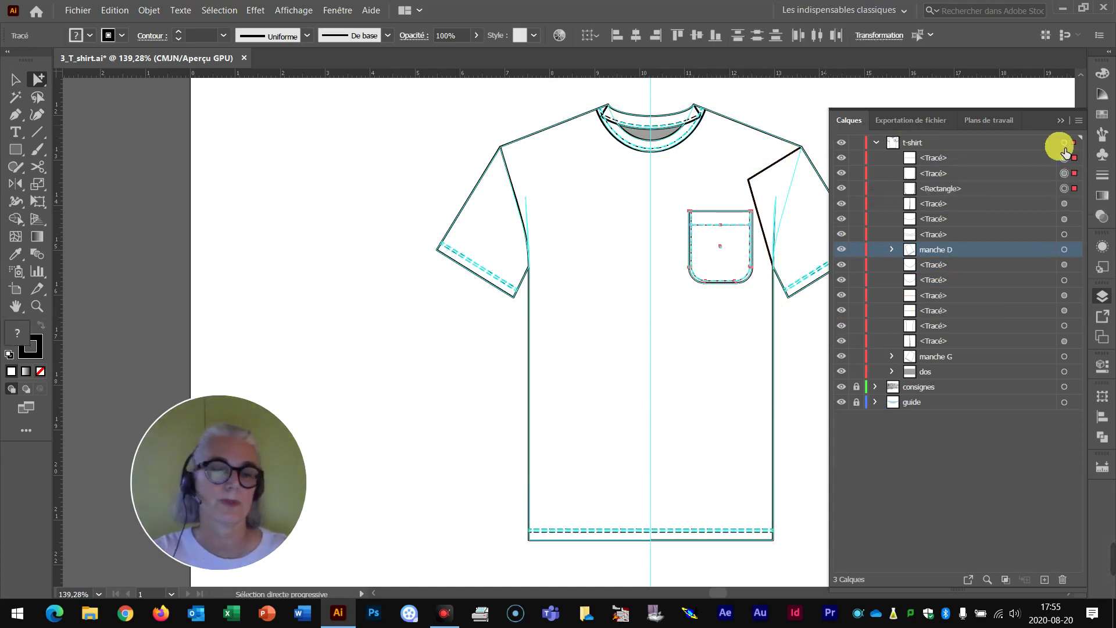
{"action": "key", "text": "ctrl+g"}
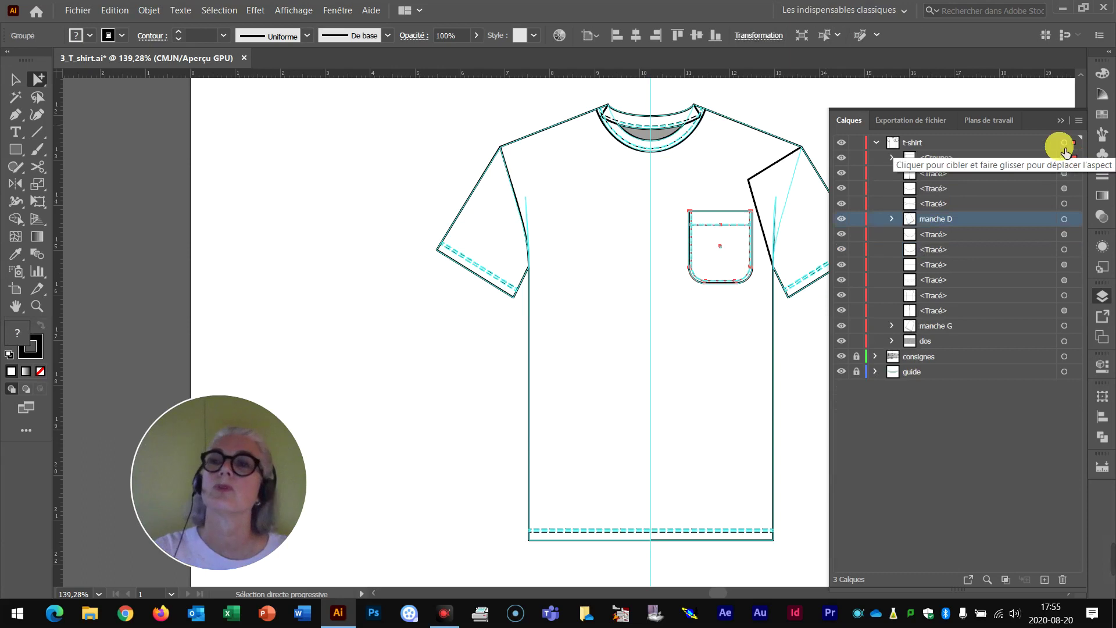
{"action": "double_click", "coordinate": [949, 157]}
{"action": "type", "text": "Poche"}
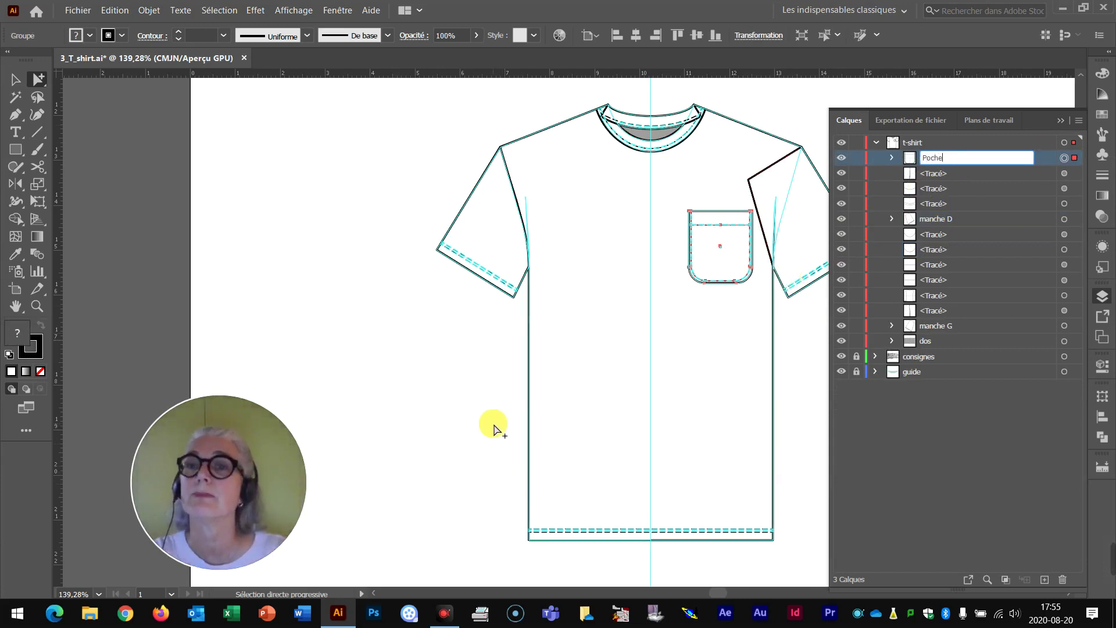
Group the back neckband shape with its stitching line and name the group "bande dos"
{"action": "left_click", "coordinate": [663, 121]}
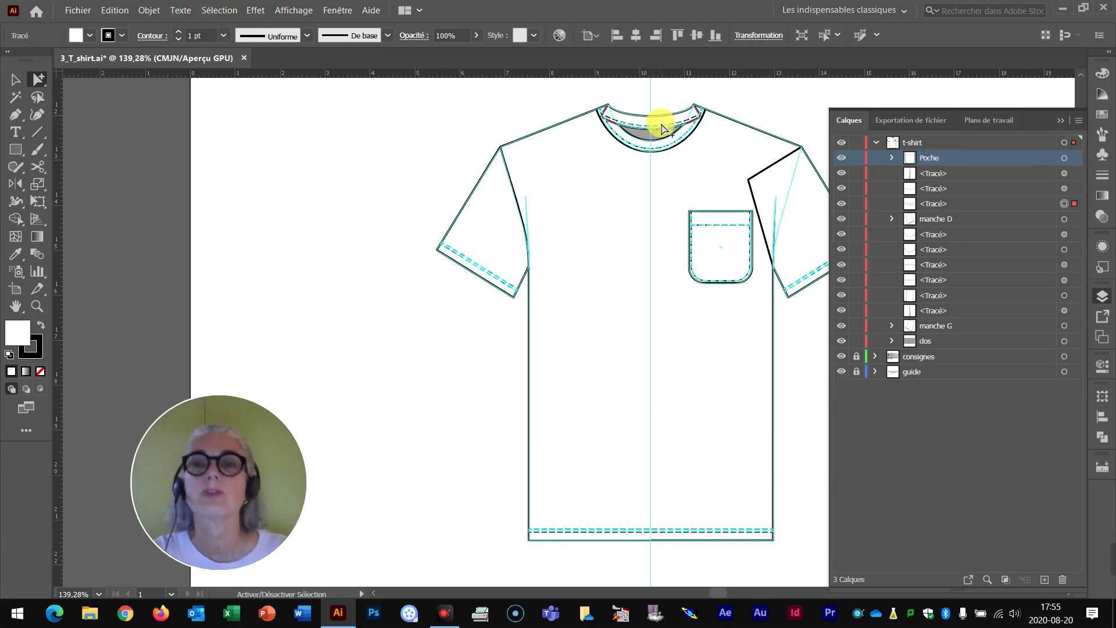
{"action": "left_click", "coordinate": [680, 87], "text": "shift"}
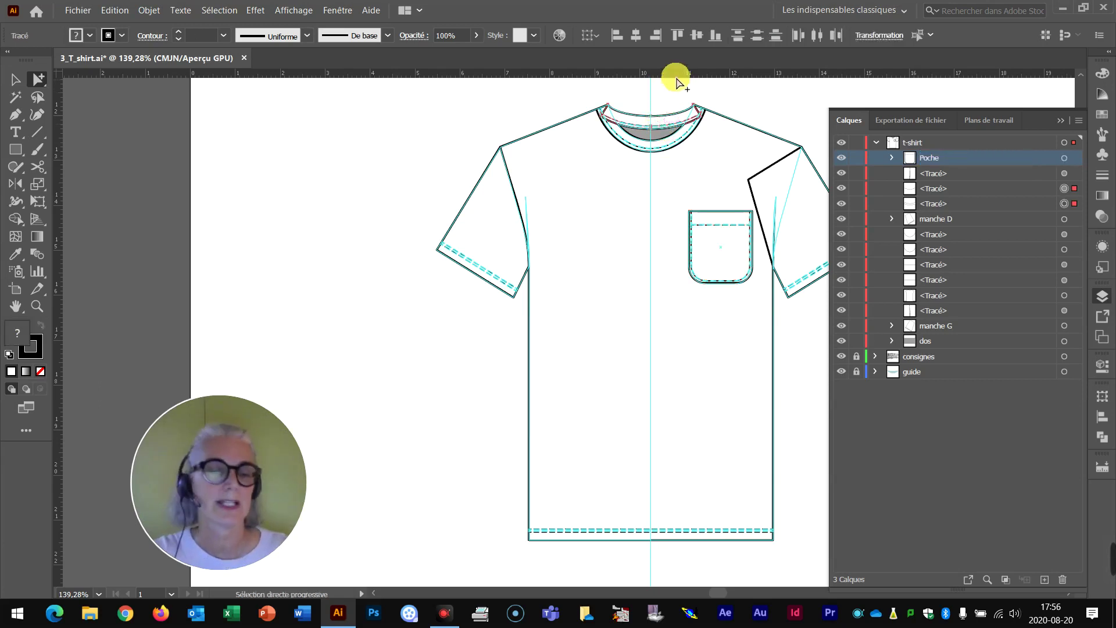
{"action": "key", "text": "ctrl+g"}
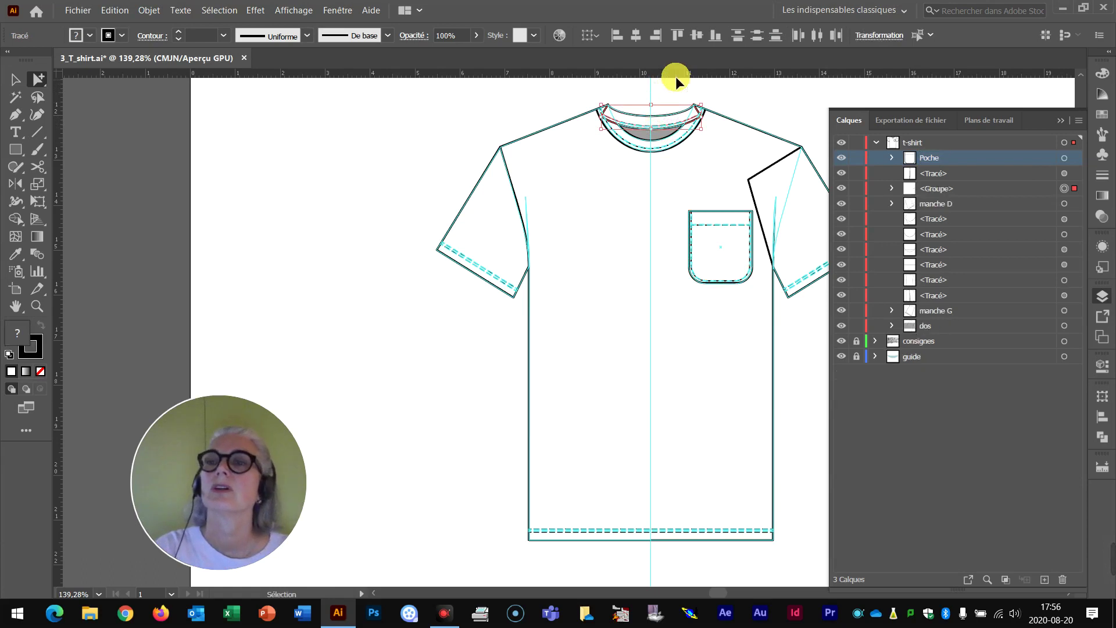
{"action": "double_click", "coordinate": [953, 187]}
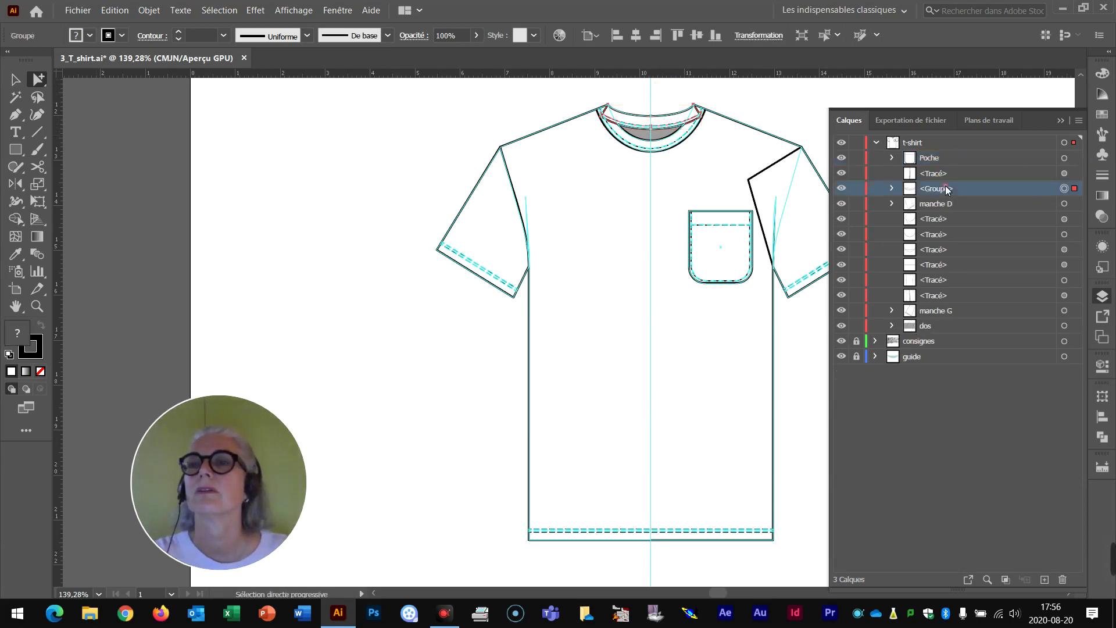
{"action": "type", "text": "b"}
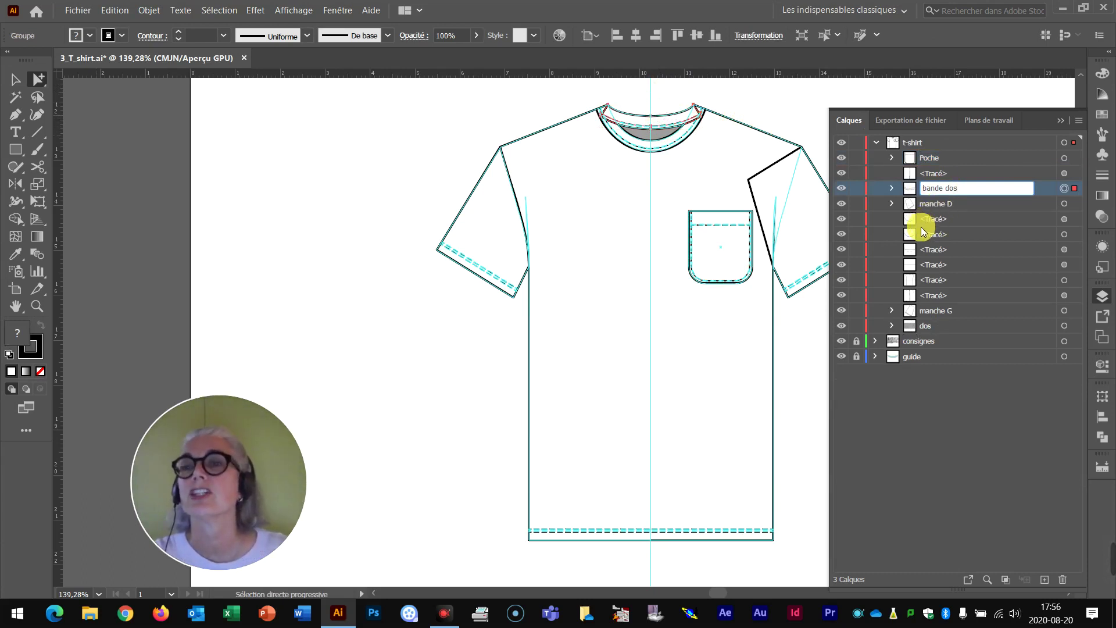
{"action": "type", "text": "ande dos"}
Group the remaining ungrouped front body, front collar, stitching and armhole crease paths, and move the "Poche" group into that group
{"action": "left_click", "coordinate": [1064, 173]}
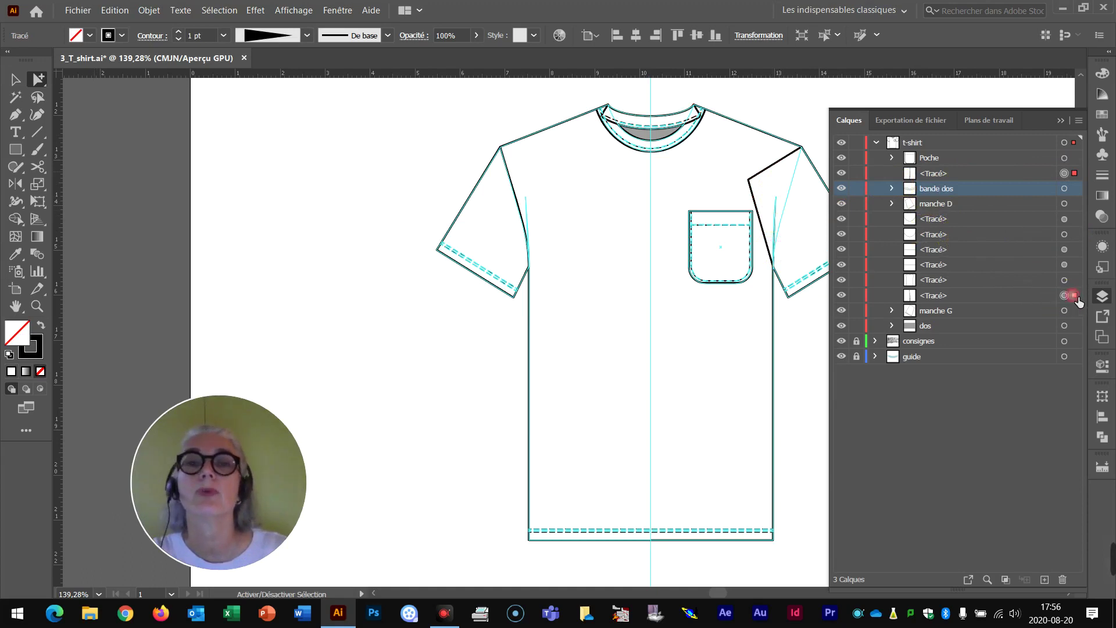
{"action": "left_click", "coordinate": [1075, 295], "text": "shift"}
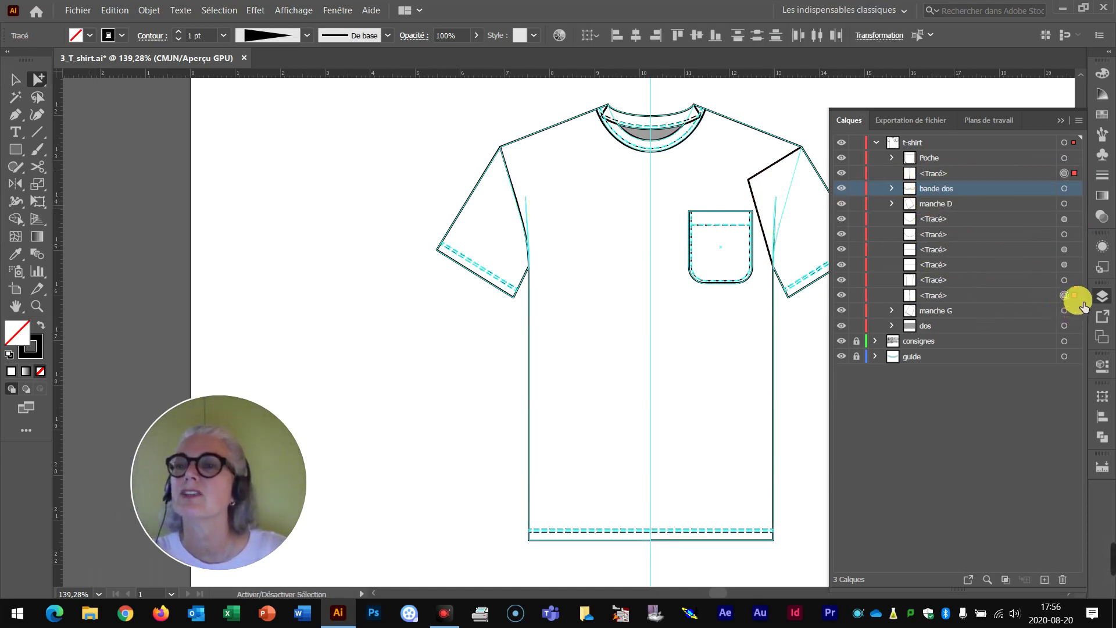
{"action": "left_click", "coordinate": [1066, 281], "text": "shift"}
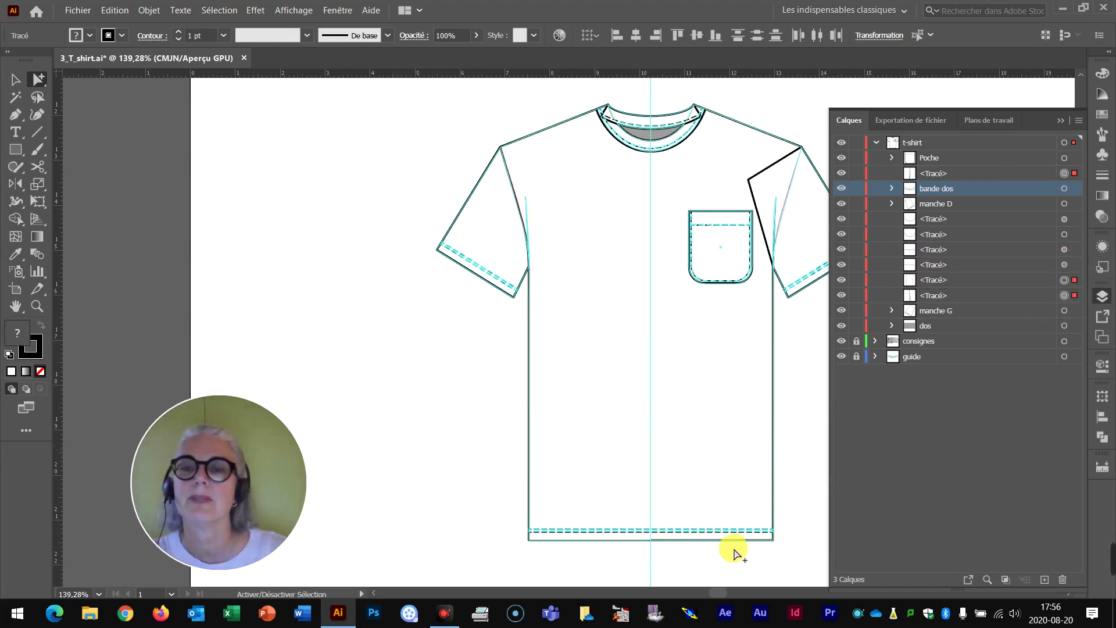
{"action": "left_click", "coordinate": [1064, 264], "text": "shift"}
{"action": "left_click", "coordinate": [1065, 250], "text": "shift"}
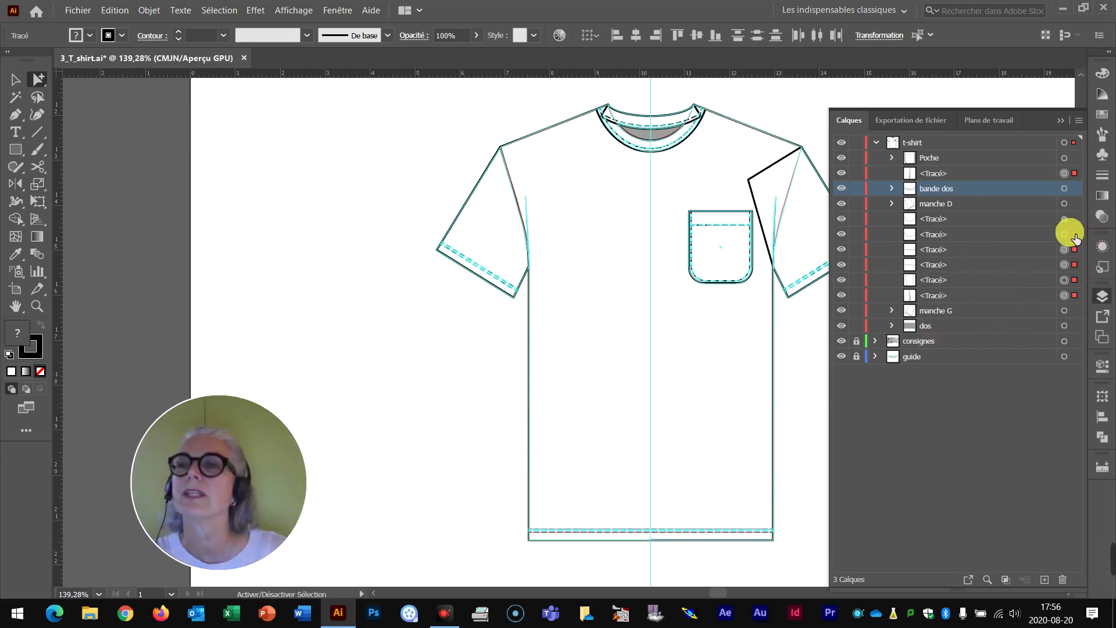
{"action": "left_click", "coordinate": [1074, 235], "text": "shift"}
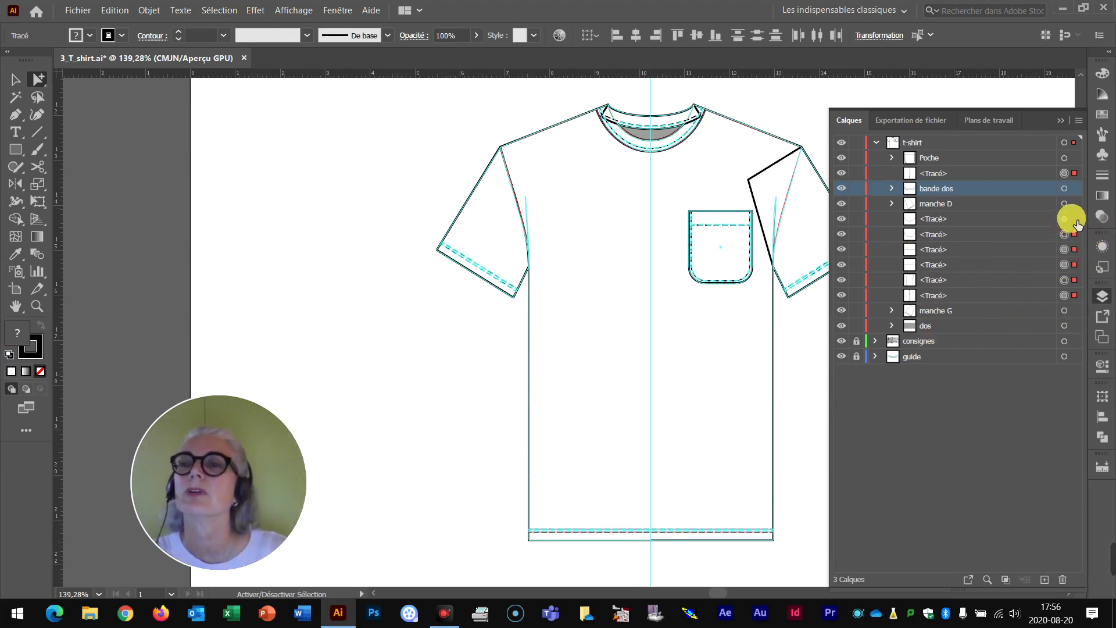
{"action": "left_click", "coordinate": [1072, 218], "text": "shift"}
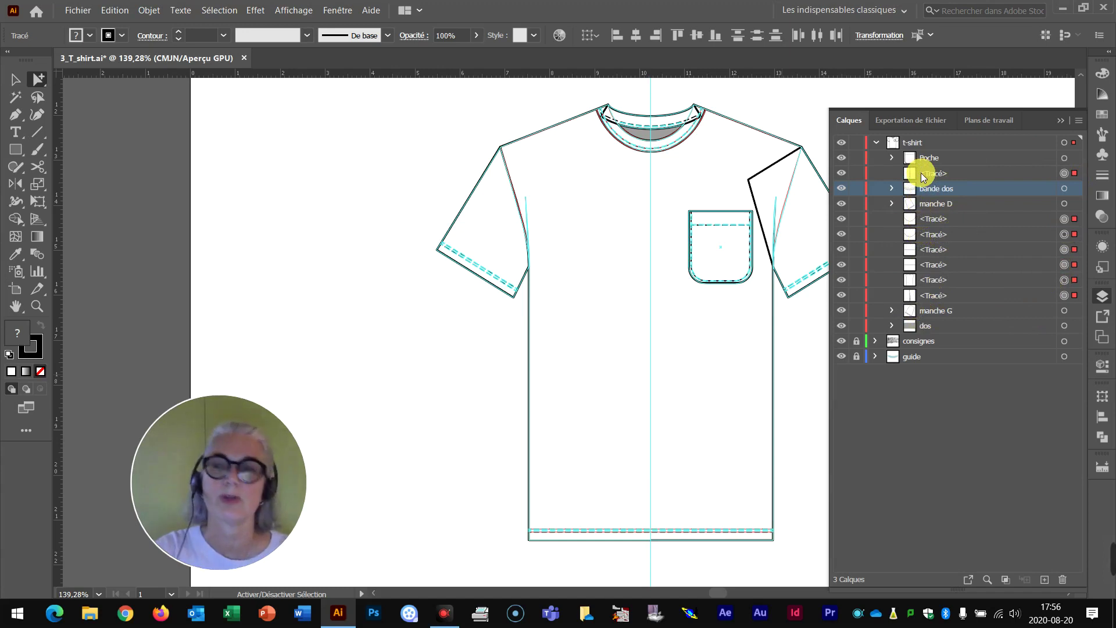
{"action": "key", "text": "ctrl+g"}
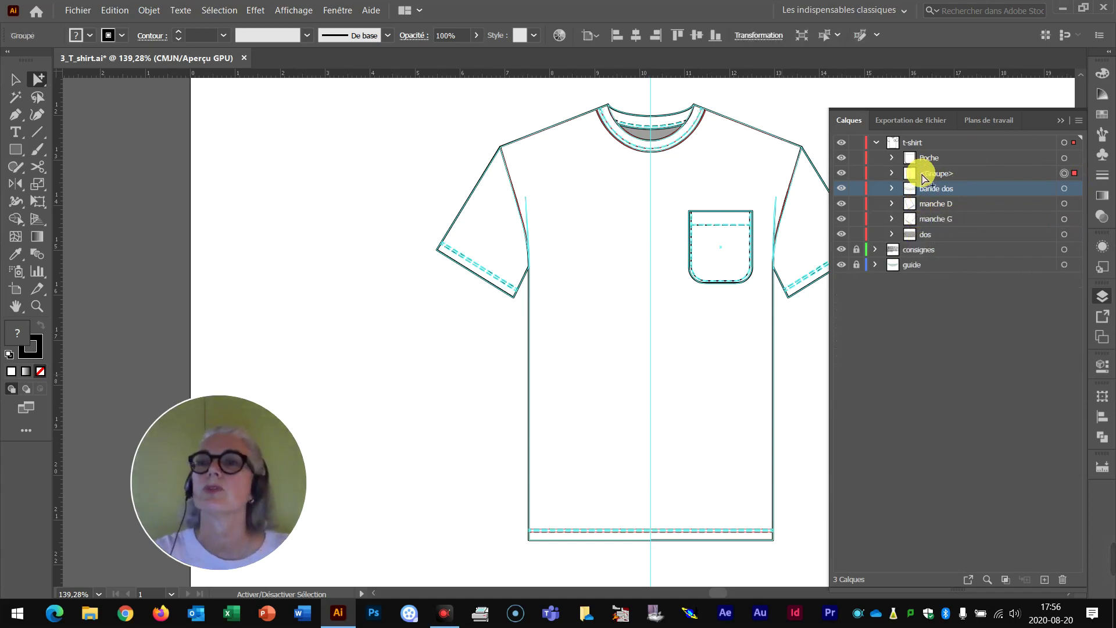
{"action": "left_click_drag", "start_coordinate": [944, 154], "coordinate": [947, 178]}
{"action": "left_click", "coordinate": [895, 159]}
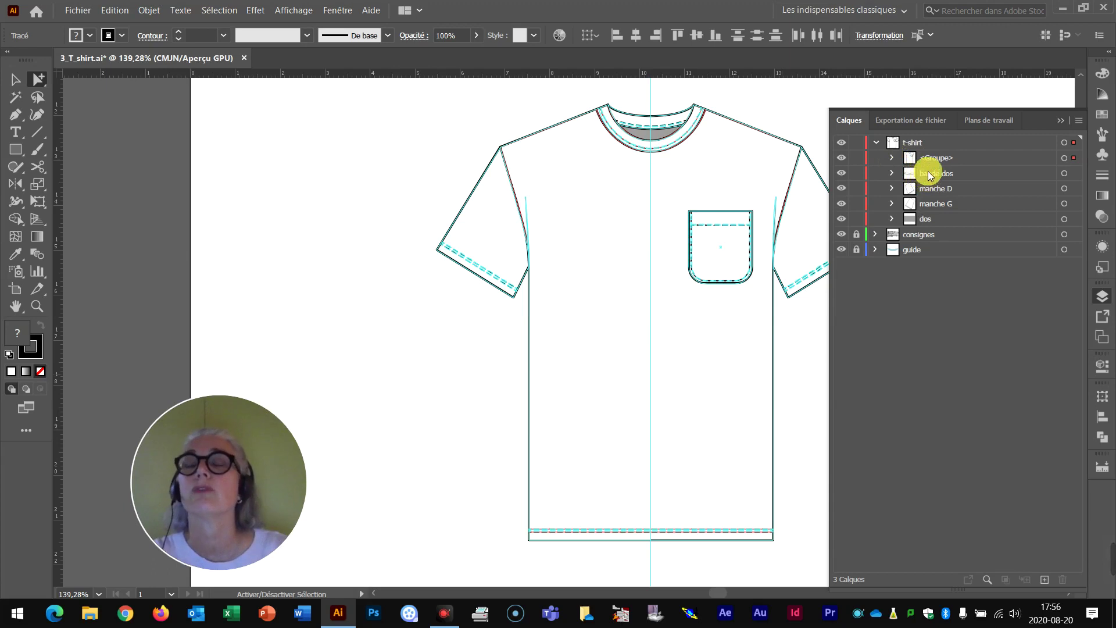
Move "bande dos" directly above "dos" in the stacking order, group the two together and name the group "dos"
{"action": "left_click_drag", "start_coordinate": [929, 174], "coordinate": [939, 213]}
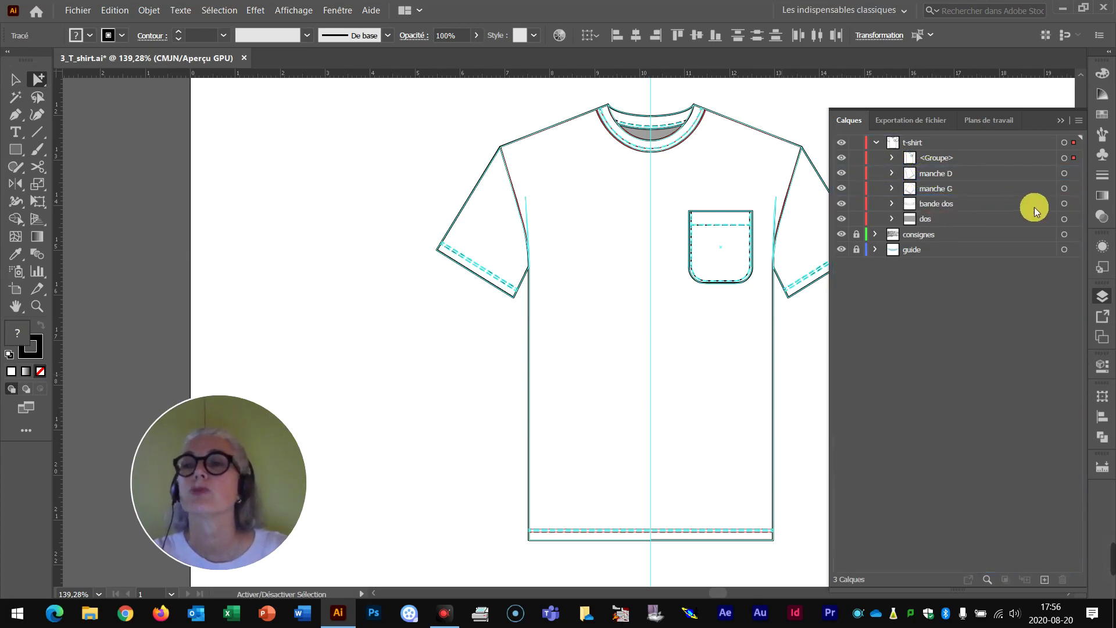
{"action": "left_click", "coordinate": [1077, 219]}
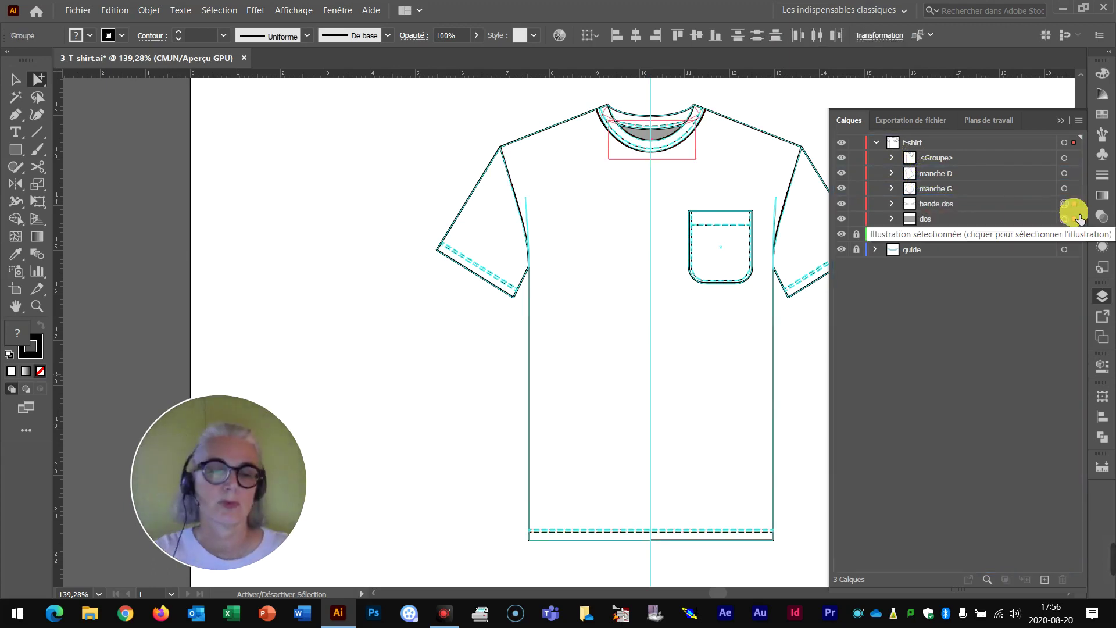
{"action": "key", "text": "ctrl+g"}
{"action": "double_click", "coordinate": [937, 207]}
{"action": "type", "text": "dos"}
{"action": "left_click", "coordinate": [791, 108]}
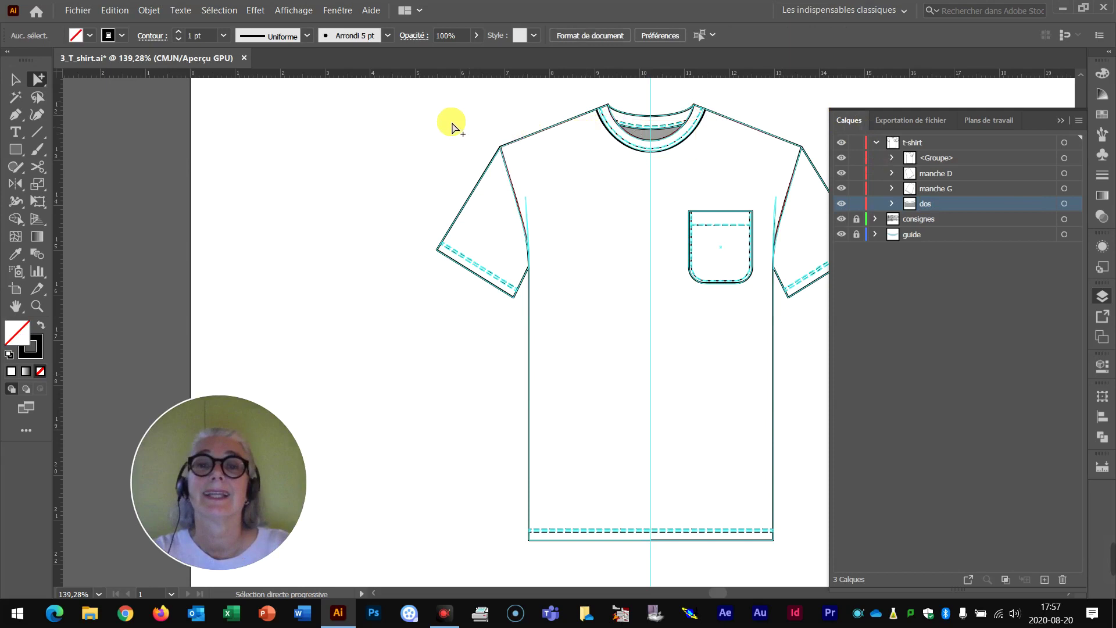
Group all pieces of the T-shirt together and hide the "consignes" and "guide" layers
{"action": "left_click_drag", "start_coordinate": [431, 100], "coordinate": [856, 414]}
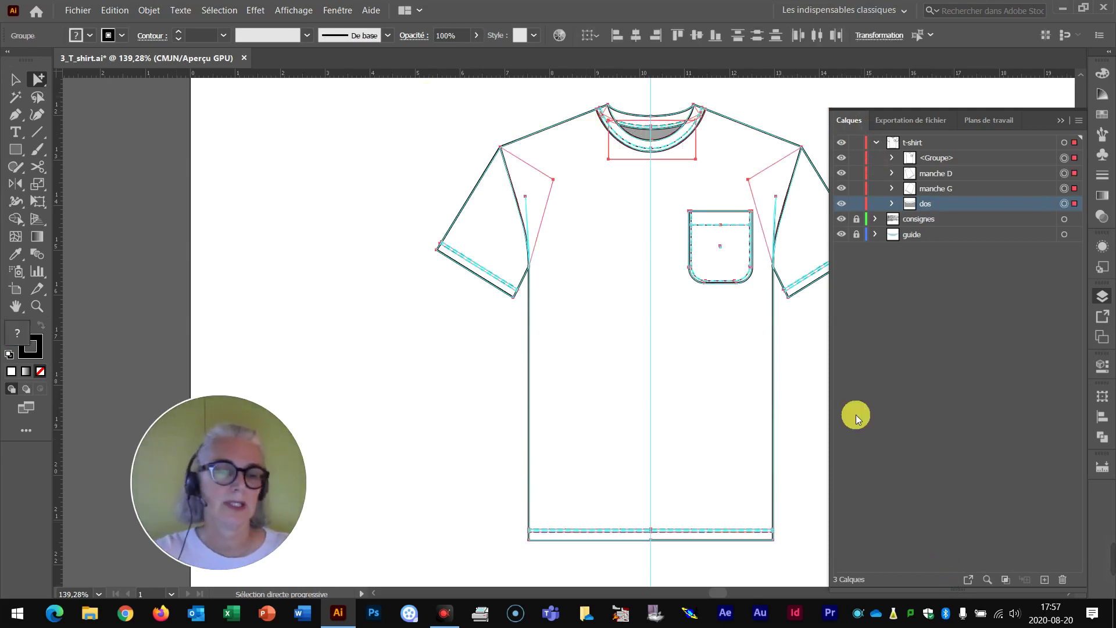
{"action": "key", "text": "ctrl+g"}
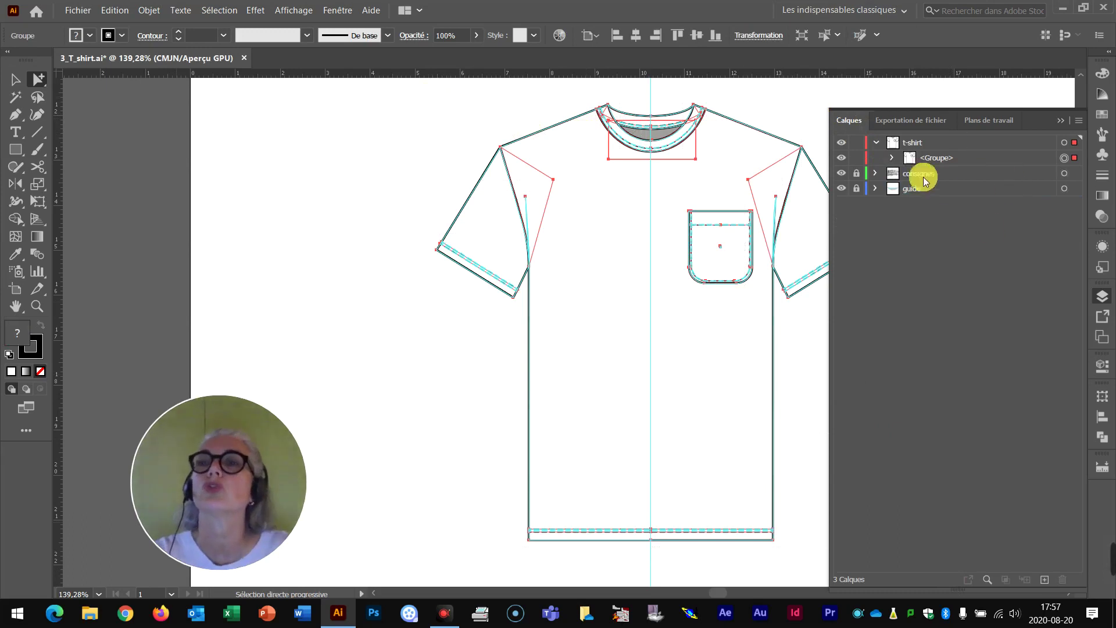
{"action": "left_click", "coordinate": [841, 173]}
{"action": "left_click", "coordinate": [841, 189]}
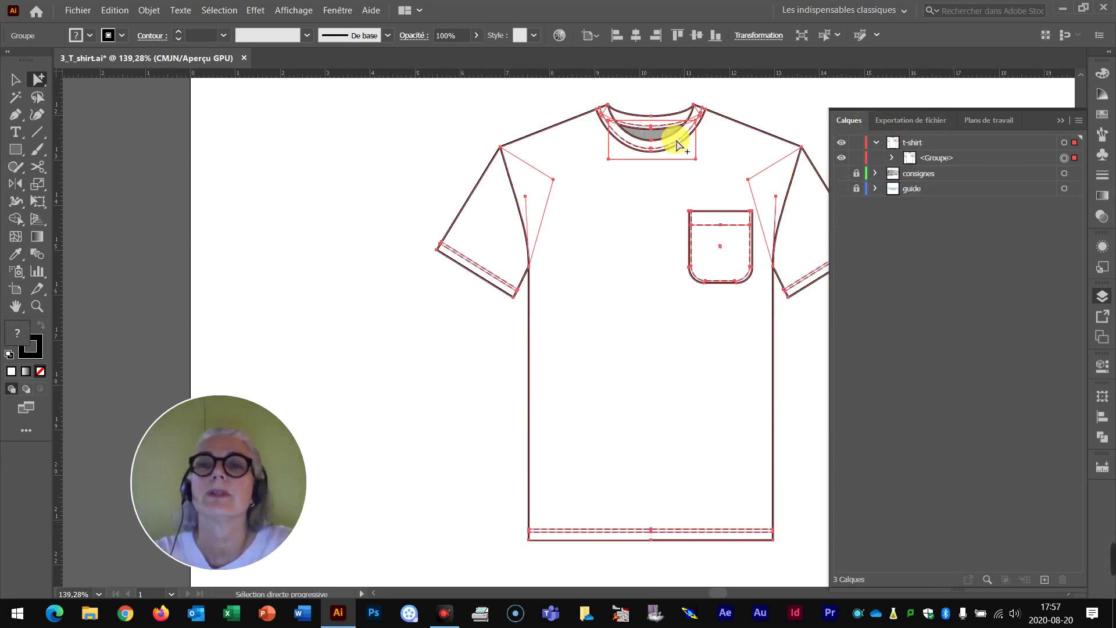
{"action": "left_click", "coordinate": [804, 89]}
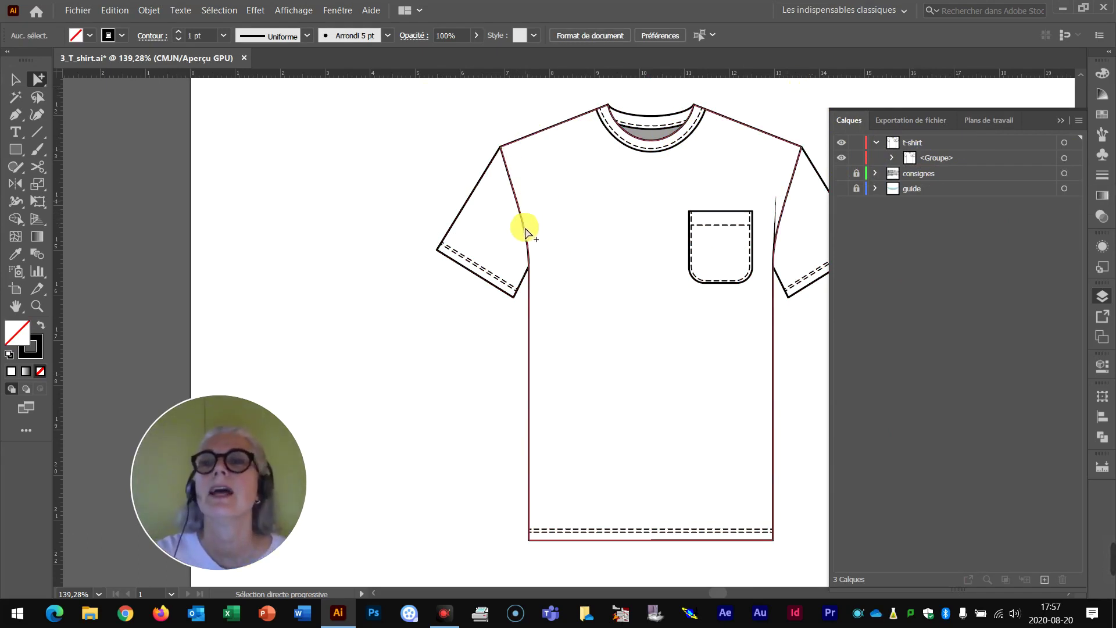
Inside the front group, move the left armhole crease path above the white body shape in the stacking order
{"action": "left_click", "coordinate": [893, 158]}
{"action": "left_click", "coordinate": [910, 173]}
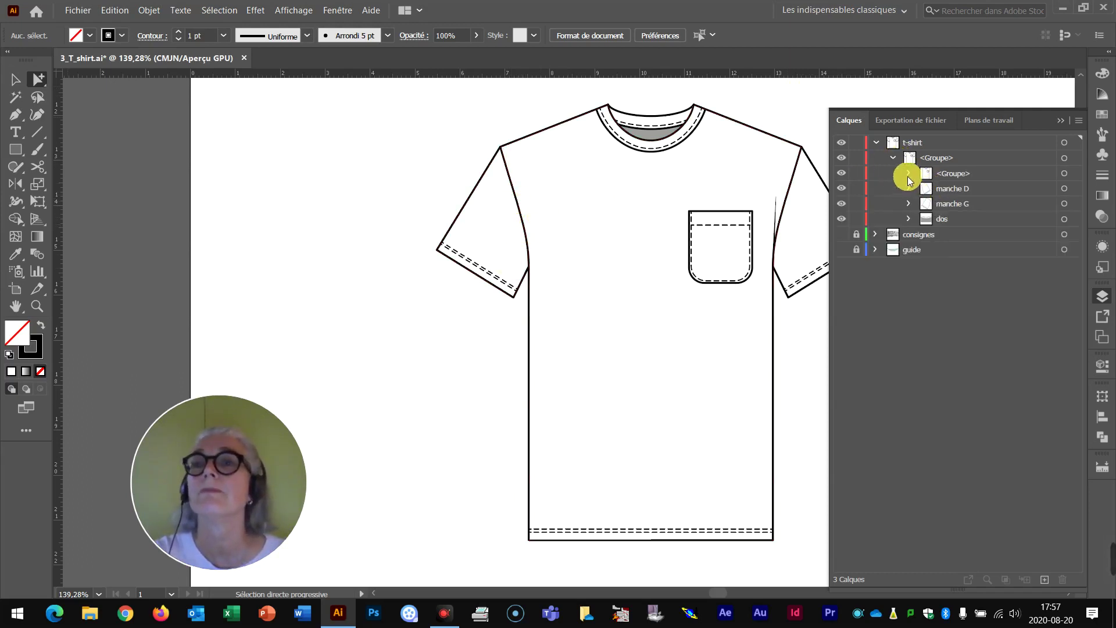
{"action": "left_click", "coordinate": [969, 297]}
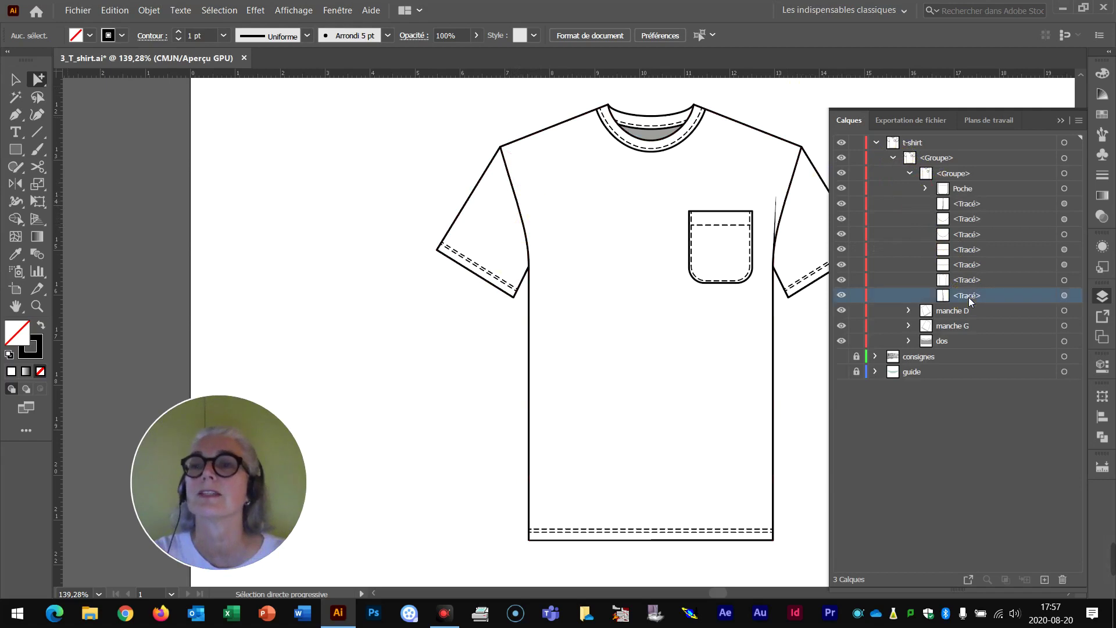
{"action": "left_click", "coordinate": [967, 280]}
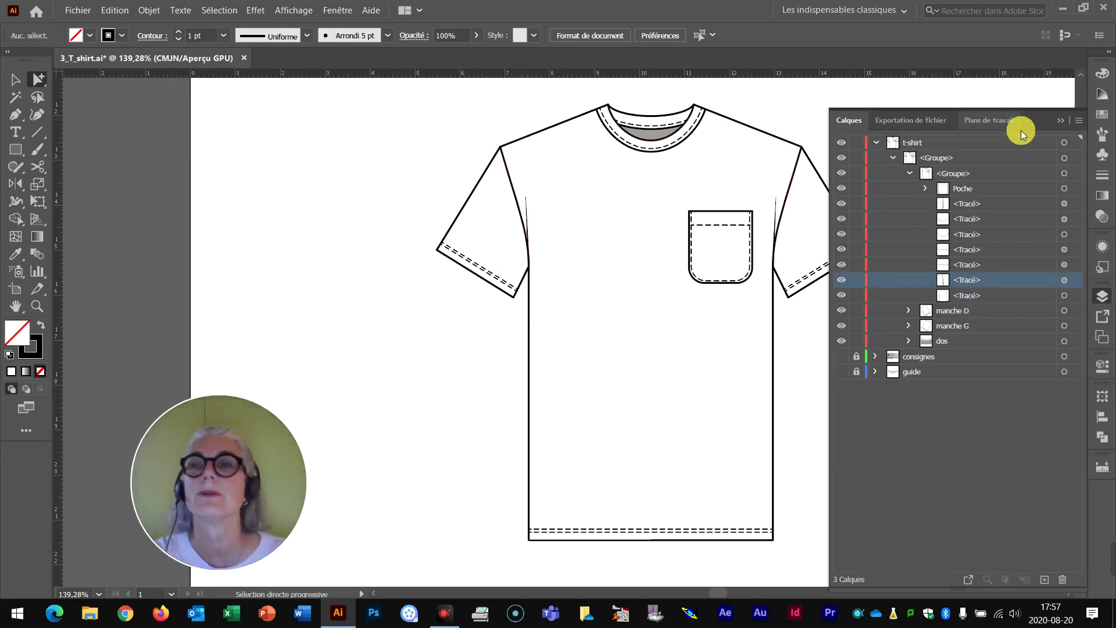
{"action": "left_click", "coordinate": [1059, 120]}
Examine the complete T-shirt sketch and its placement on the artboard
{"action": "scroll", "coordinate": [848, 182], "scroll_direction": "up", "scroll_amount": 2}
{"action": "scroll", "coordinate": [848, 182], "scroll_direction": "down", "scroll_amount": 1}
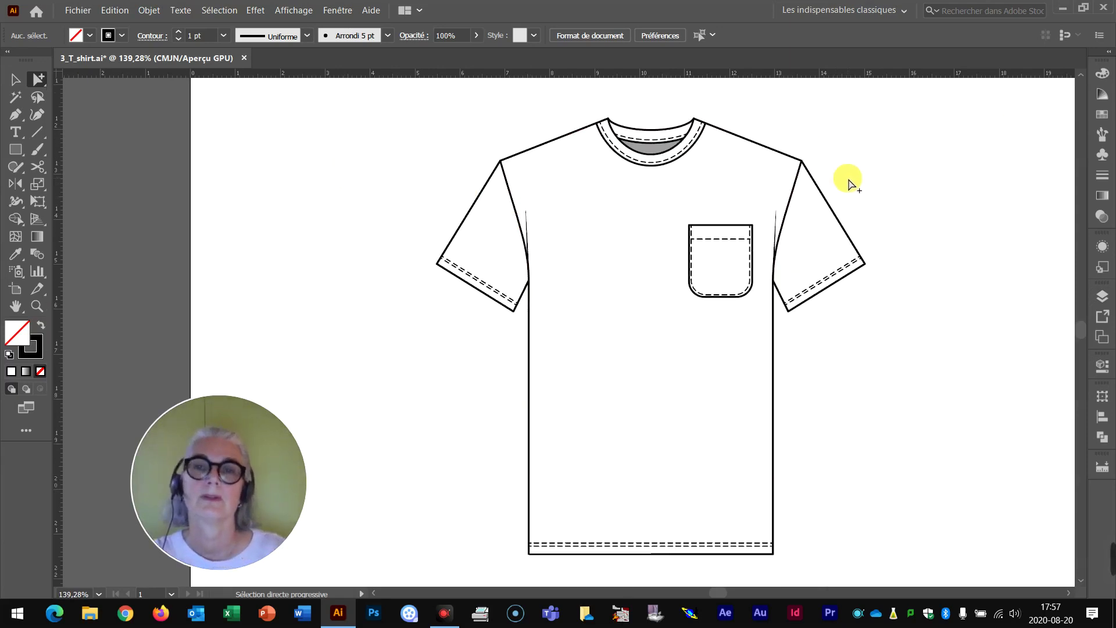
{"action": "key", "text": "ctrl+minus"}
{"action": "key", "text": "ctrl+minus"}
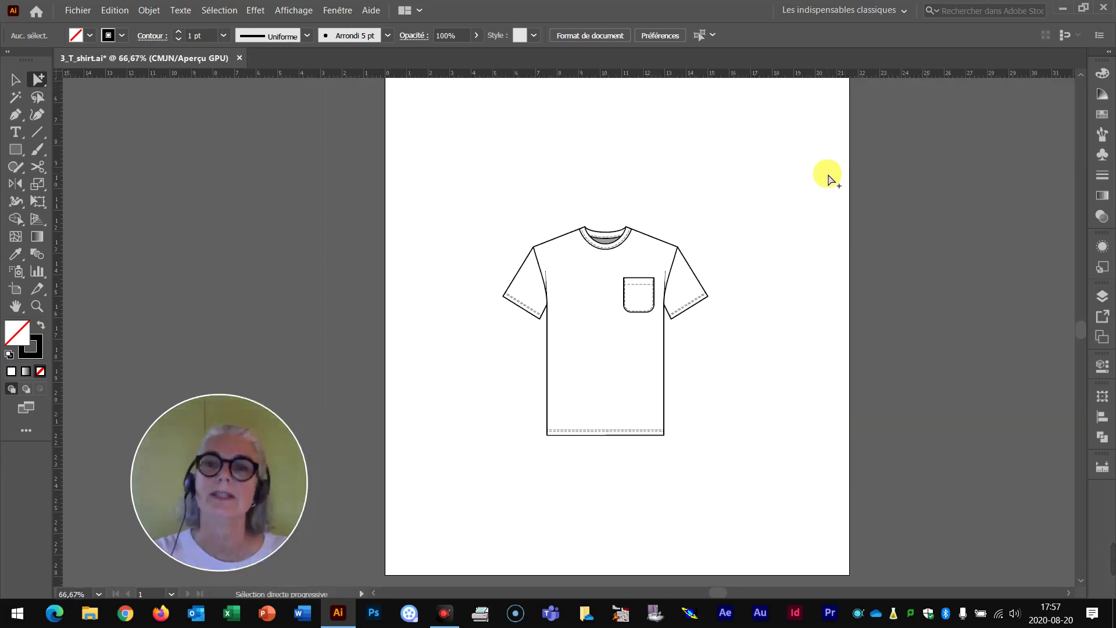
{"action": "scroll", "coordinate": [823, 174], "scroll_direction": "up", "scroll_amount": 4}
{"action": "scroll", "coordinate": [822, 174], "scroll_direction": "up", "scroll_amount": 2}
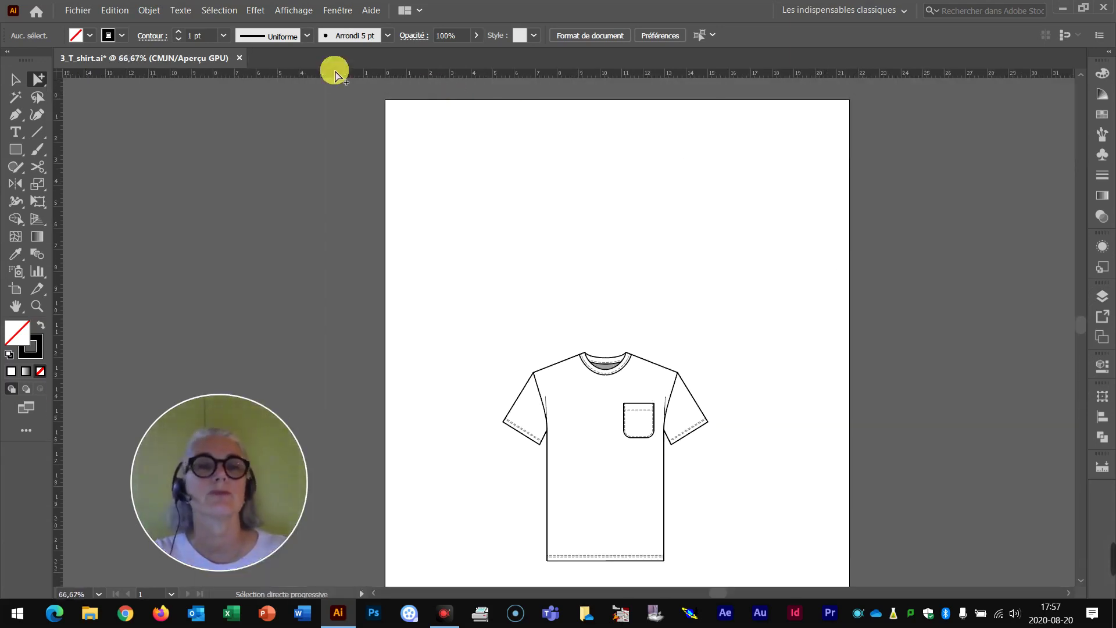